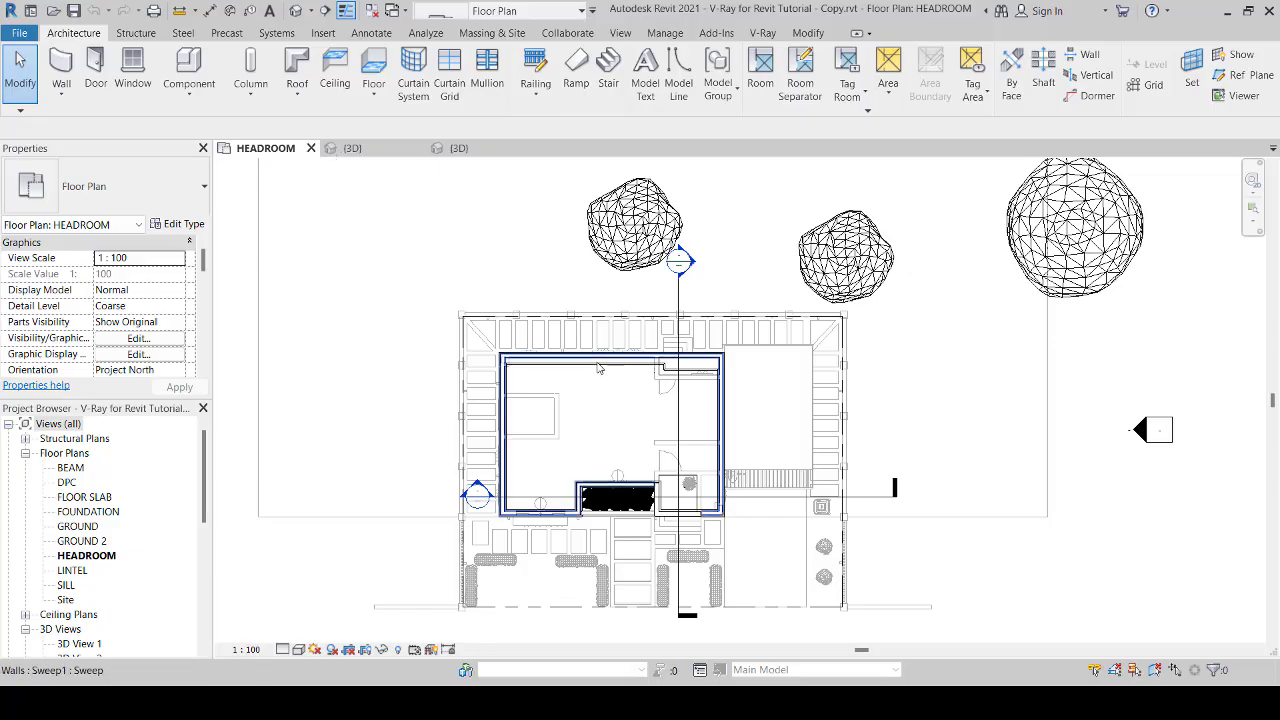
Step: Select the main flat roof in the HEADROOM floor plan and inspect the layer structure of its type
scroll(603, 368, up, 5)
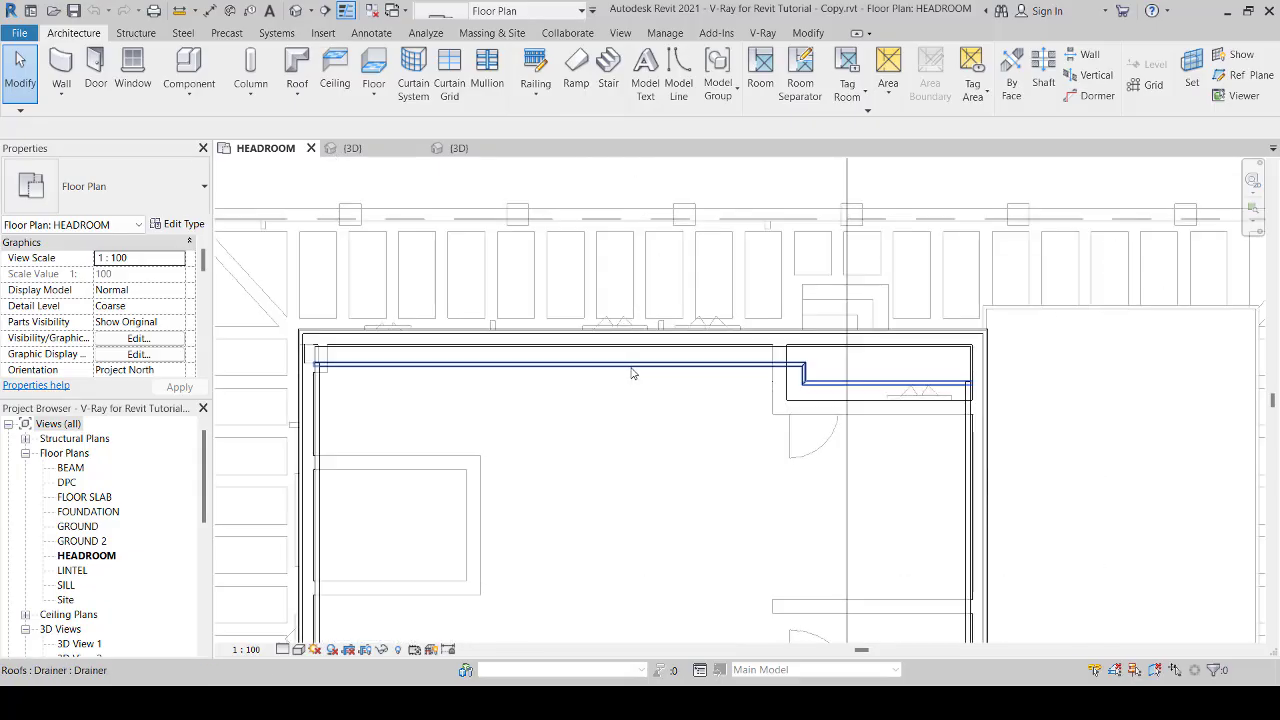
key(Tab)
click(631, 373)
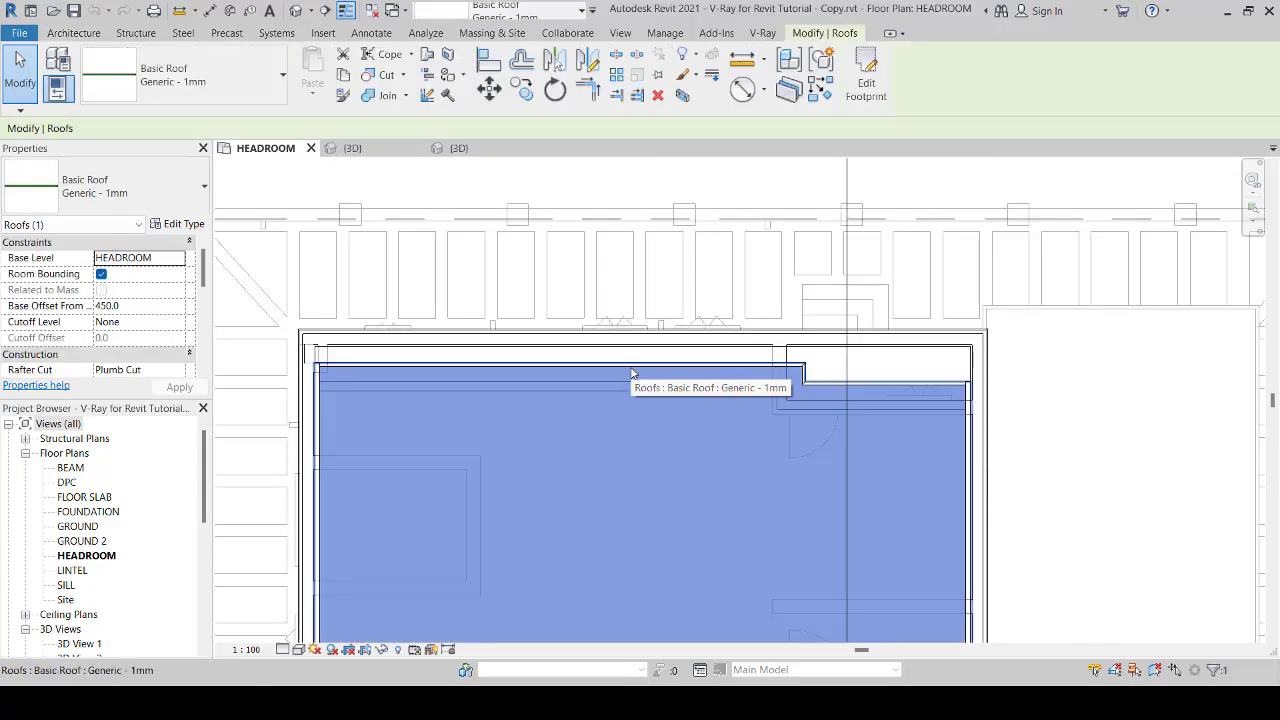
click(177, 224)
click(409, 281)
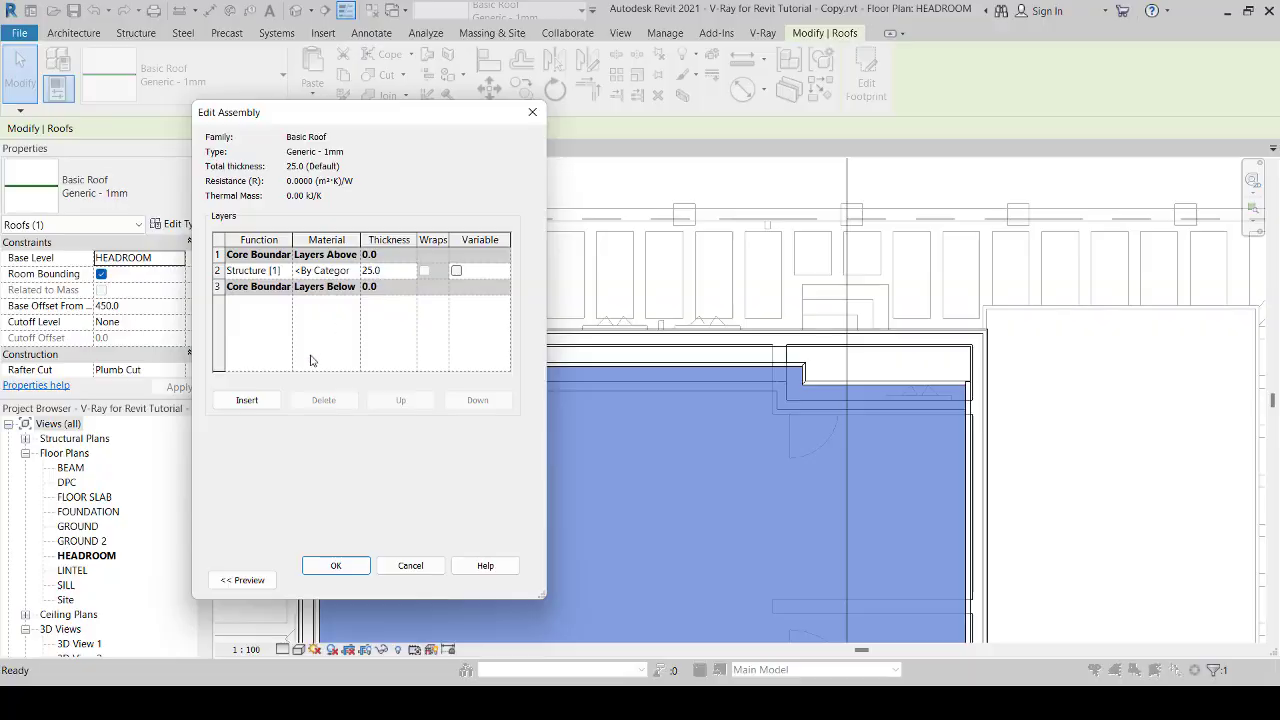
click(336, 566)
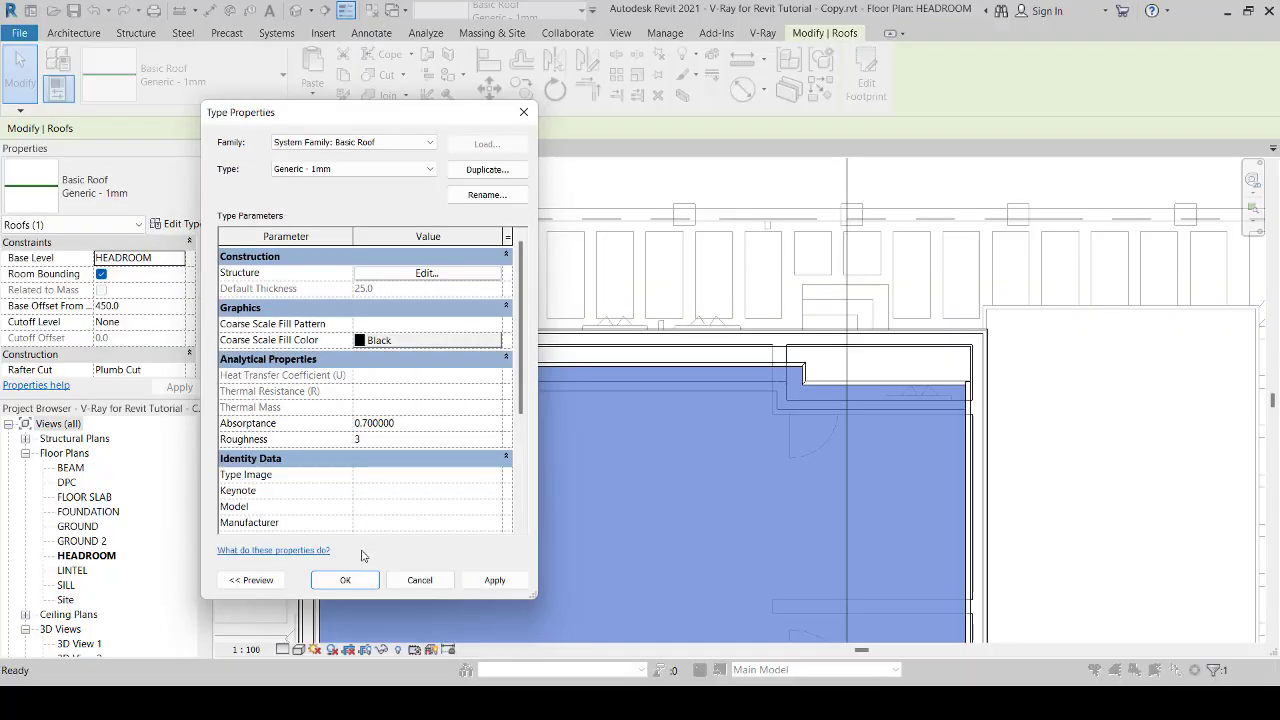
click(362, 580)
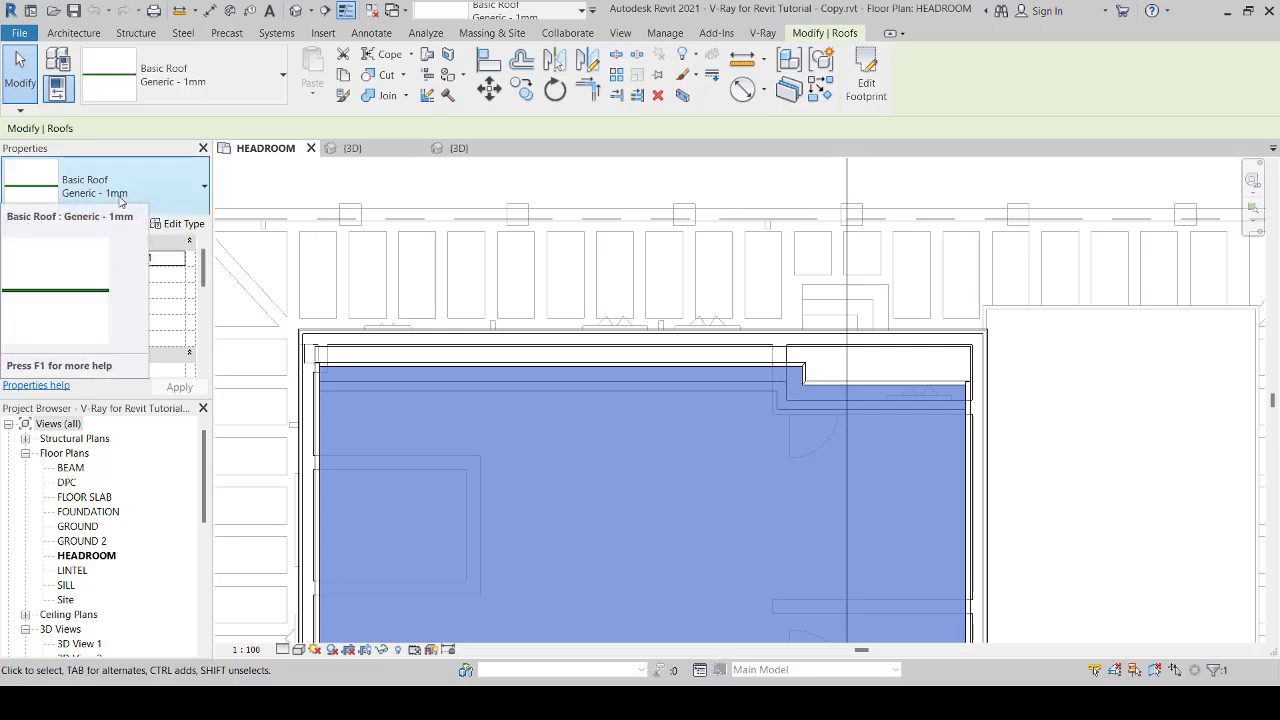
Step: Rename the selected roof's type to "Generic - 25mm"
click(183, 225)
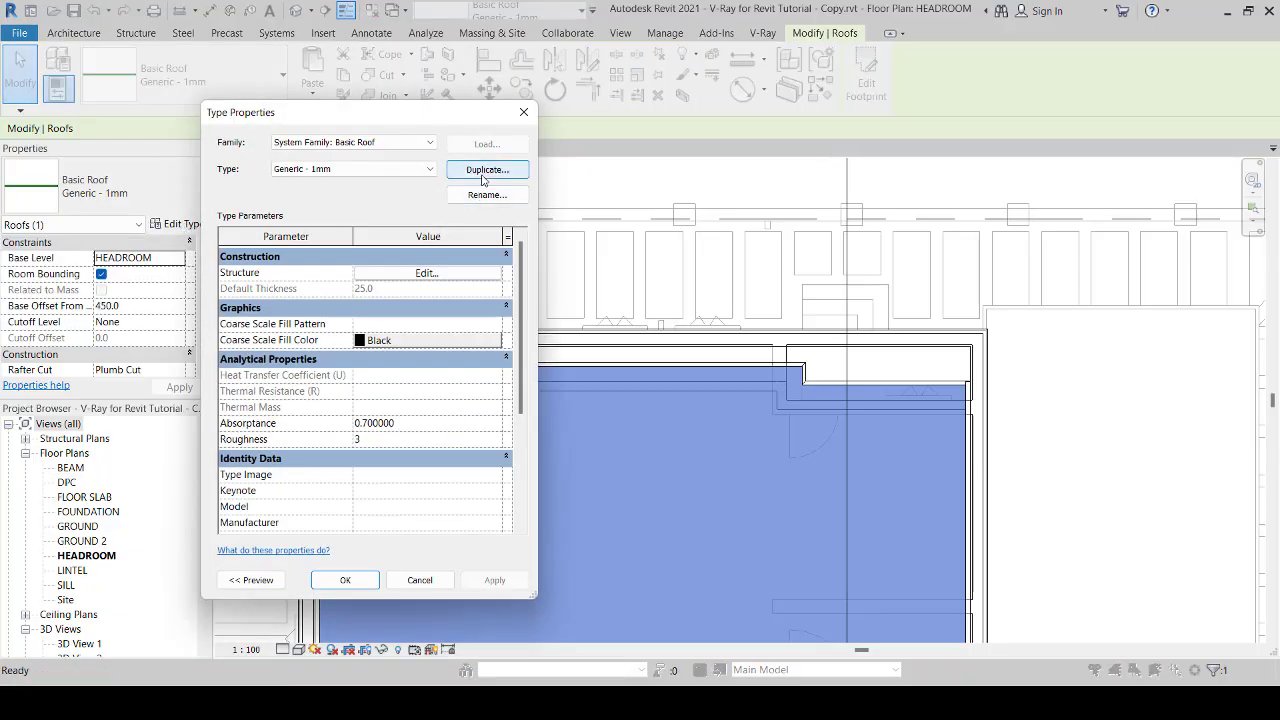
click(487, 195)
click(368, 359)
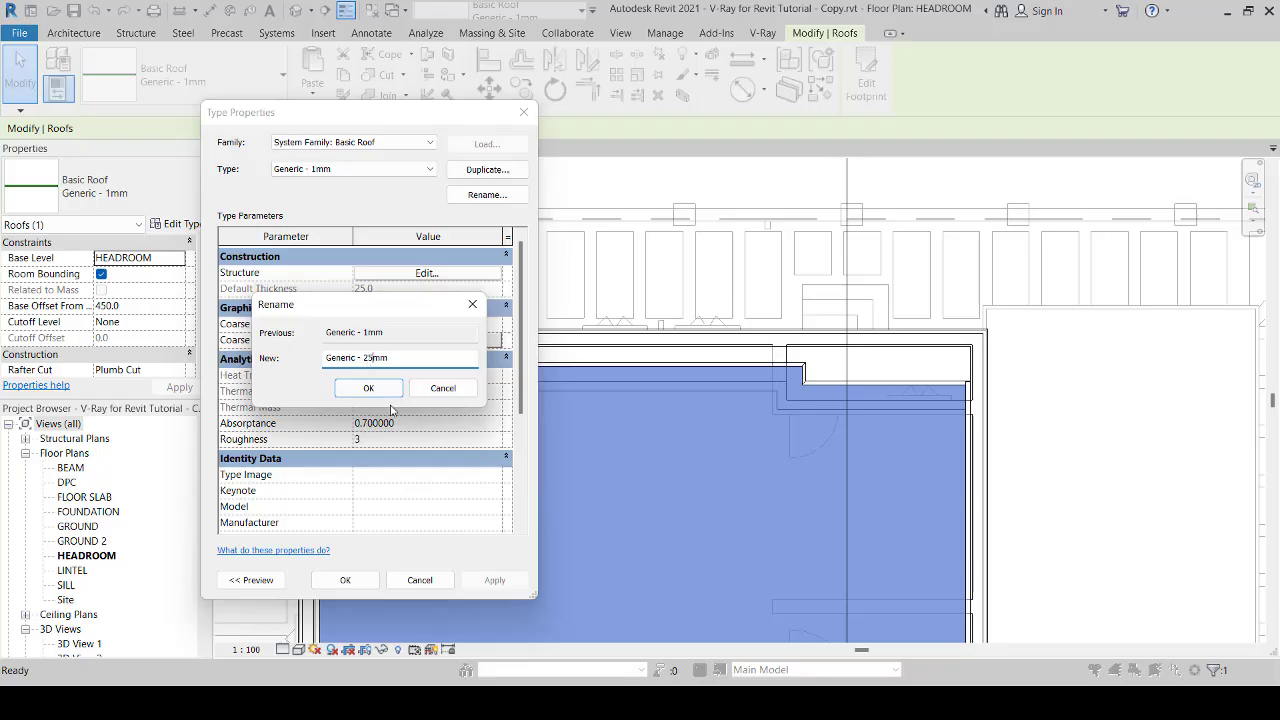
text(25)
click(368, 388)
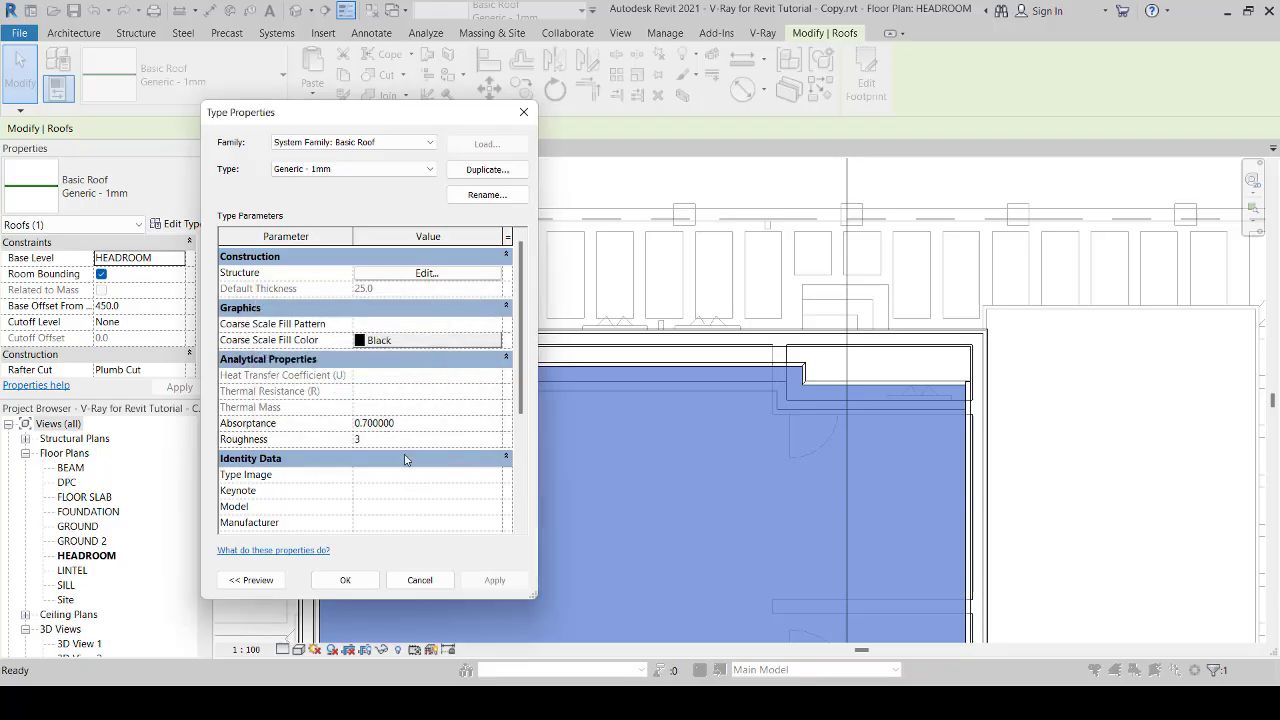
click(345, 581)
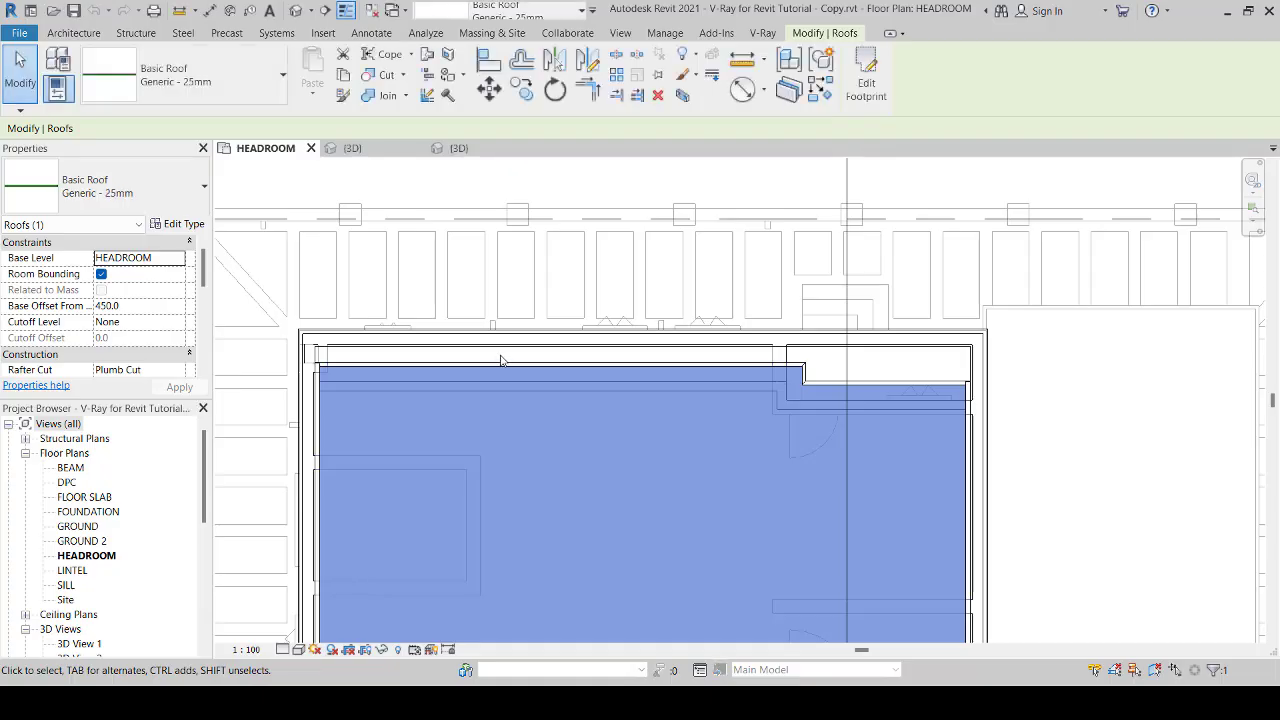
Step: Examine the drainer along the rear edge of the roof in the 3D view, close up at its stepped corner
scroll(596, 325, down, 2)
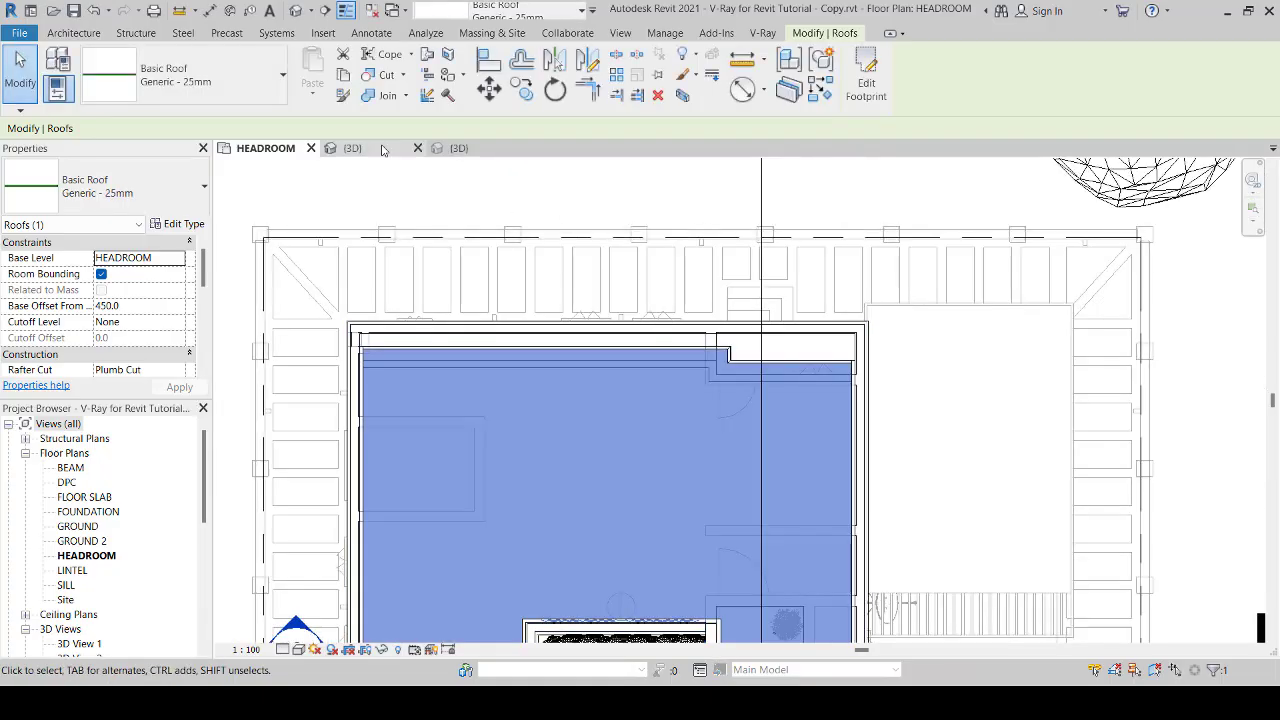
click(370, 148)
scroll(625, 362, up, 4)
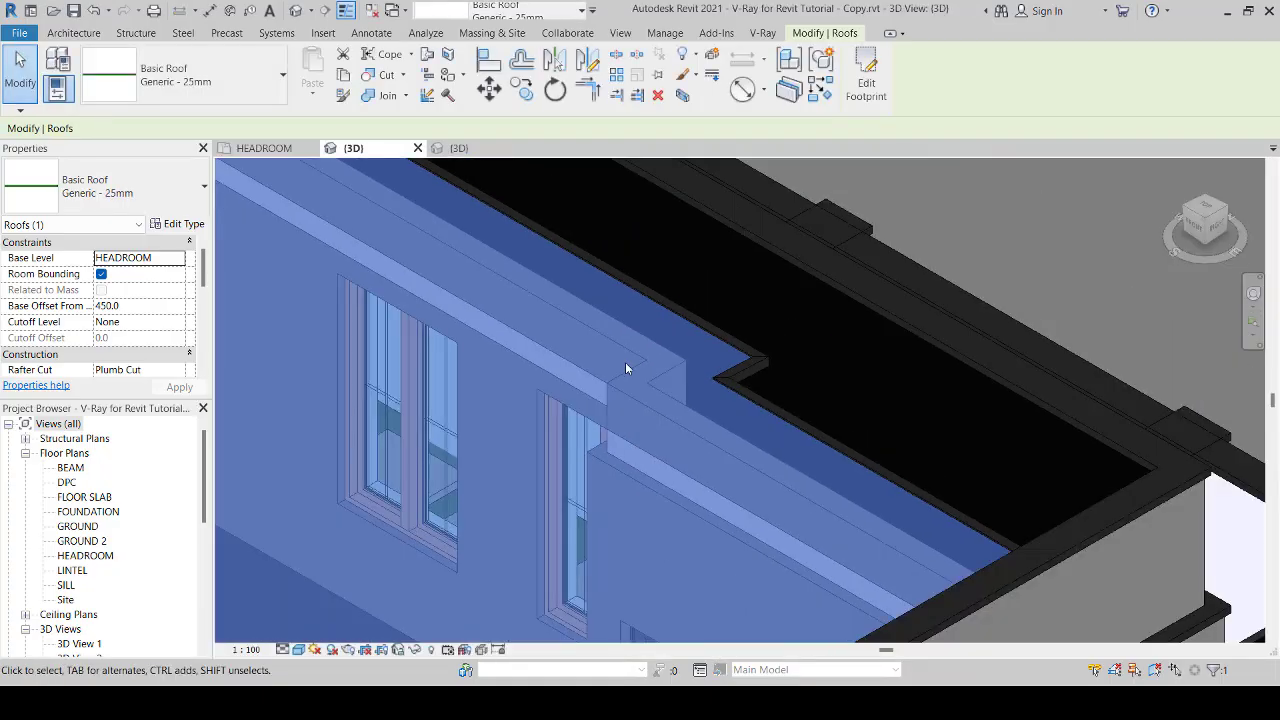
click(790, 270)
scroll(674, 367, up, 7)
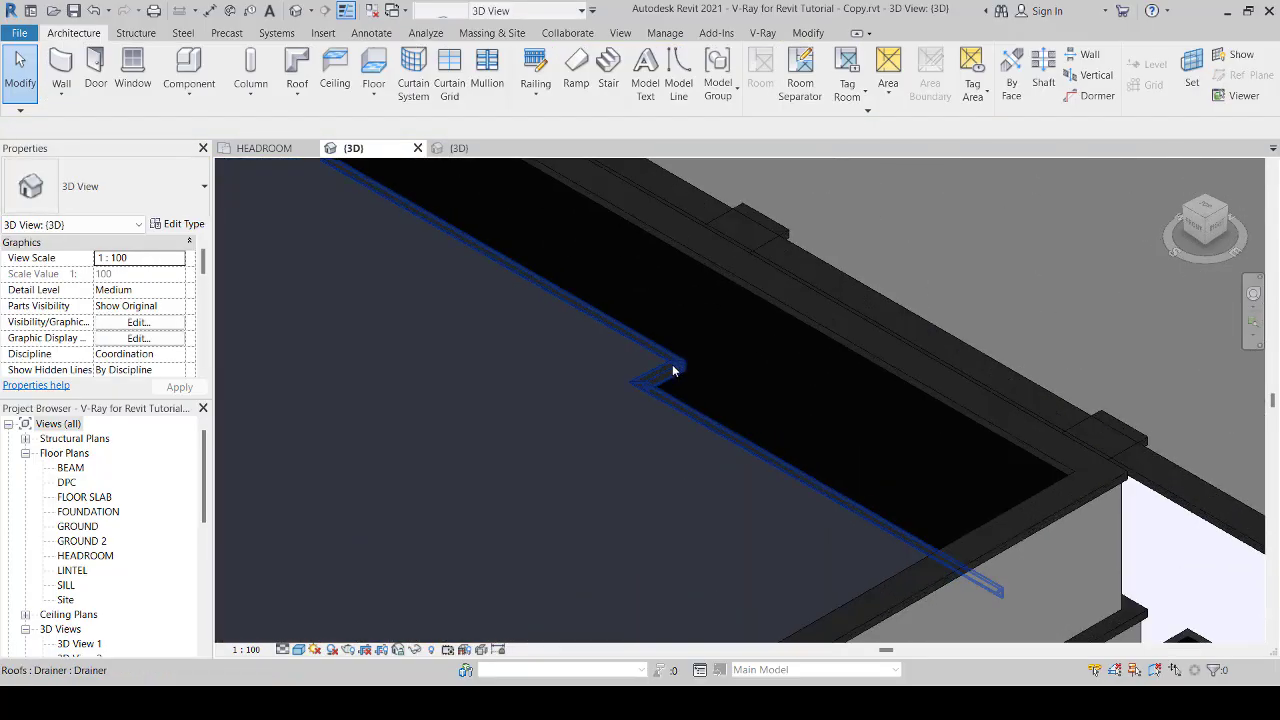
scroll(672, 375, up, 3)
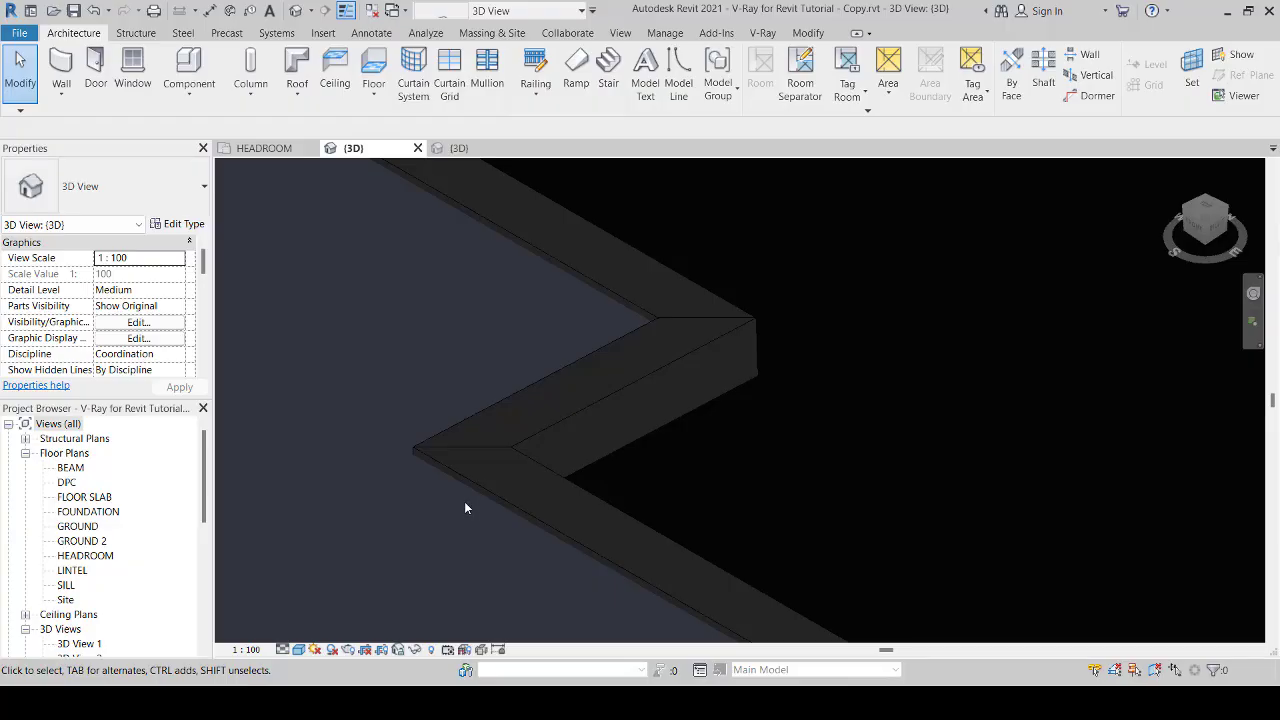
scroll(549, 497, down, 6)
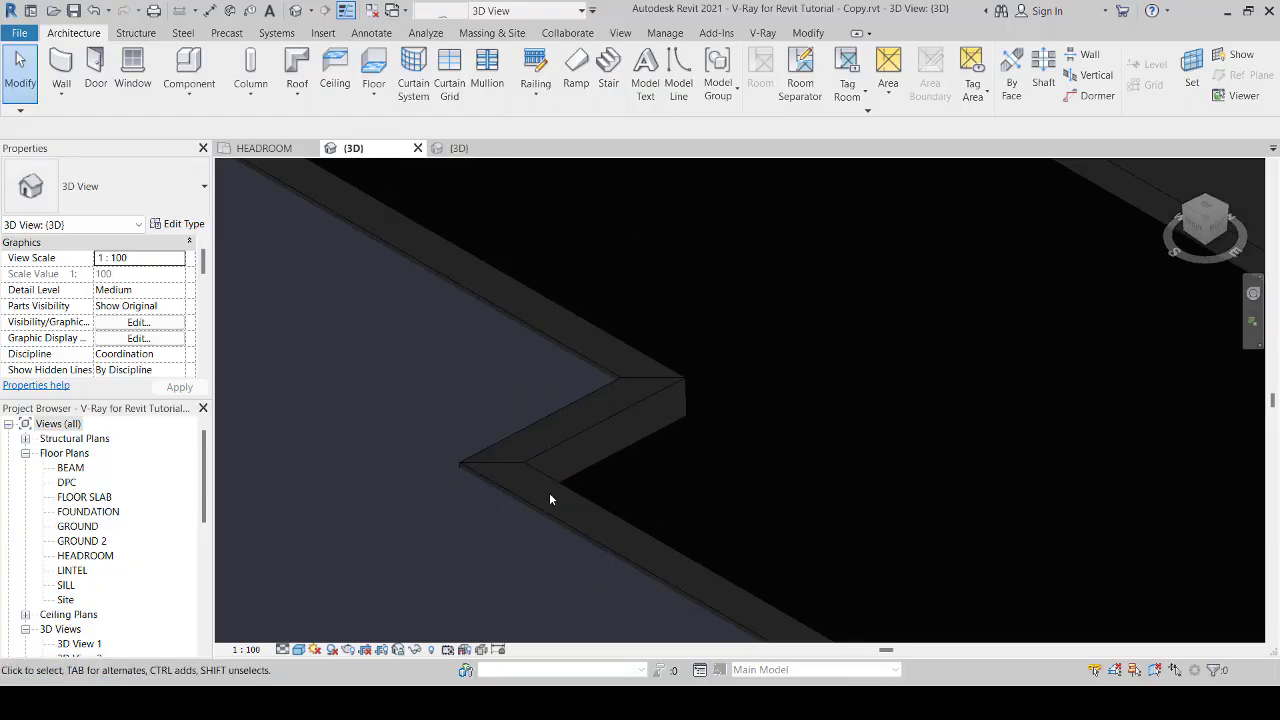
scroll(549, 497, down, 3)
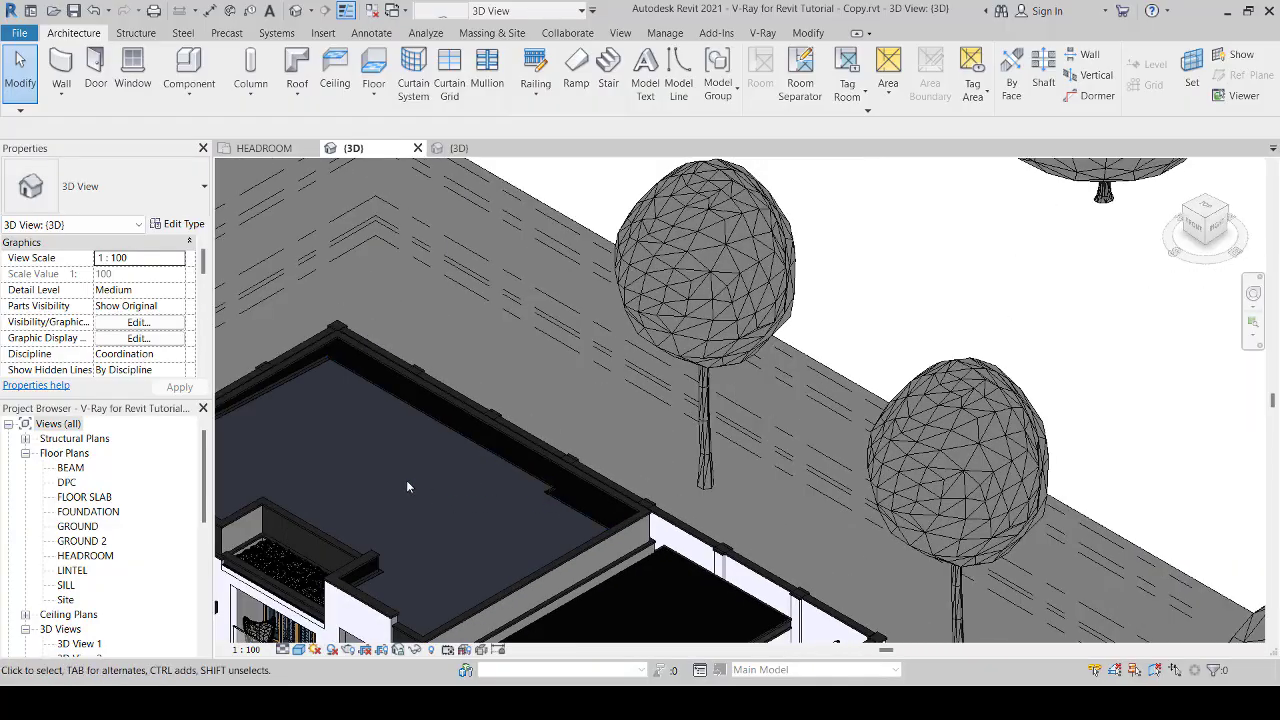
Step: Select the filler strip between the roof and the left parapet and examine its profile at the rear corner
middle_drag(364, 453, 586, 481)
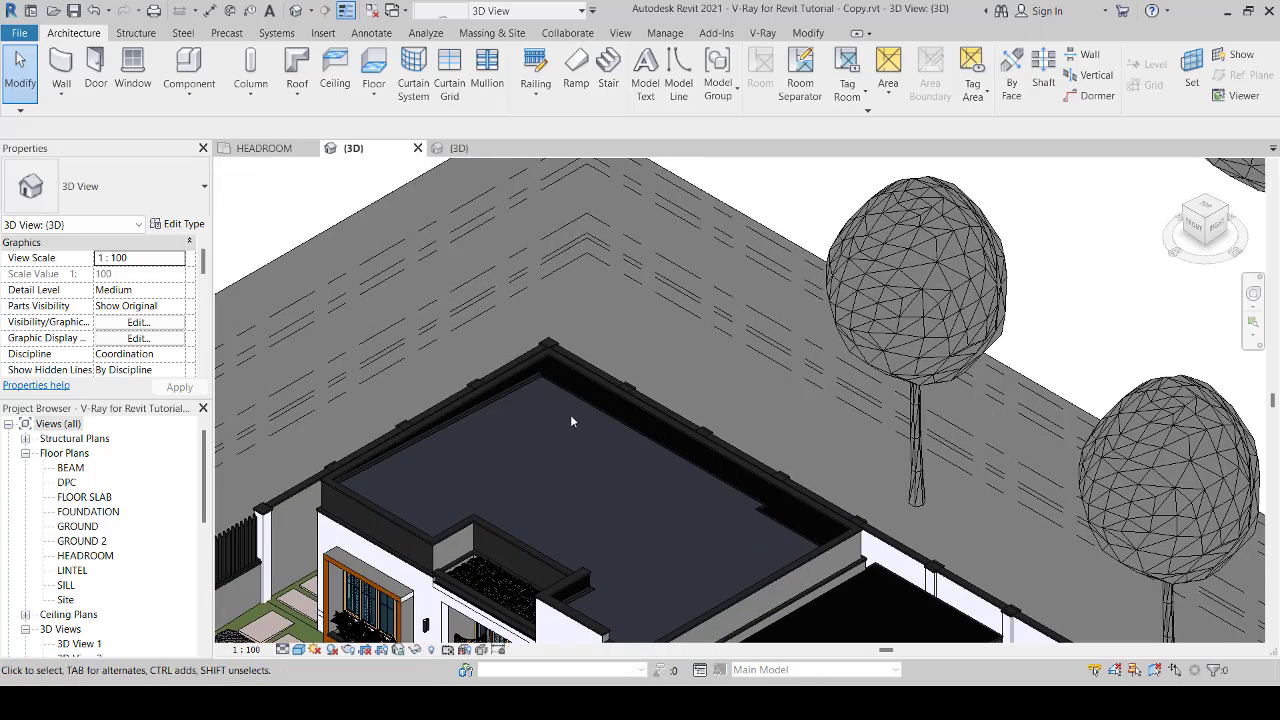
scroll(512, 381, up, 6)
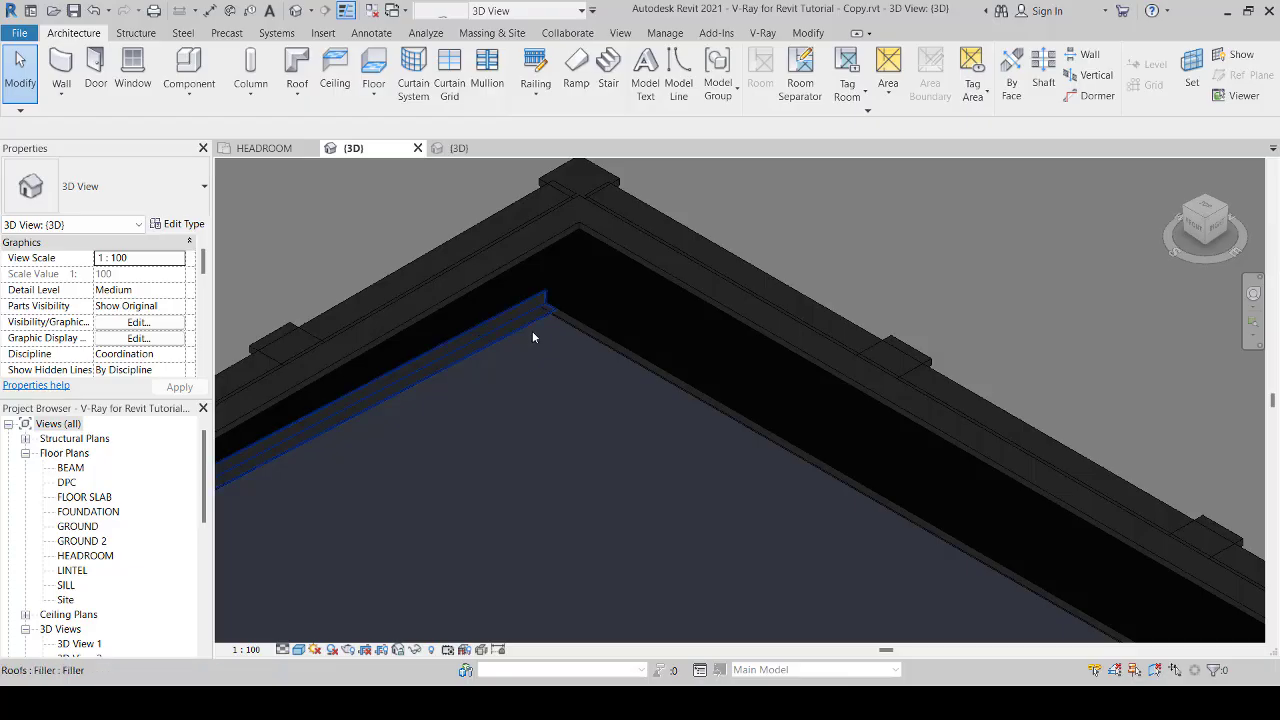
scroll(532, 331, up, 3)
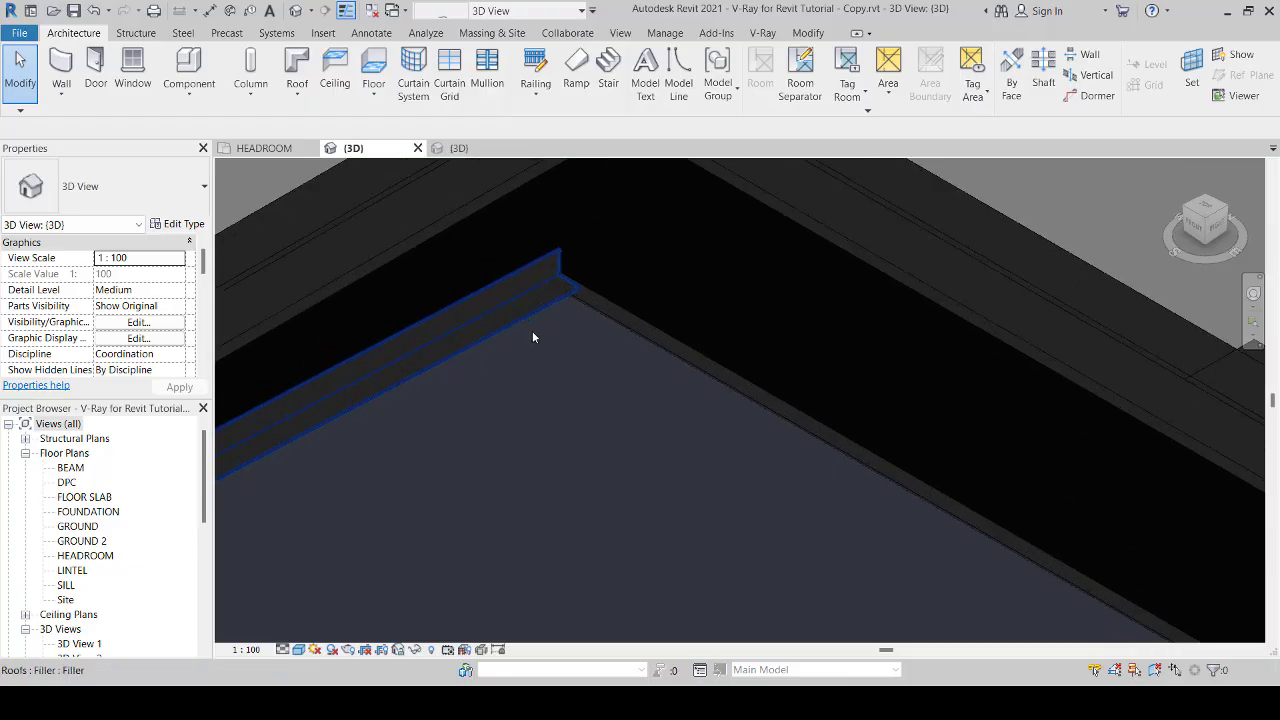
scroll(532, 331, down, 4)
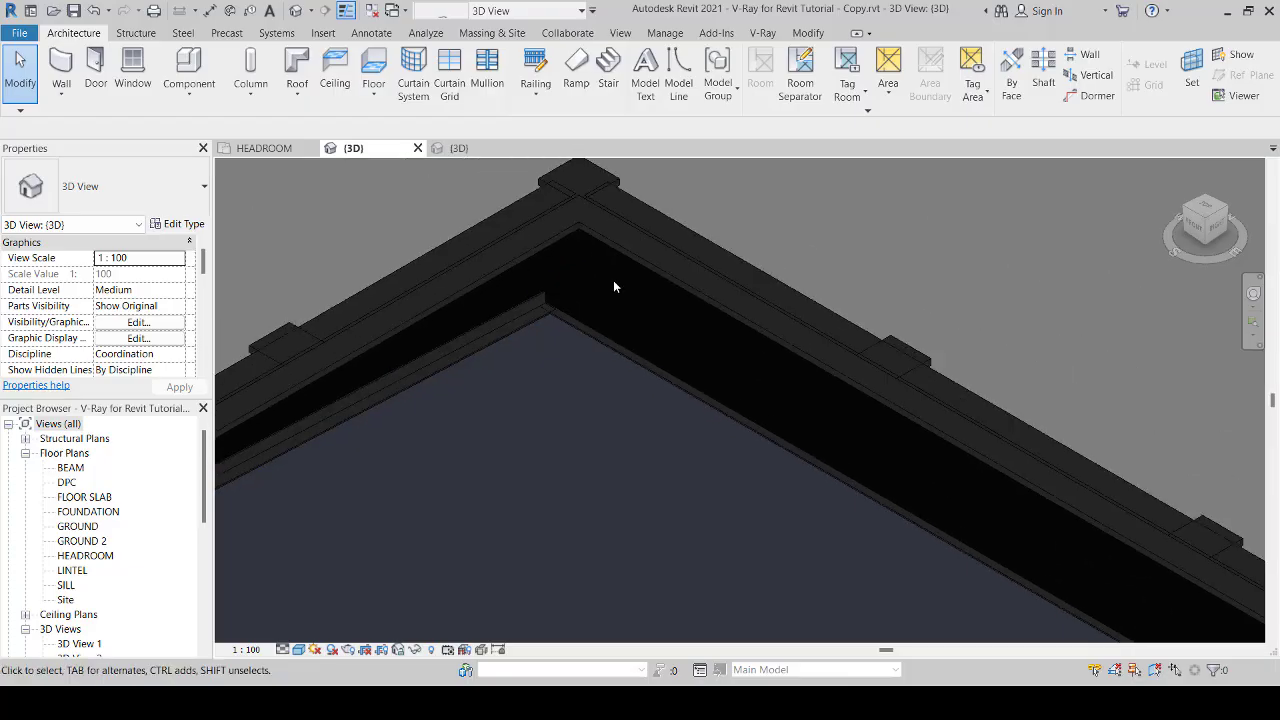
scroll(557, 332, up, 4)
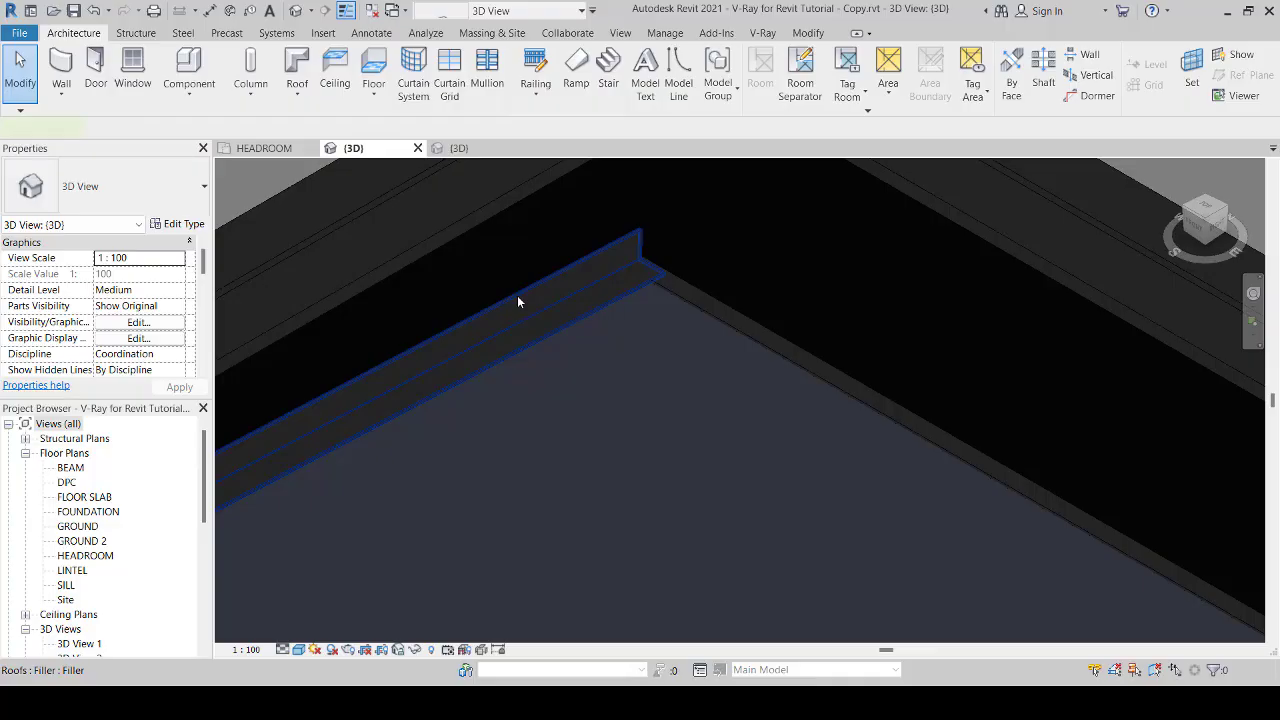
click(517, 297)
scroll(556, 299, down, 1)
scroll(557, 300, down, 5)
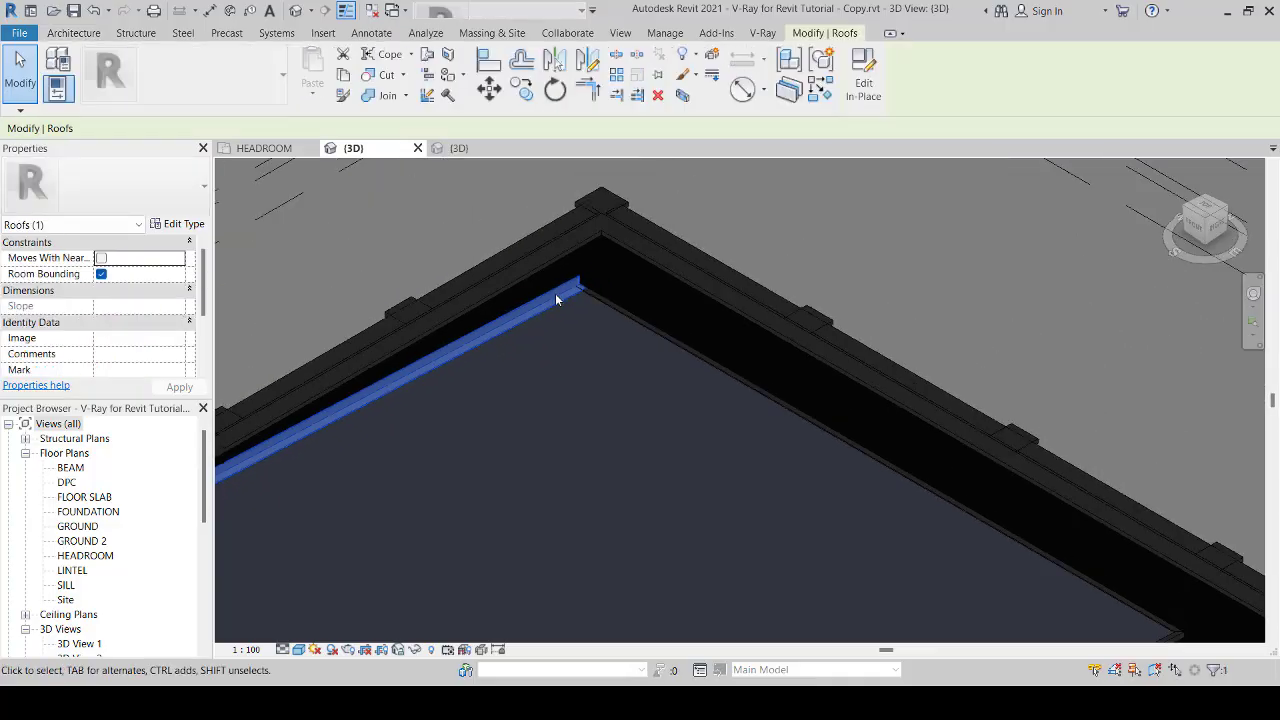
scroll(503, 324, up, 3)
scroll(503, 324, up, 5)
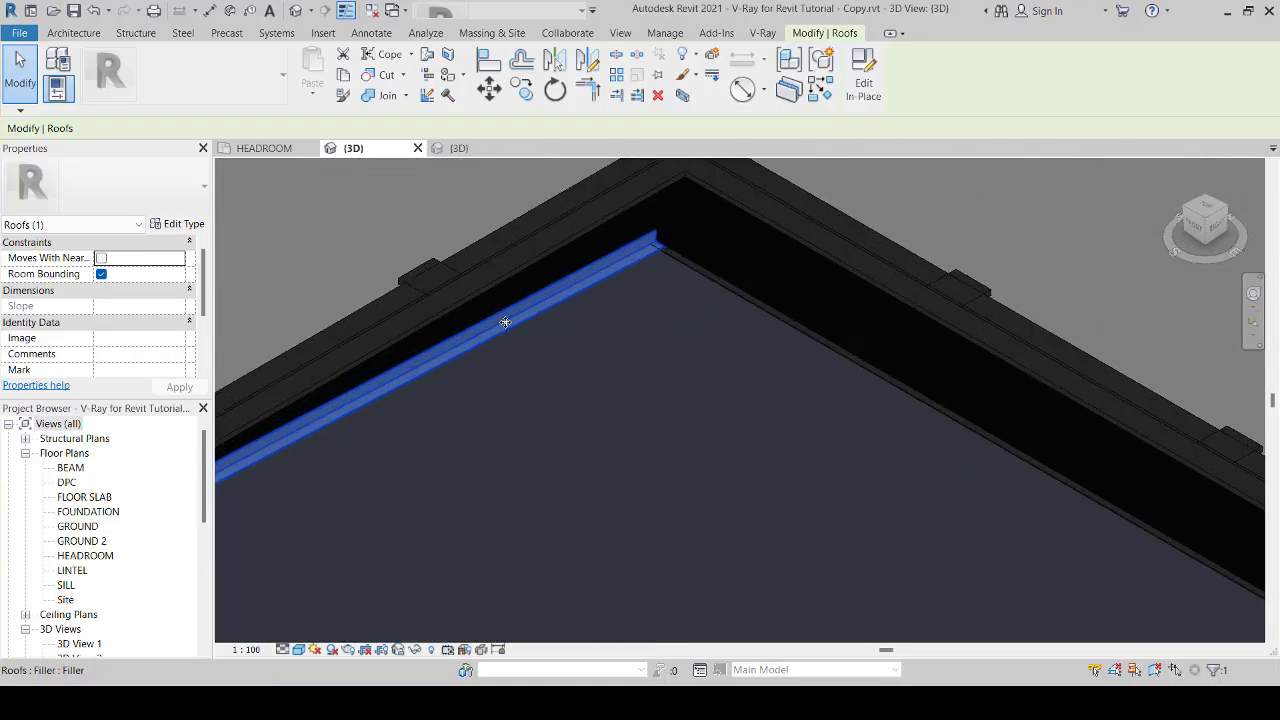
scroll(549, 292, down, 6)
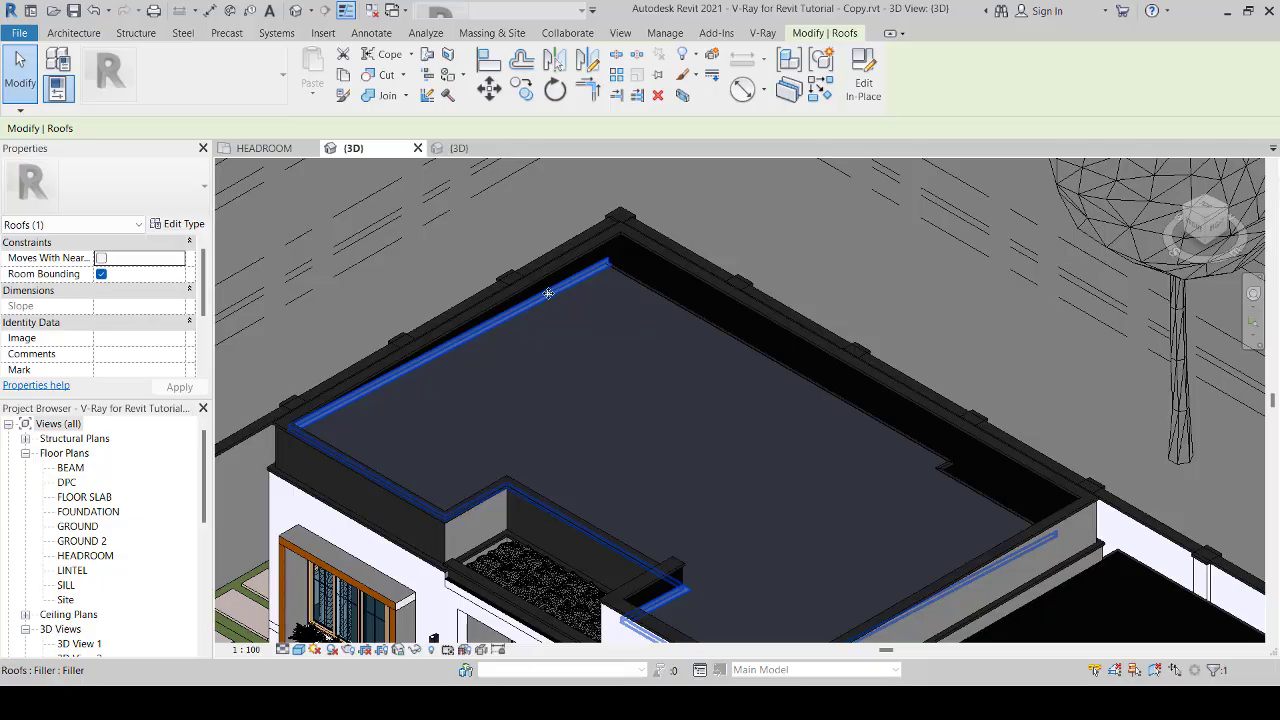
Step: Examine the selected filler from the back of the house, close up at the parapet corners around the front planter
click(1229, 212)
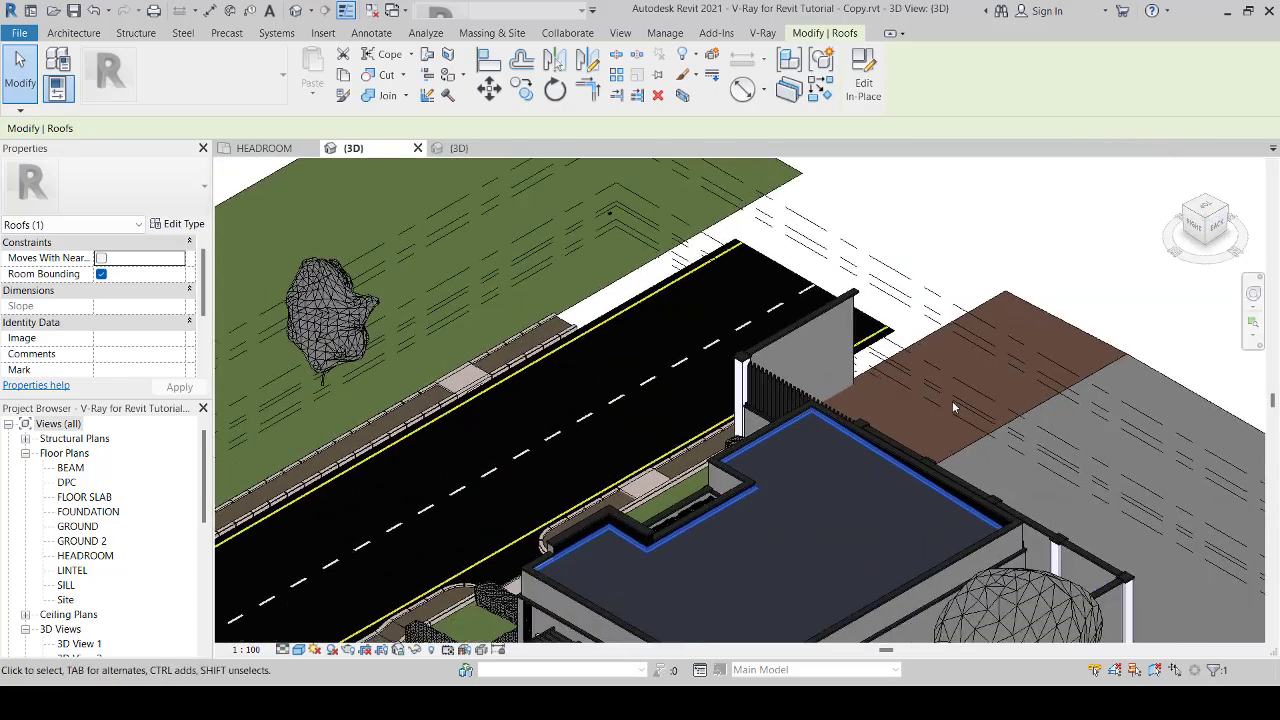
scroll(822, 452, up, 2)
scroll(420, 364, up, 3)
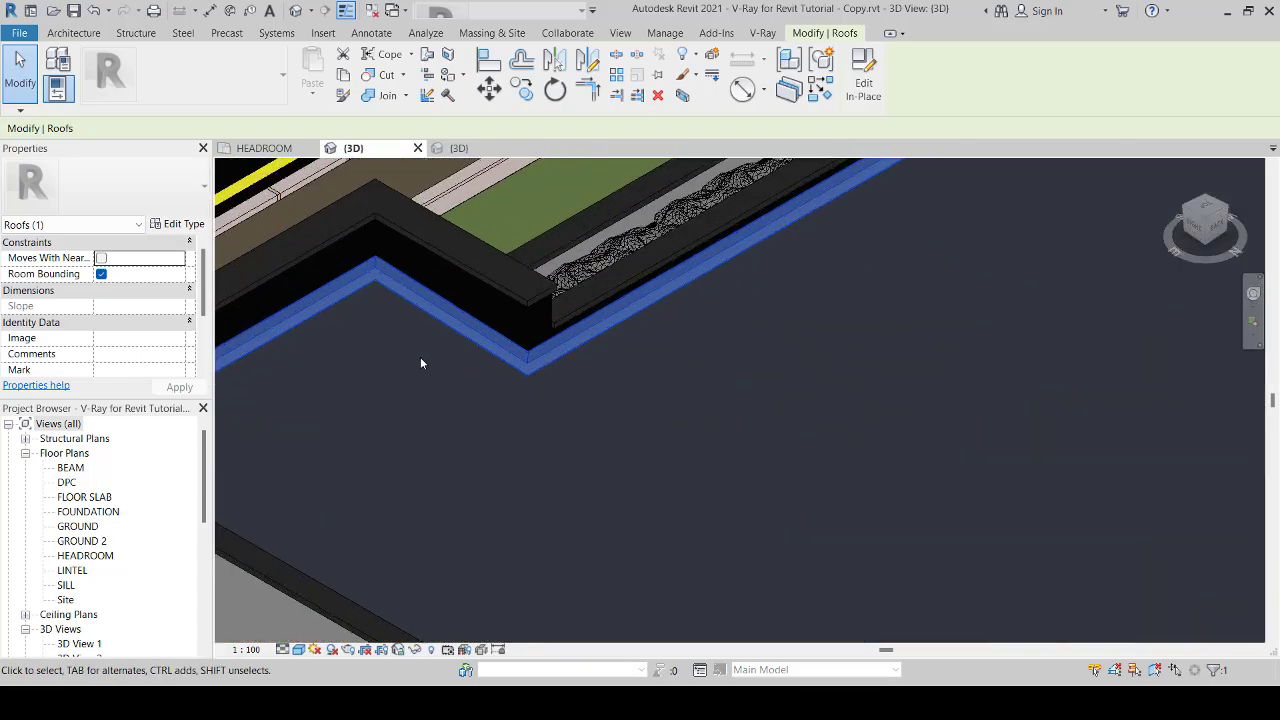
scroll(557, 352, down, 3)
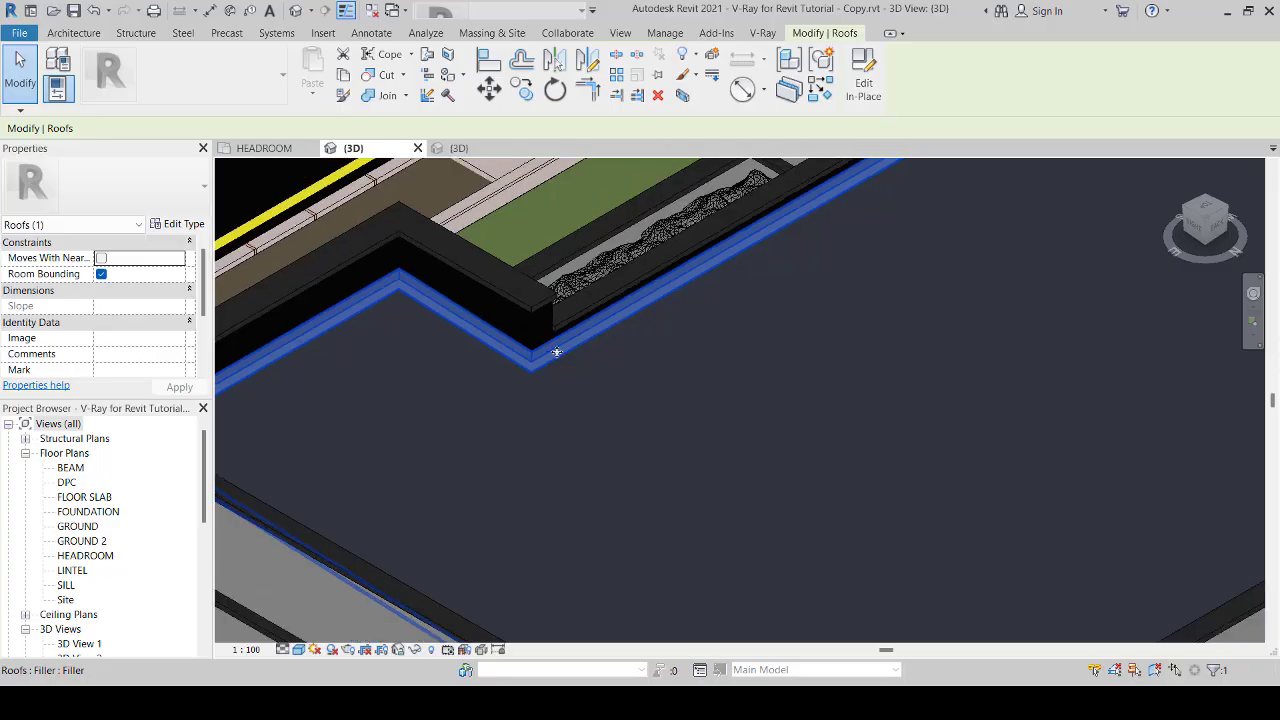
scroll(454, 311, up, 1)
scroll(454, 311, up, 4)
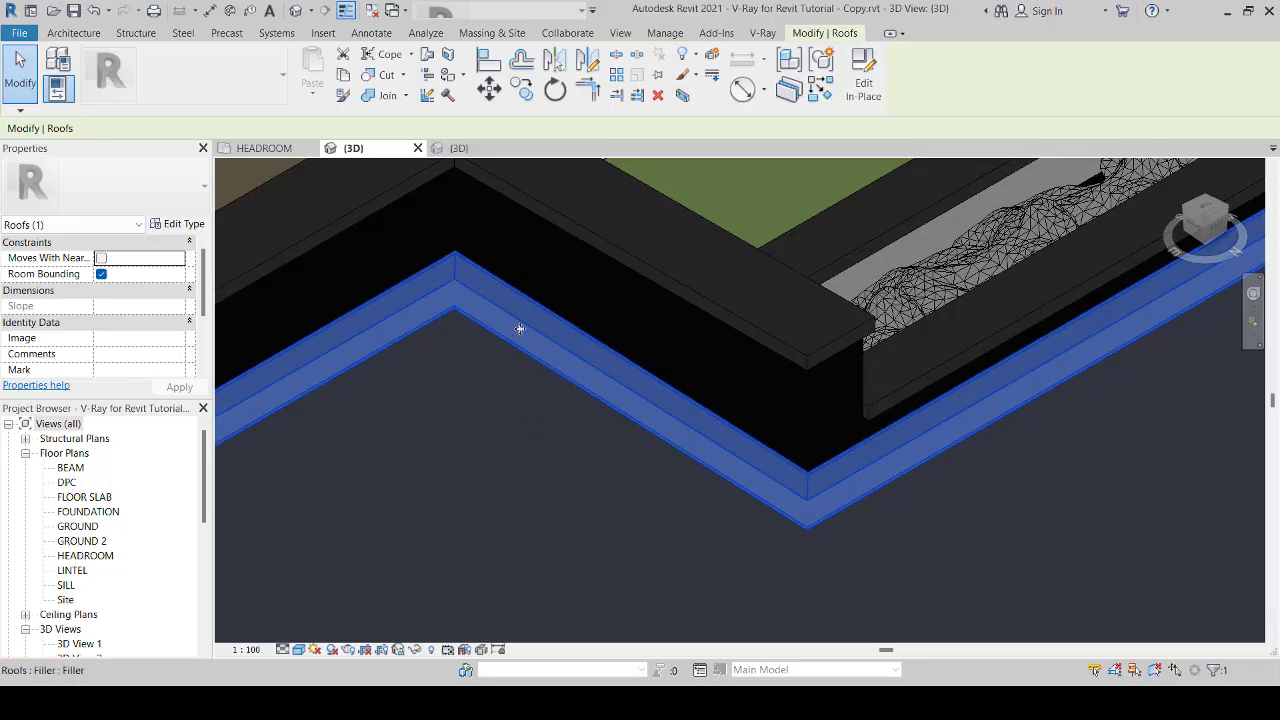
scroll(548, 389, down, 5)
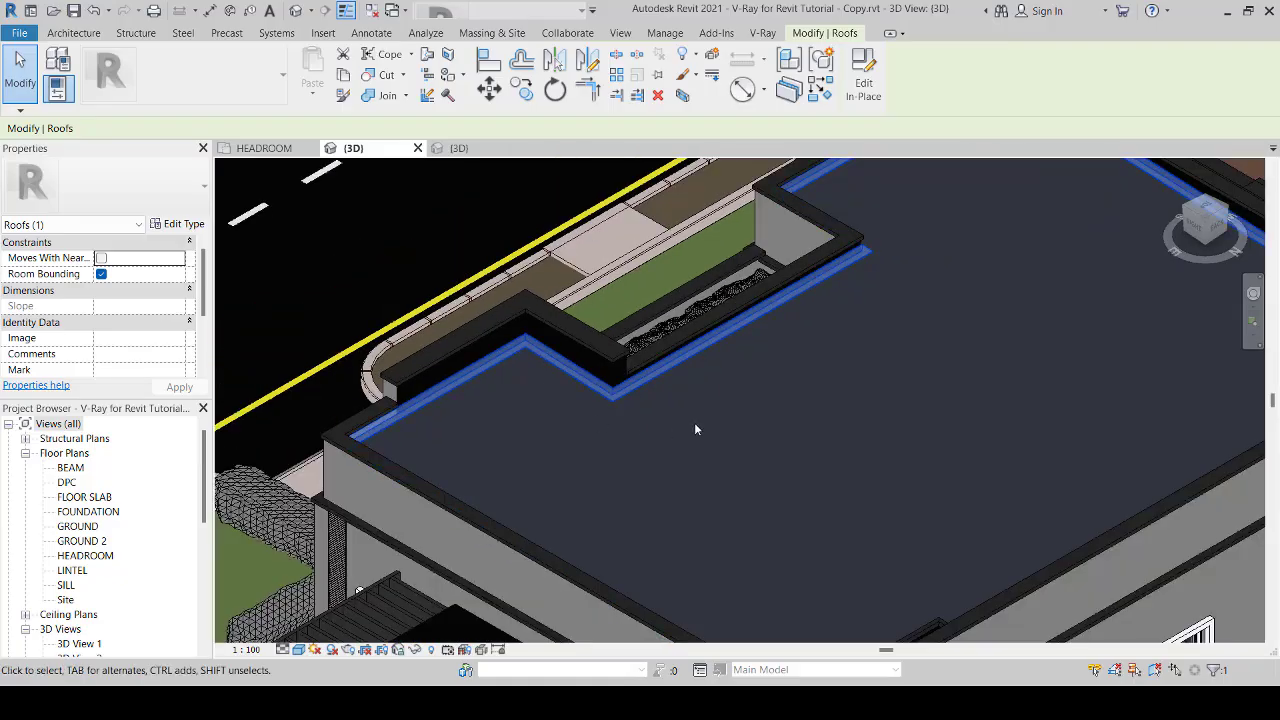
scroll(772, 361, down, 2)
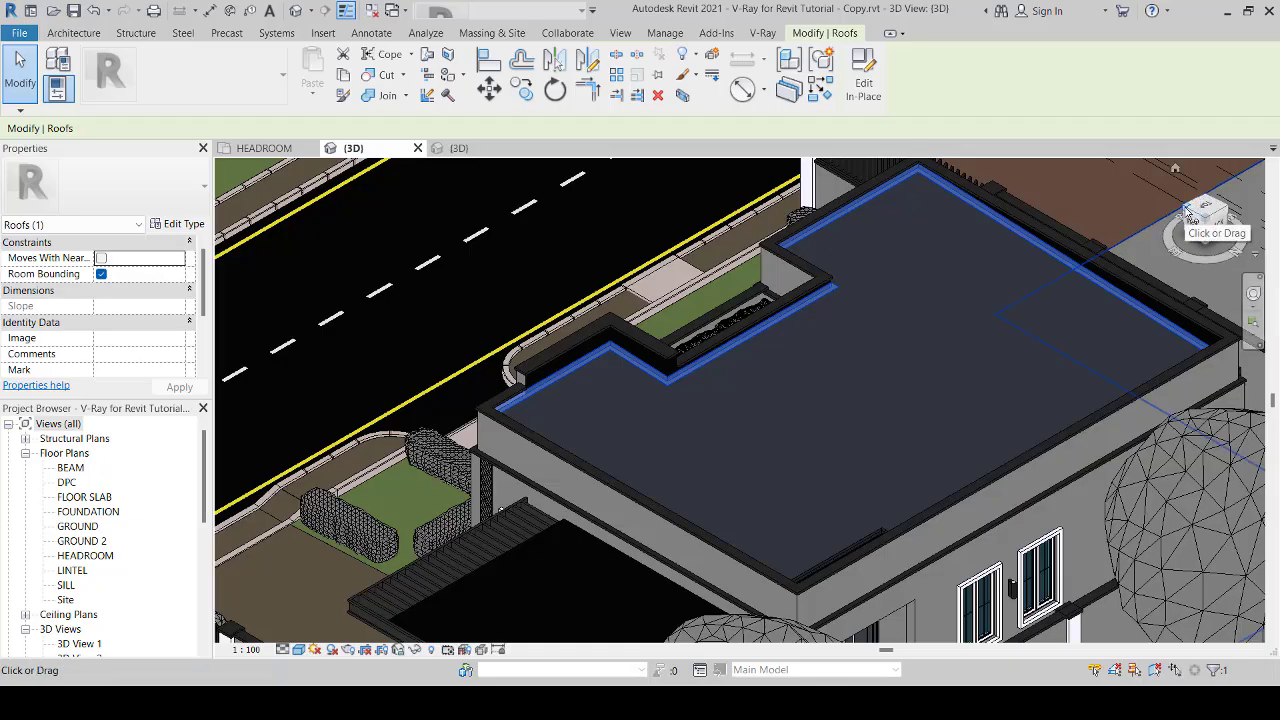
scroll(680, 385, up, 10)
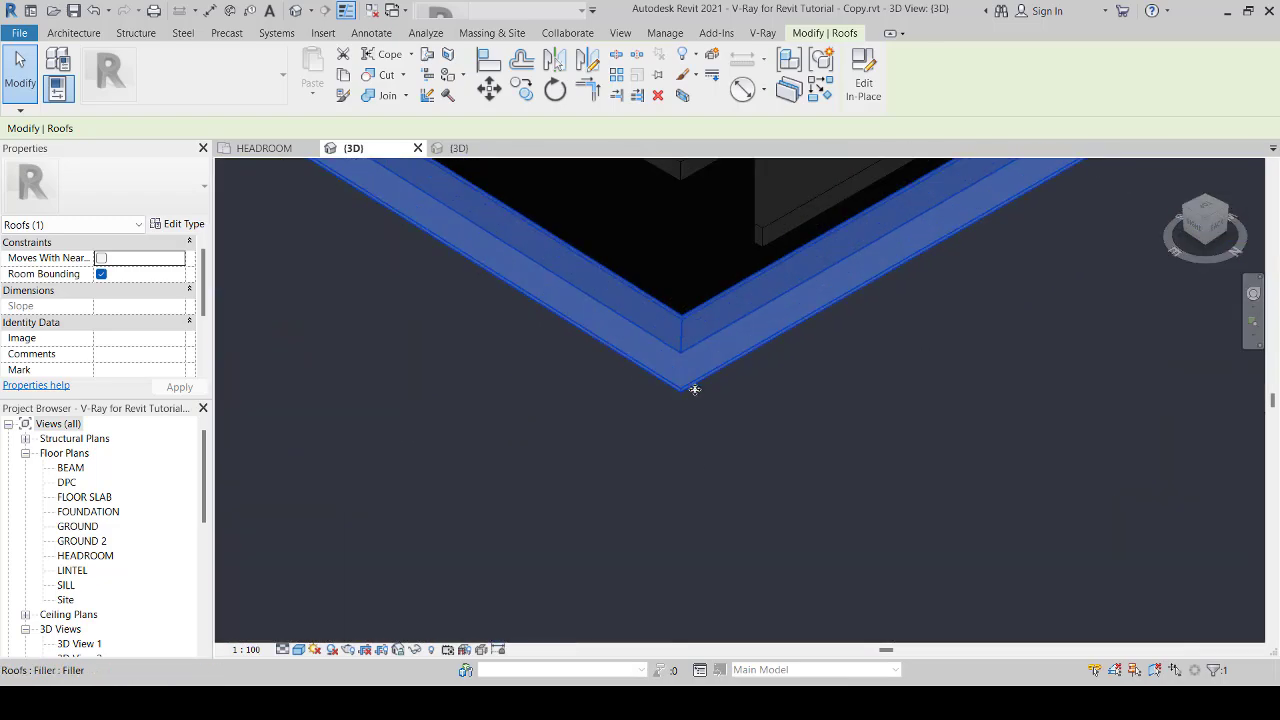
scroll(688, 385, down, 3)
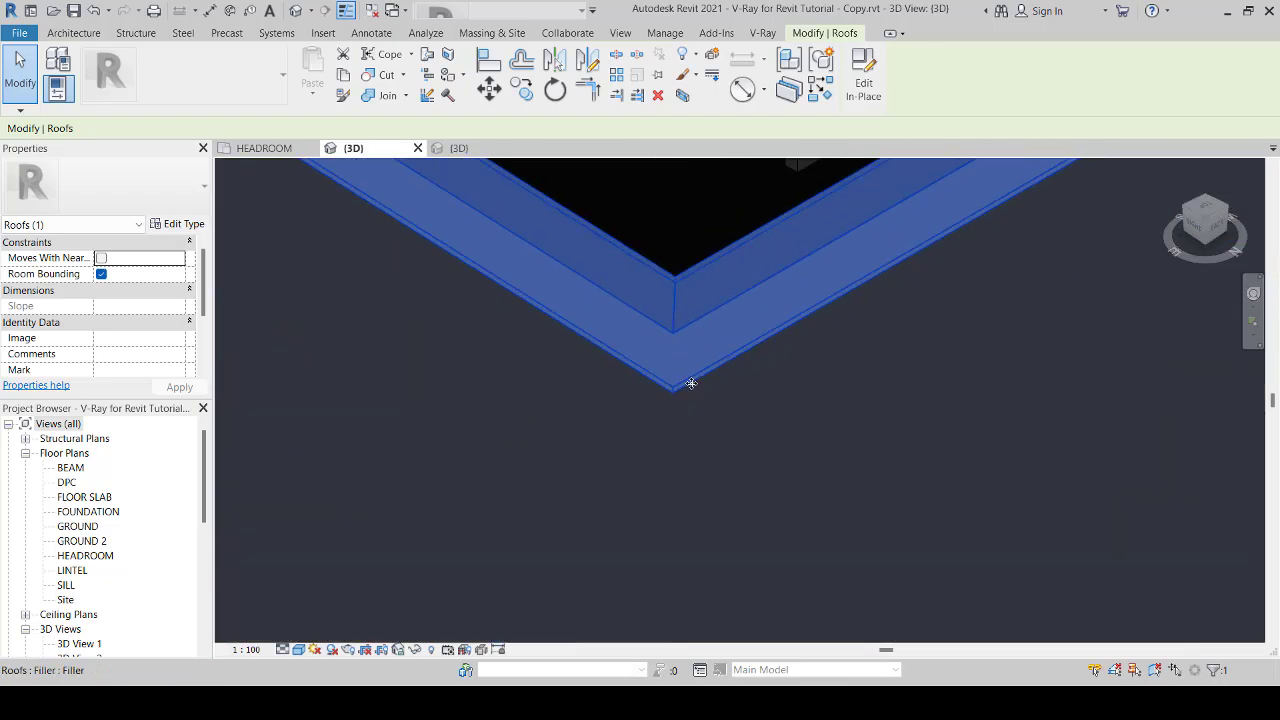
scroll(670, 395, down, 5)
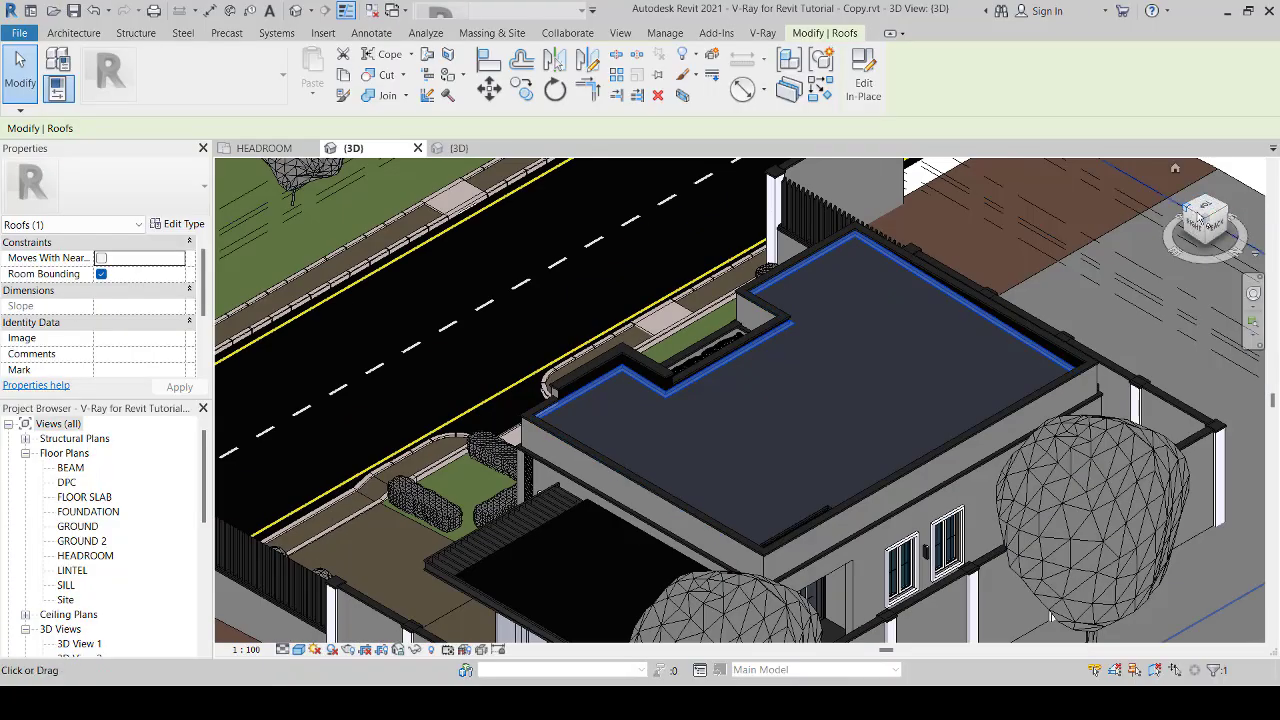
Step: Return the 3D view to the front-right of the house and clear the filler selection
click(1217, 220)
scroll(790, 400, down, 4)
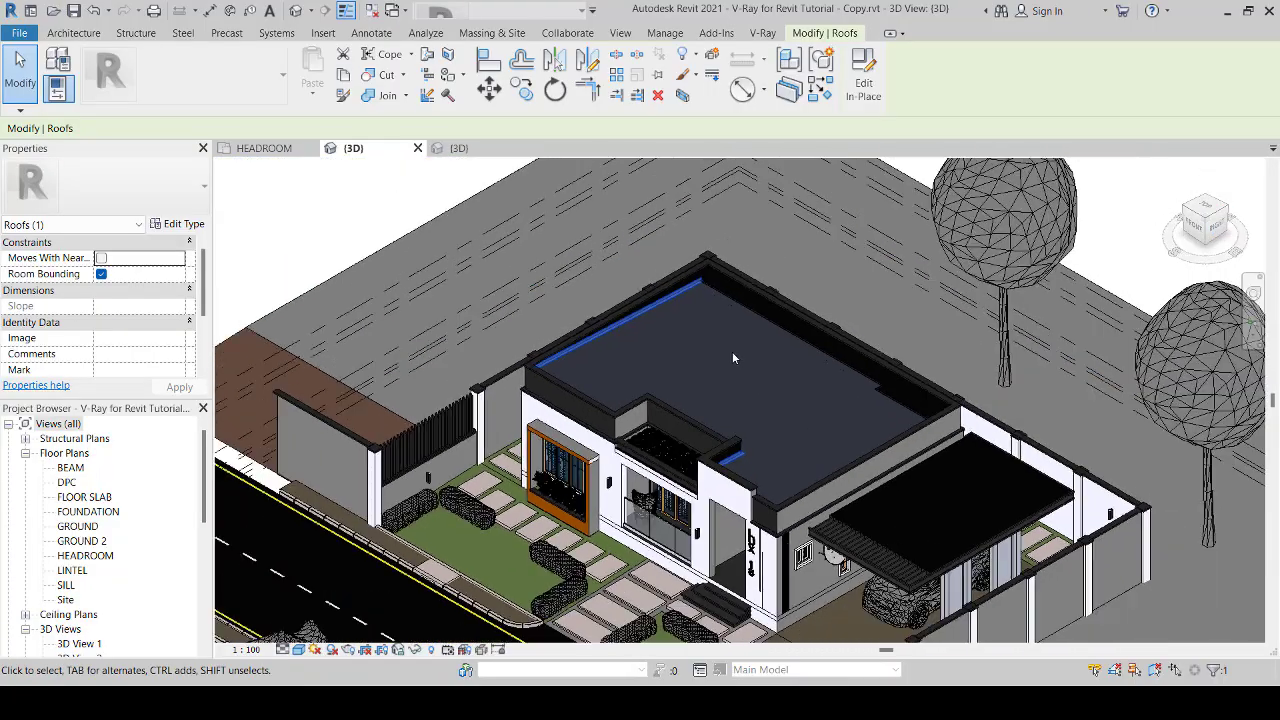
click(831, 205)
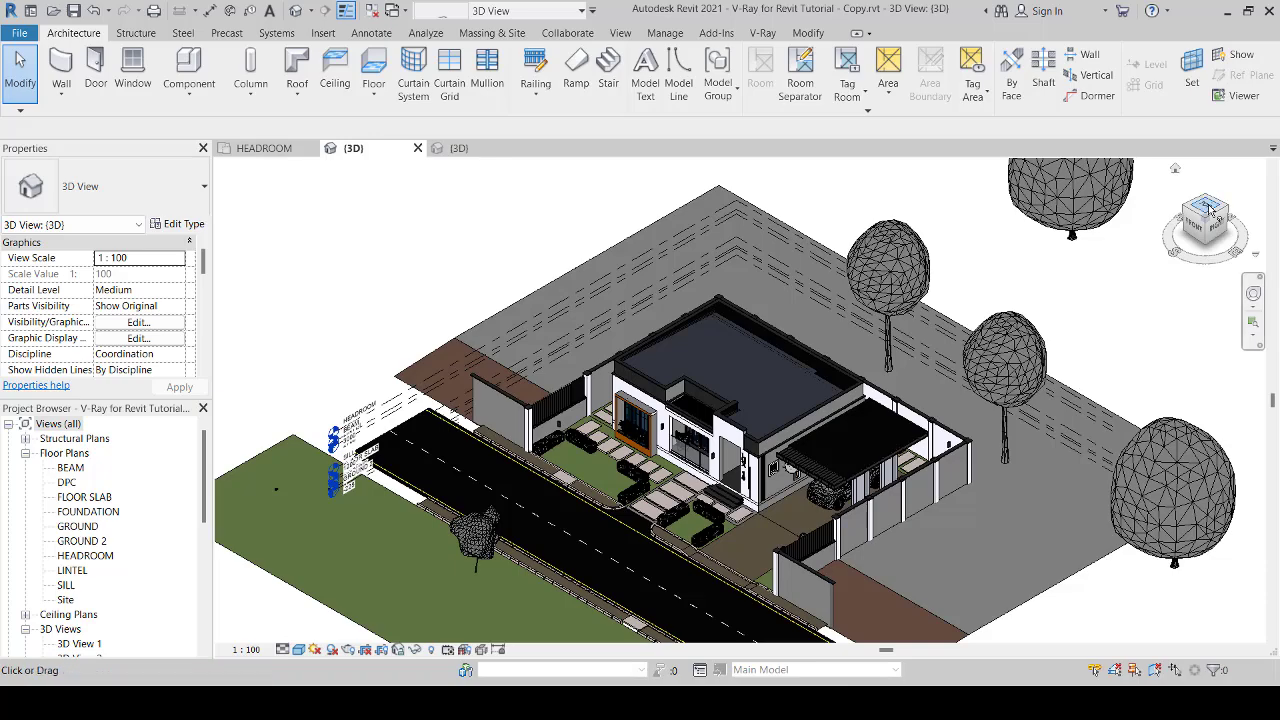
drag(1210, 208, 1211, 209)
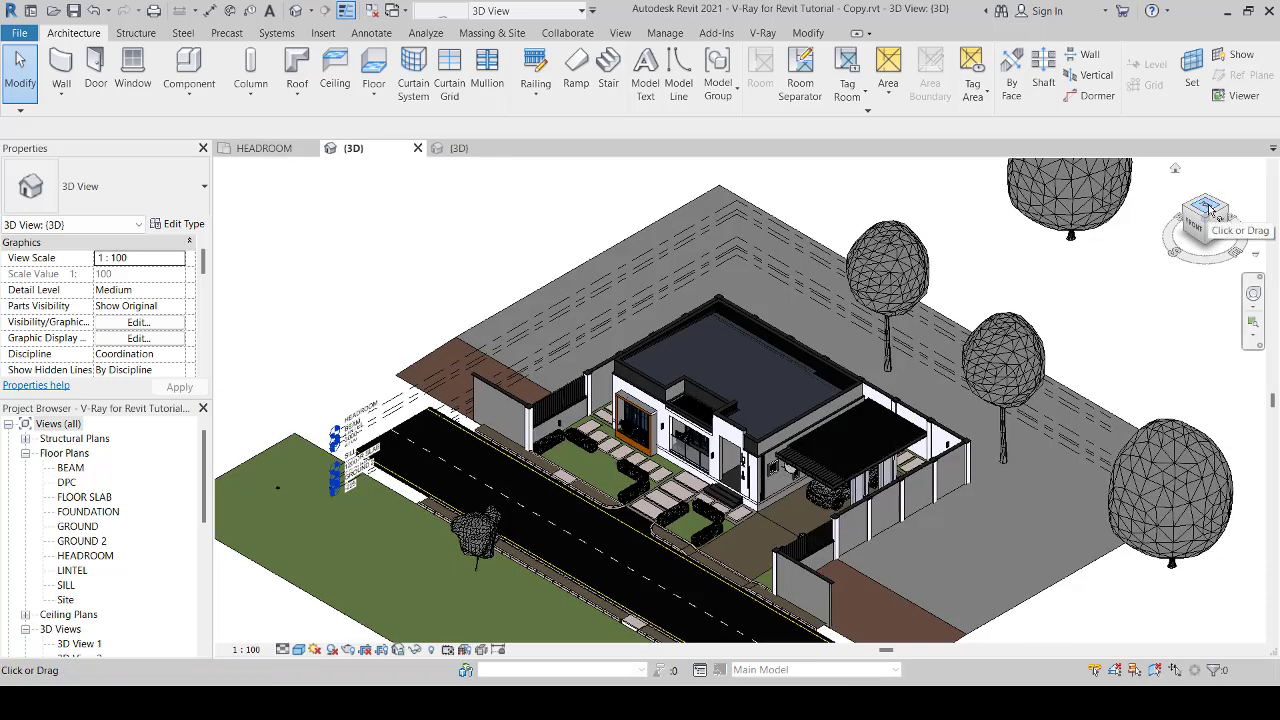
Step: Orient the 3D view to the top with north up, with the whole site and road in view
click(1210, 208)
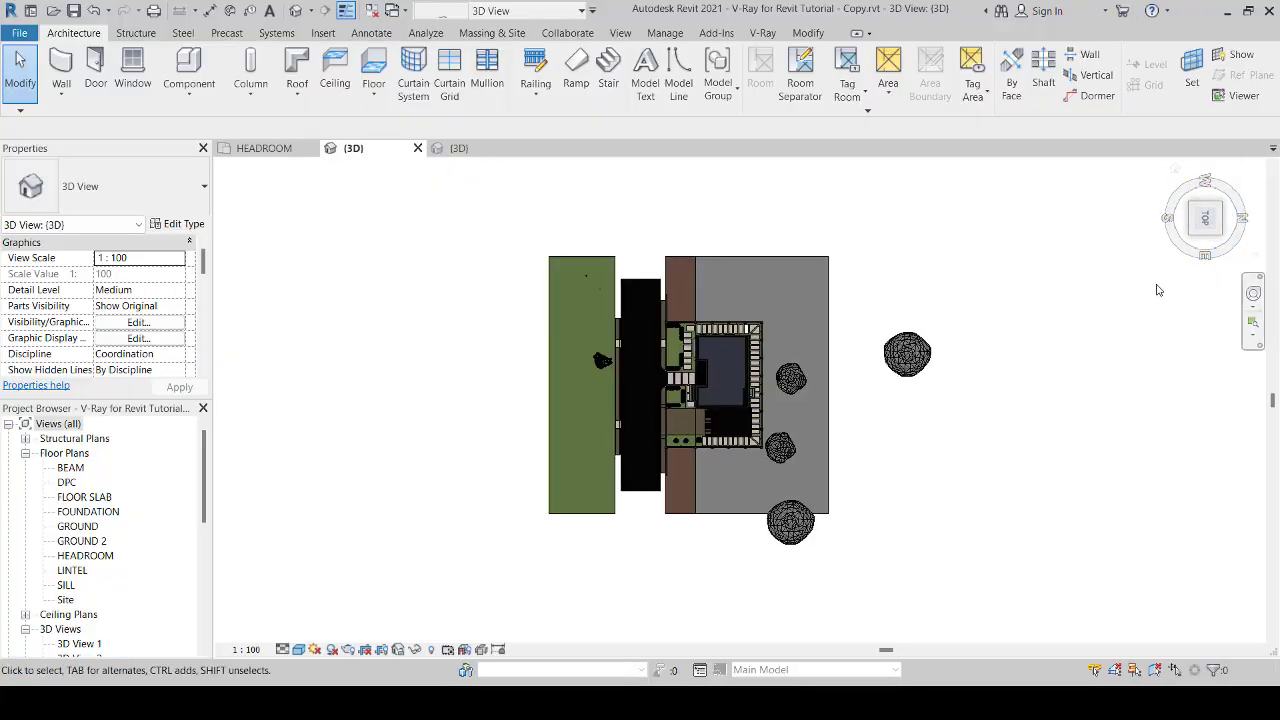
click(1193, 243)
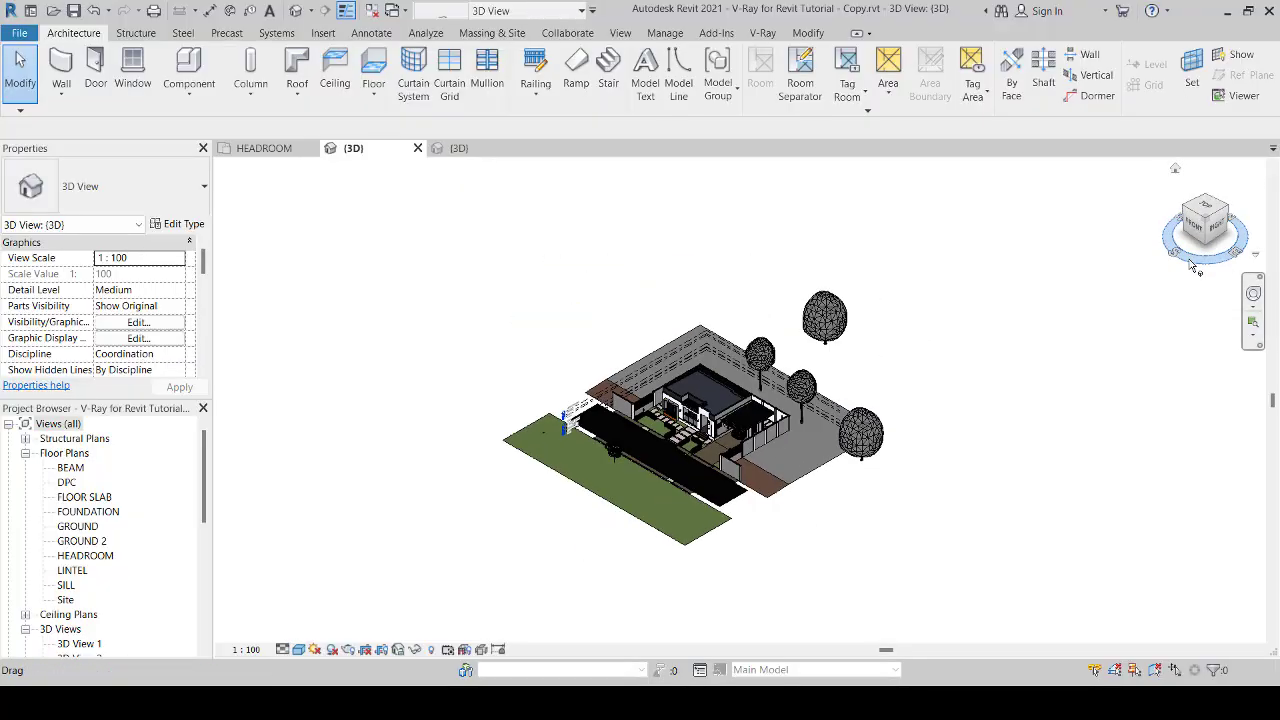
click(1207, 207)
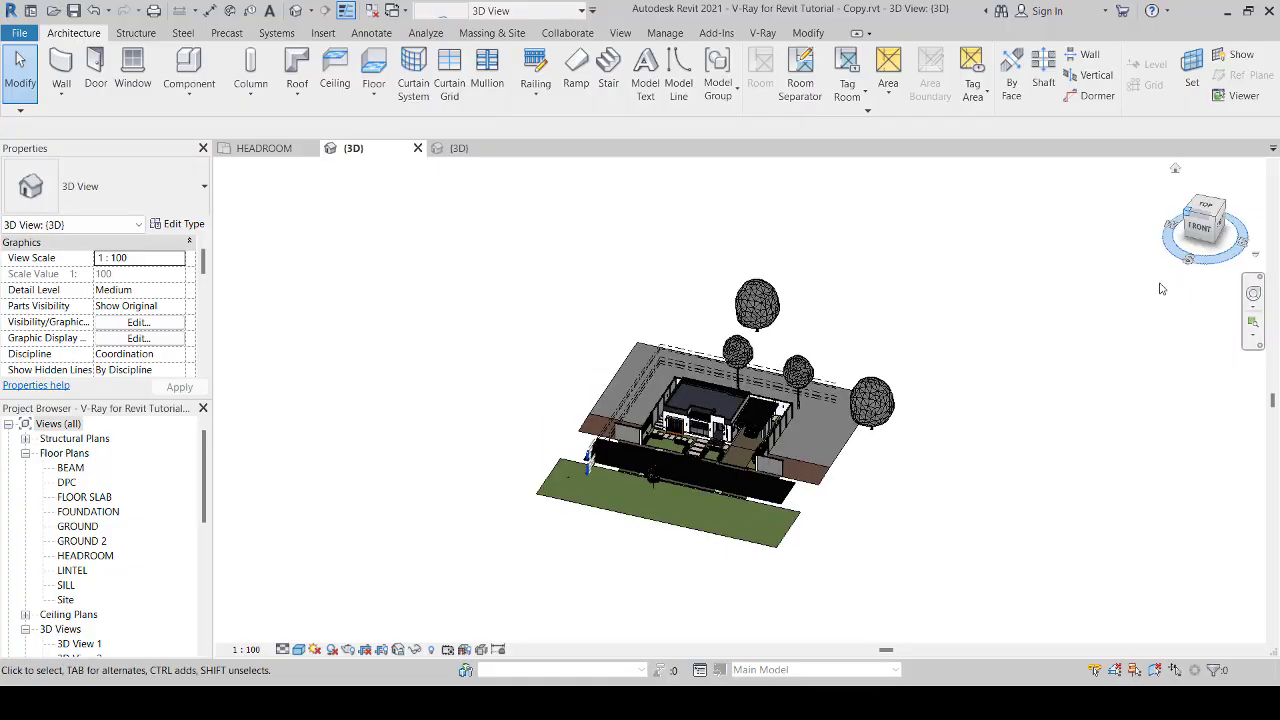
click(1207, 208)
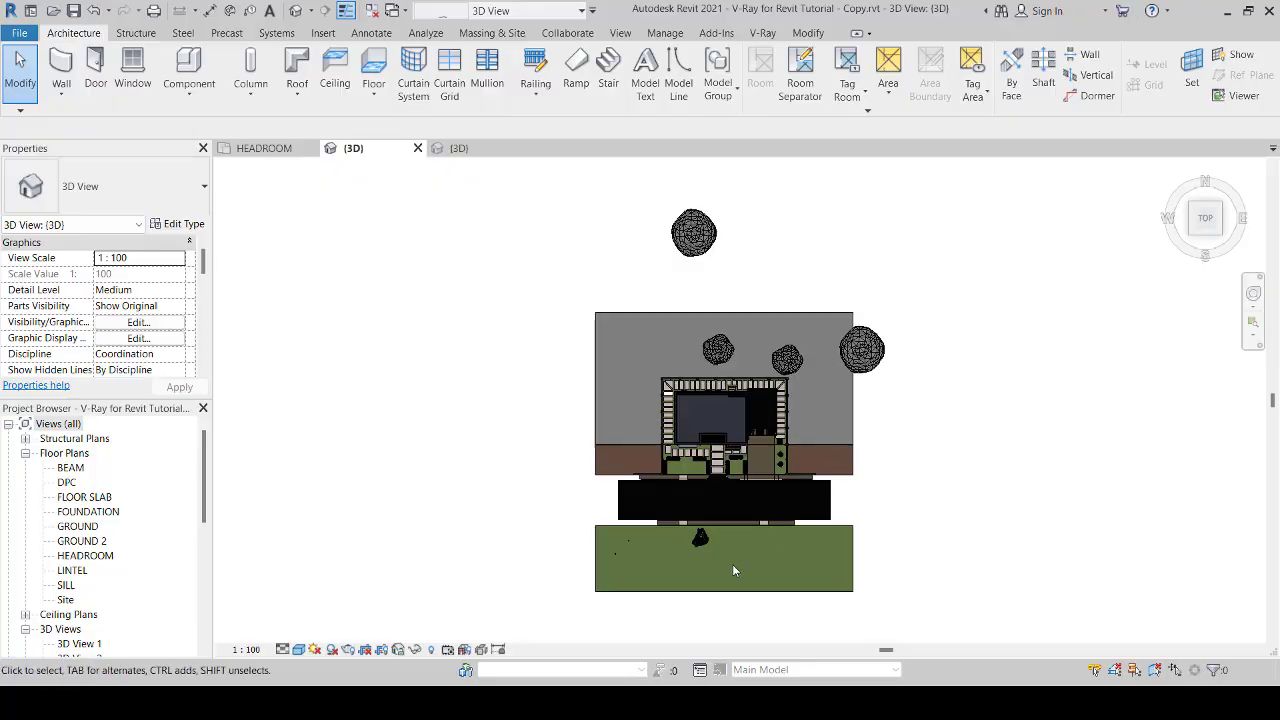
scroll(732, 564, up, 1)
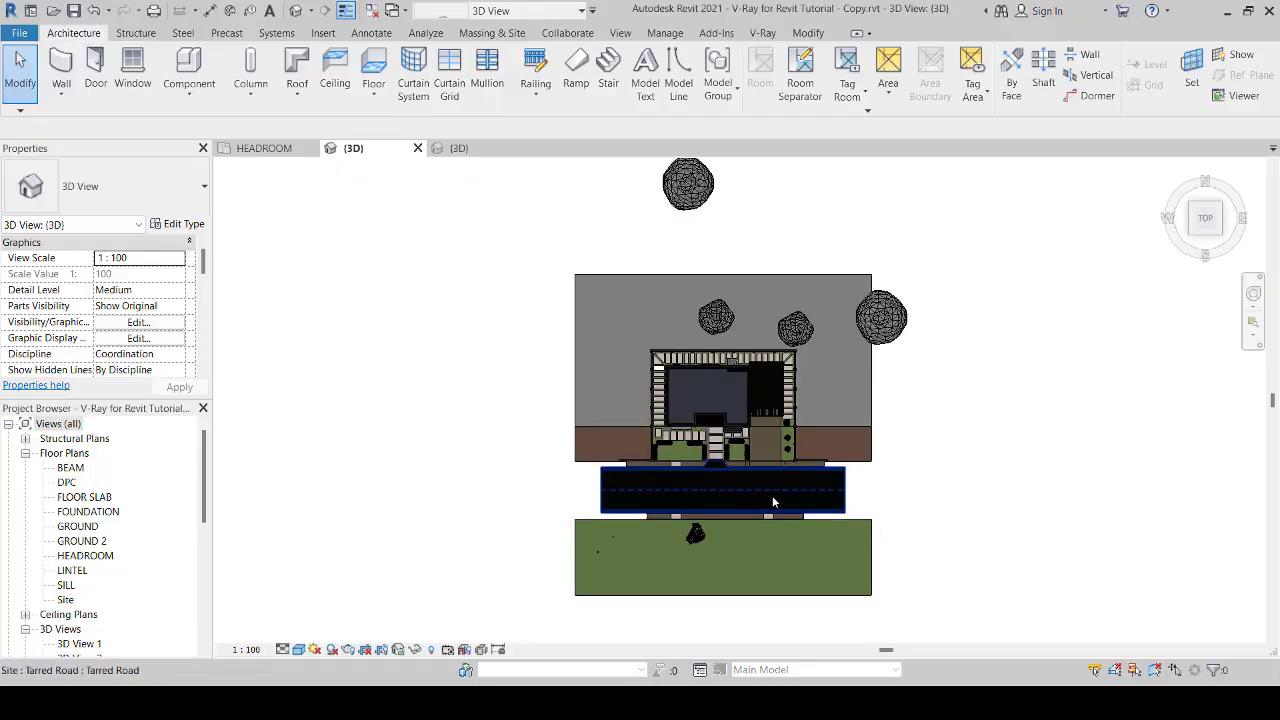
scroll(777, 493, up, 2)
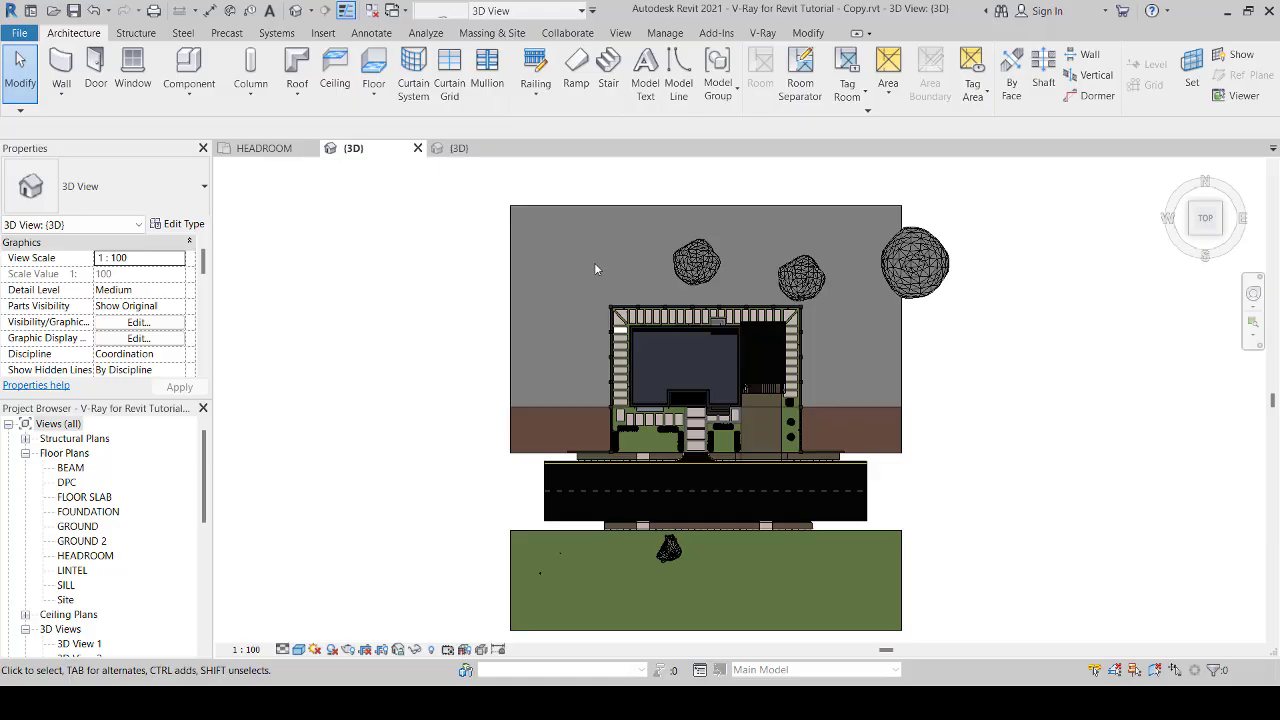
Step: Assign the Earth material, with Use Render Appearance enabled, to the topography strip west of the front garden
click(515, 437)
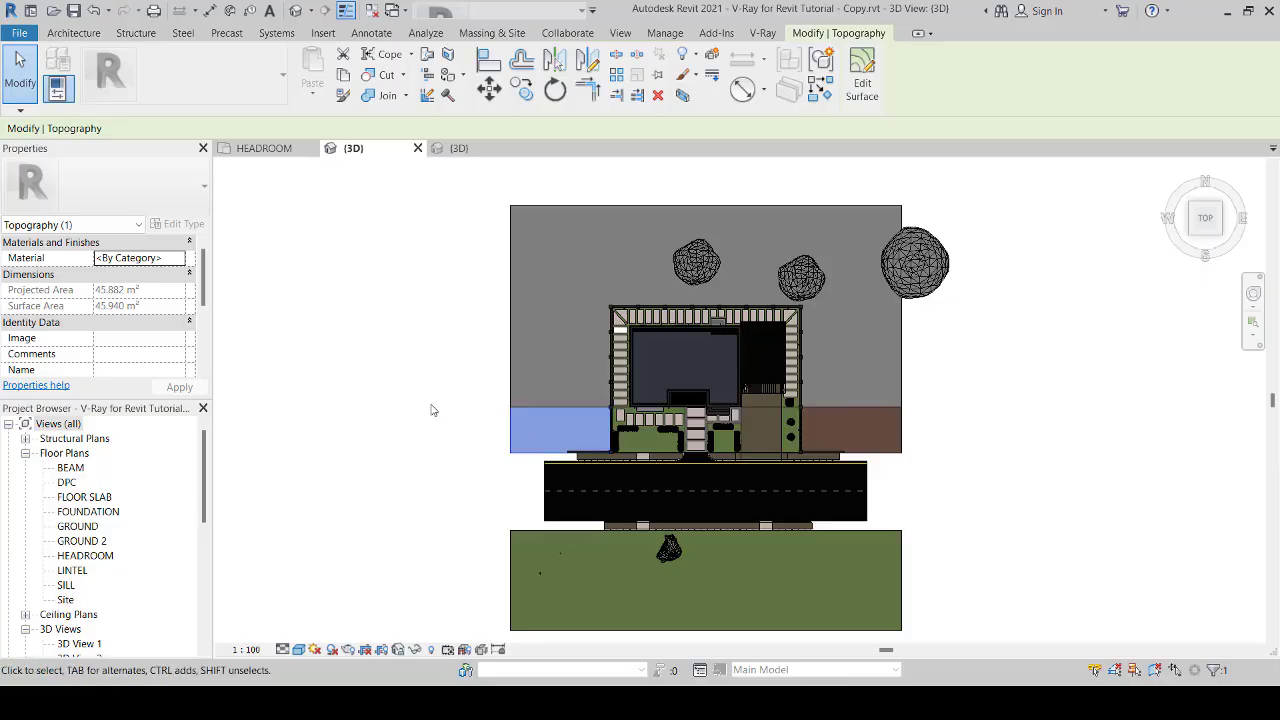
click(181, 259)
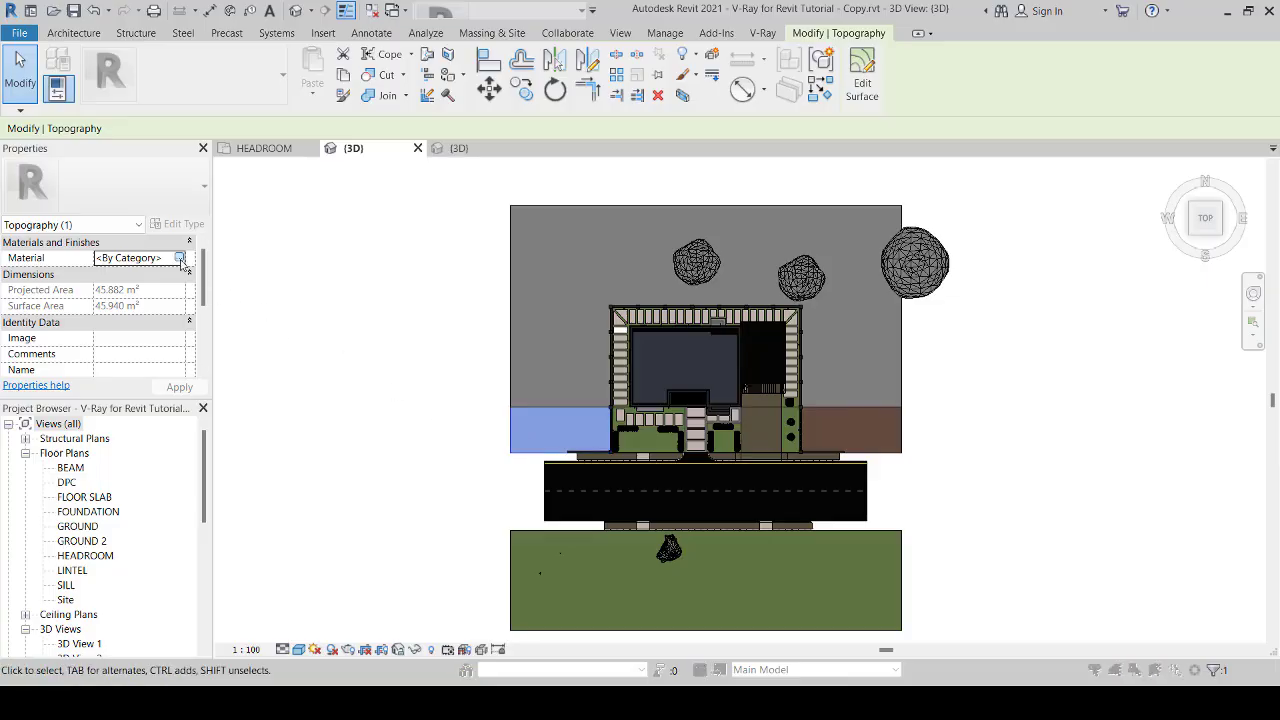
click(180, 258)
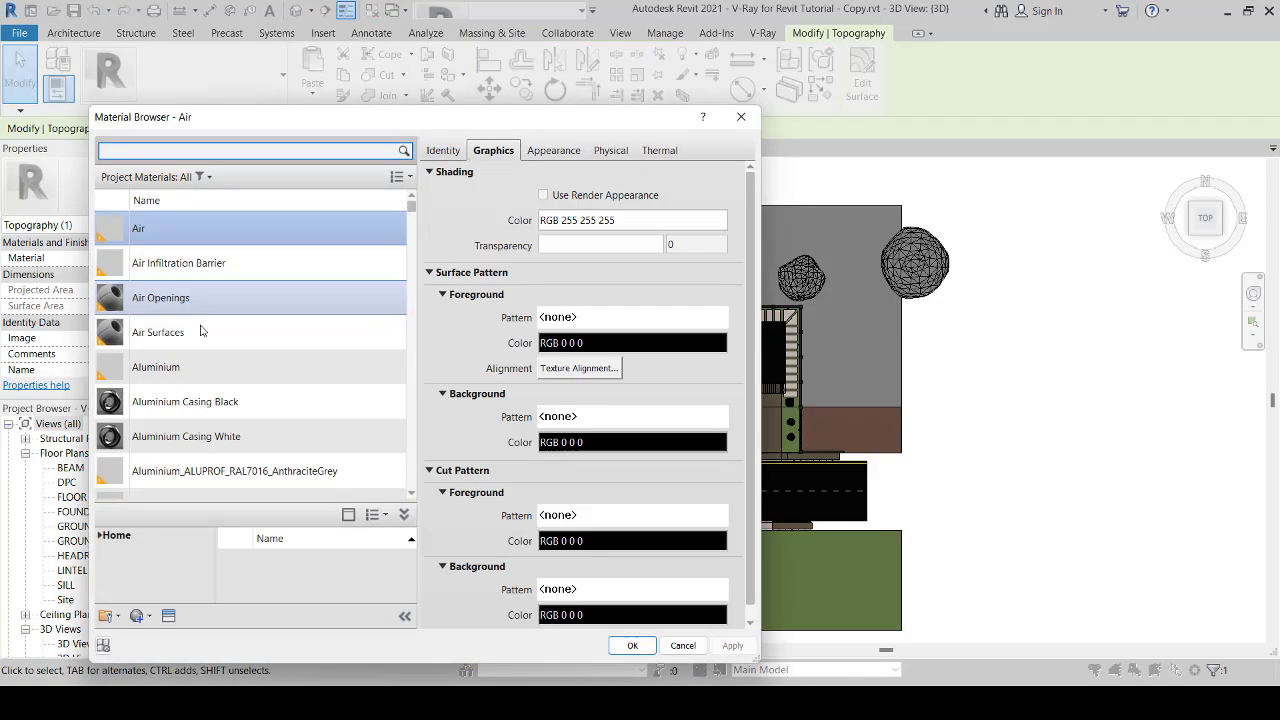
click(213, 341)
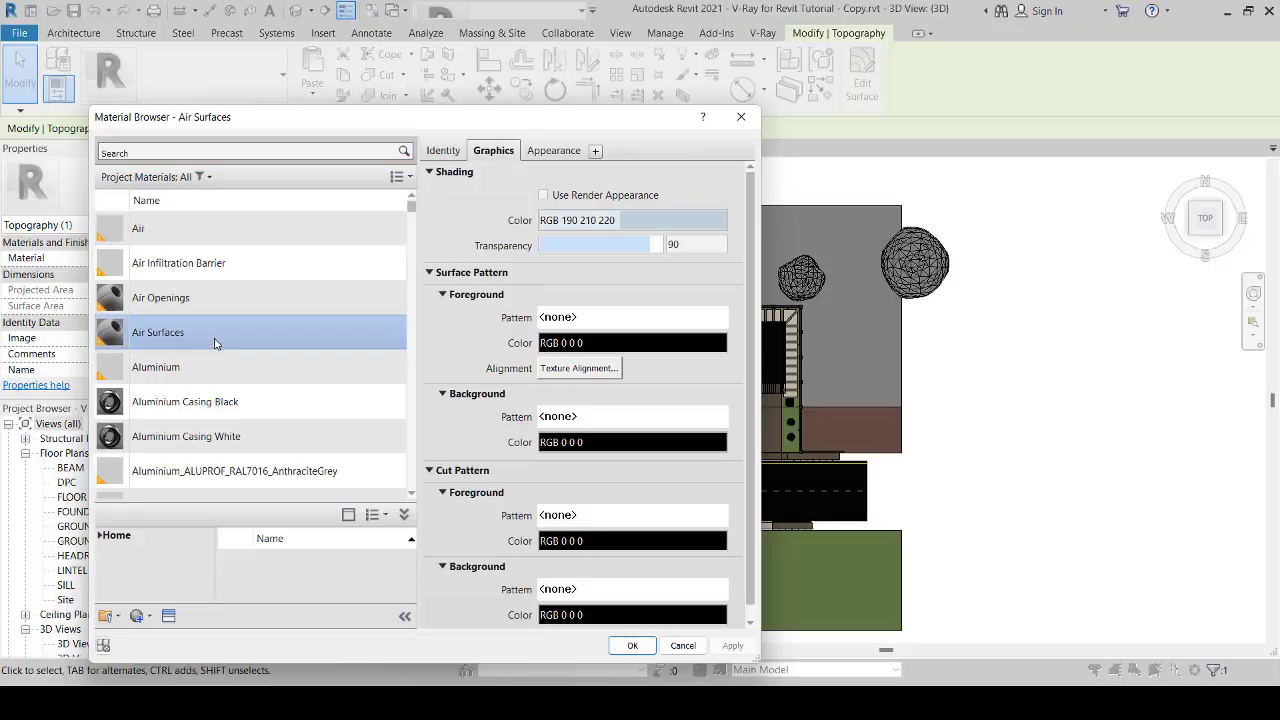
key(e)
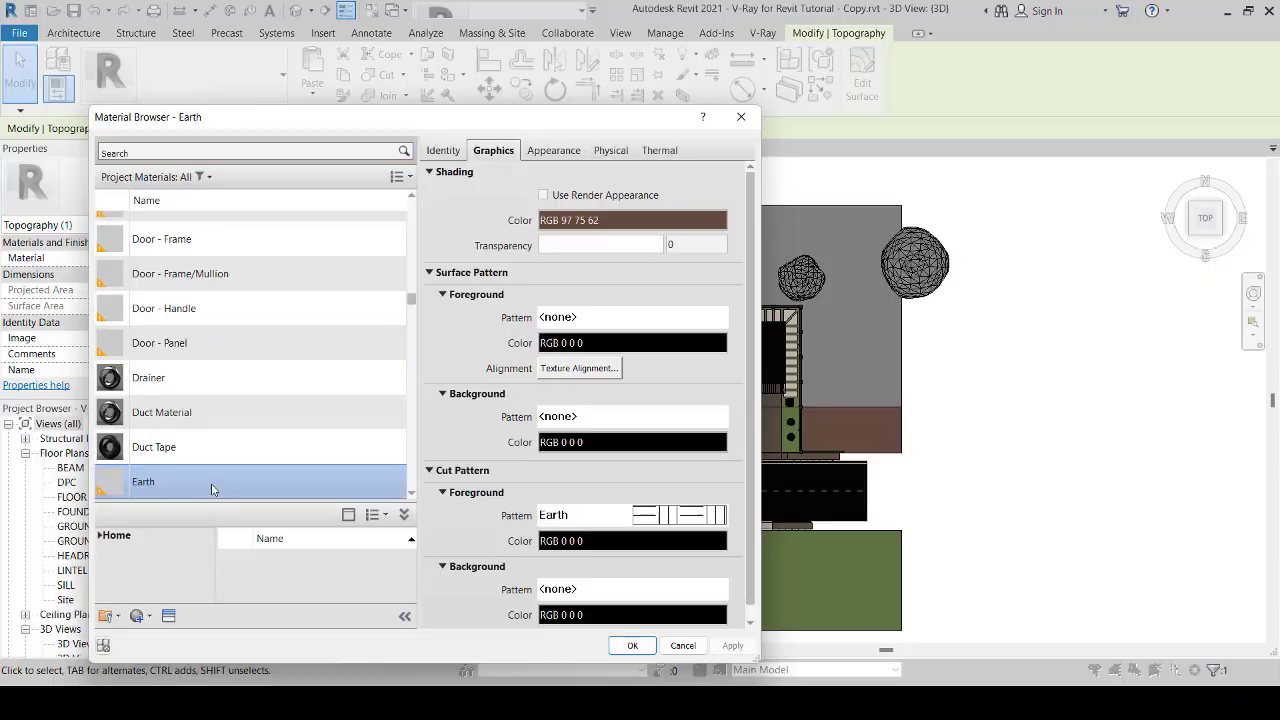
click(543, 195)
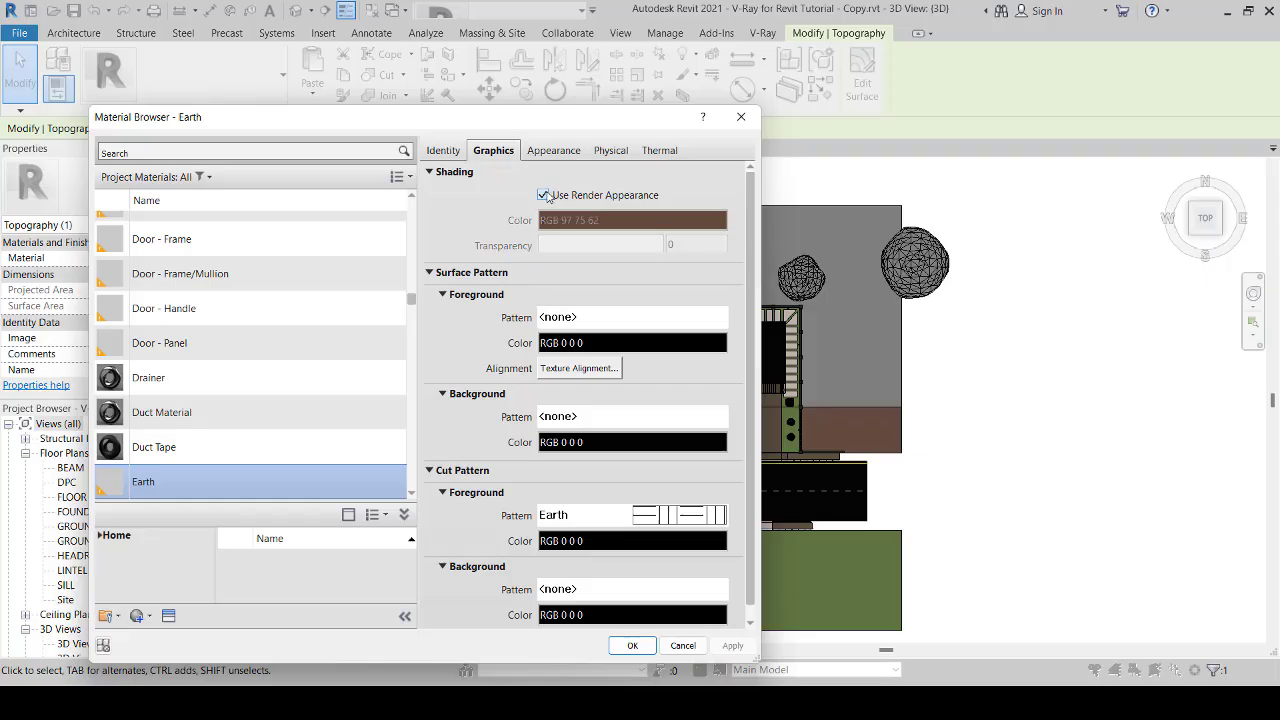
click(630, 646)
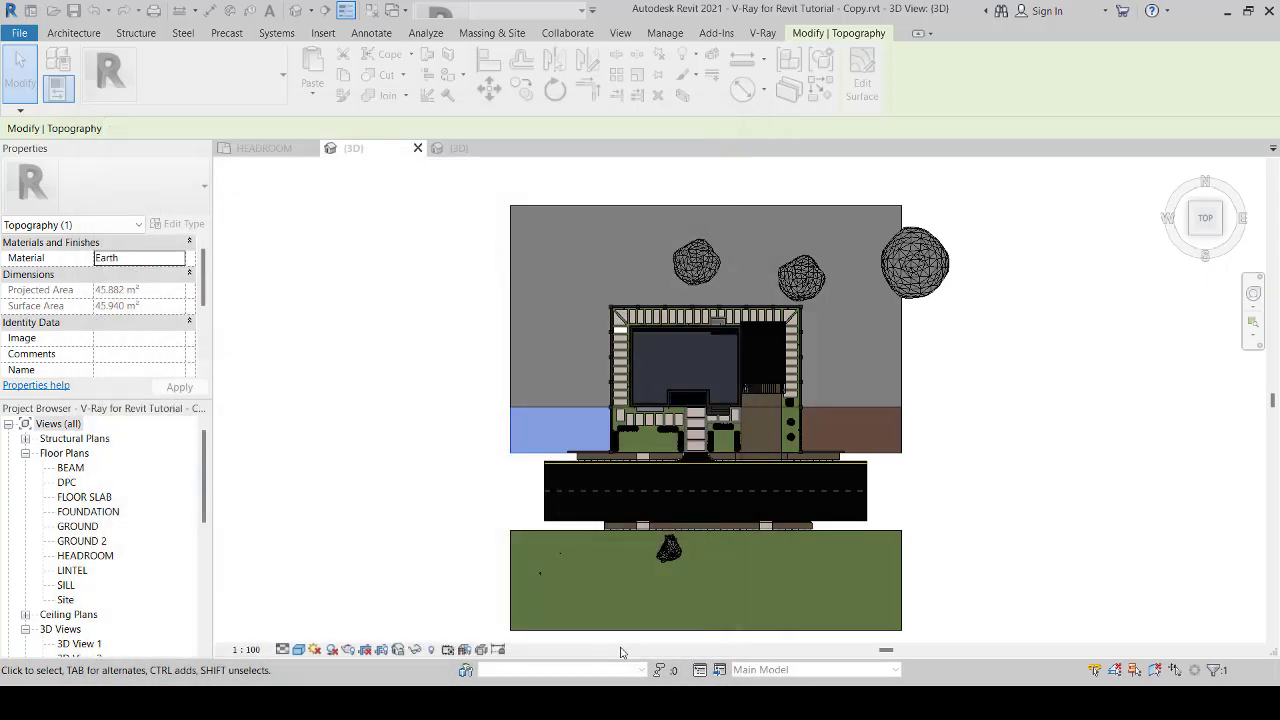
Step: Assign the Earth material to the matching topography strip east of the front garden
click(908, 444)
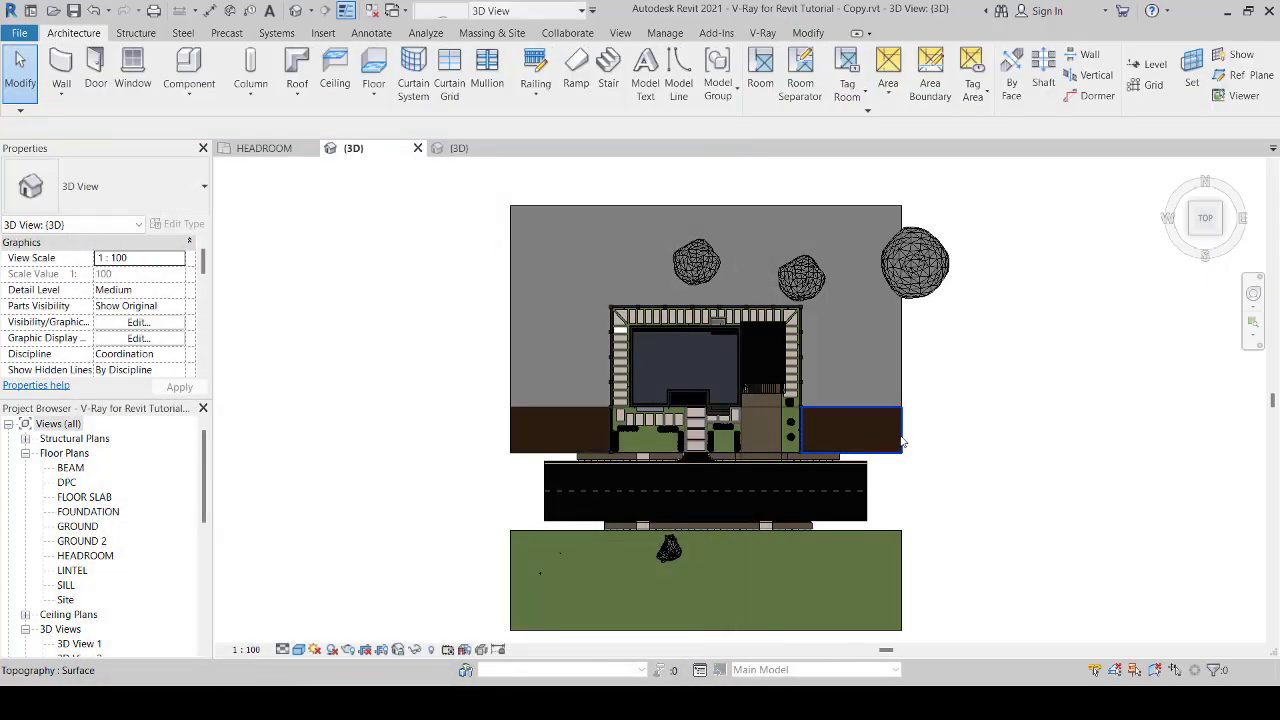
click(899, 438)
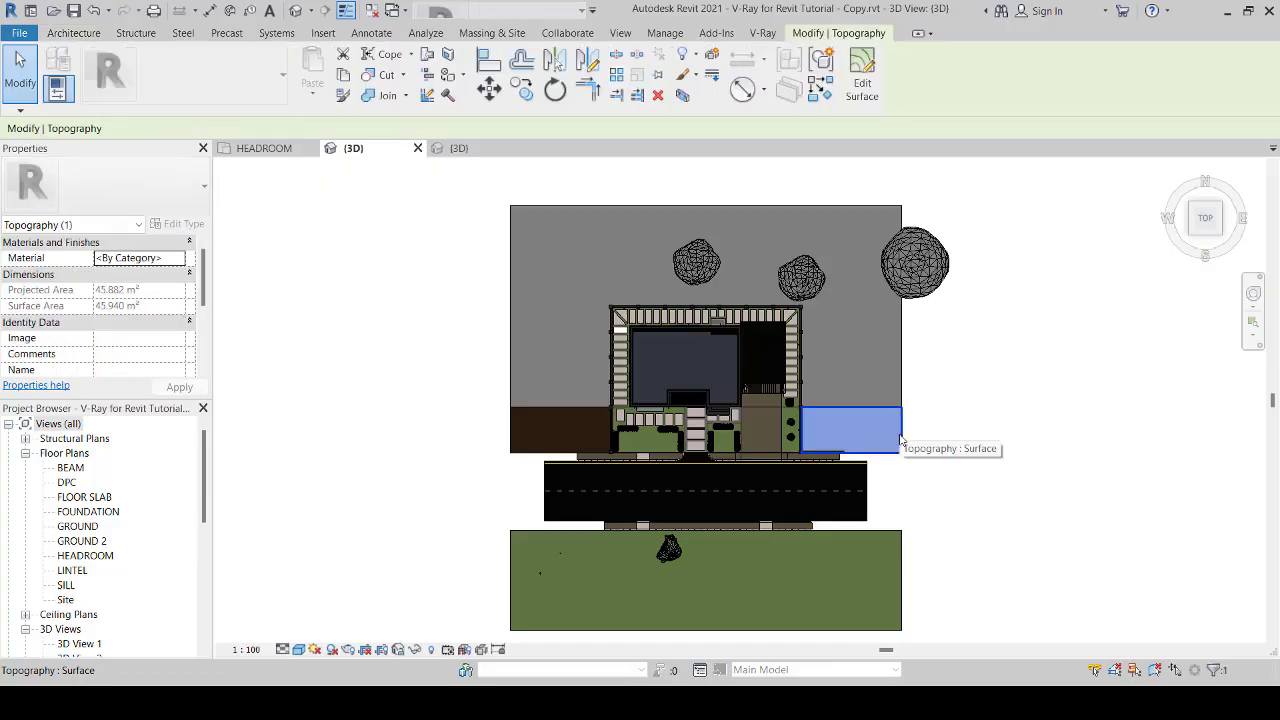
click(177, 260)
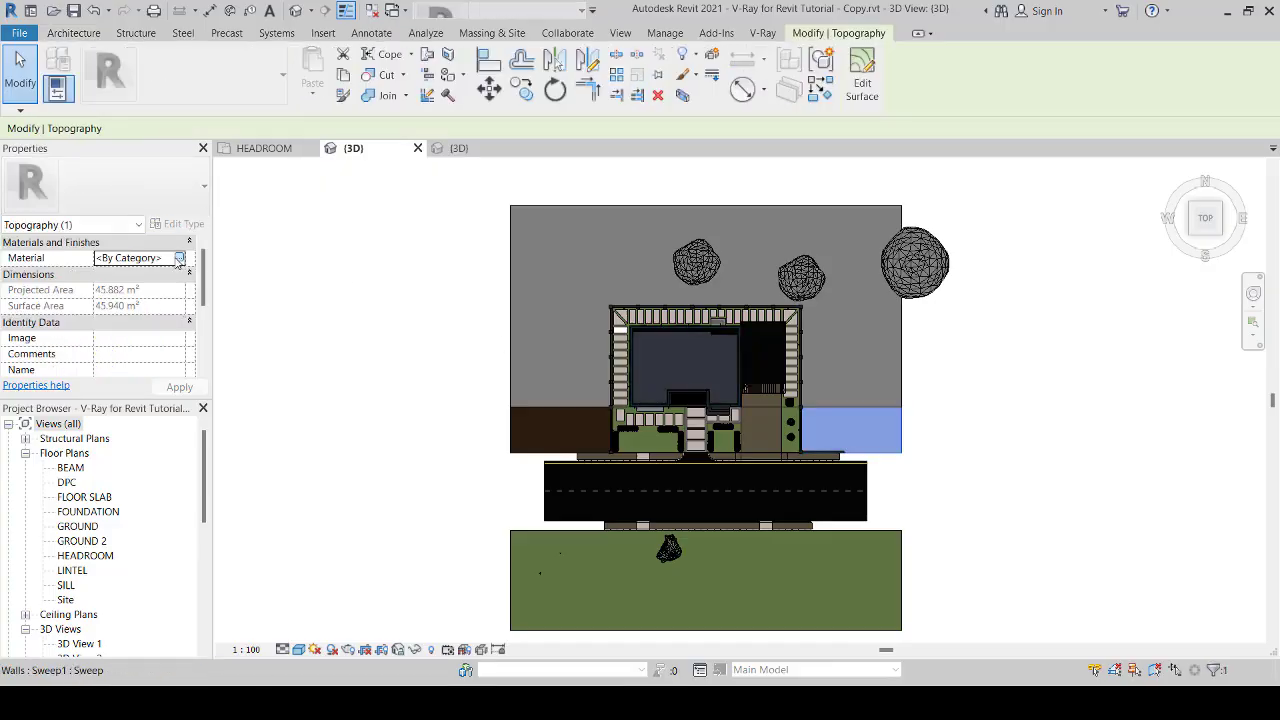
click(178, 260)
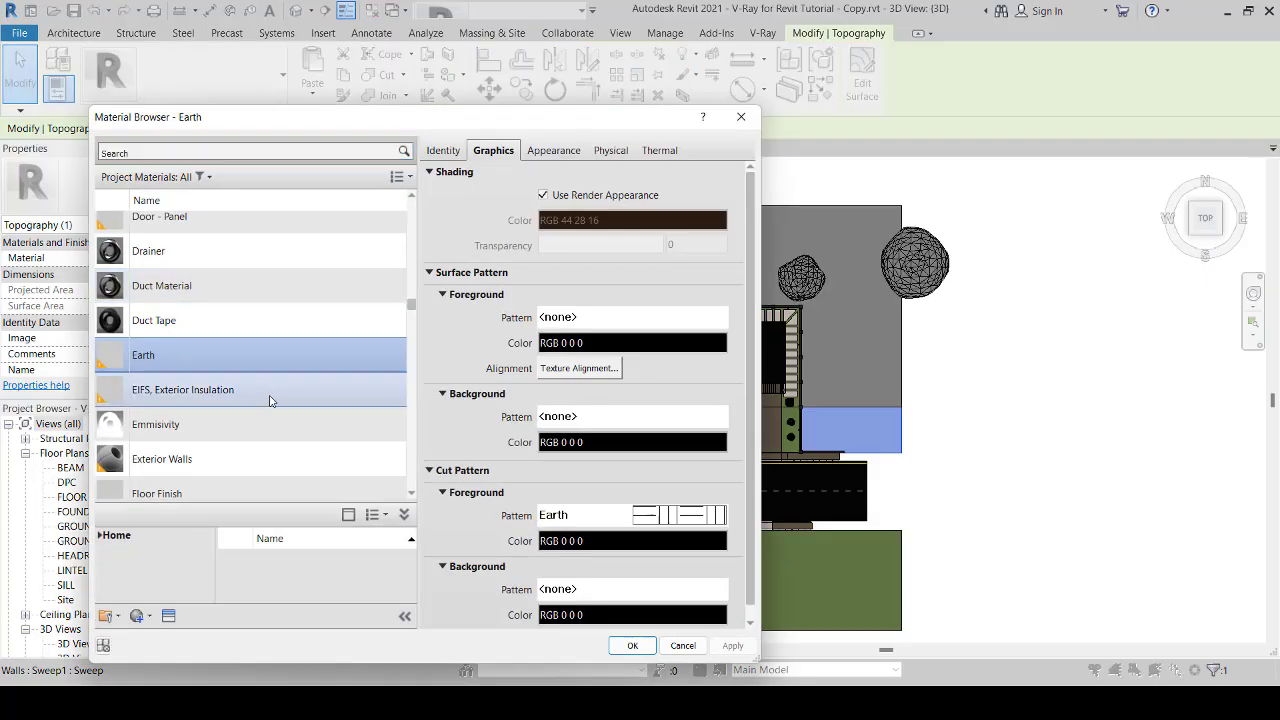
scroll(271, 397, down, 1)
click(633, 646)
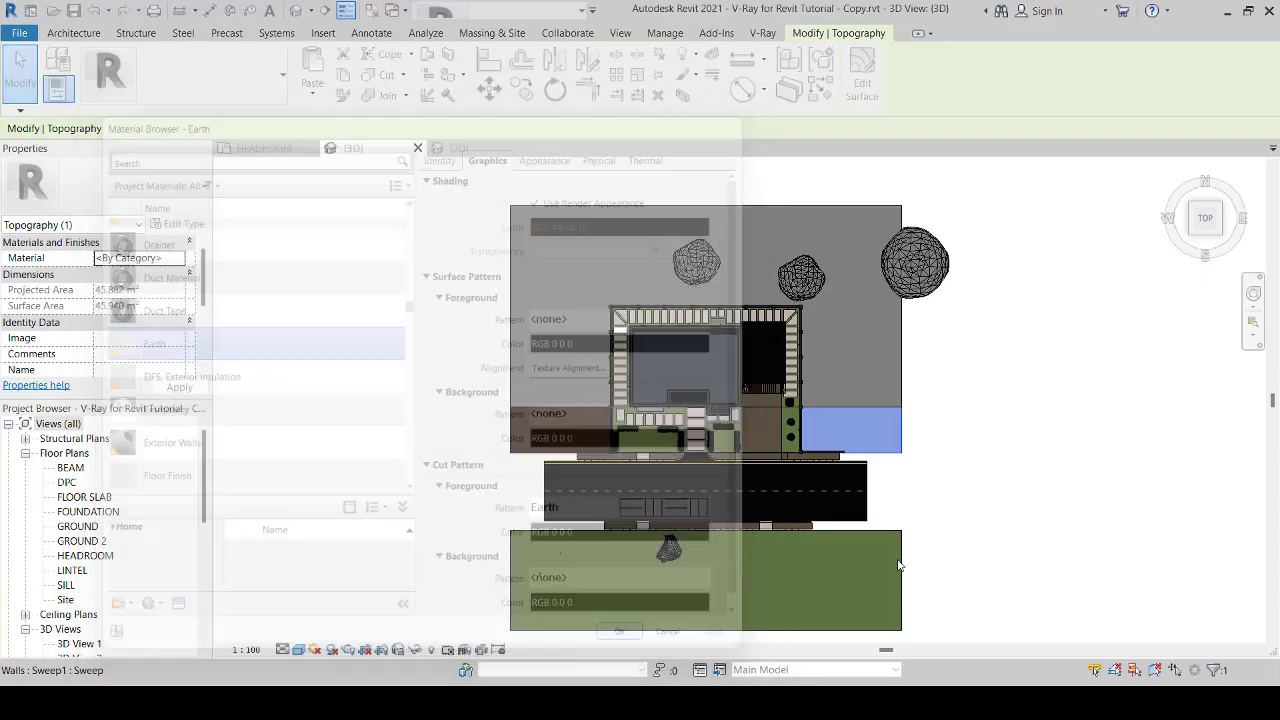
click(946, 518)
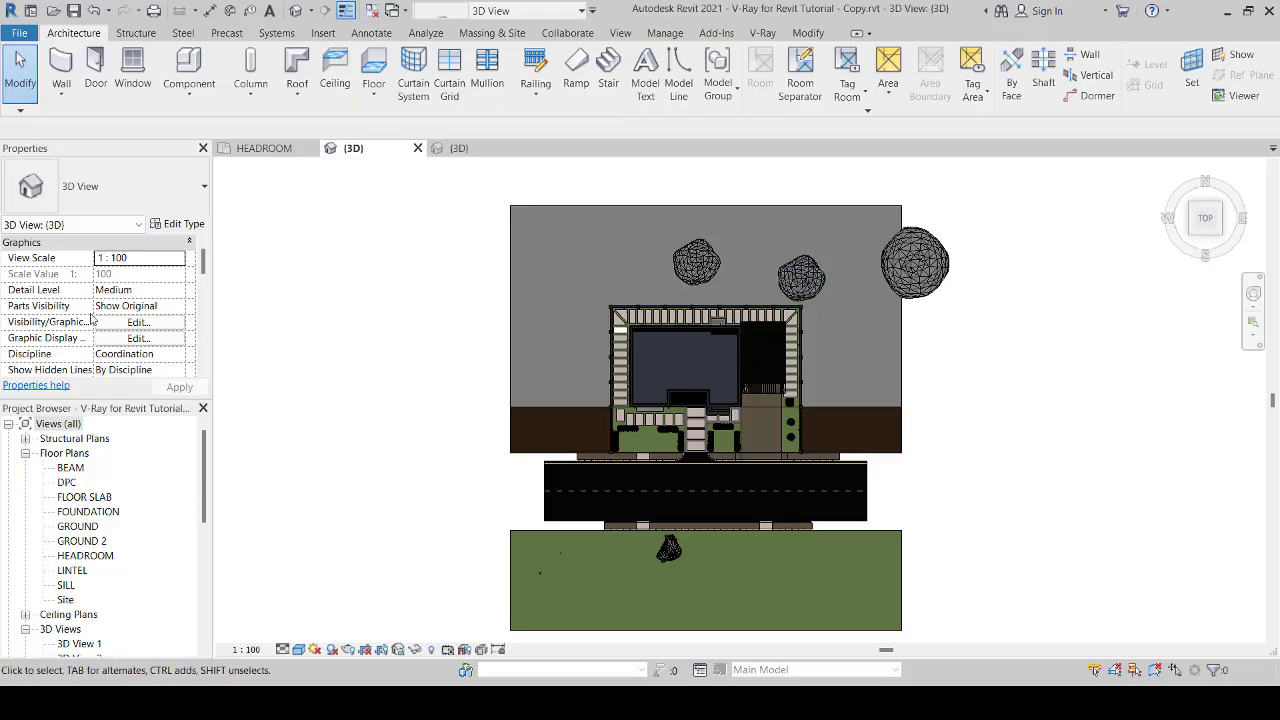
Step: Copy the paver just below the white slab in the house's west walkway 700 mm north onto that slab
scroll(614, 339, up, 10)
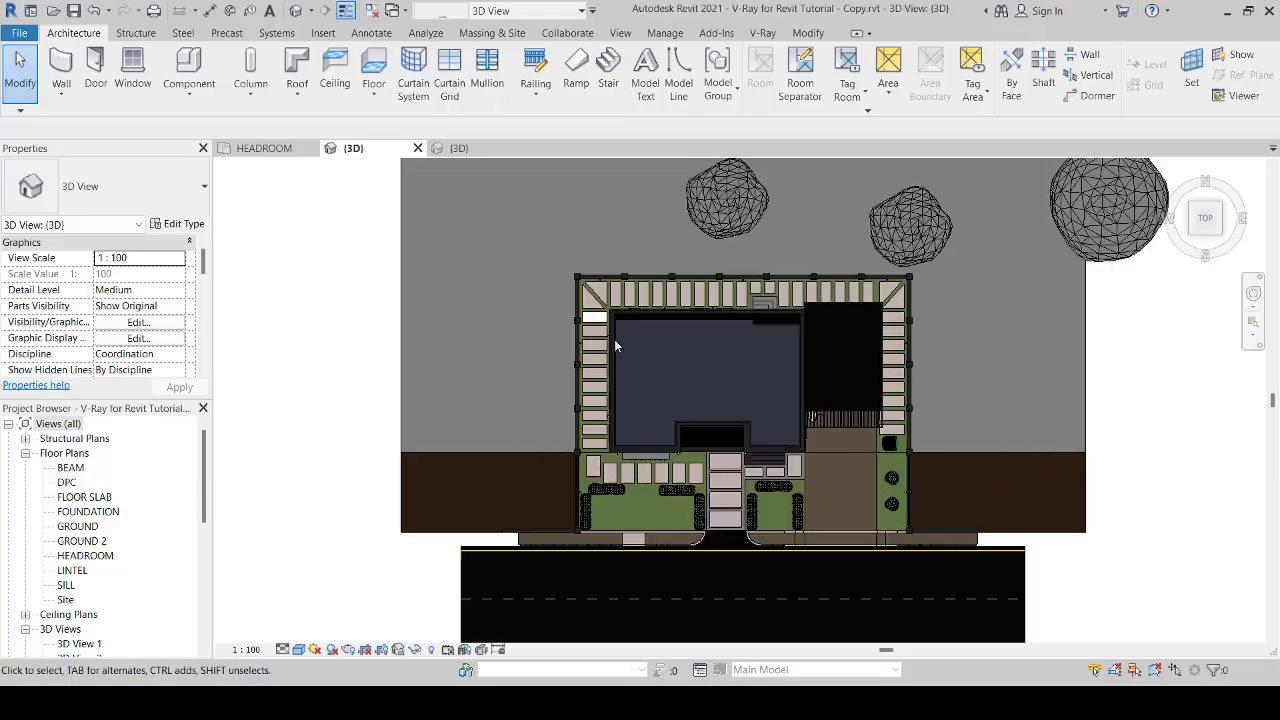
click(577, 324)
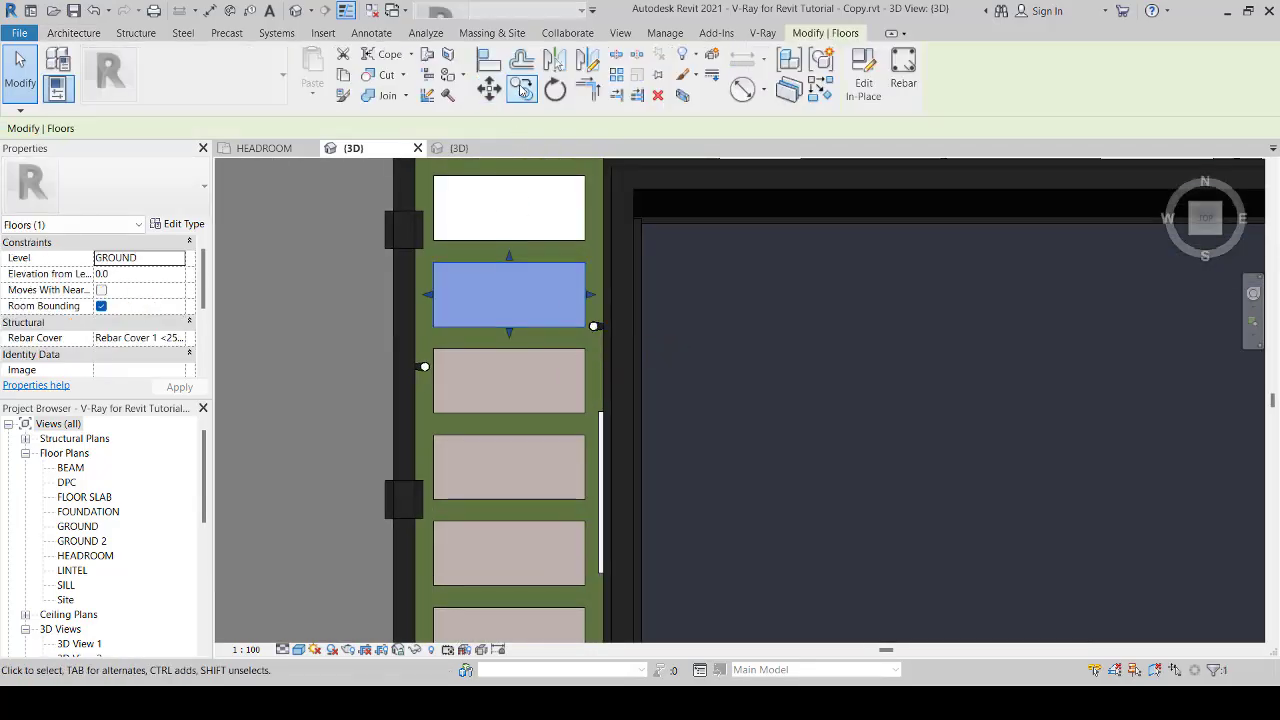
key(c)
key(o)
click(434, 327)
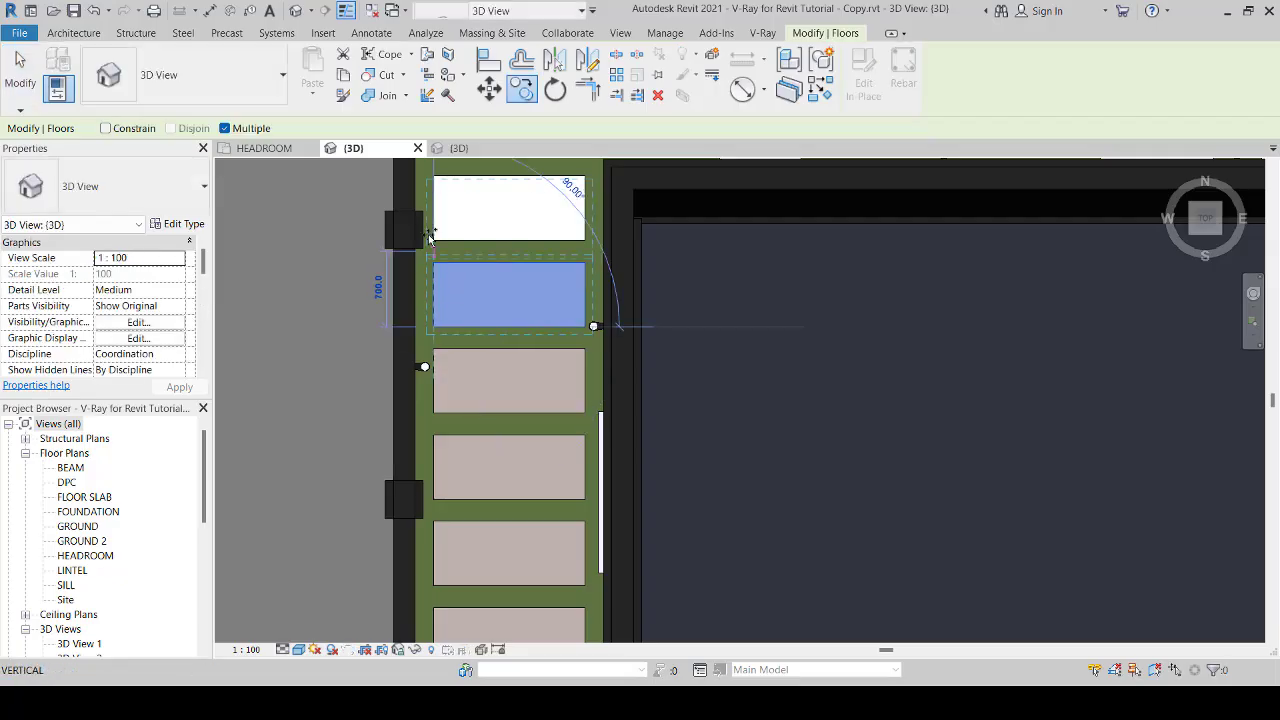
scroll(501, 260, down, 6)
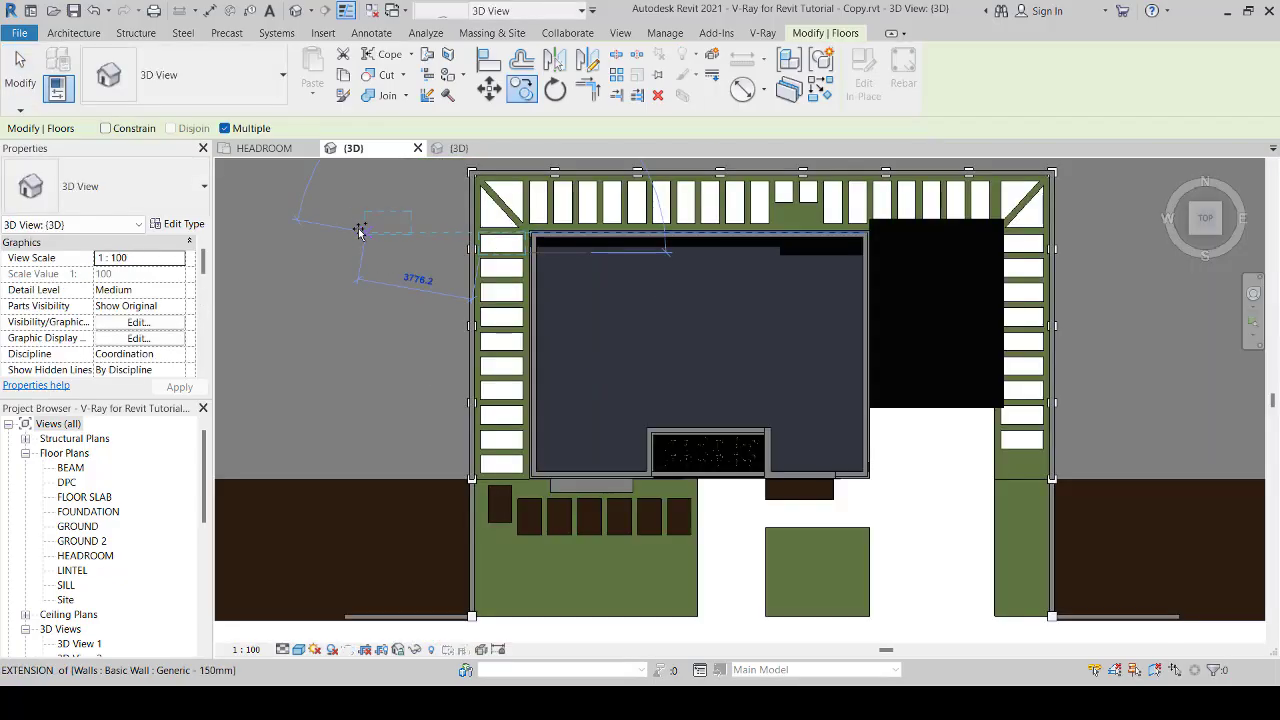
right_click(385, 237)
click(385, 237)
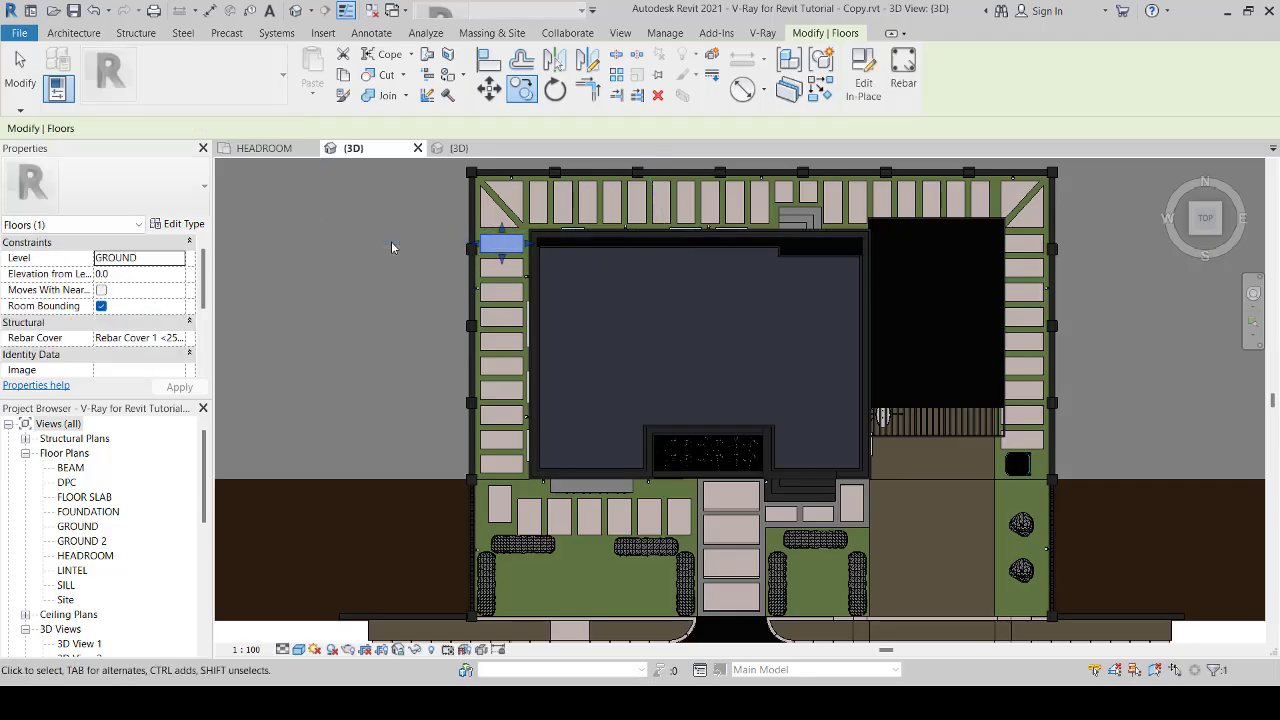
Step: Check the type properties of the large grey floor surrounding the fenced plot, leaving them as they are
scroll(391, 241, down, 4)
middle_drag(812, 333, 837, 394)
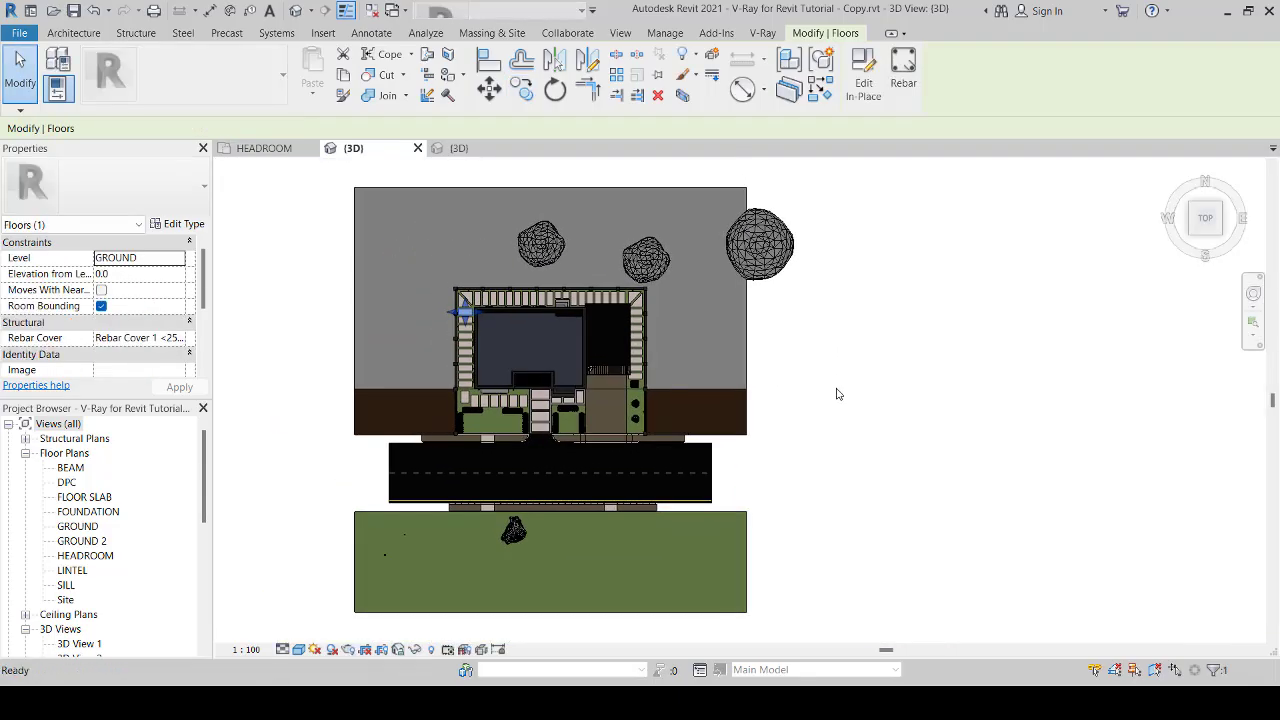
click(745, 337)
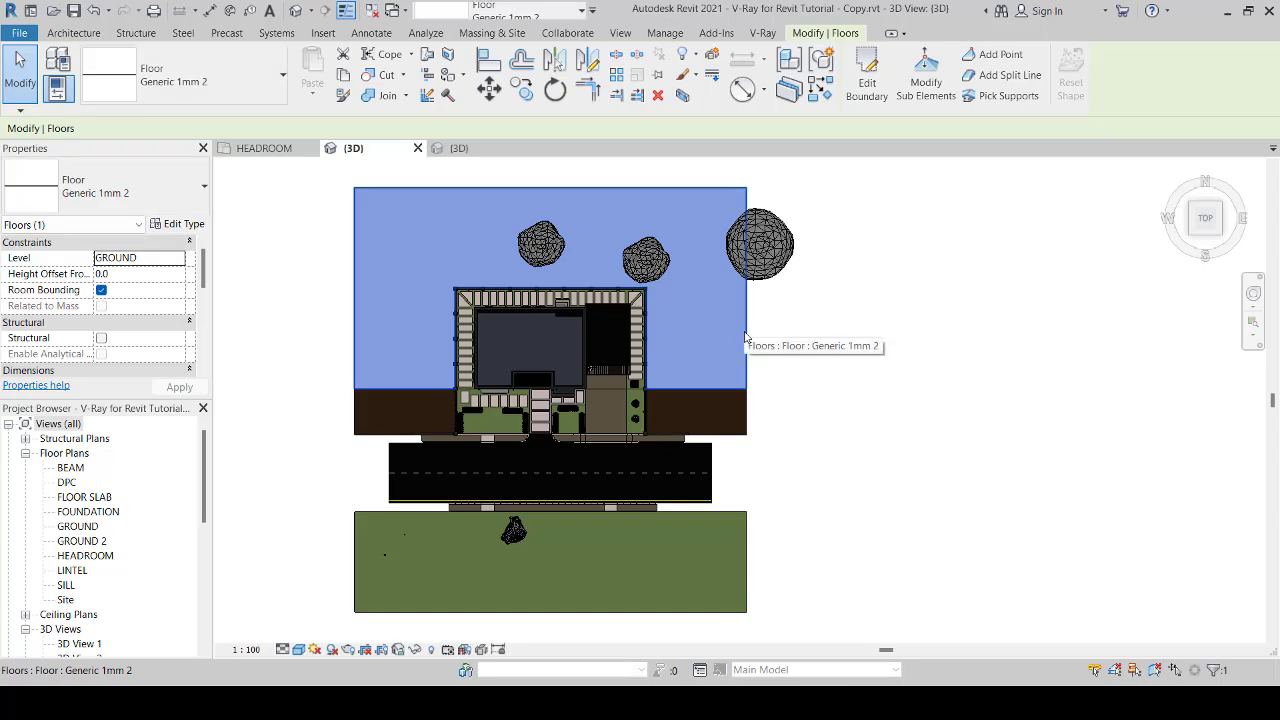
click(180, 226)
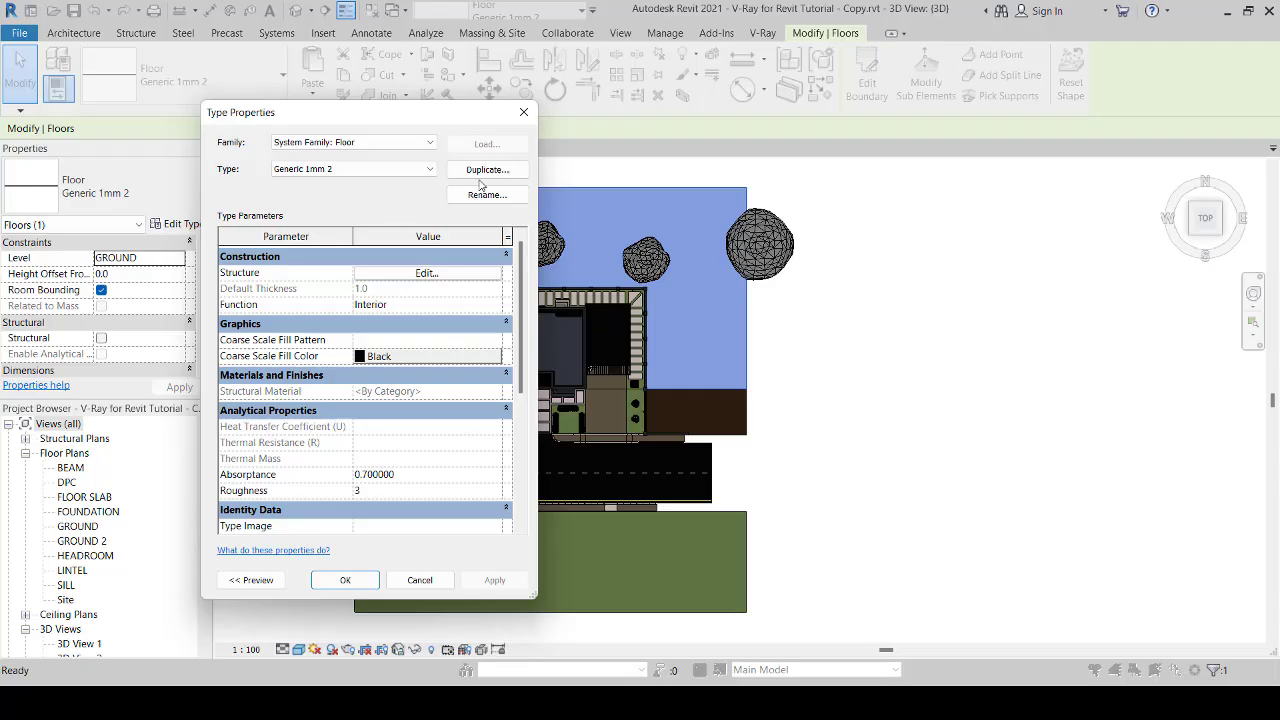
click(523, 112)
click(828, 355)
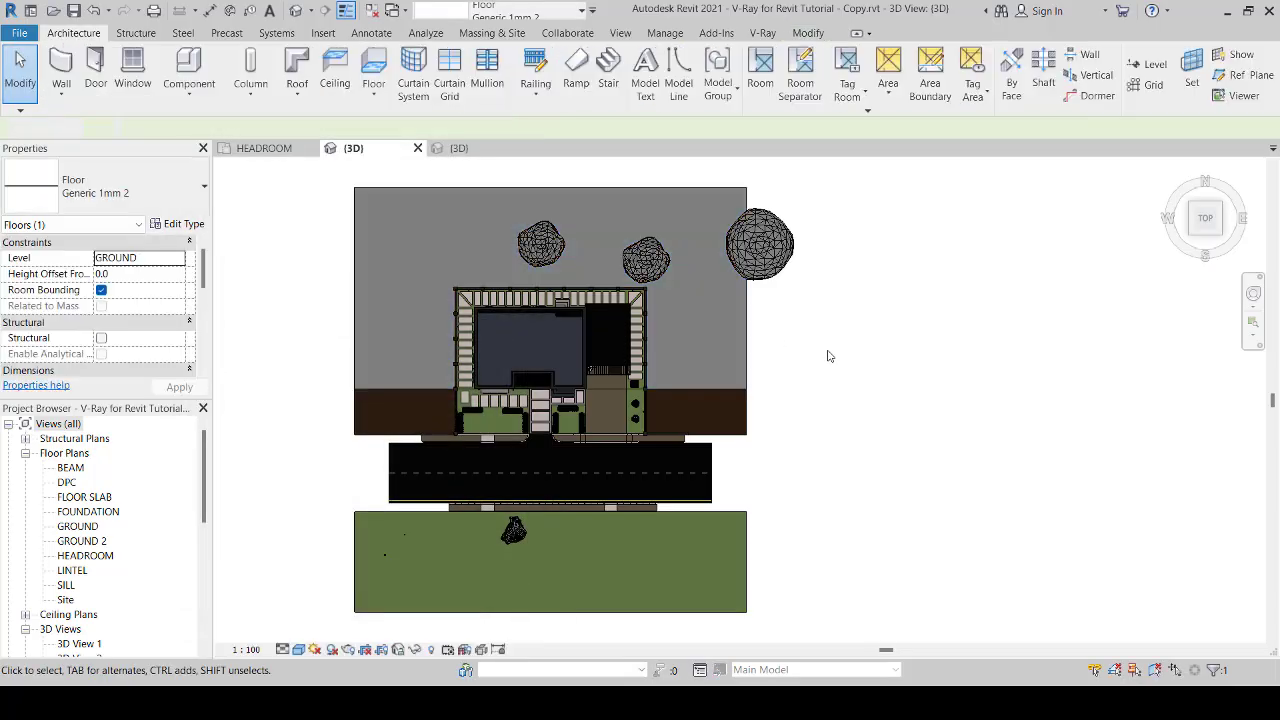
Step: Enable Crop View and Crop Region Visible for the top-oriented 3D view
scroll(828, 355, down, 2)
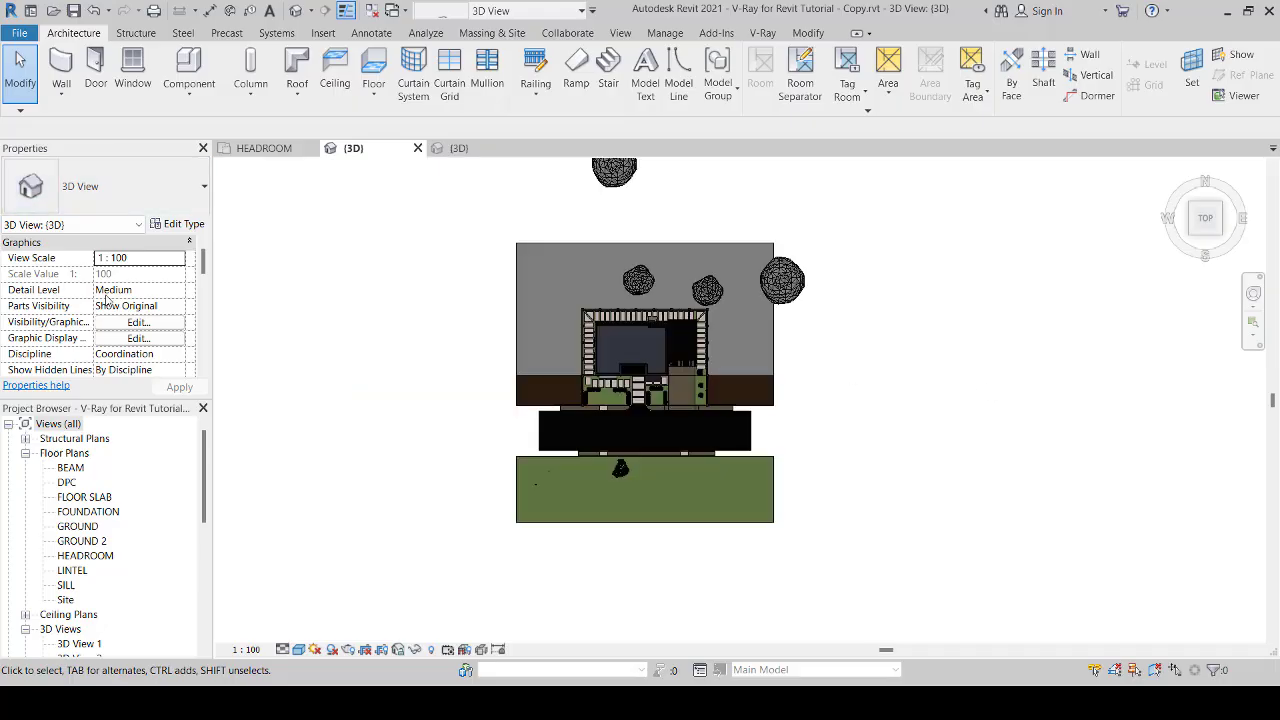
scroll(127, 291, down, 3)
scroll(116, 300, up, 1)
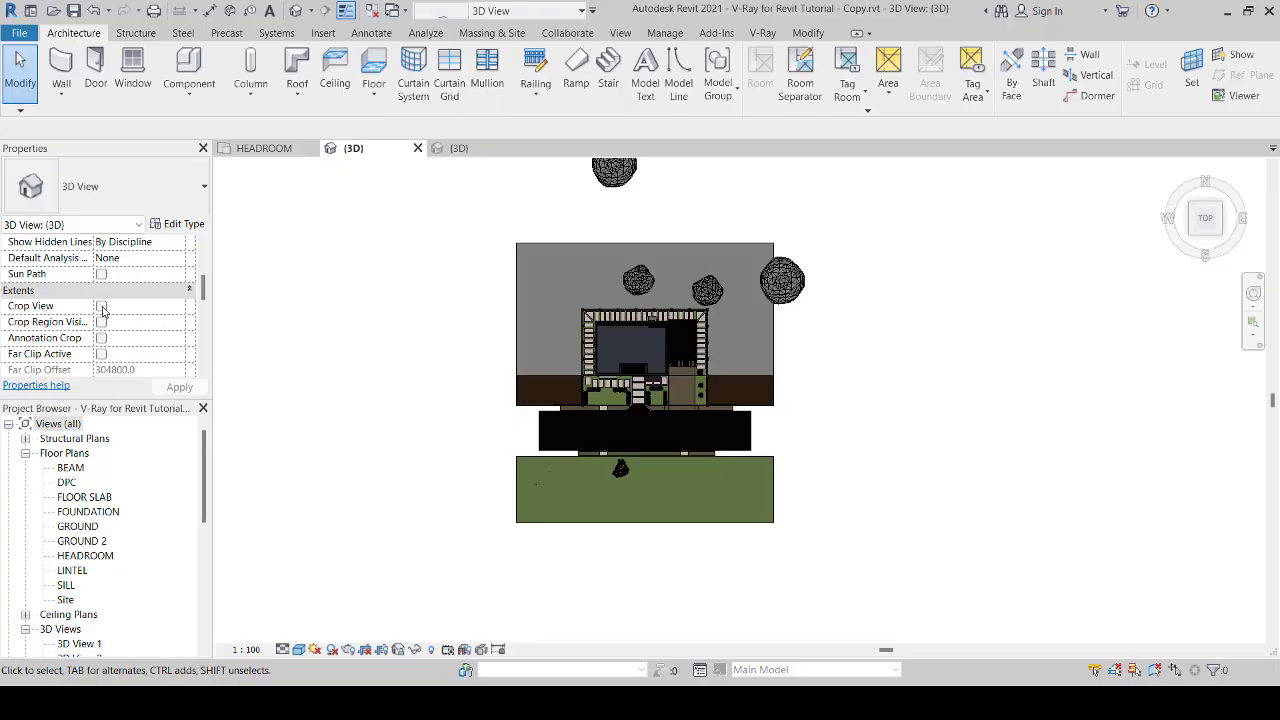
click(101, 306)
click(101, 322)
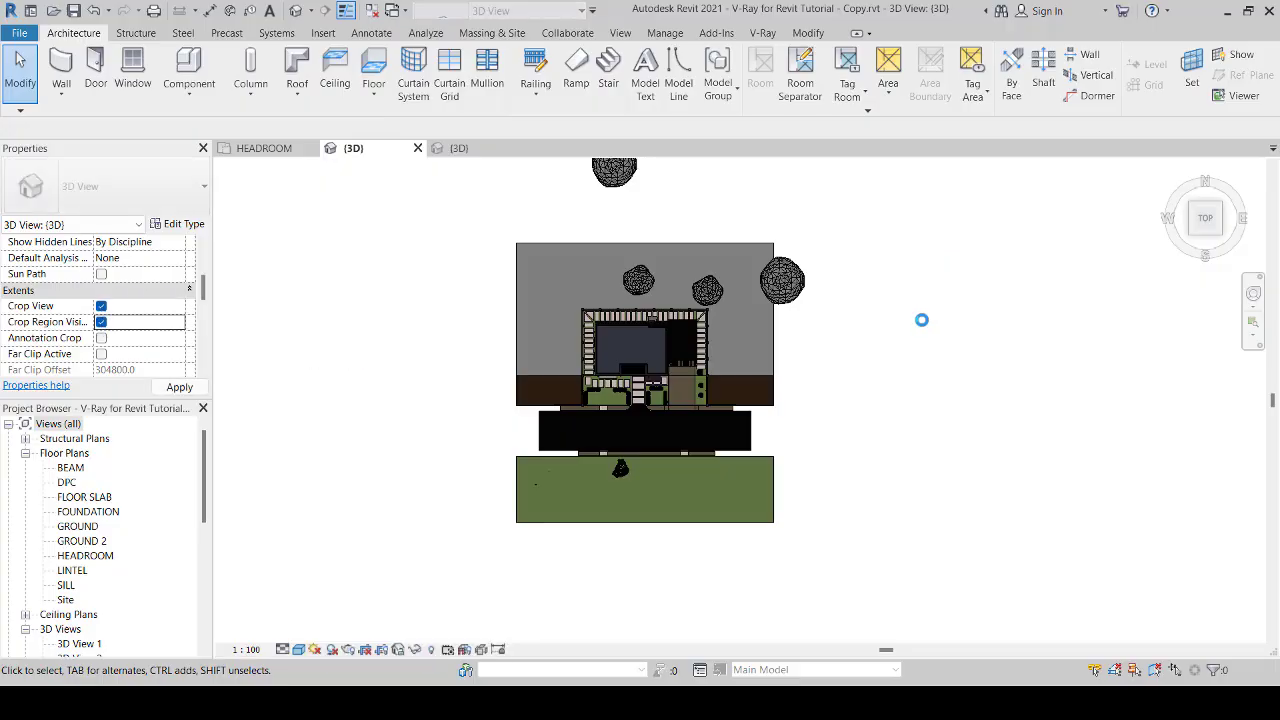
Step: Pull the west edge of the 3D view's crop region in to just outside the house's west fence
scroll(922, 320, down, 3)
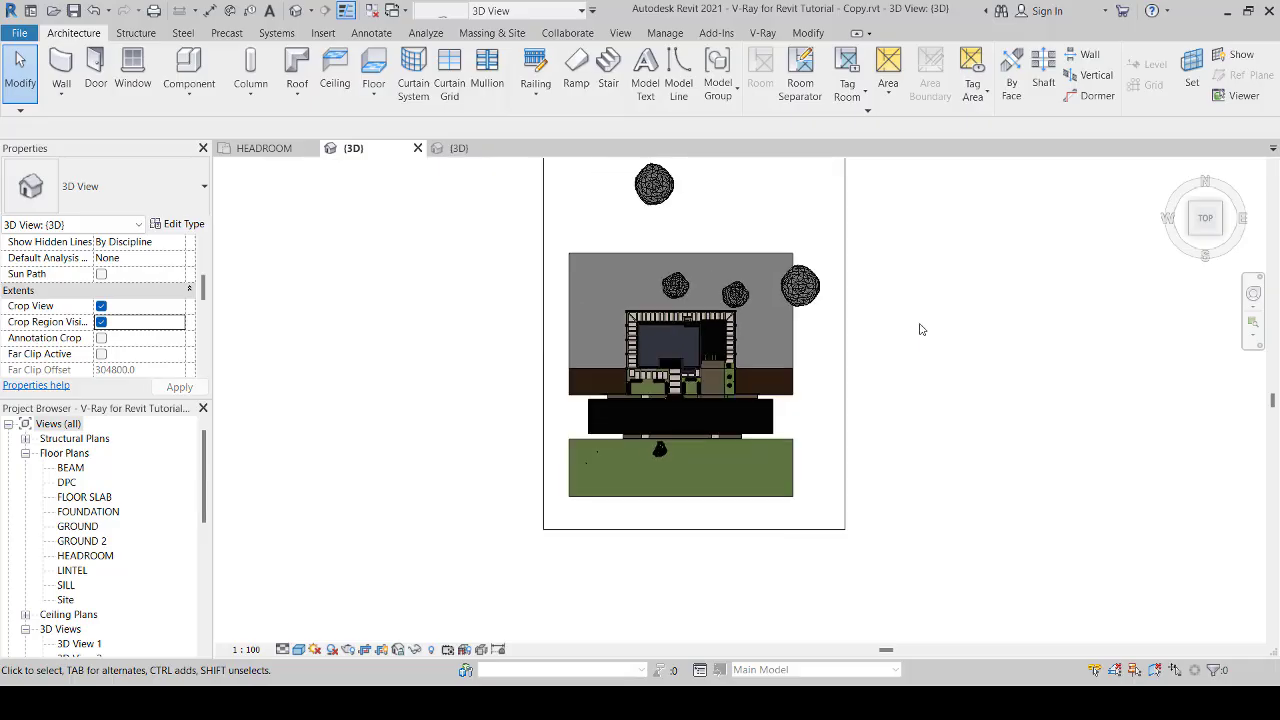
middle_drag(929, 329, 874, 353)
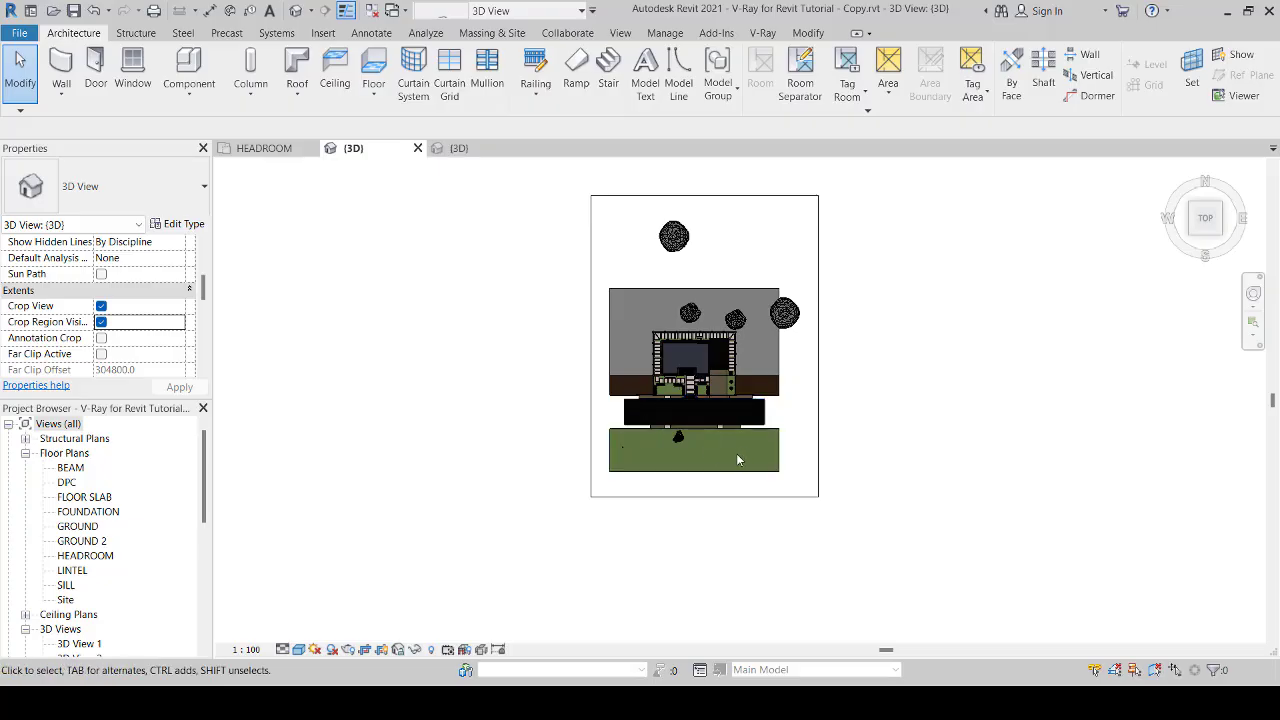
scroll(740, 460, up, 1)
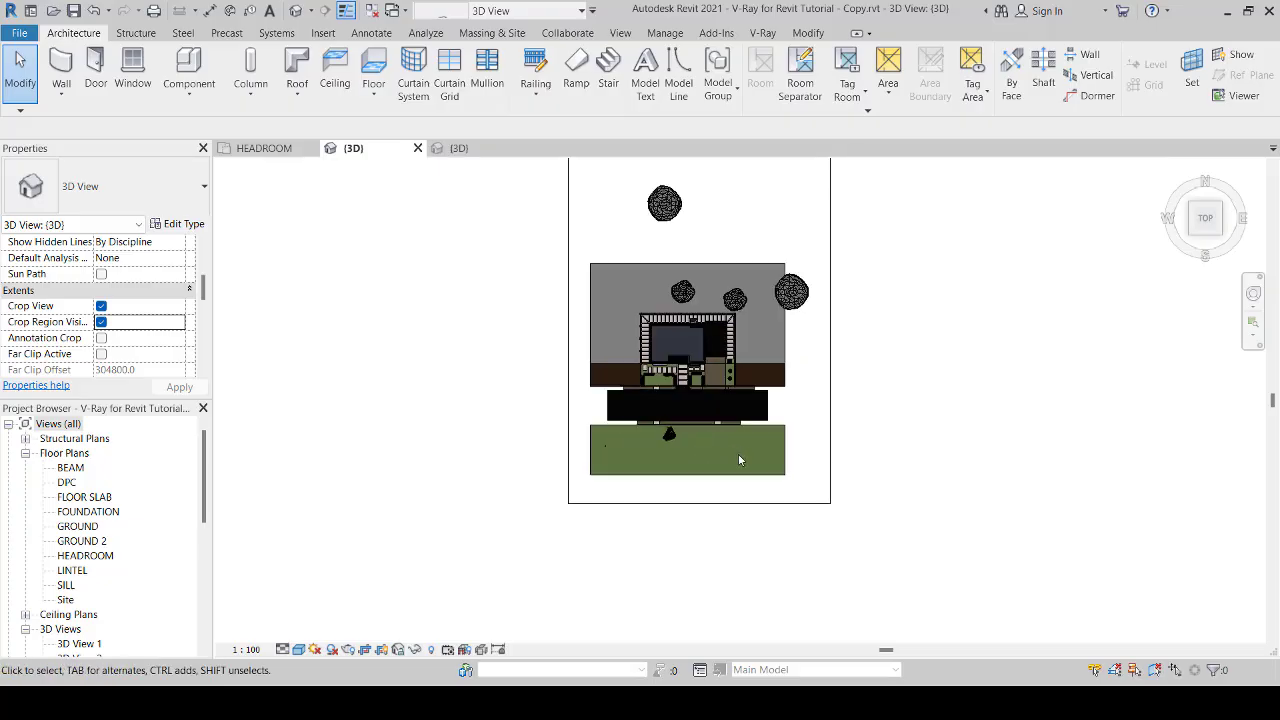
click(570, 397)
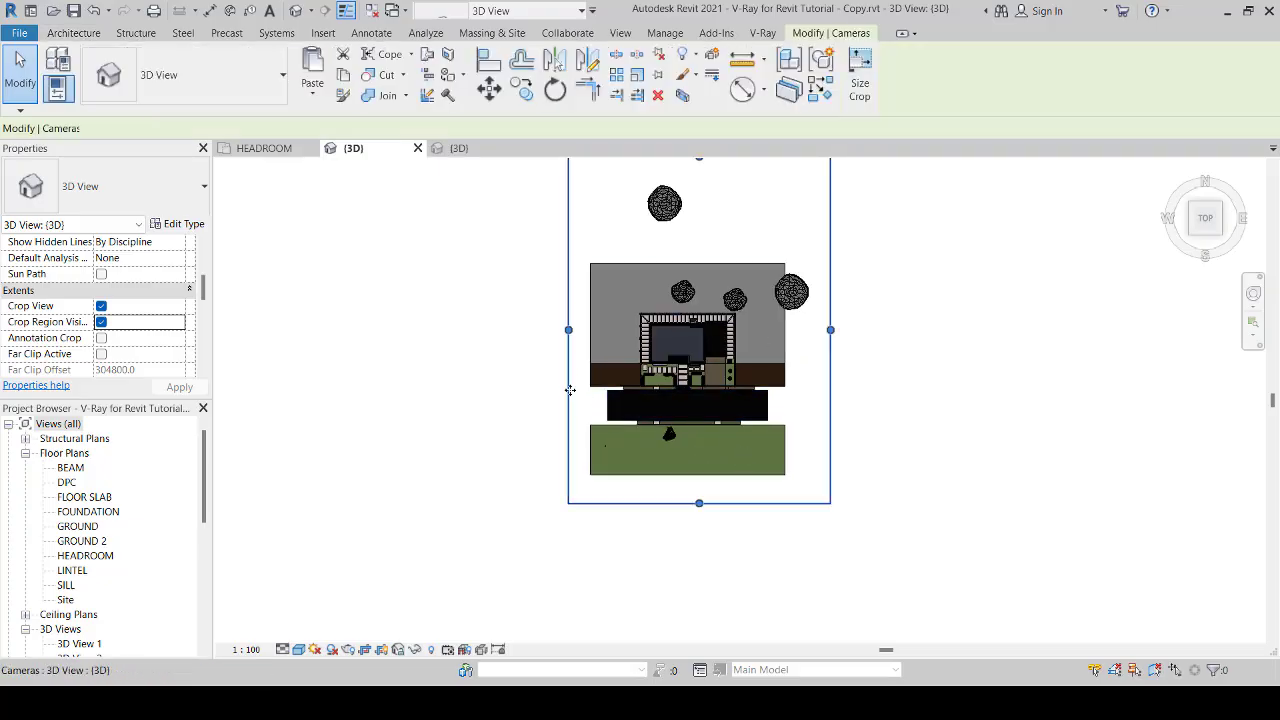
drag(568, 329, 631, 341)
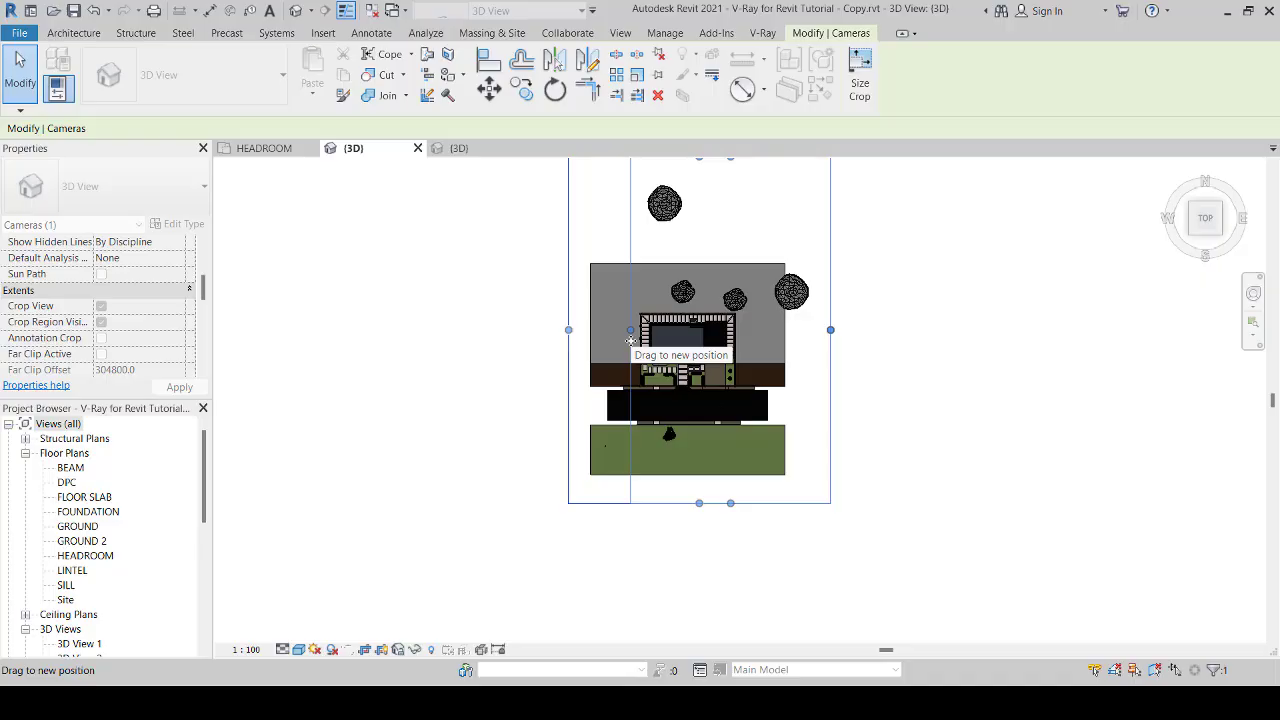
drag(631, 341, 631, 341)
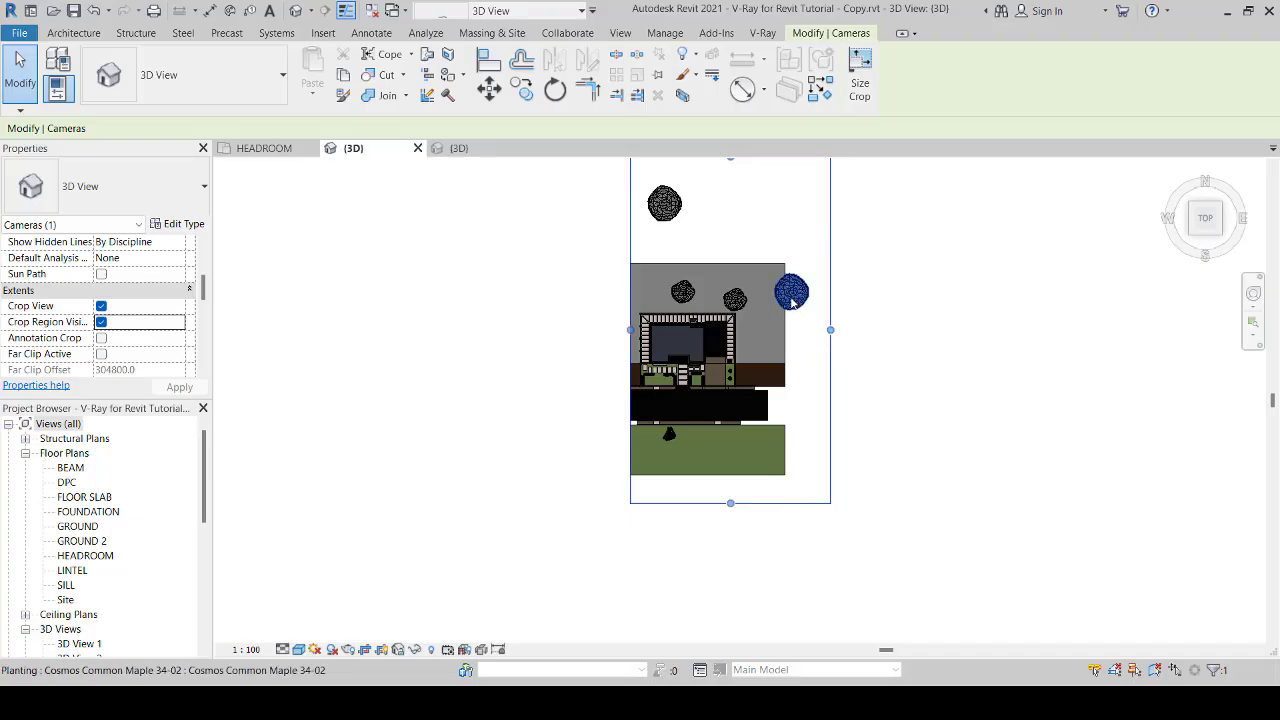
Step: Move the Cosmos Common Maple 34-02 tree from the site's east edge to just north of the grey floor
click(790, 296)
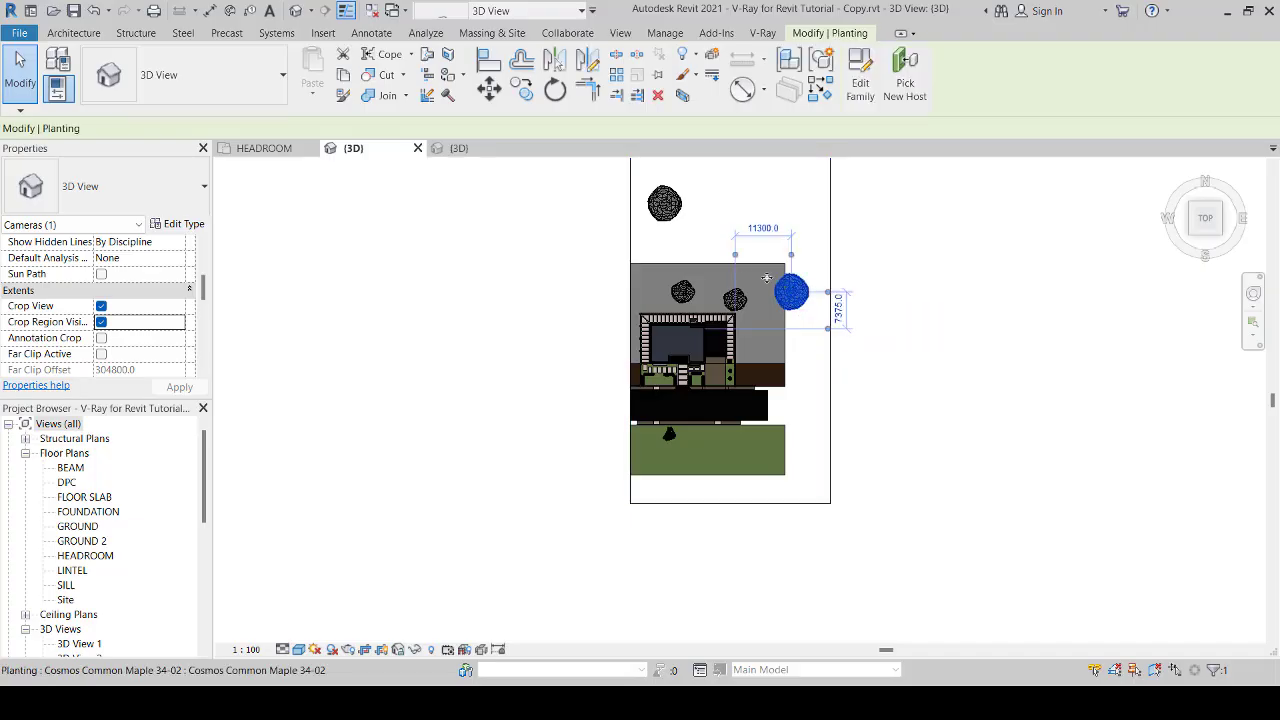
drag(725, 245, 725, 245)
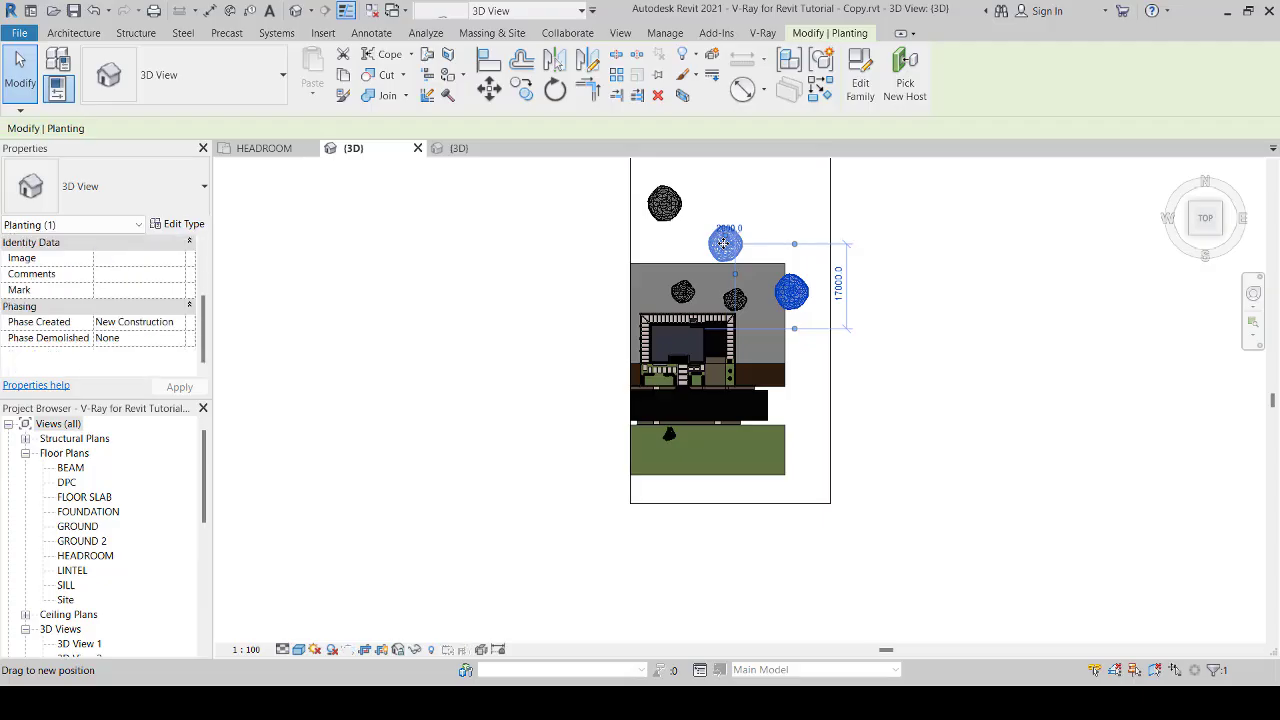
click(870, 366)
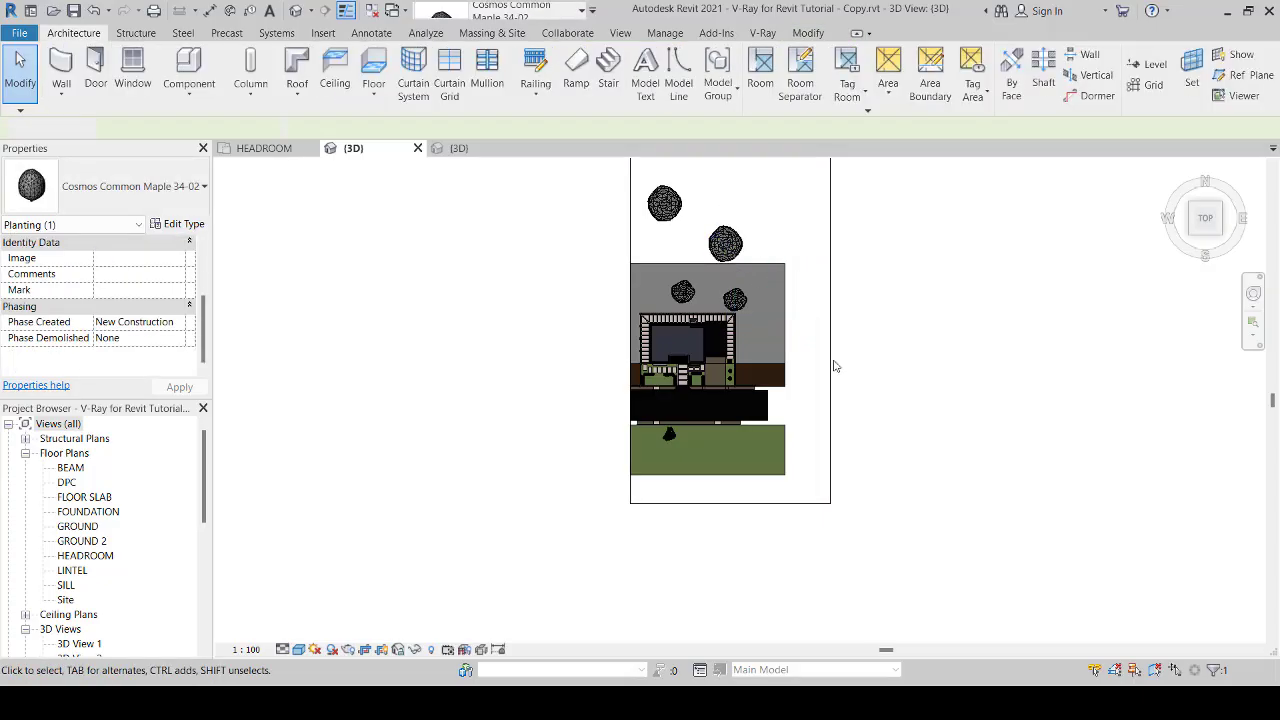
Step: Pull the crop region's east edge in to just outside the house's east fence
click(830, 360)
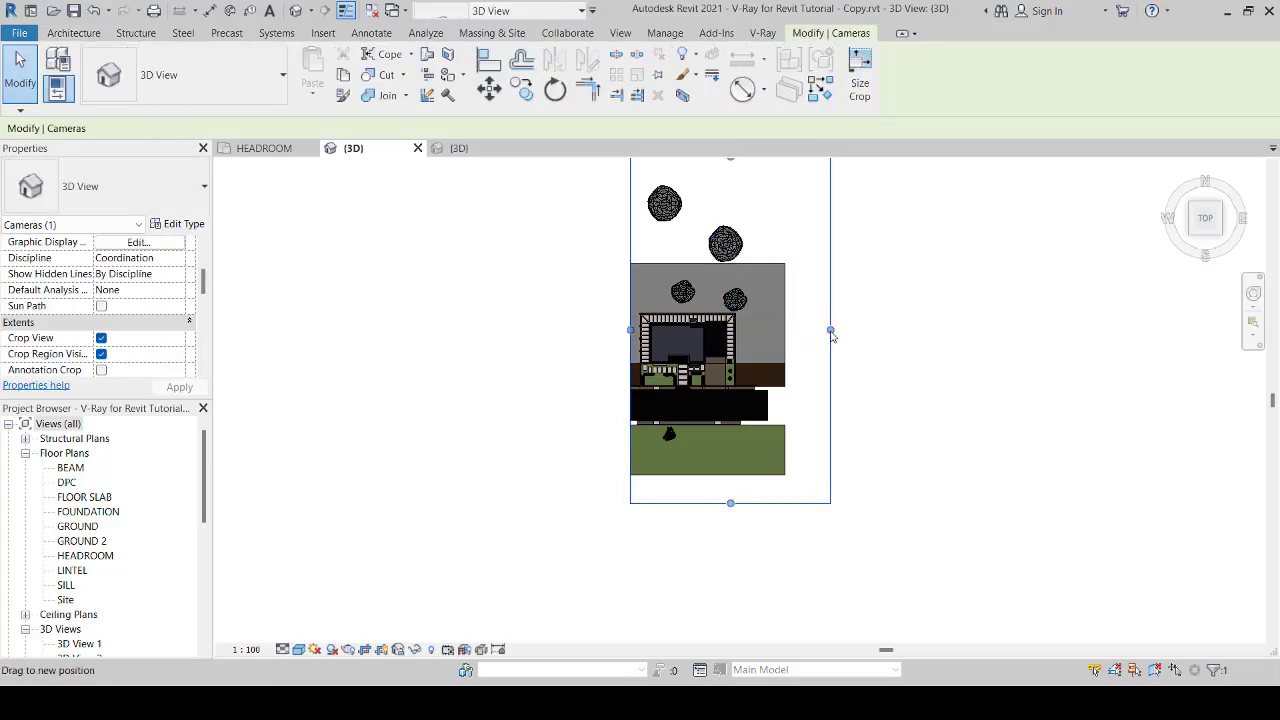
drag(830, 330, 729, 443)
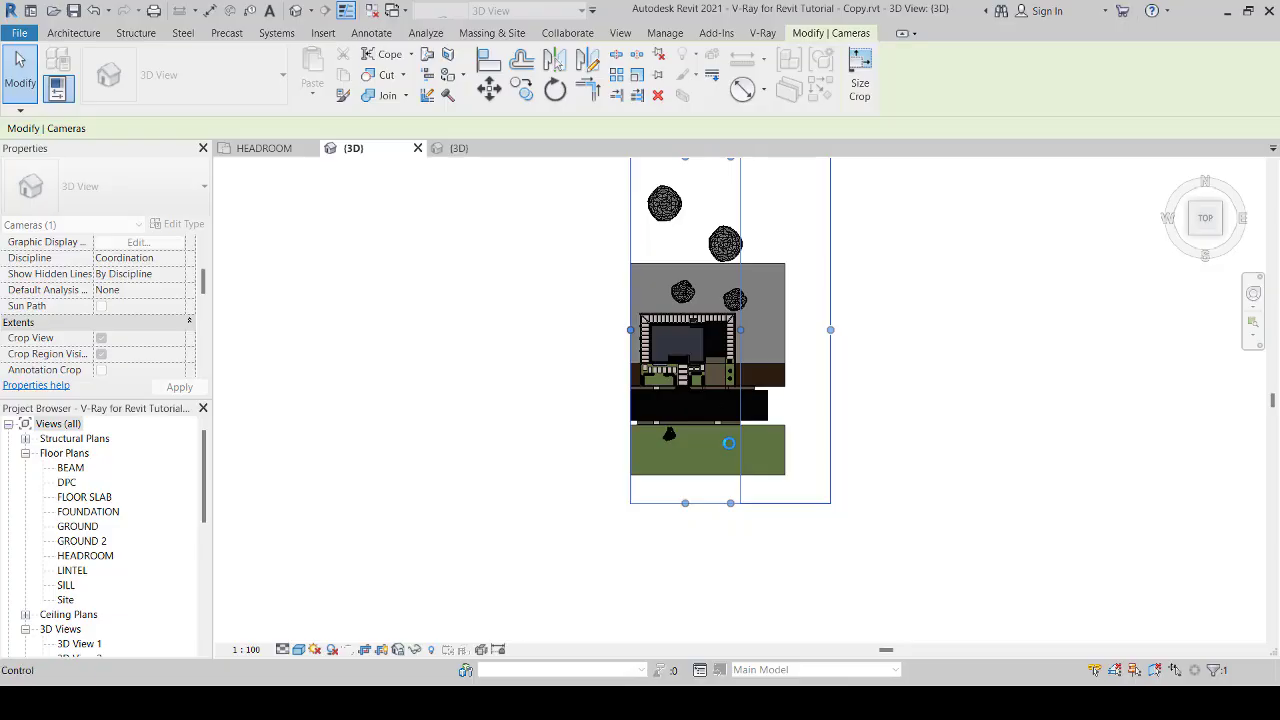
scroll(755, 428, up, 2)
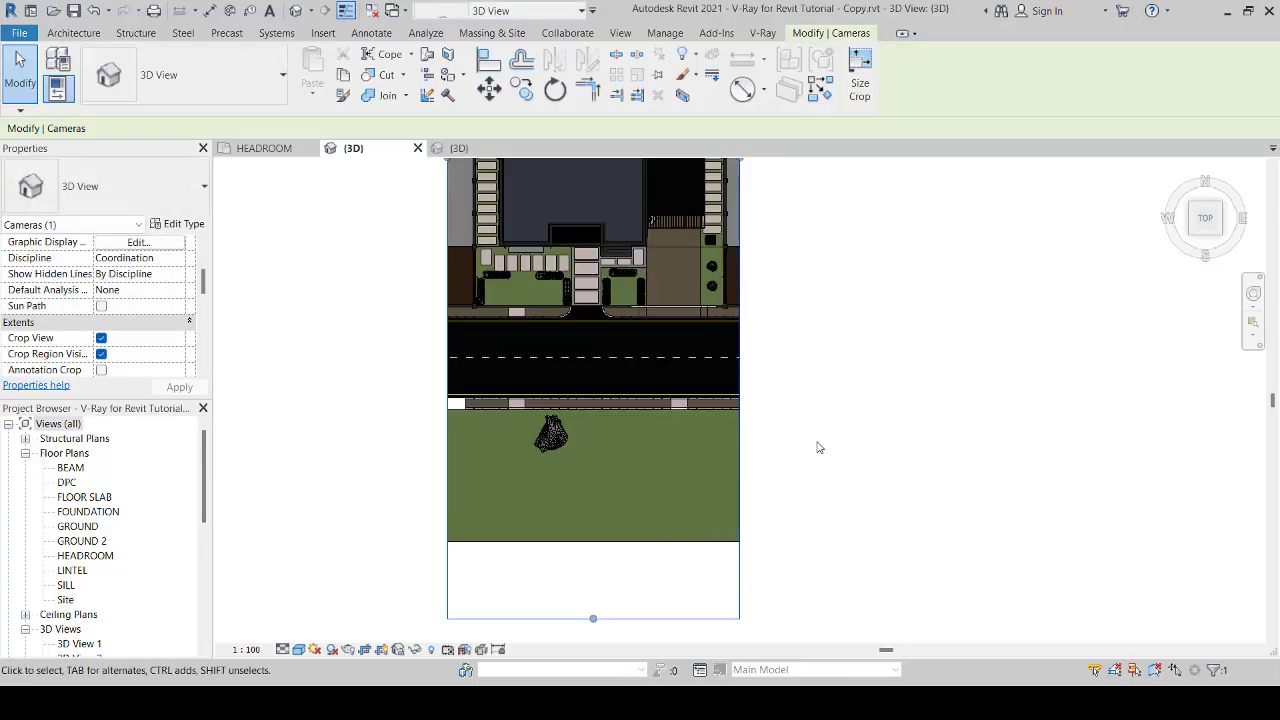
scroll(817, 447, down, 2)
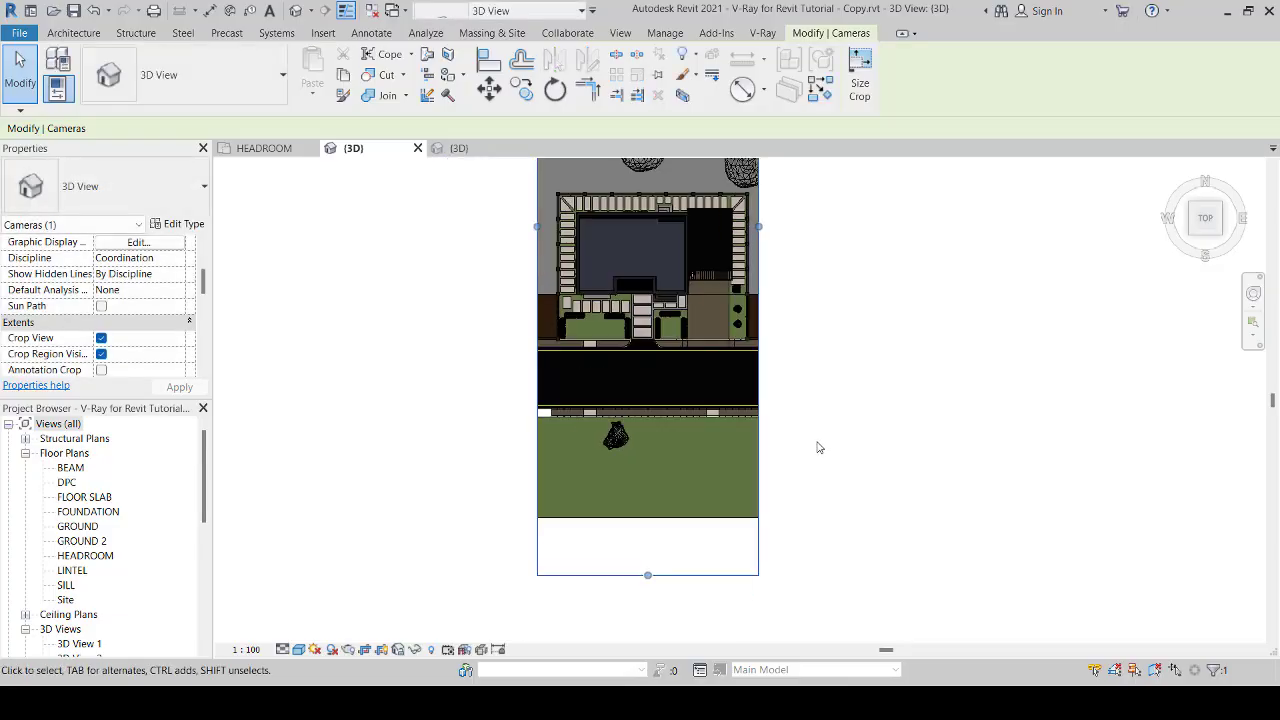
Step: Tighten the crop region's west edge so it runs closer to the west fence
drag(538, 228, 550, 232)
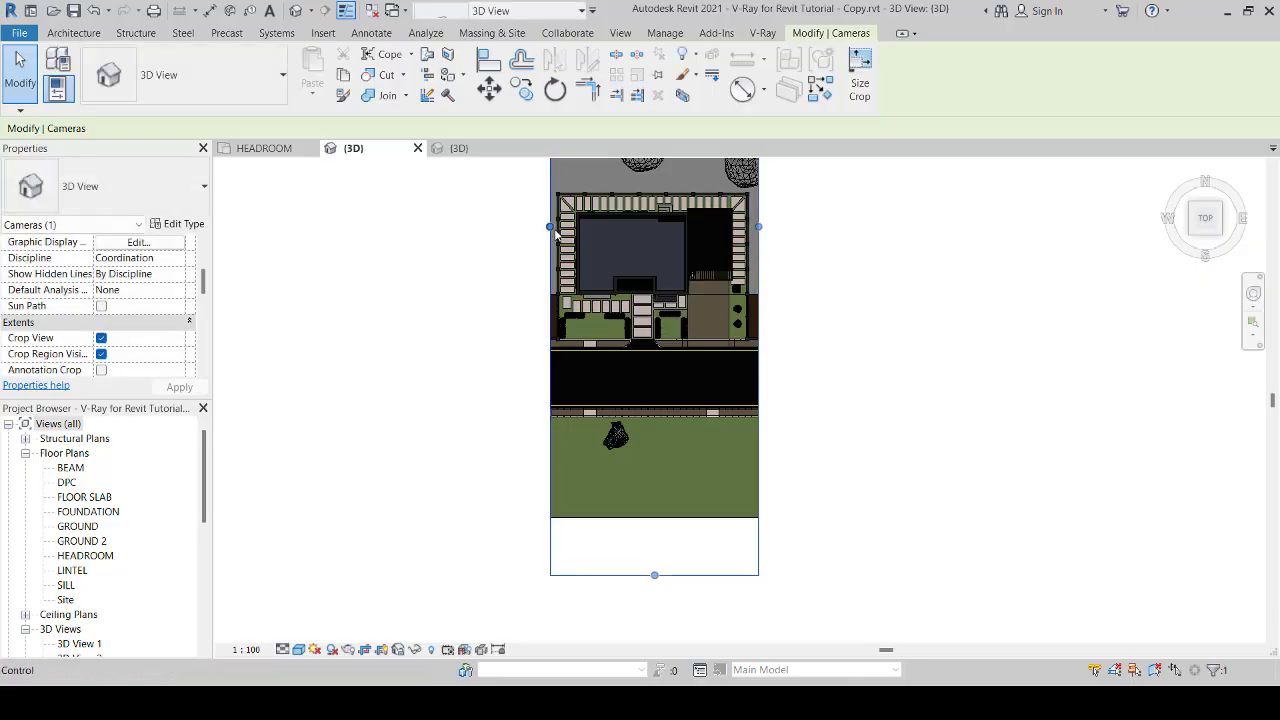
scroll(549, 234, up, 3)
drag(547, 228, 549, 225)
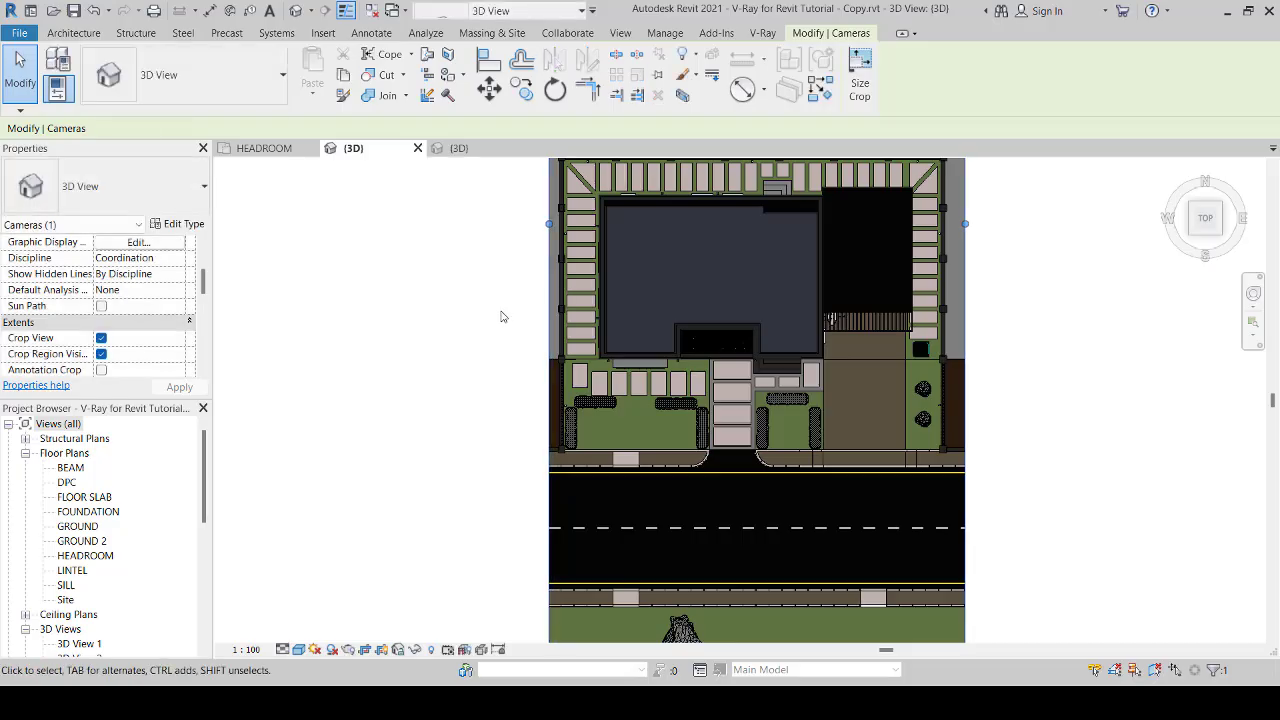
scroll(849, 435, down, 2)
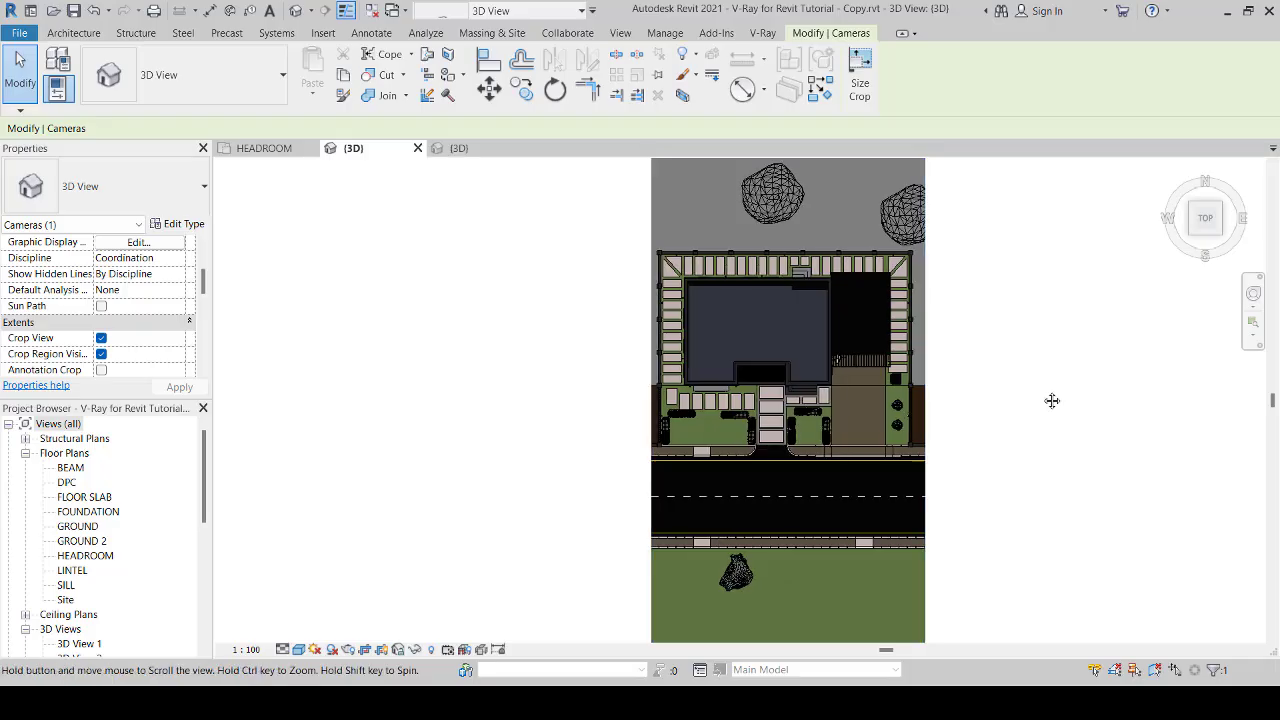
Step: Lower the crop region's north edge to just behind the rear fence, leaving a narrow grey strip
middle_drag(1054, 400, 991, 466)
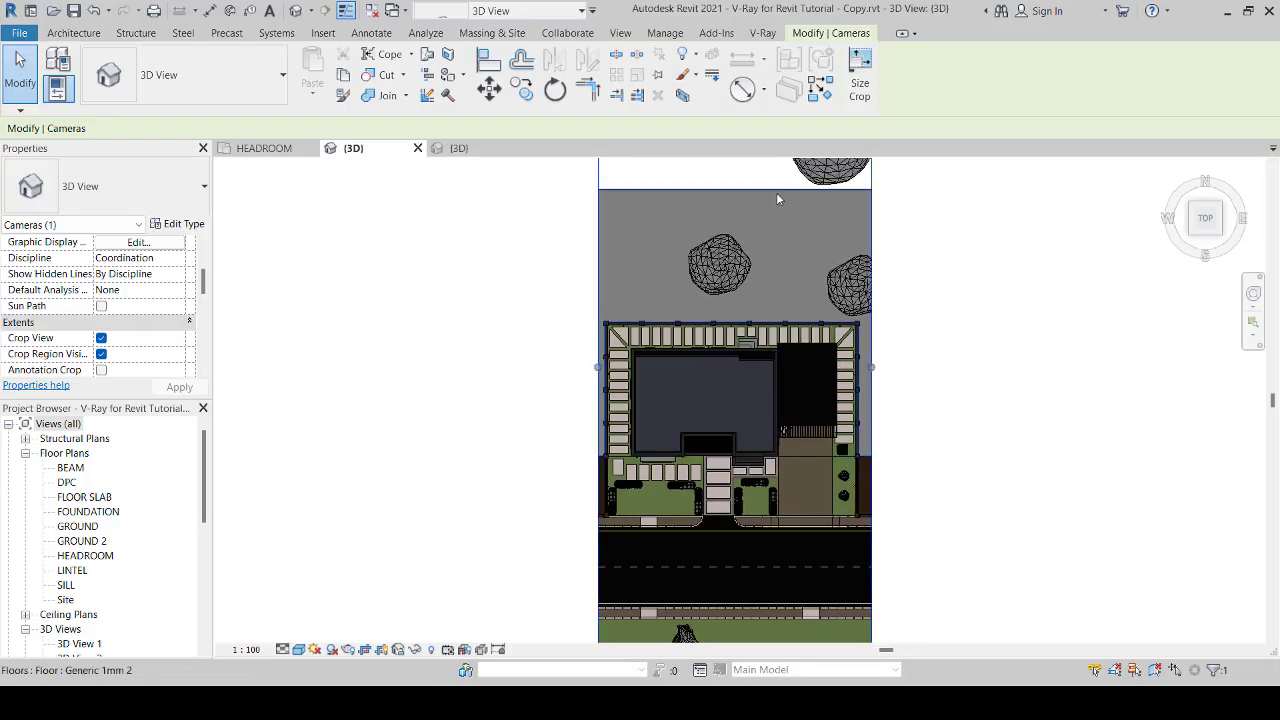
scroll(866, 300, down, 2)
middle_drag(963, 277, 877, 366)
scroll(877, 366, down, 3)
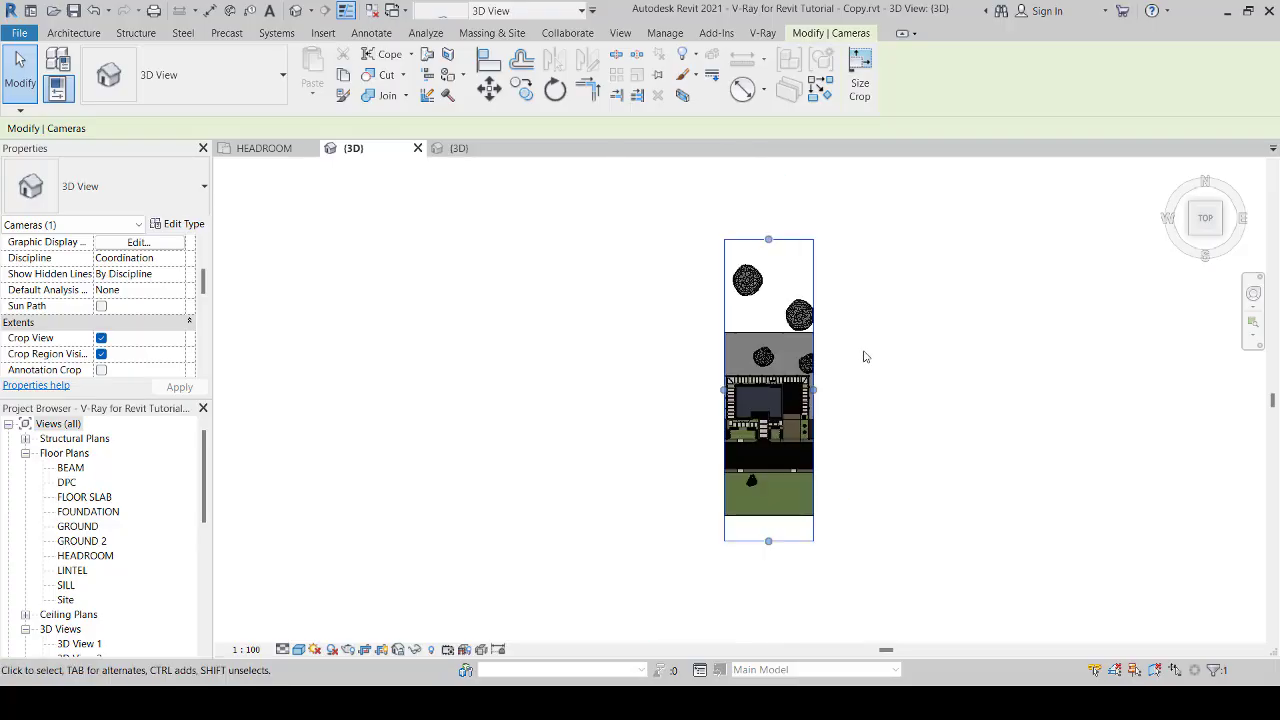
drag(782, 256, 847, 408)
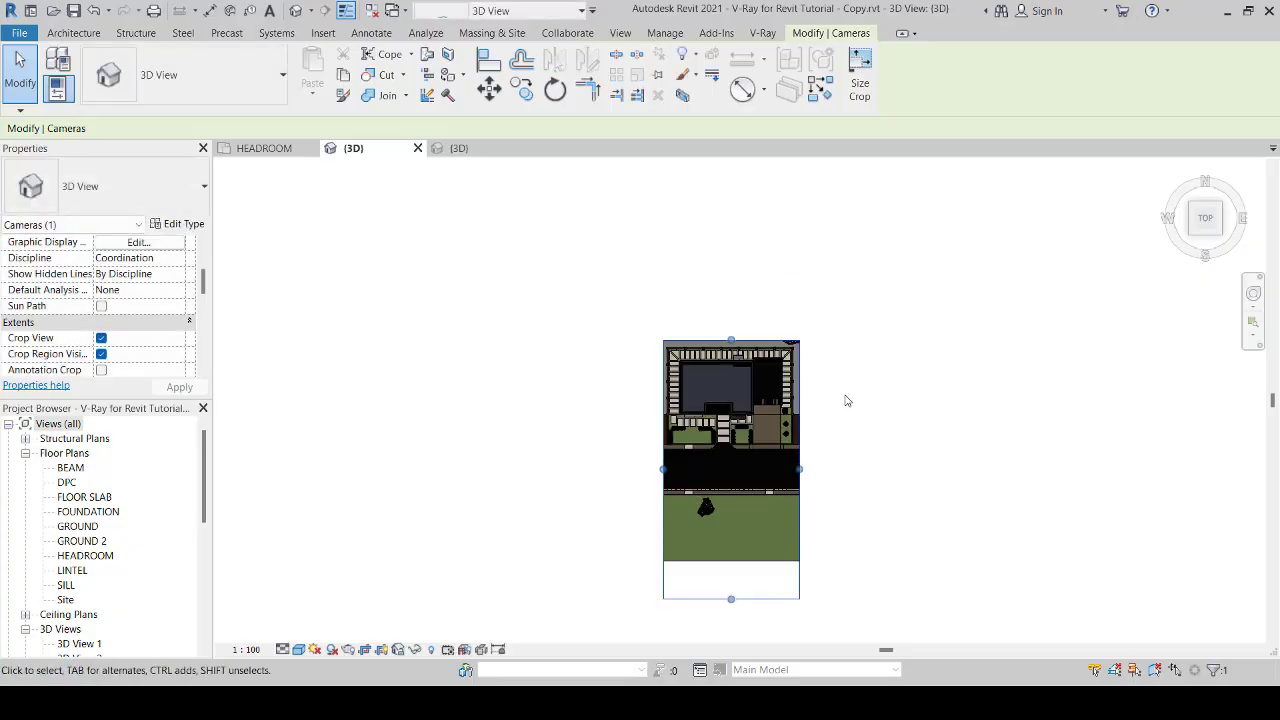
scroll(847, 400, up, 3)
drag(646, 300, 646, 300)
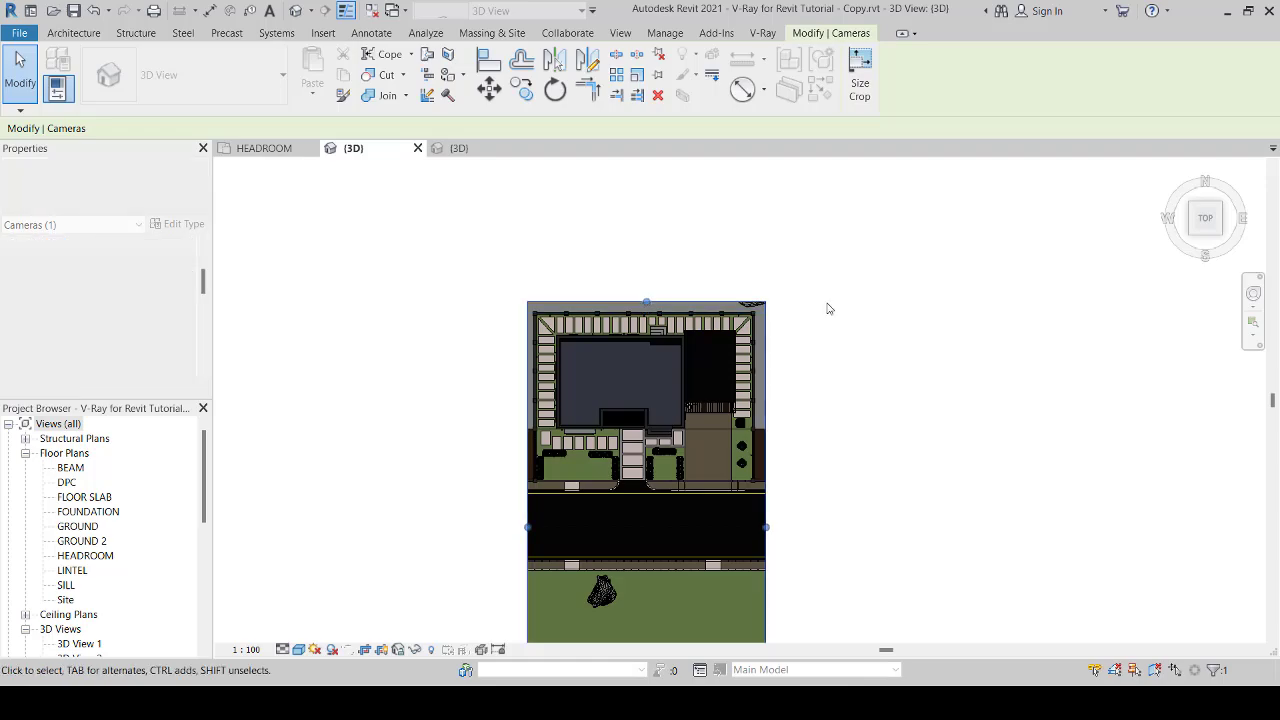
scroll(828, 308, down, 1)
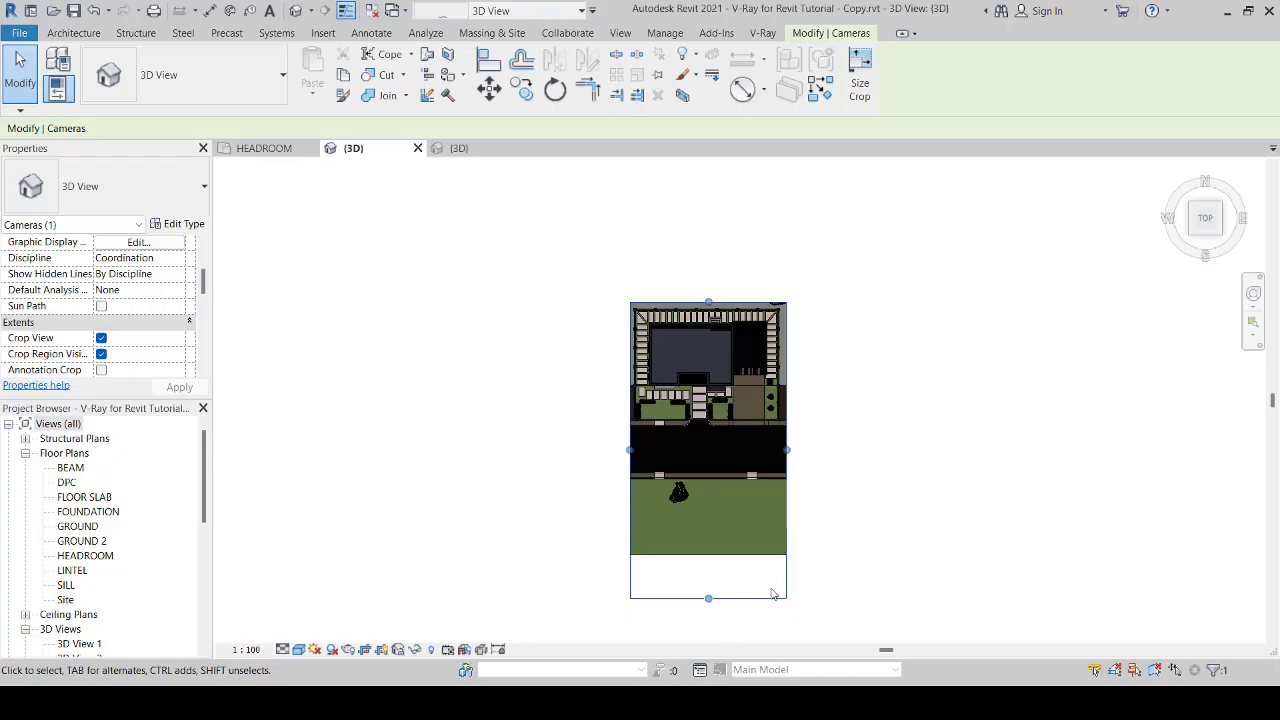
Step: Raise the crop region's south edge to just beyond the road's far sidewalk, keeping a thin strip of grass, and deselect the region
drag(709, 599, 708, 491)
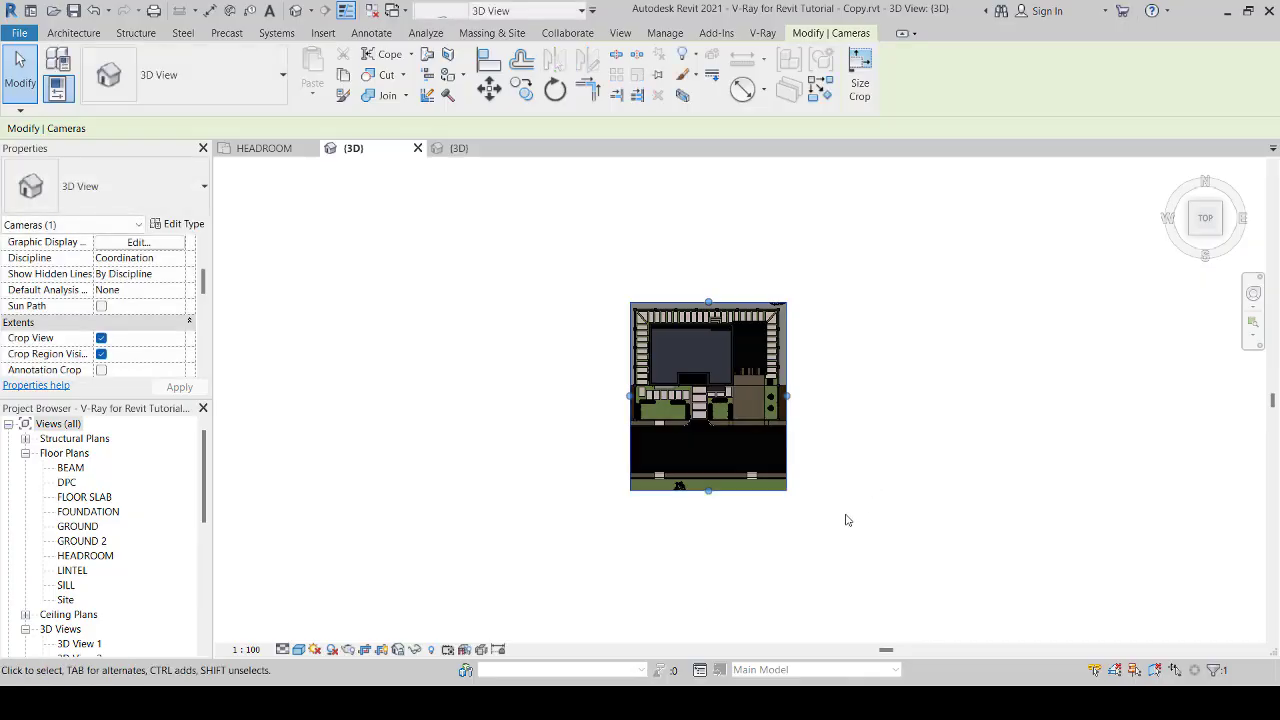
click(780, 516)
scroll(780, 514, up, 2)
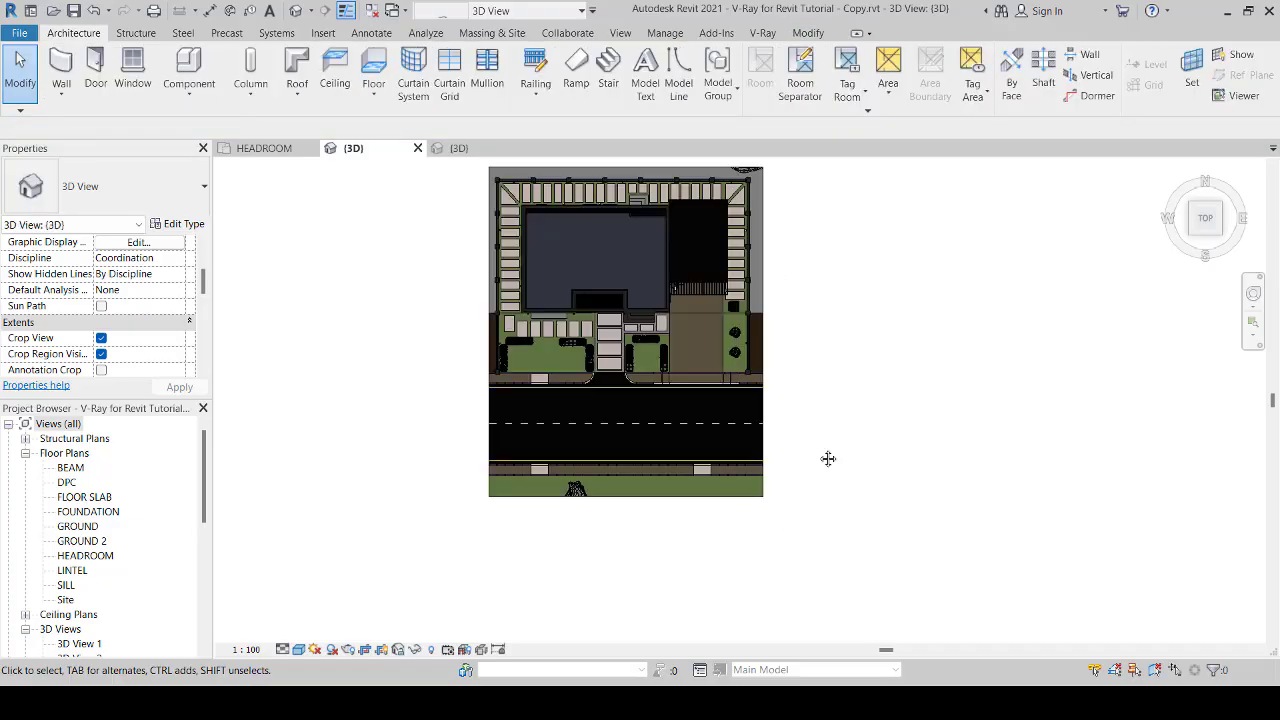
middle_drag(828, 458, 846, 500)
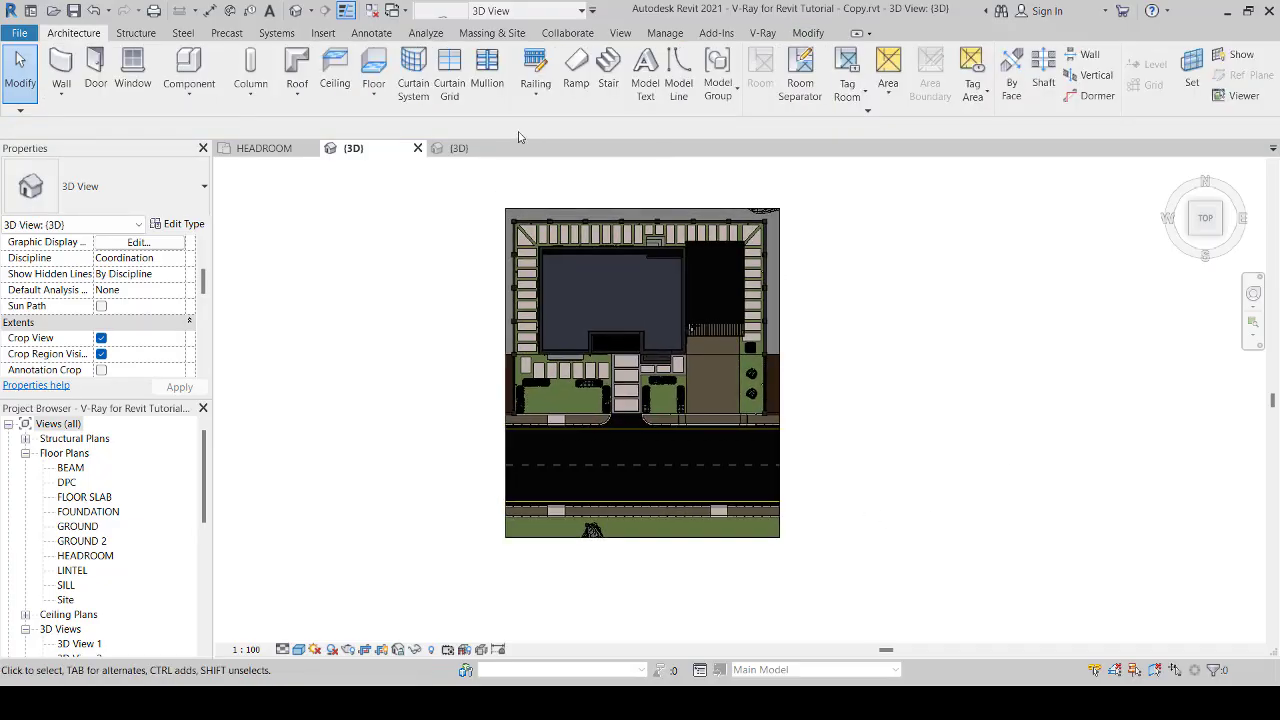
Step: Find the main roof's material in the V-Ray Appearance Manager by picking the roof in the view, and select its entry
click(764, 33)
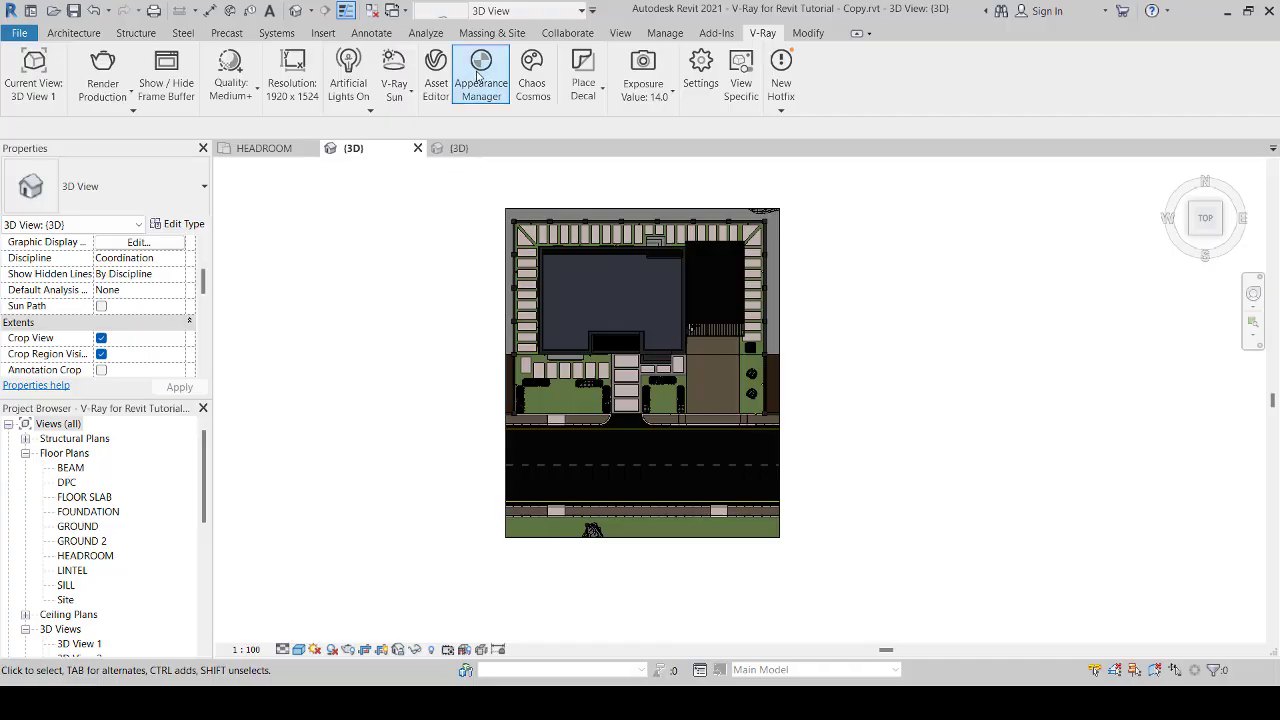
click(480, 75)
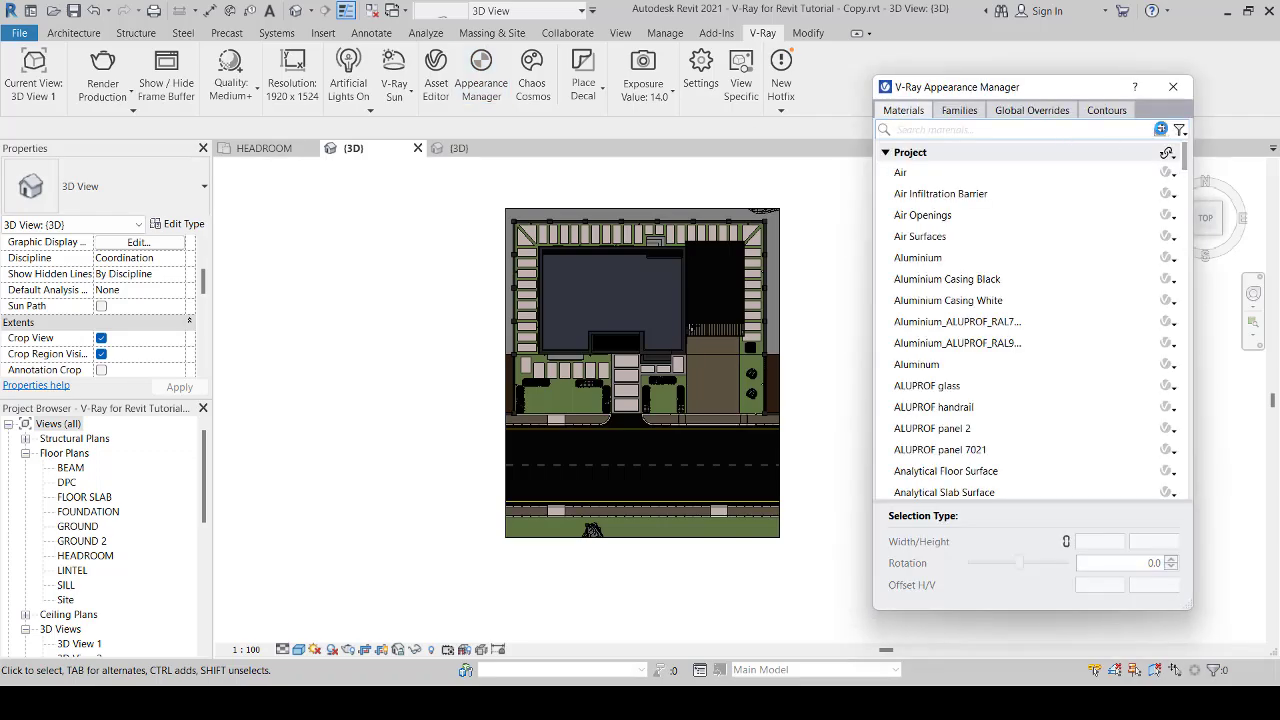
click(1161, 131)
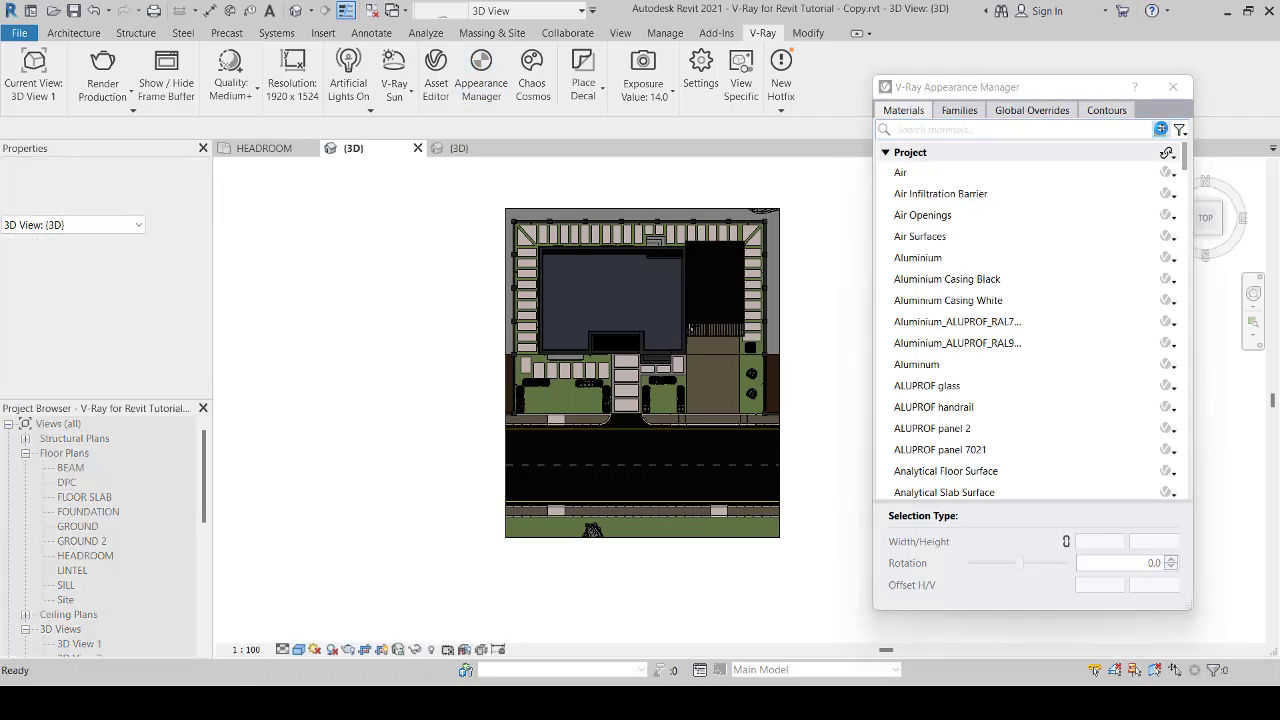
click(624, 298)
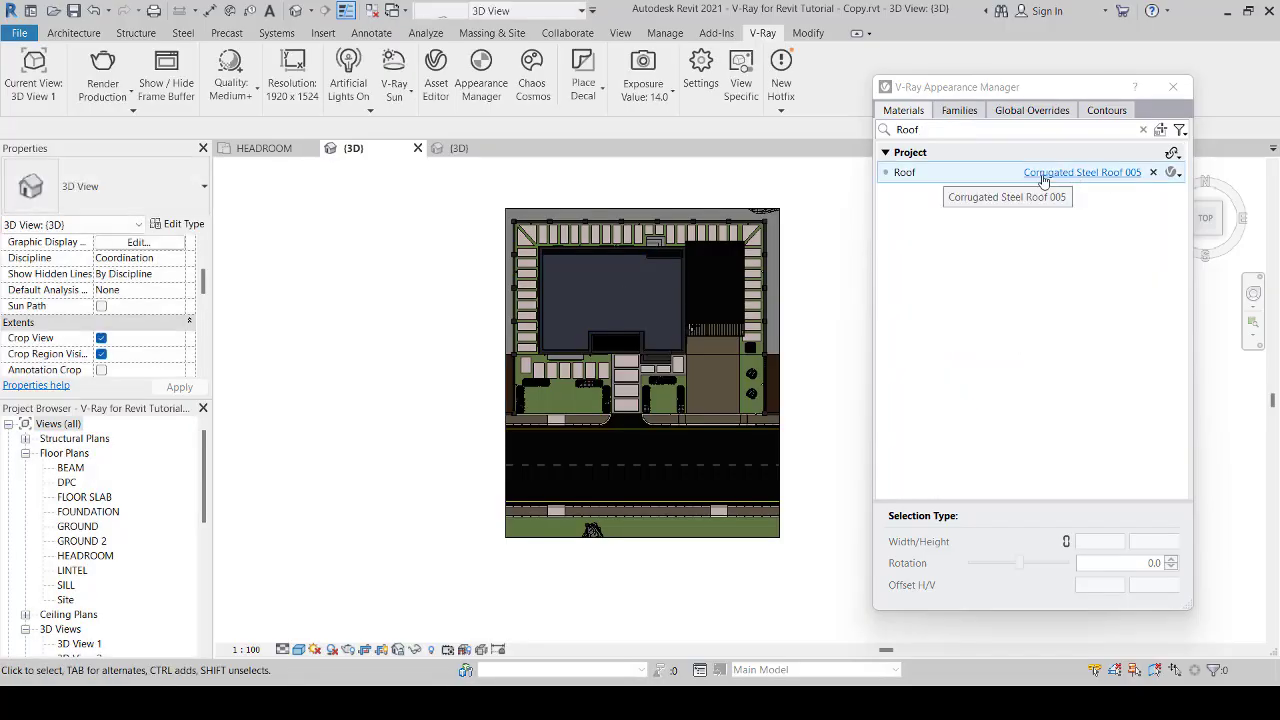
click(971, 176)
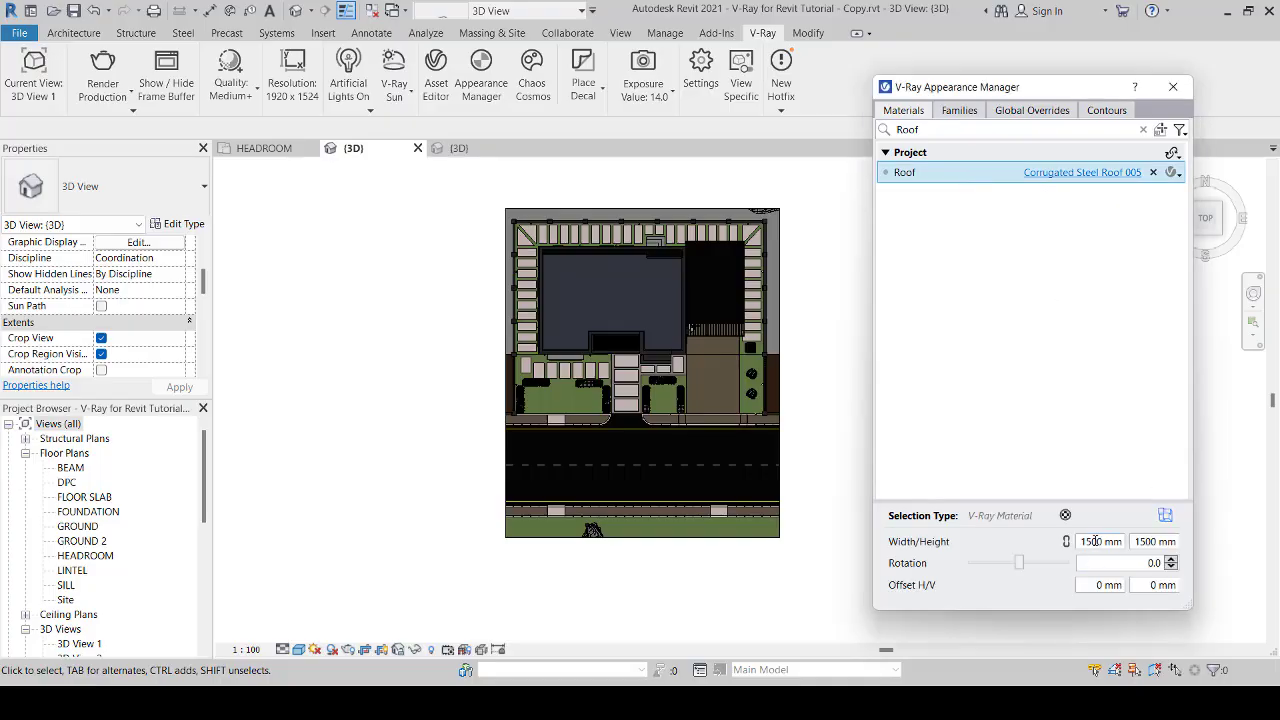
Step: Check the V-Ray material, grass and displacement options for Roof, then open its Corrugated Steel Roof 005 material in the Asset Editor
click(1179, 175)
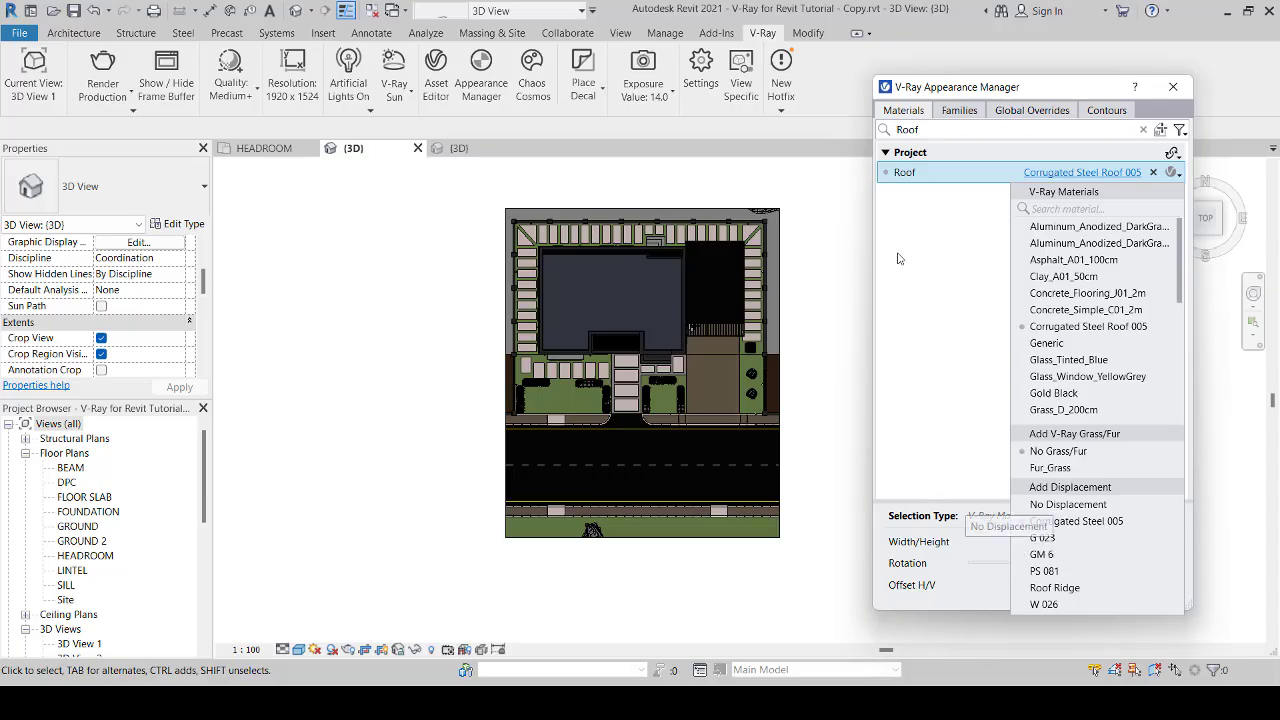
click(946, 259)
click(1055, 173)
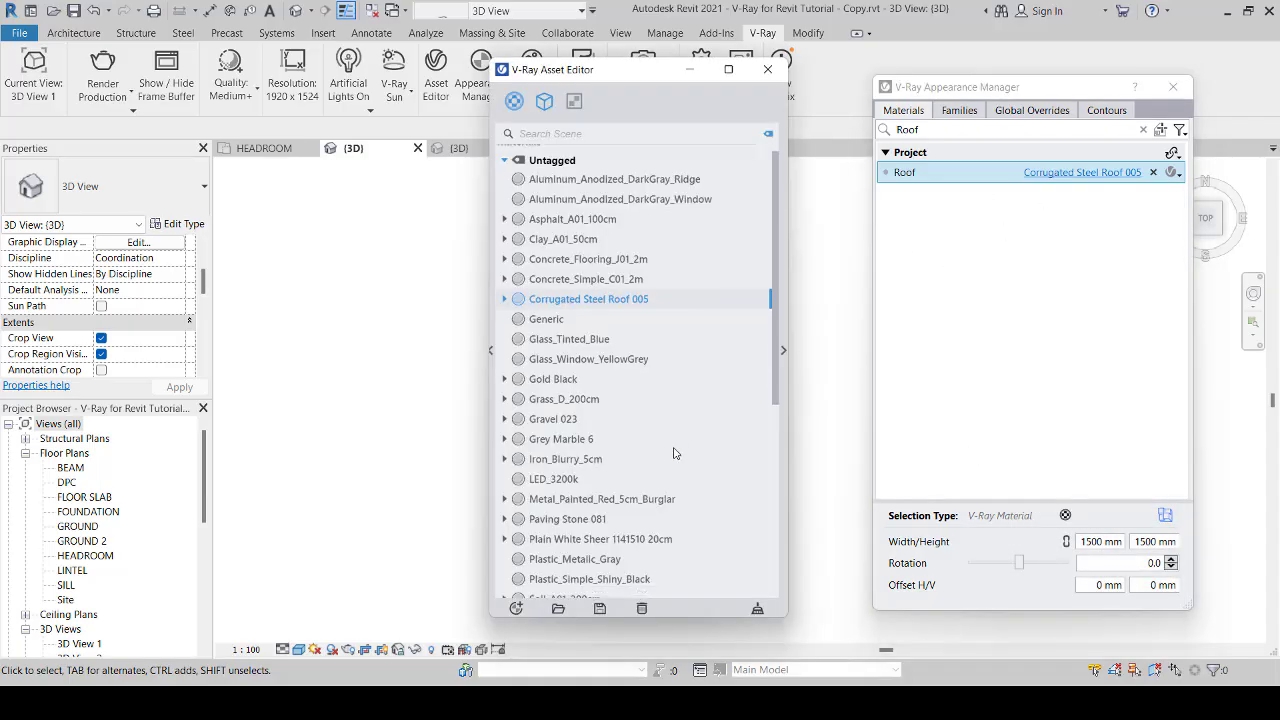
Step: Examine the Corrugated Steel 005 and G 023 displacement geometries in the Asset Editor and return to the material list
scroll(673, 453, down, 5)
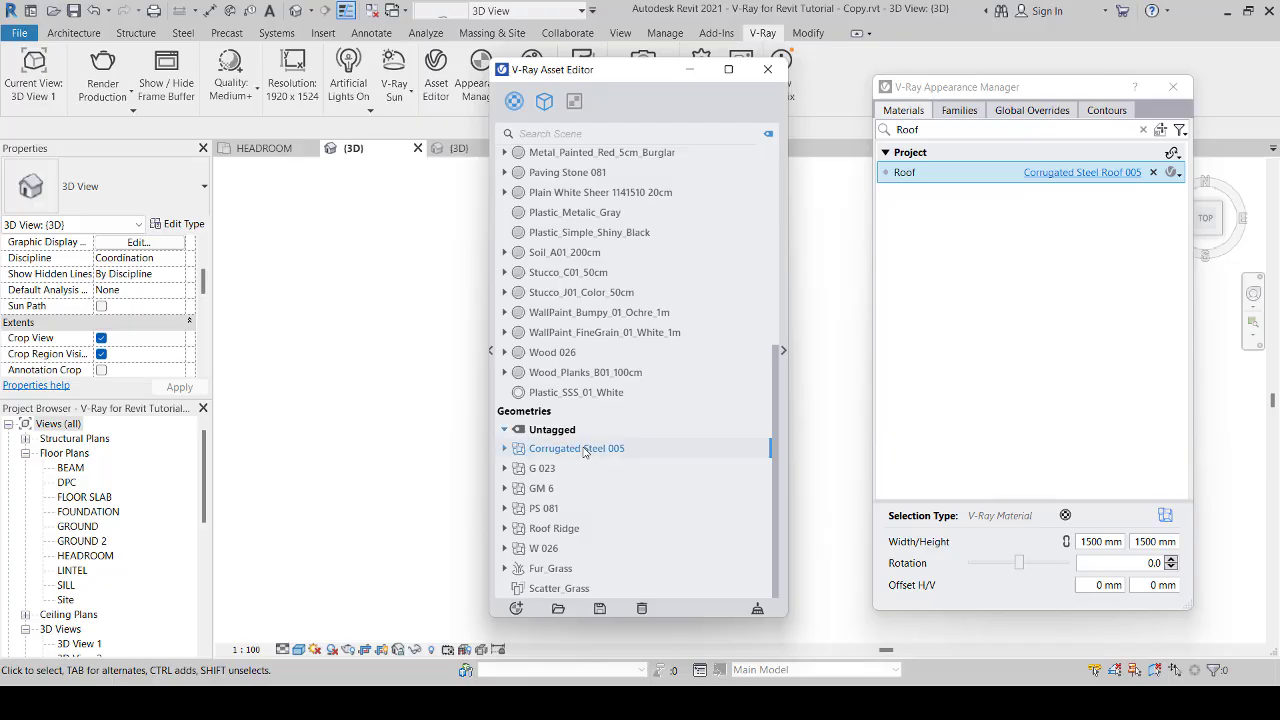
click(783, 352)
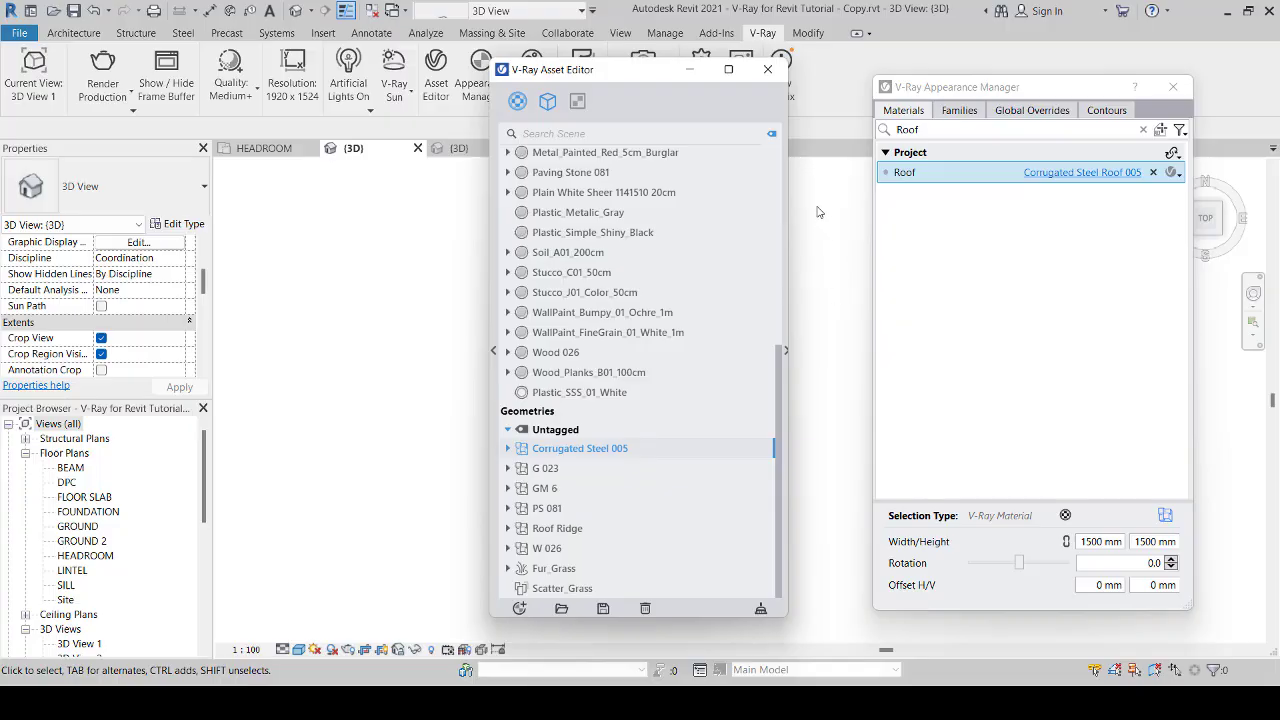
click(547, 470)
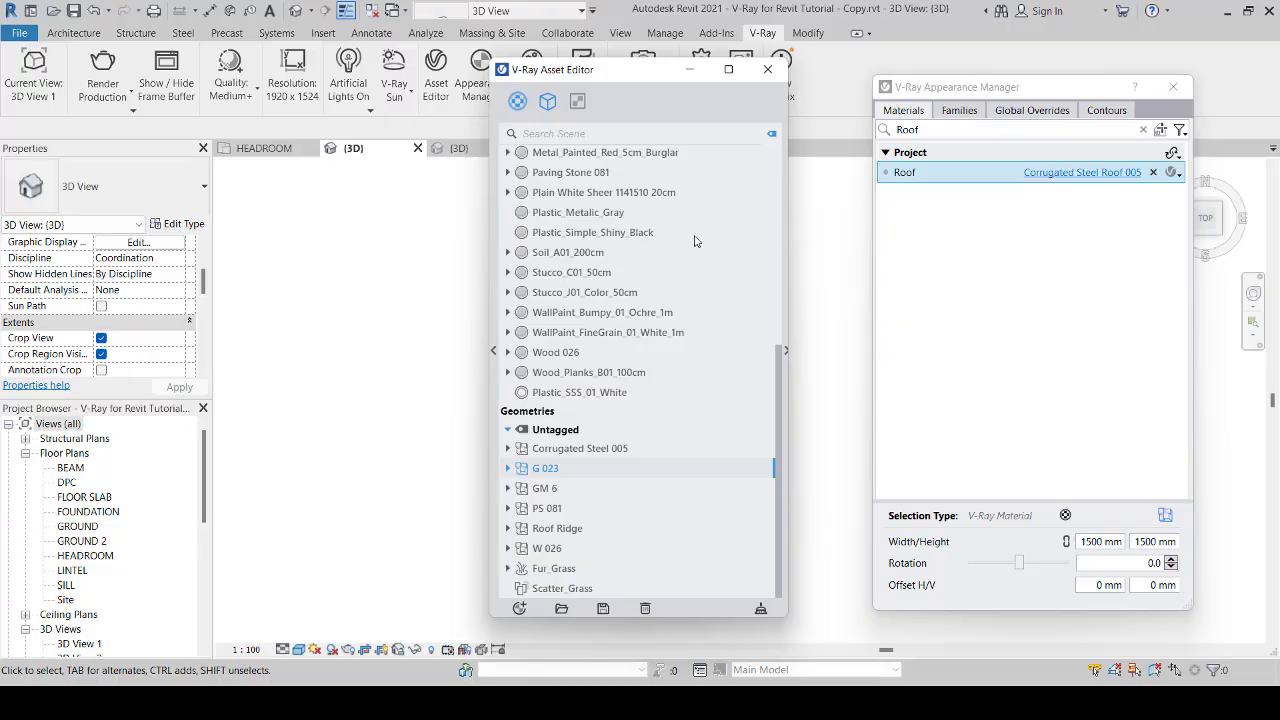
scroll(589, 343, up, 6)
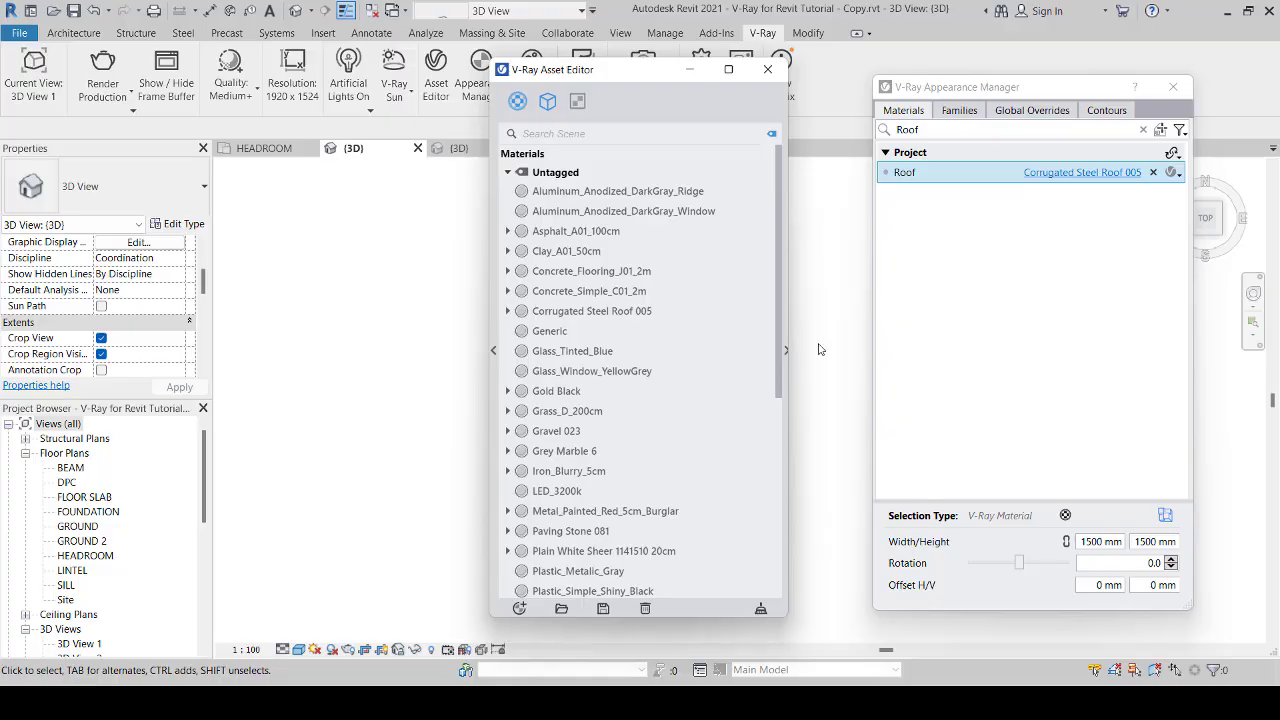
Step: Show the Corrugated Steel Roof 005 material's settings in the Asset Editor and expand its Bump parameters
click(1004, 278)
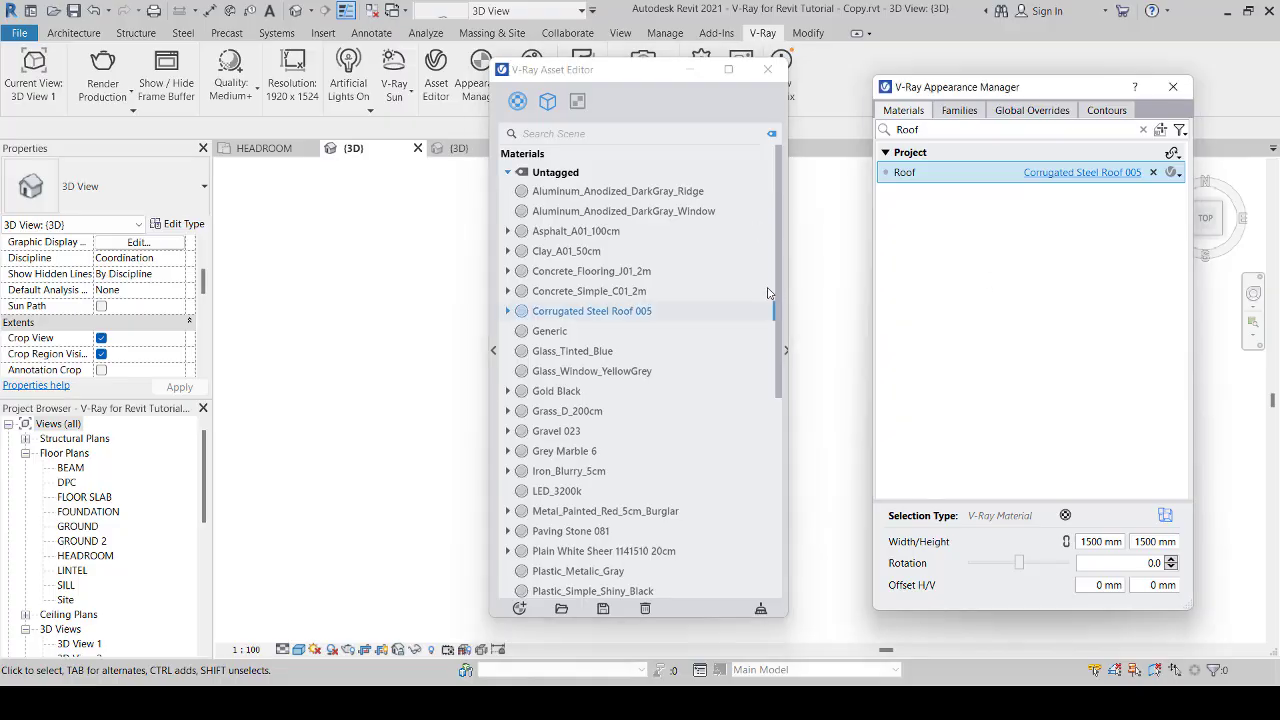
click(787, 352)
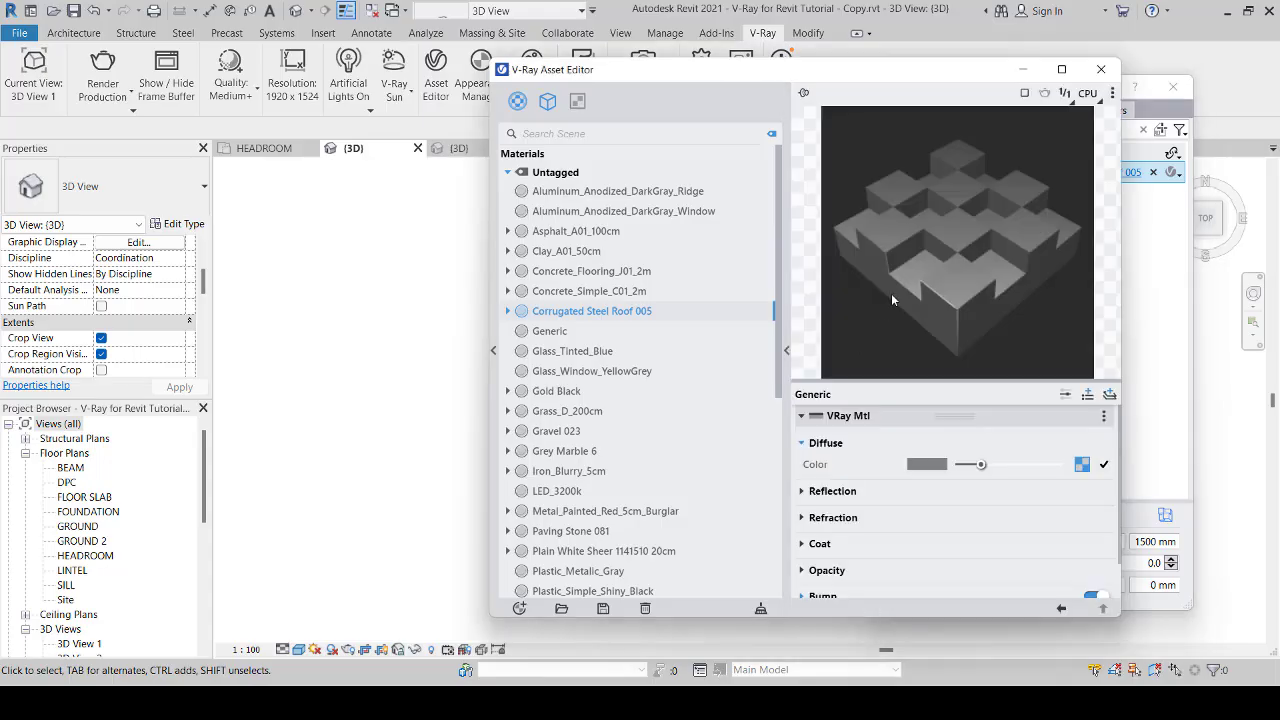
scroll(898, 467, down, 1)
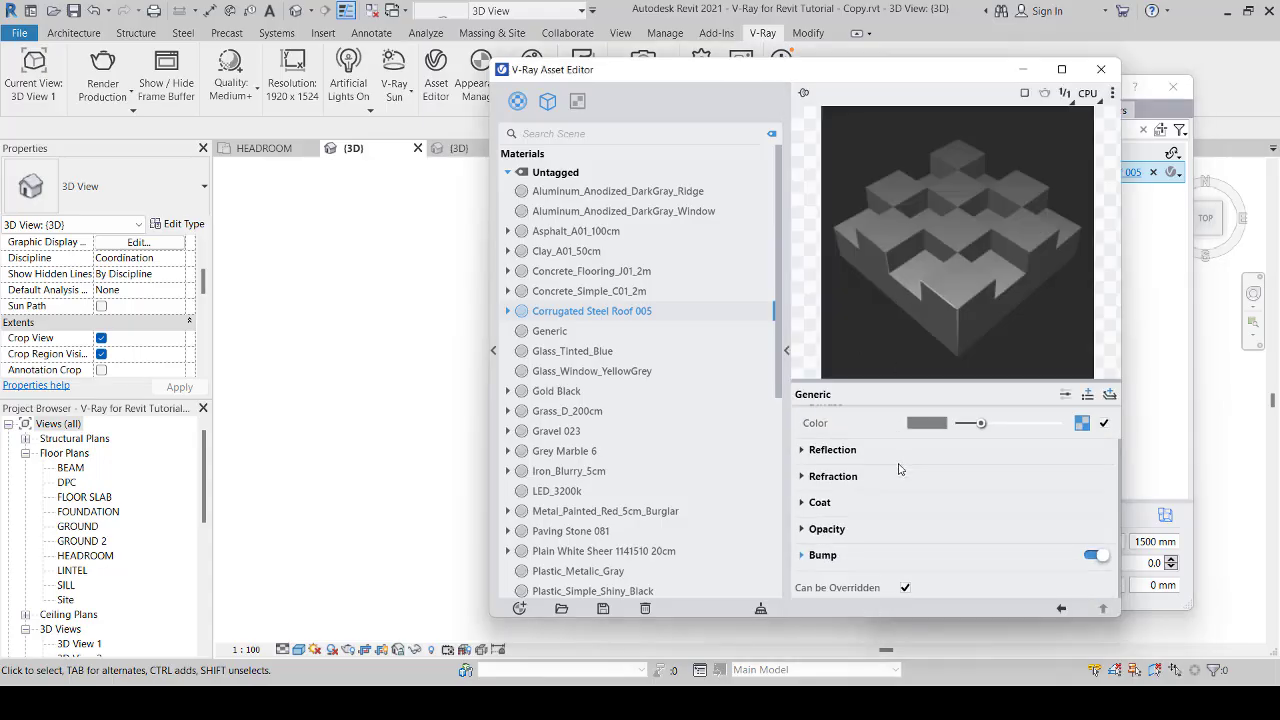
click(802, 555)
scroll(896, 532, down, 2)
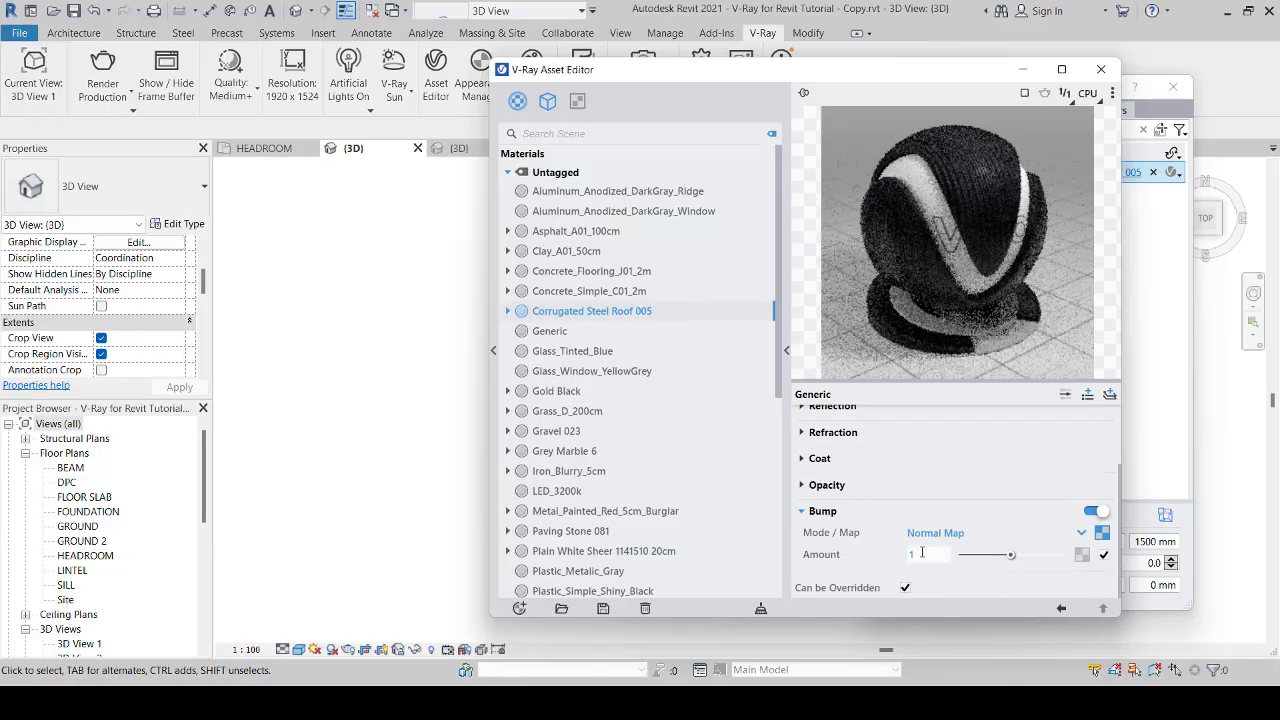
Step: Try a normal-map bump amount of 0.1 on the Corrugated Steel Roof 005 material
click(924, 553)
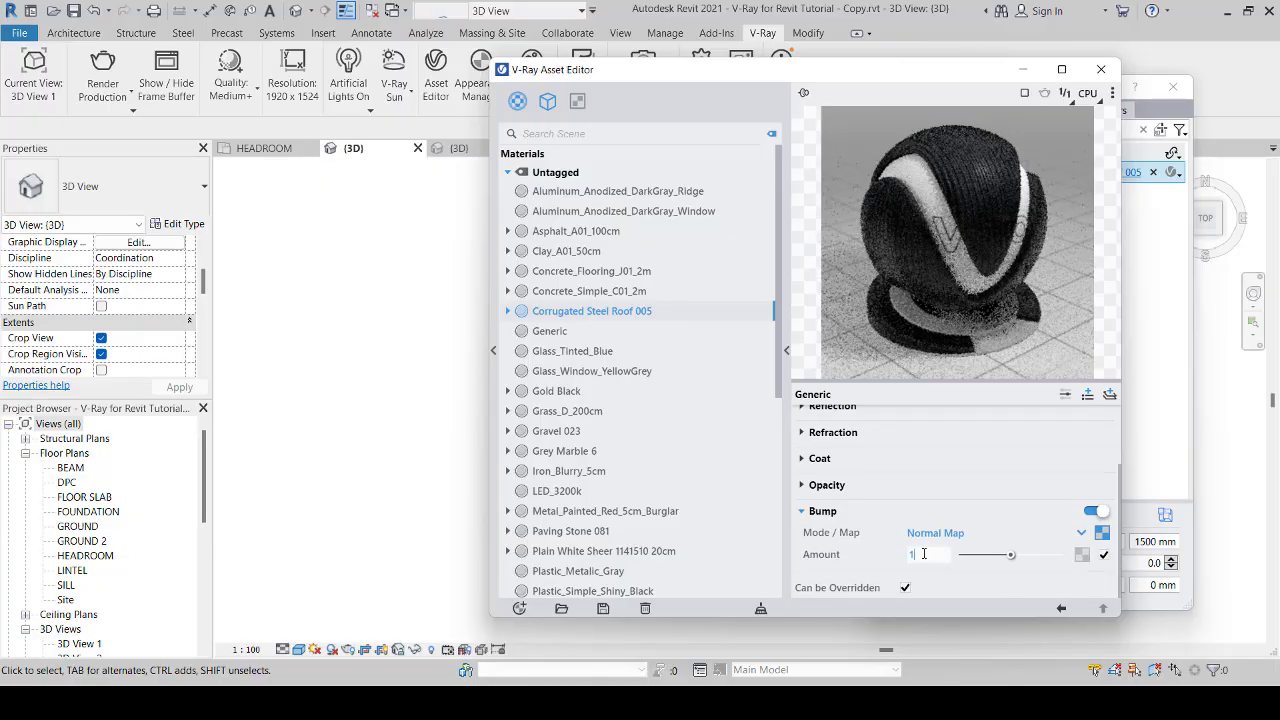
double_click(924, 553)
text(0.)
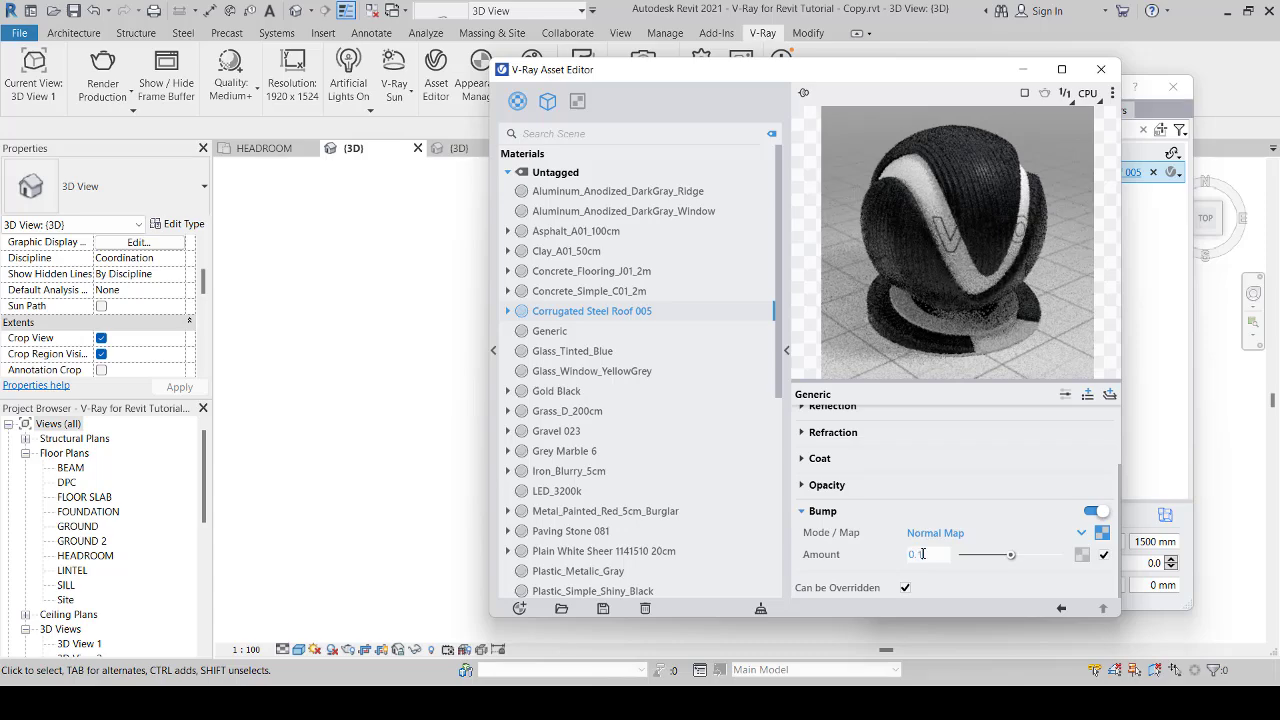
text(1)
key(Return)
Step: Set the Corrugated Steel Roof 005 material's bump amount back to 1
scroll(709, 537, down, 6)
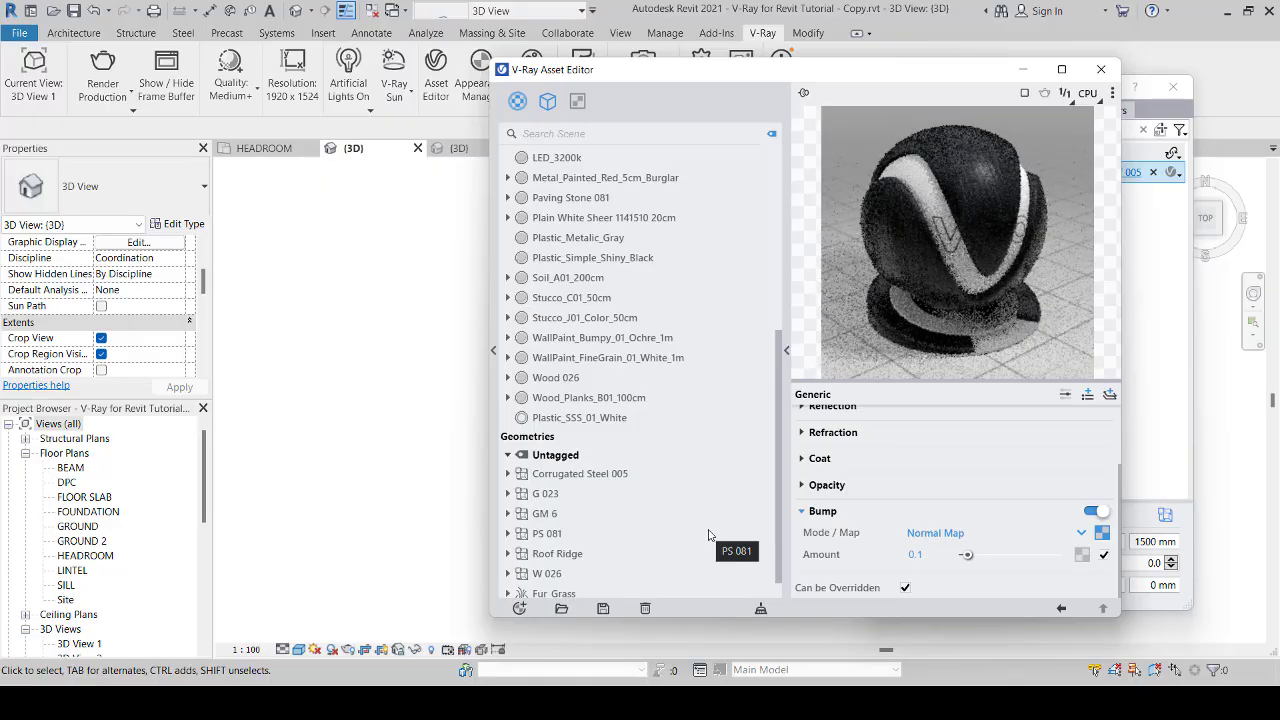
double_click(925, 554)
text(1)
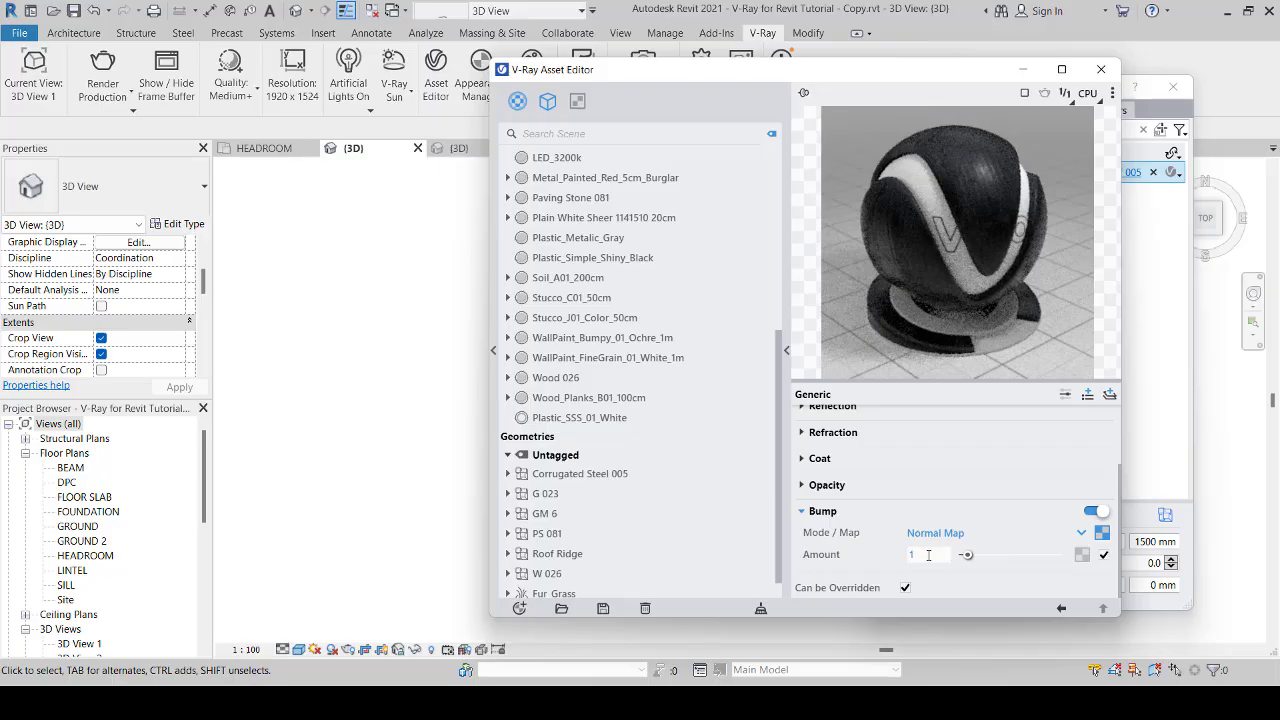
key(Return)
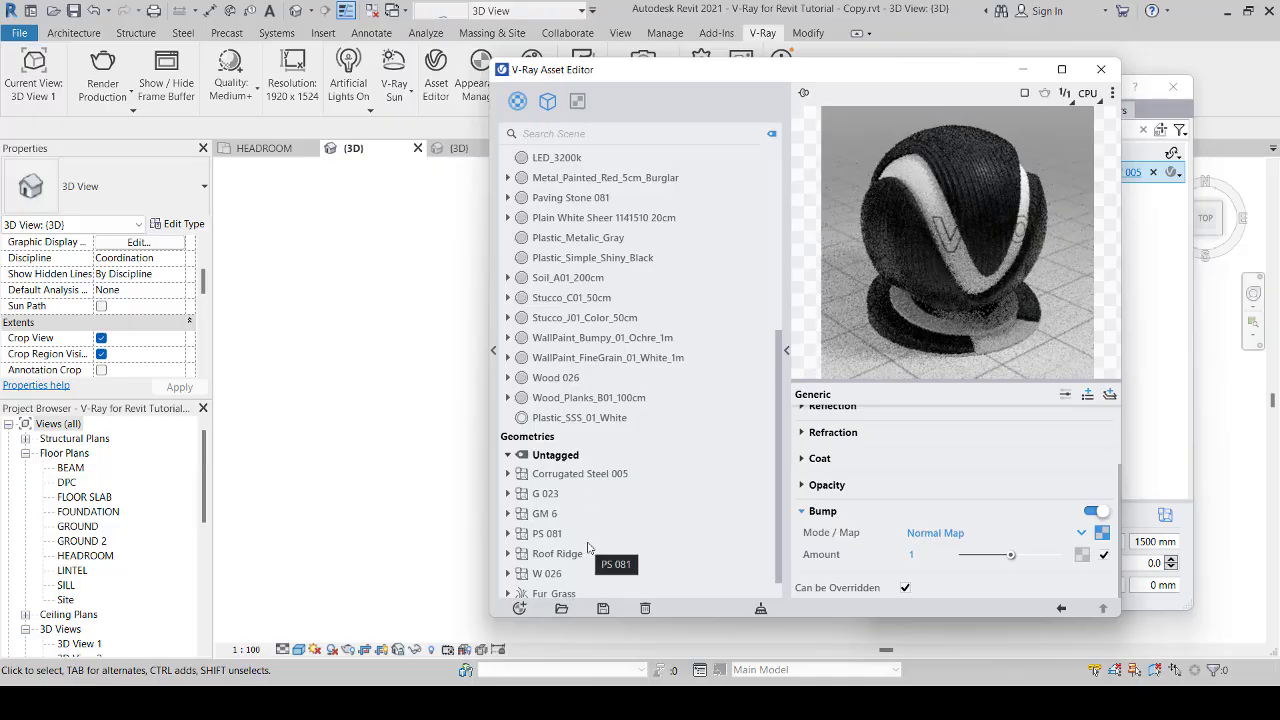
Step: Check the Roof Ridge displacement parameters and the Aluminum_Anodized_DarkGray_Ridge material in the Asset Editor
scroll(589, 548, down, 1)
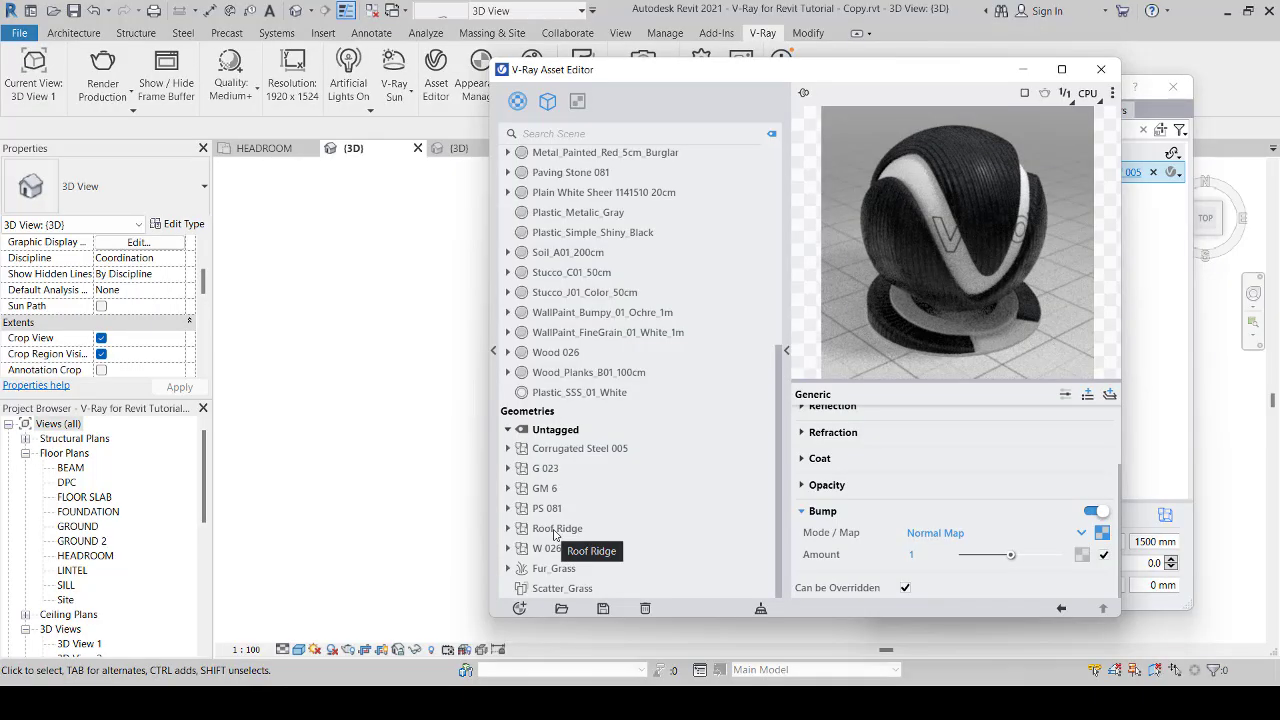
click(554, 530)
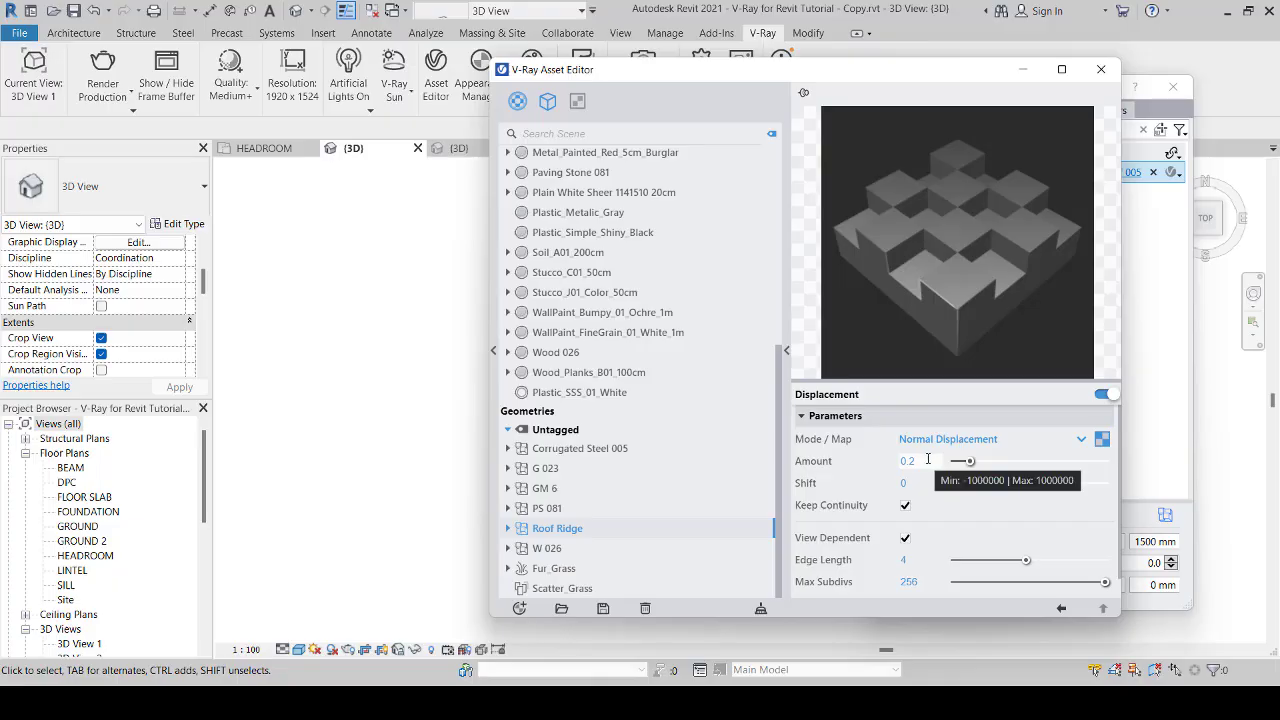
scroll(640, 512, up, 6)
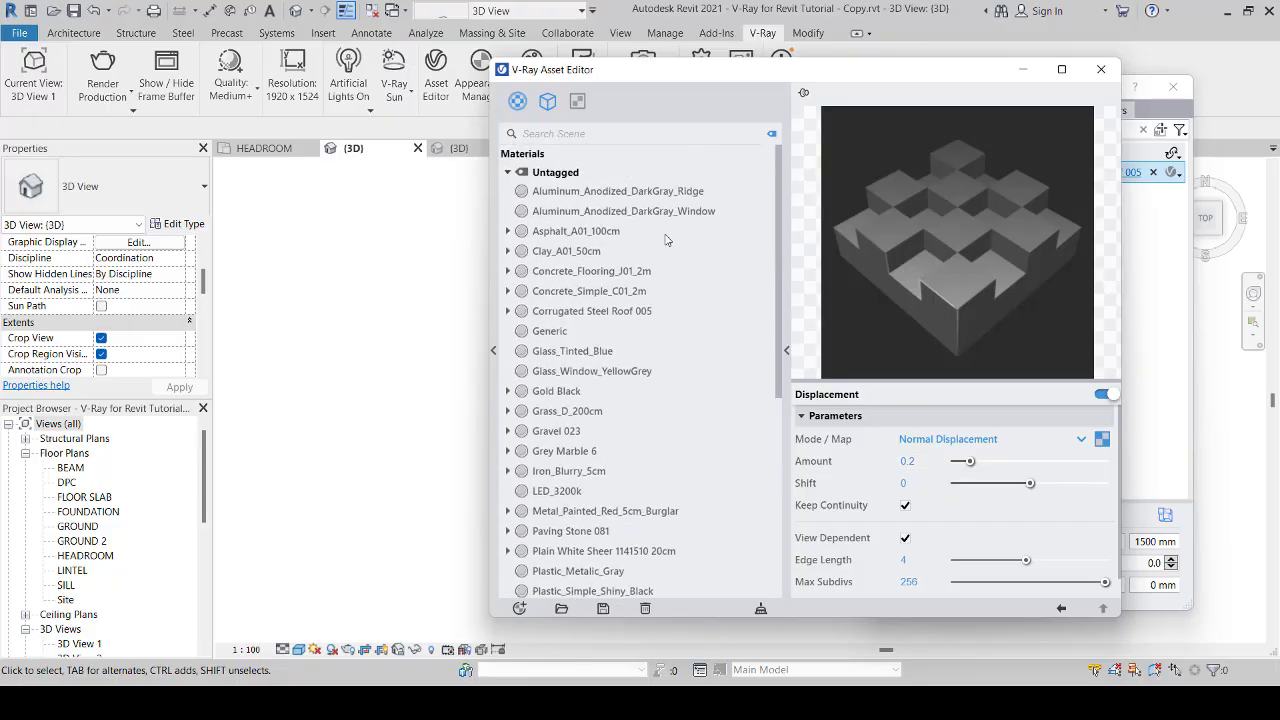
click(664, 193)
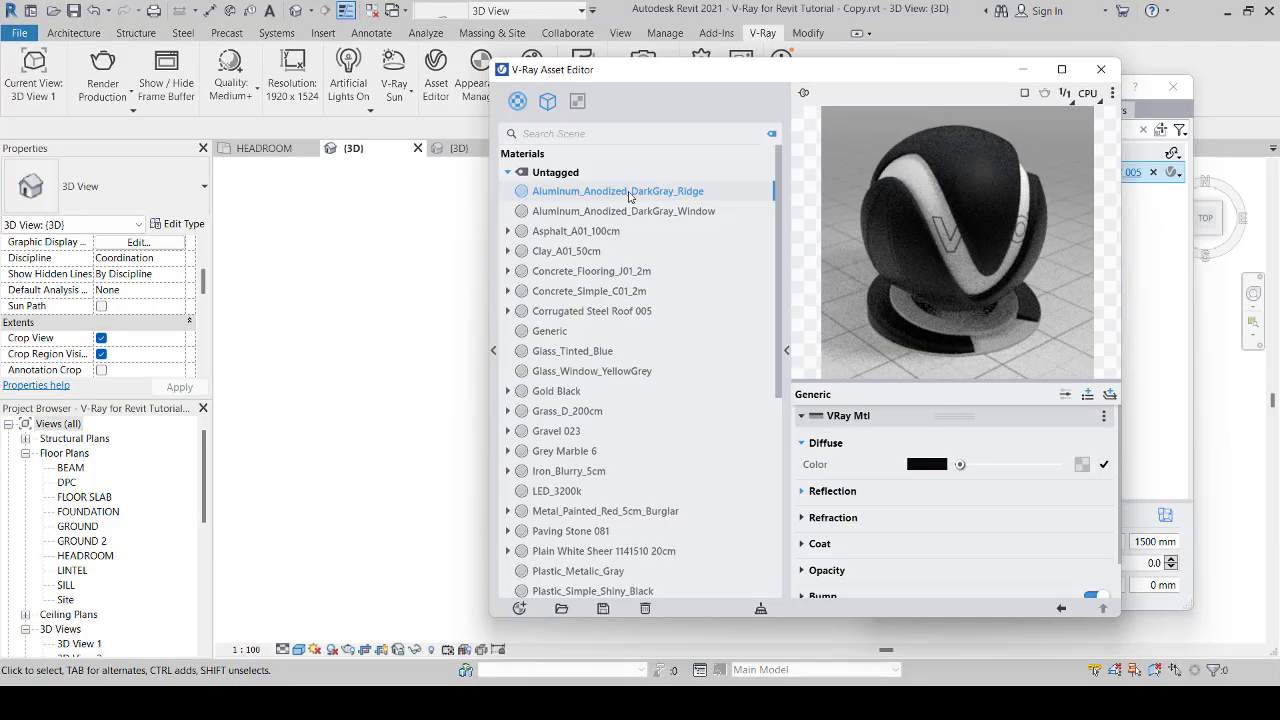
Step: Minimize the Asset Editor and make {3D} the current V-Ray render view
click(1023, 72)
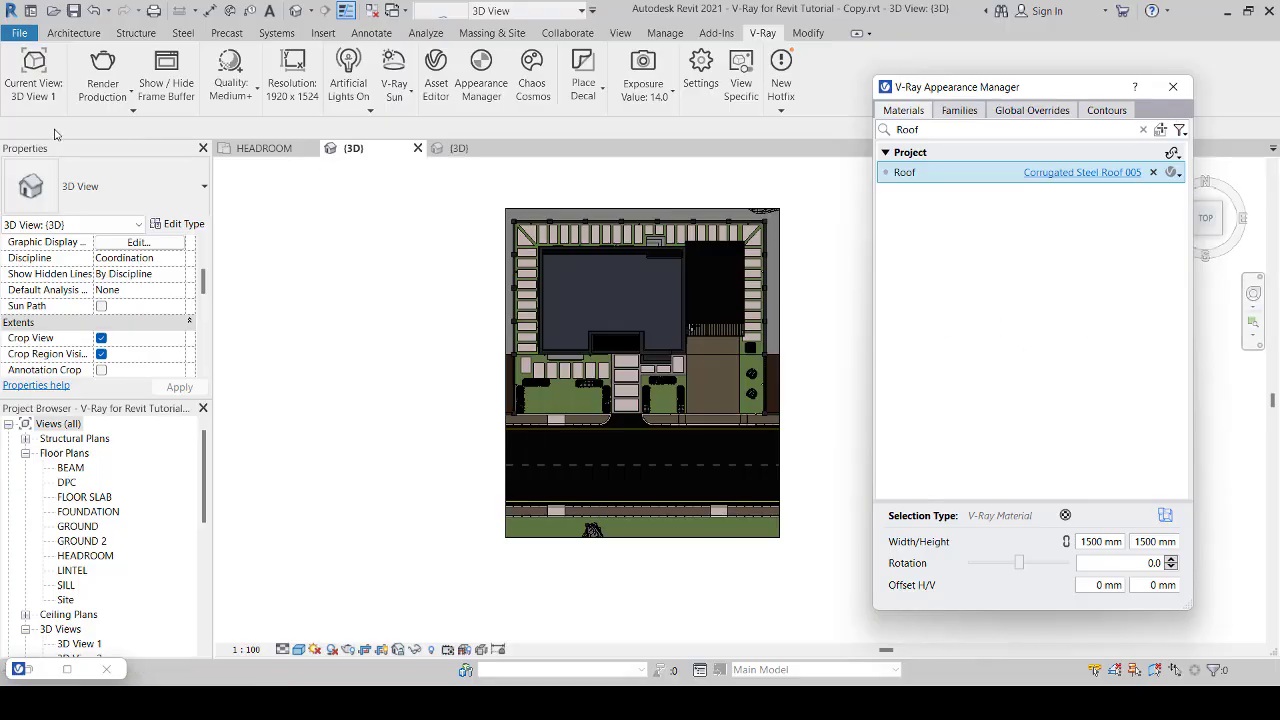
click(36, 98)
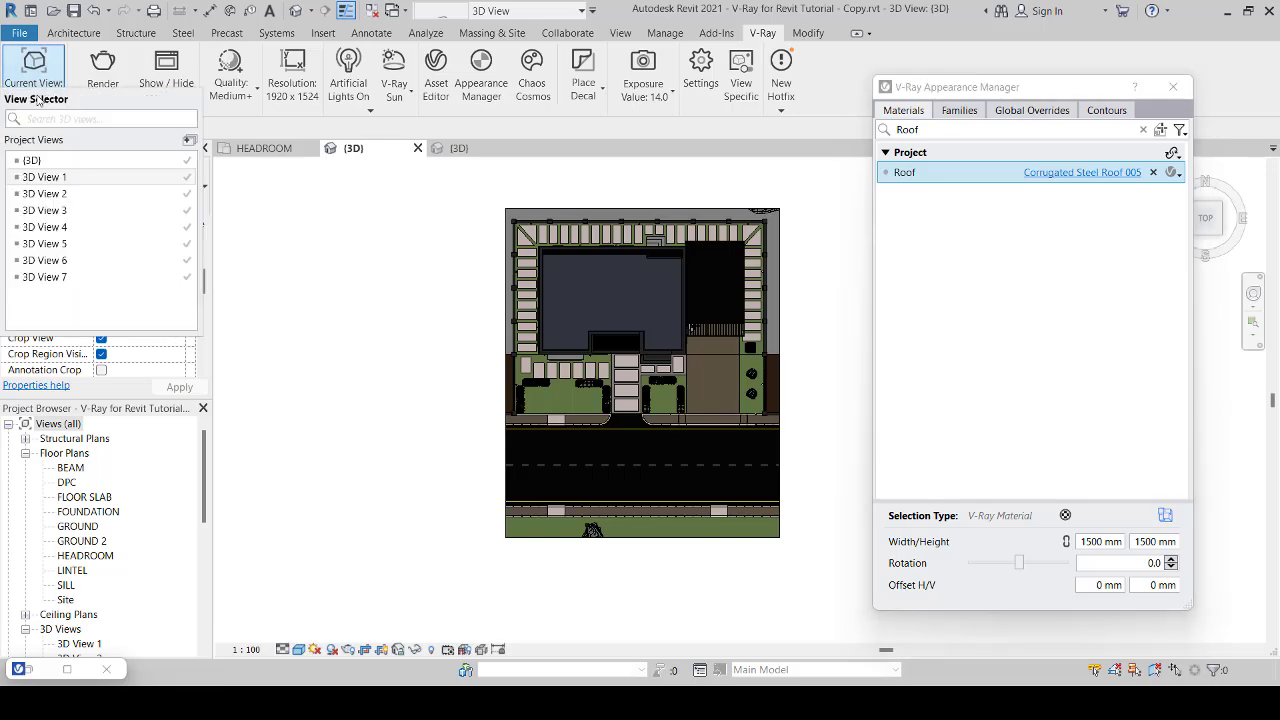
click(33, 161)
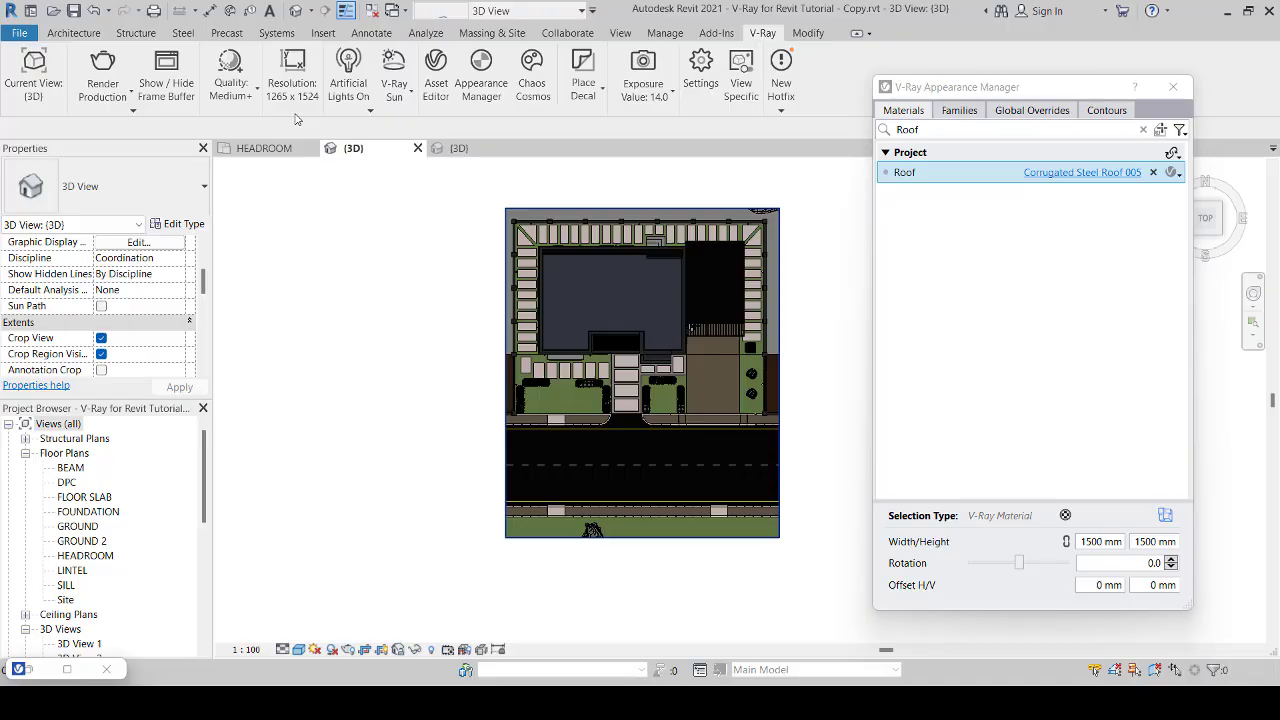
Step: Open the entrance steps on the north side of the house for in-place editing
scroll(660, 370, up, 5)
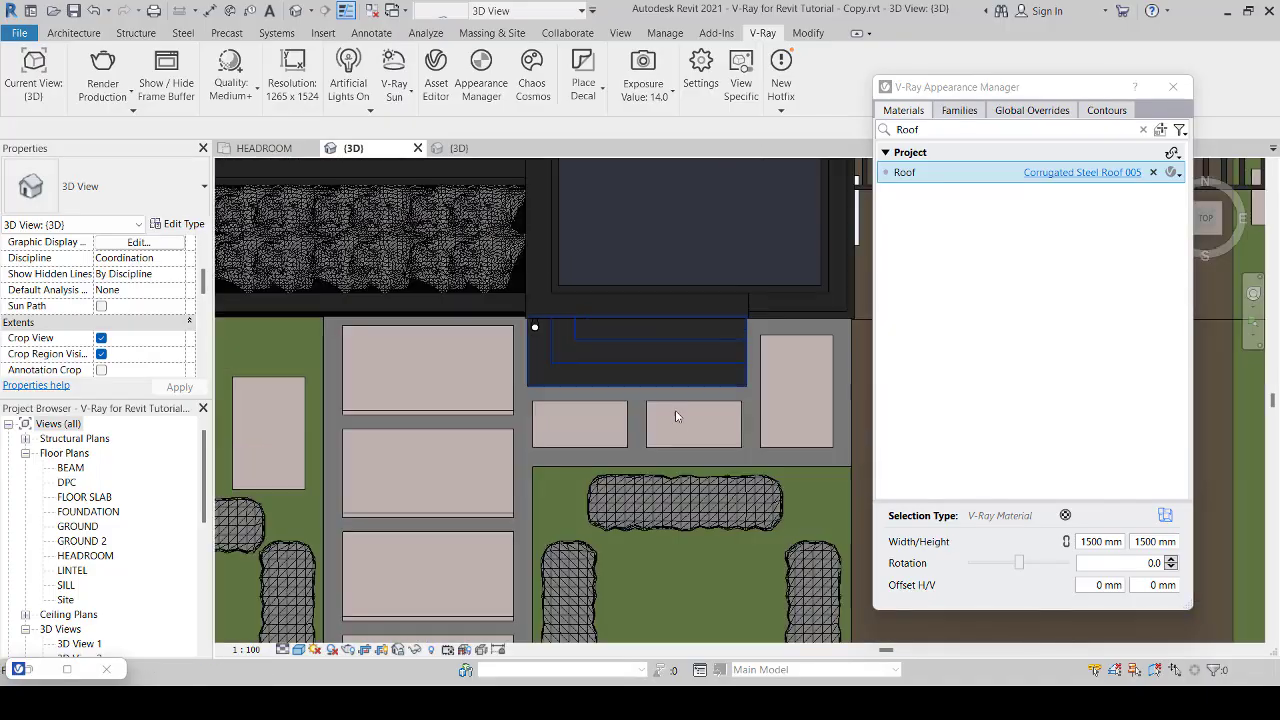
scroll(678, 421, down, 3)
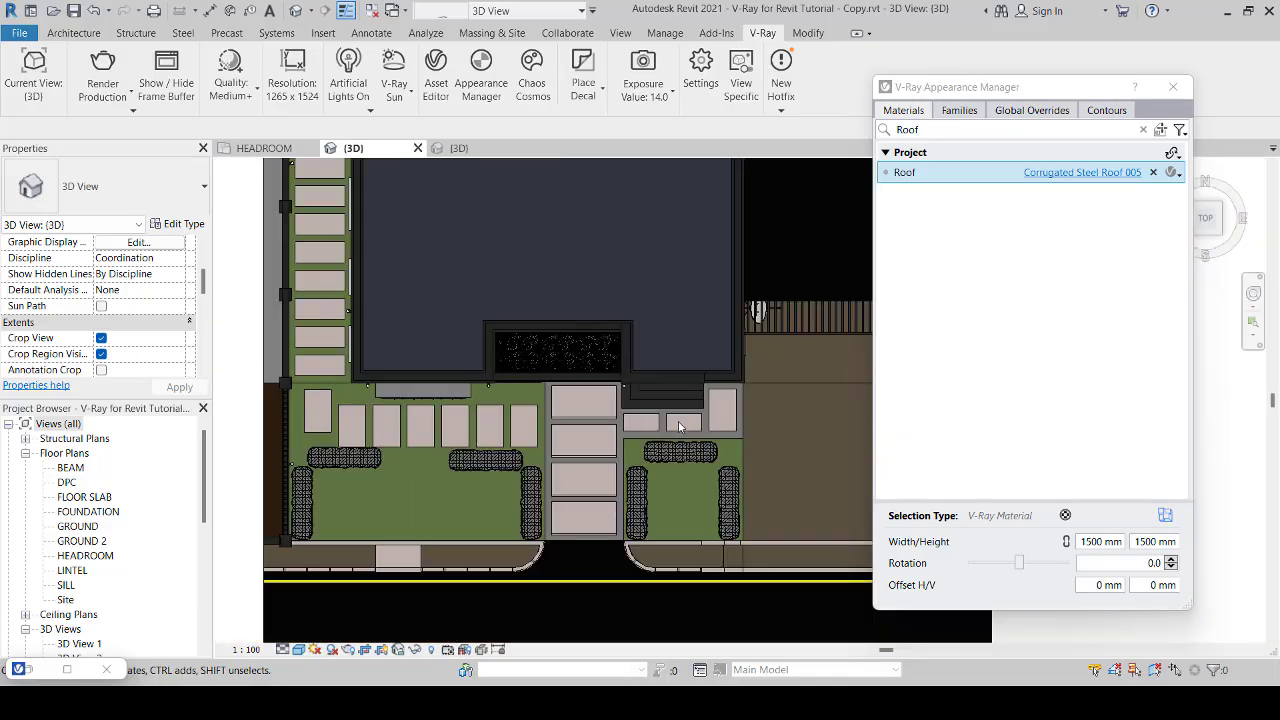
scroll(678, 421, down, 3)
scroll(672, 254, up, 6)
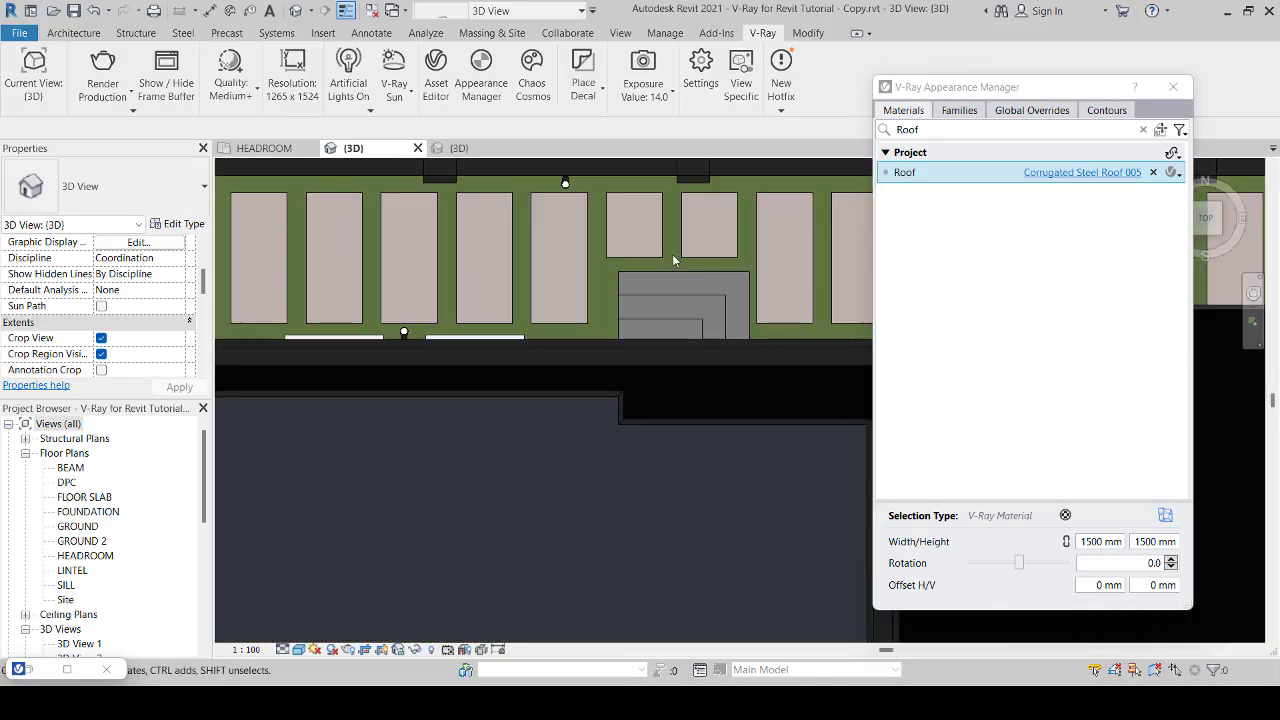
scroll(672, 254, up, 1)
click(685, 280)
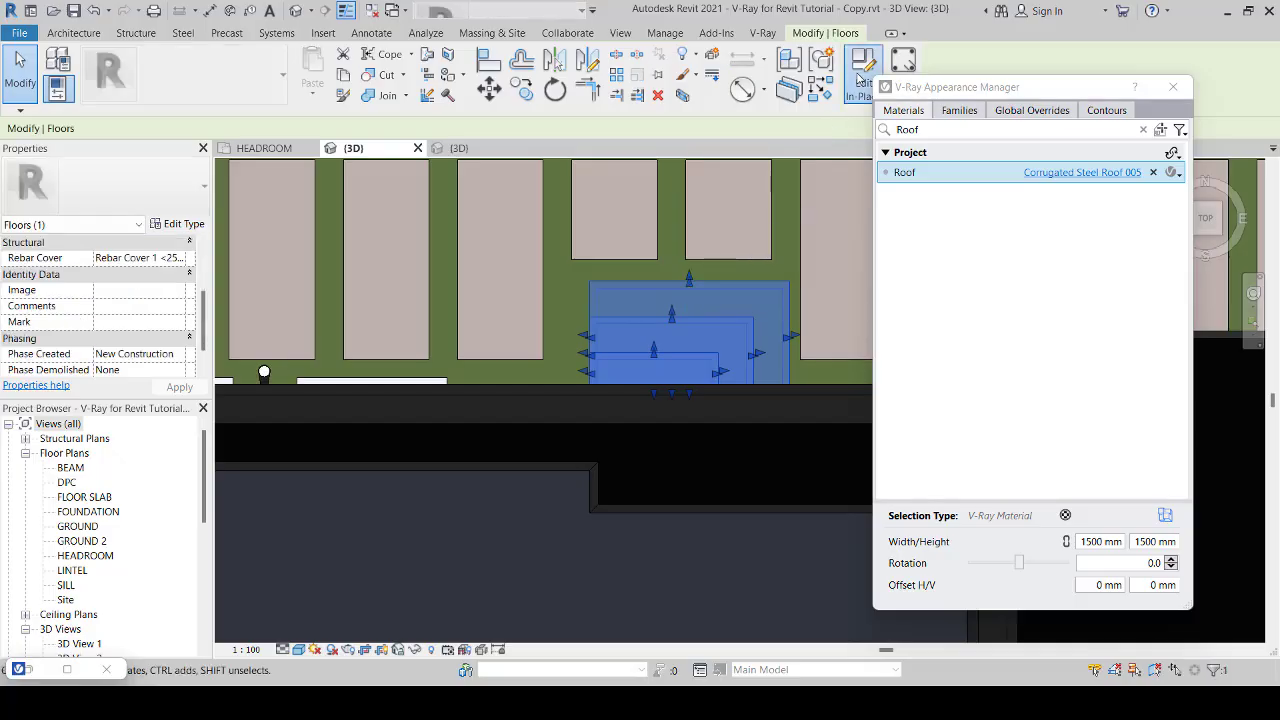
click(857, 80)
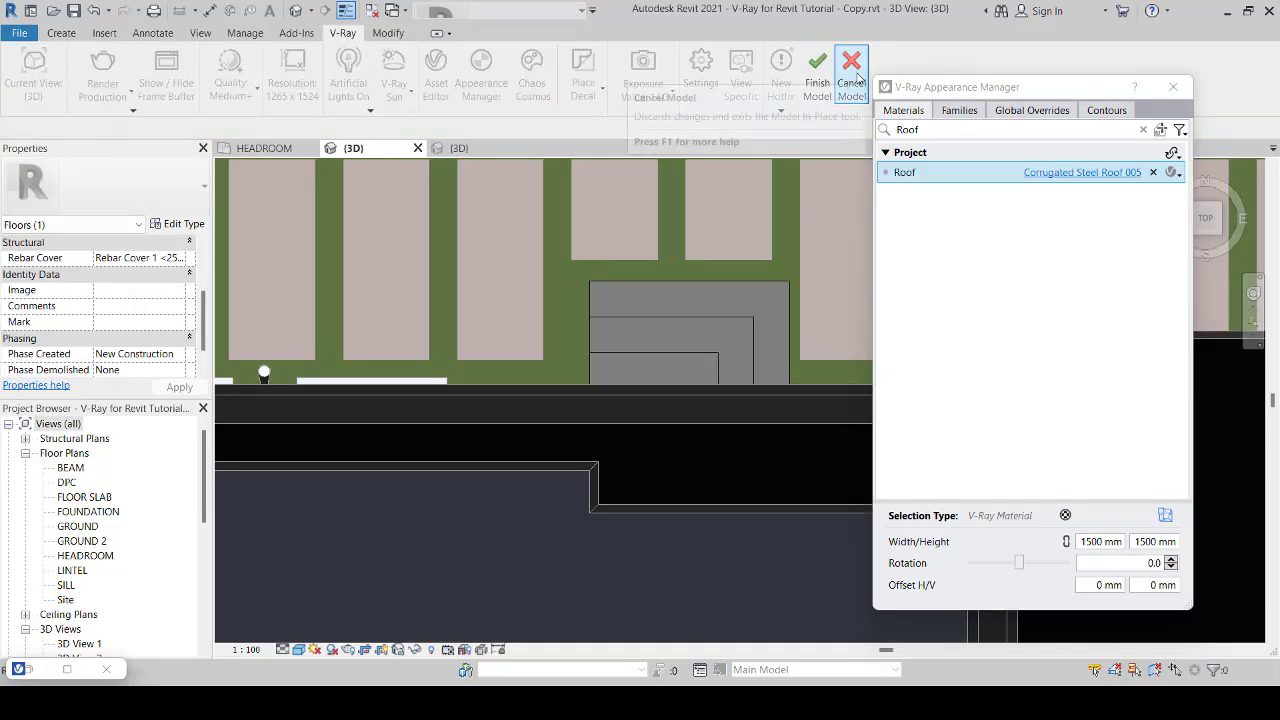
Step: Assign the Floor Finish material to the smallest extrusion of the north entrance steps
click(684, 363)
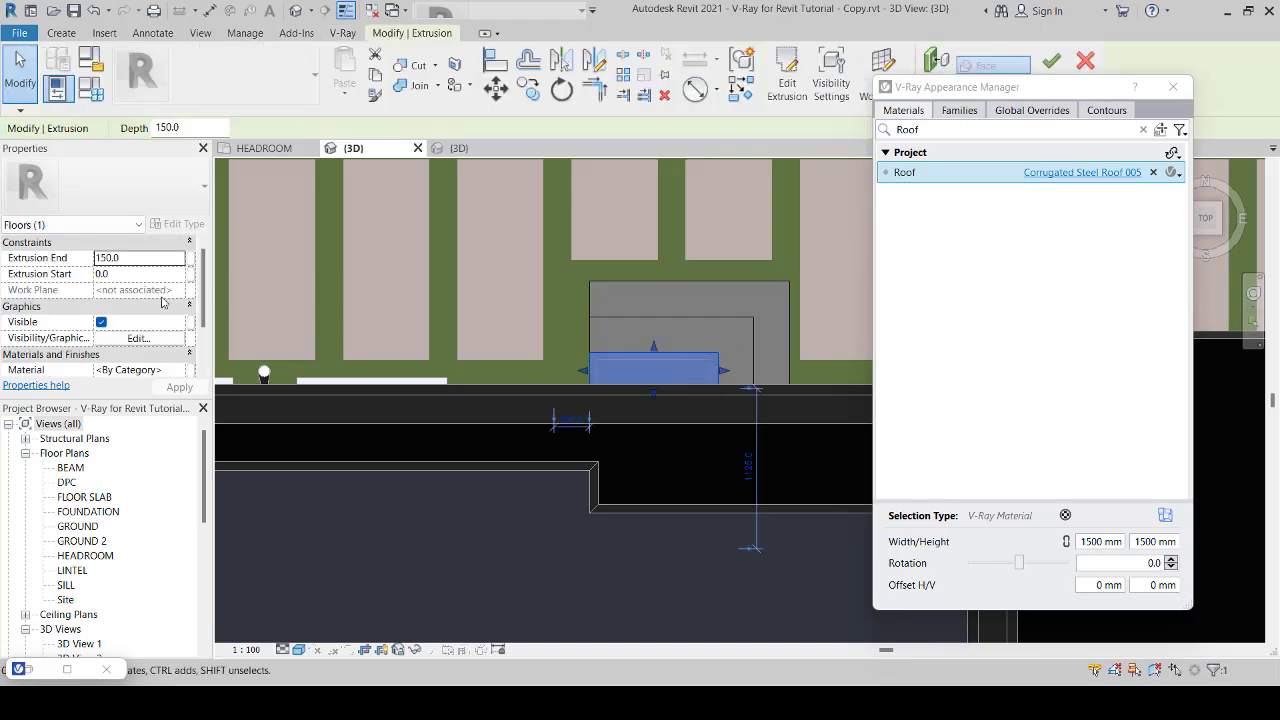
scroll(159, 311, down, 1)
click(178, 338)
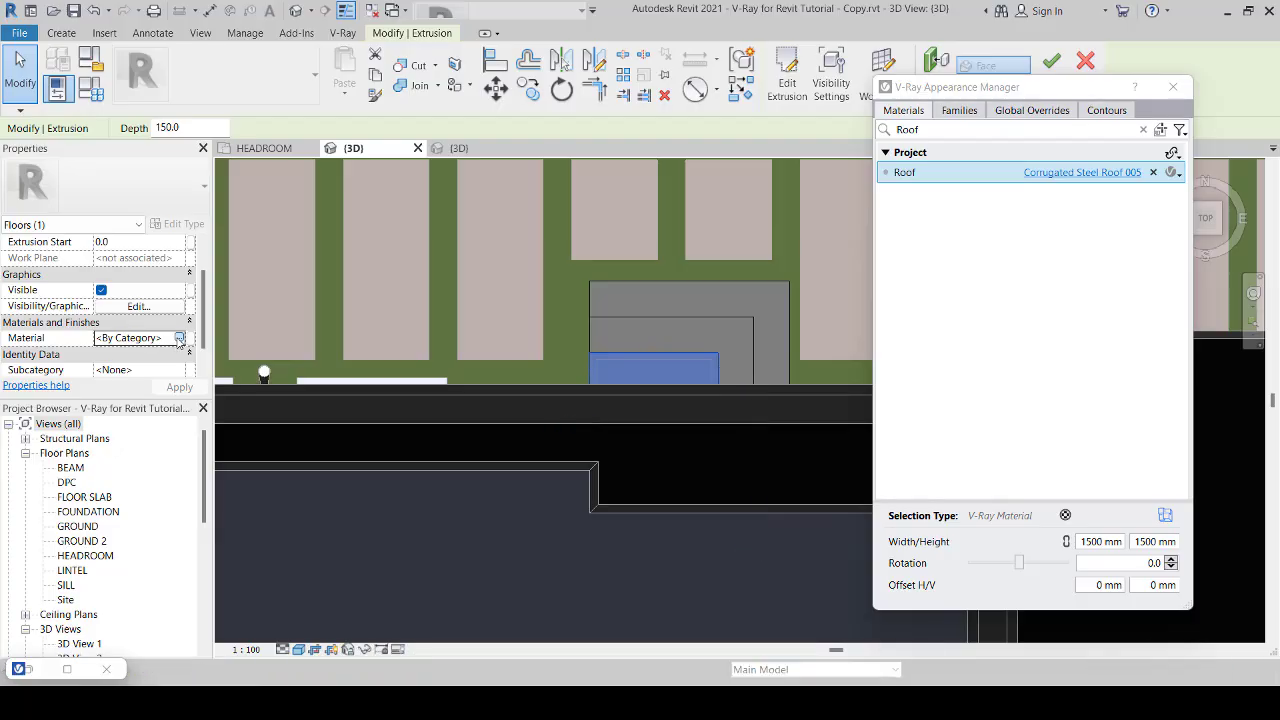
click(178, 338)
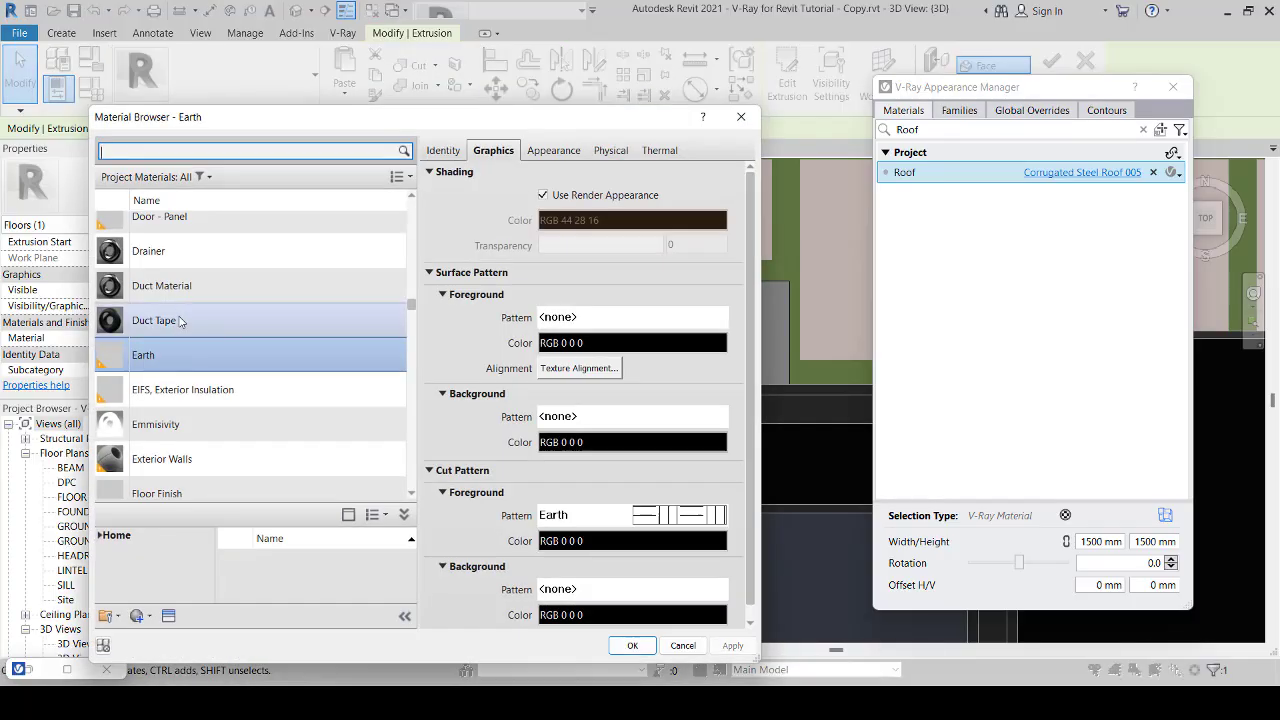
click(180, 320)
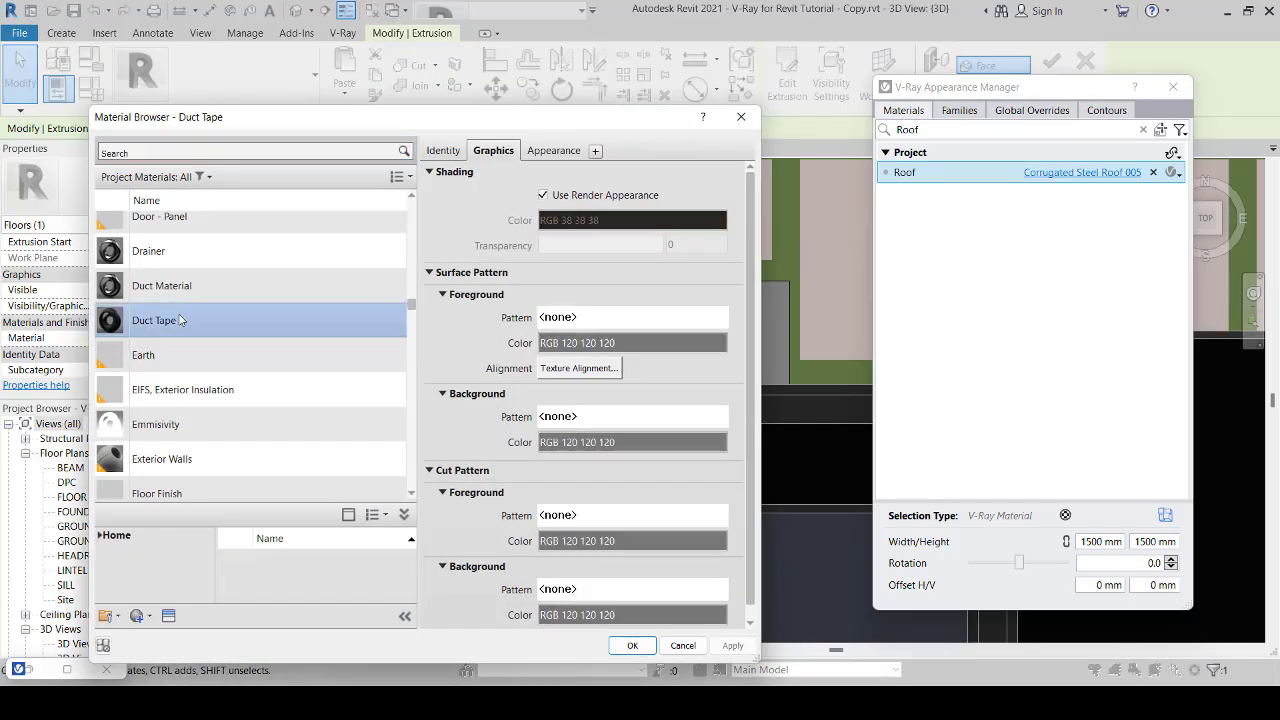
key(f)
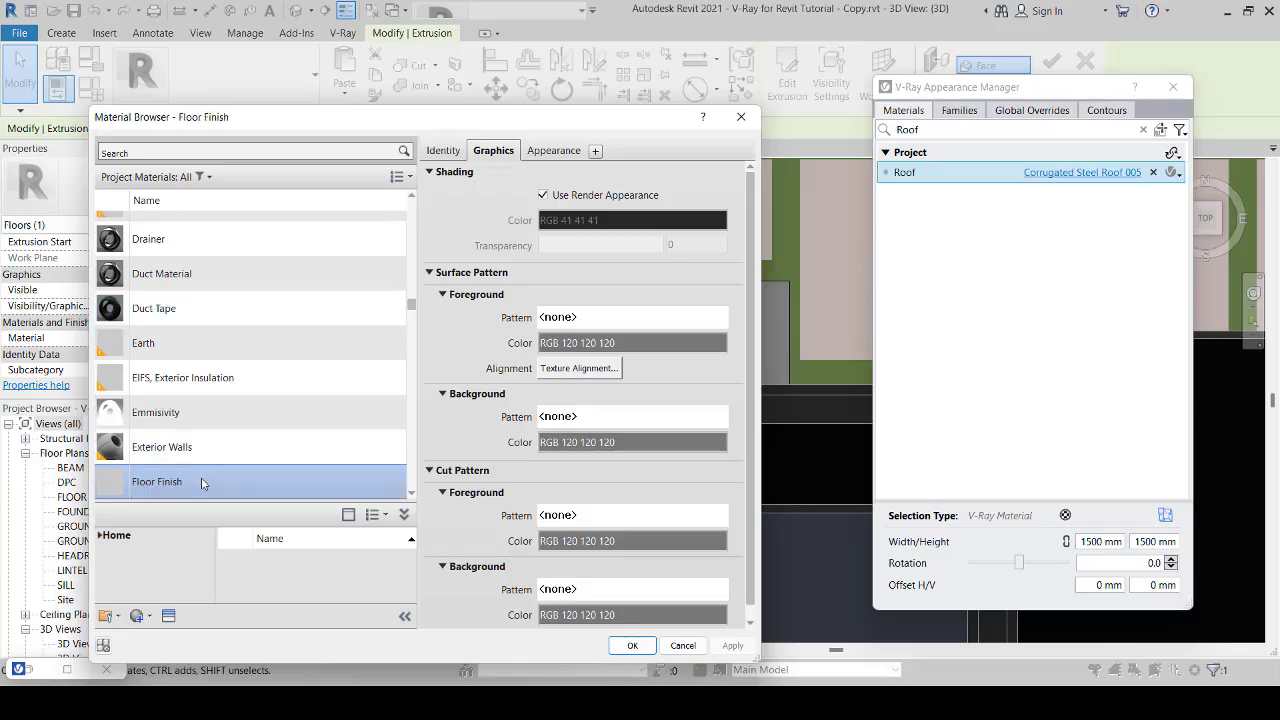
double_click(228, 481)
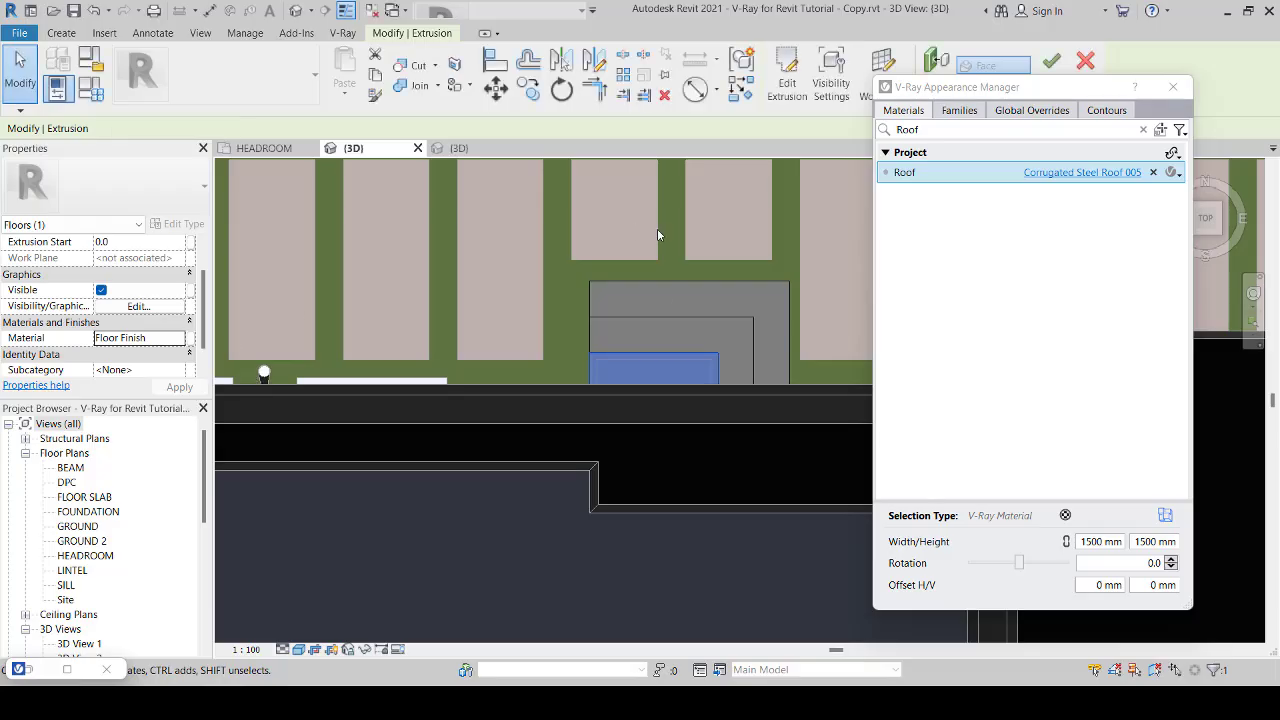
Step: Assign the Floor Finish material to the two remaining step extrusions together and finish the in-place model
click(704, 268)
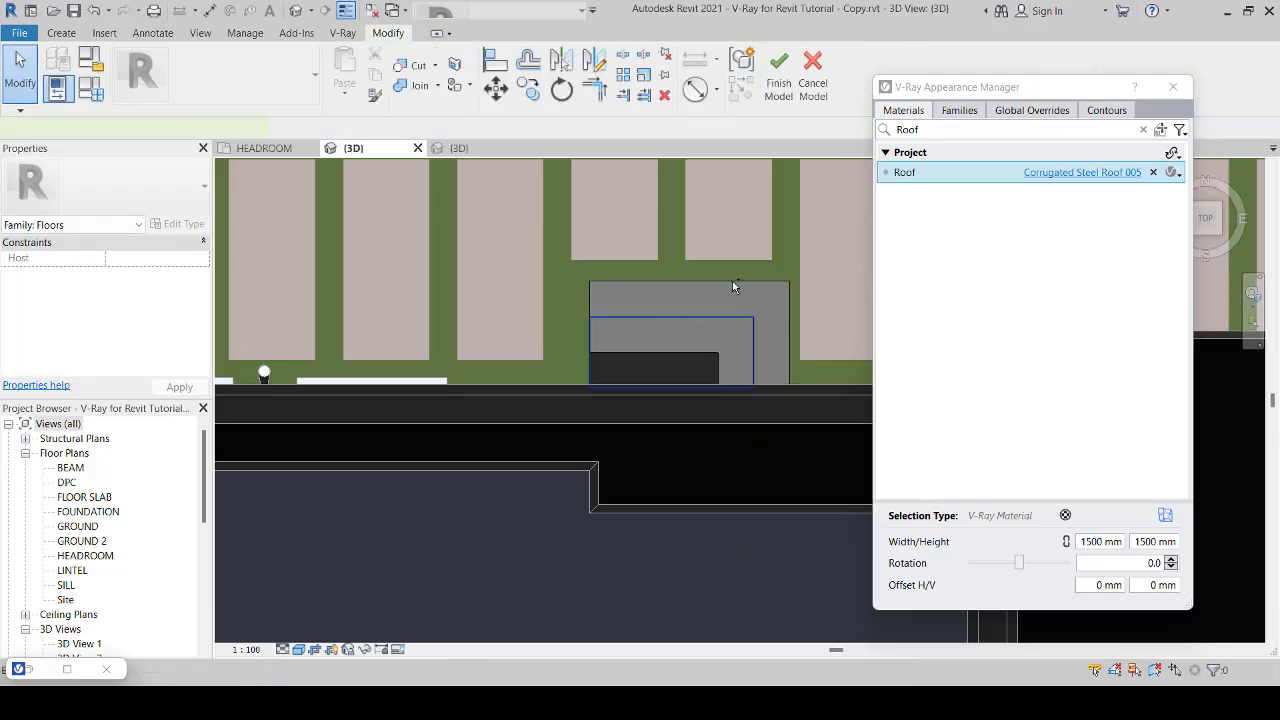
click(733, 282)
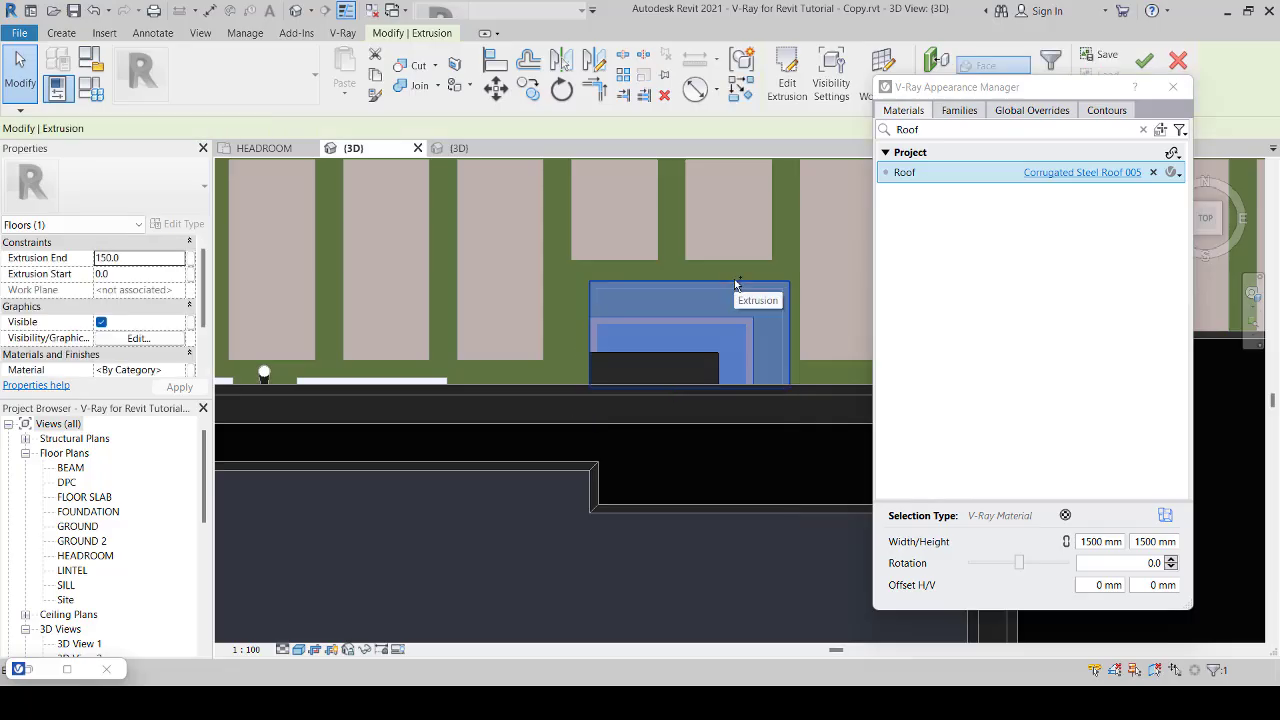
click(180, 371)
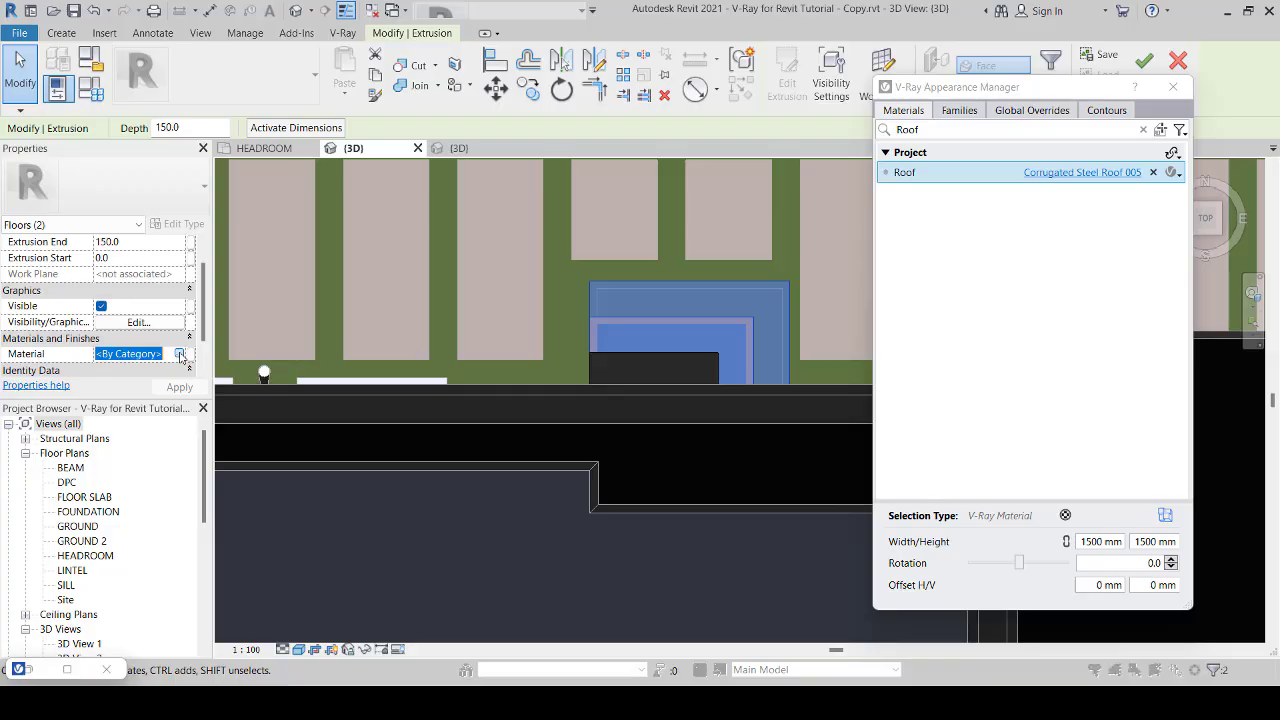
click(180, 355)
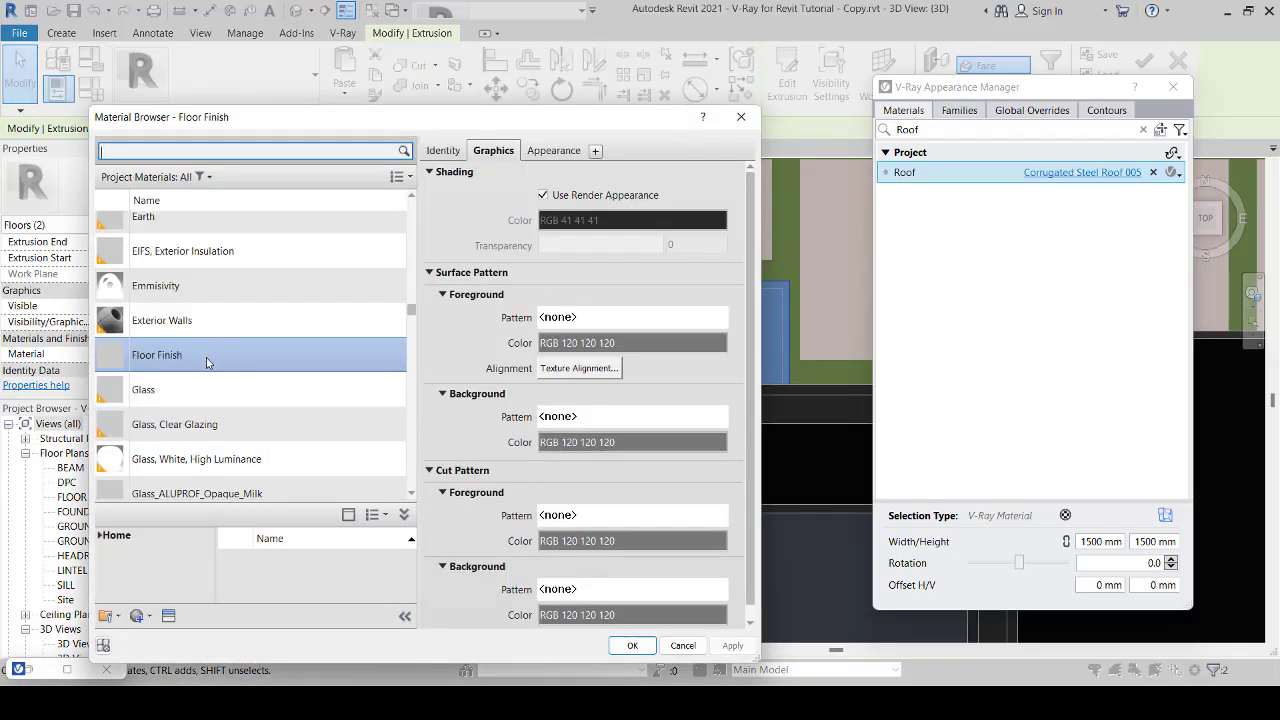
double_click(209, 362)
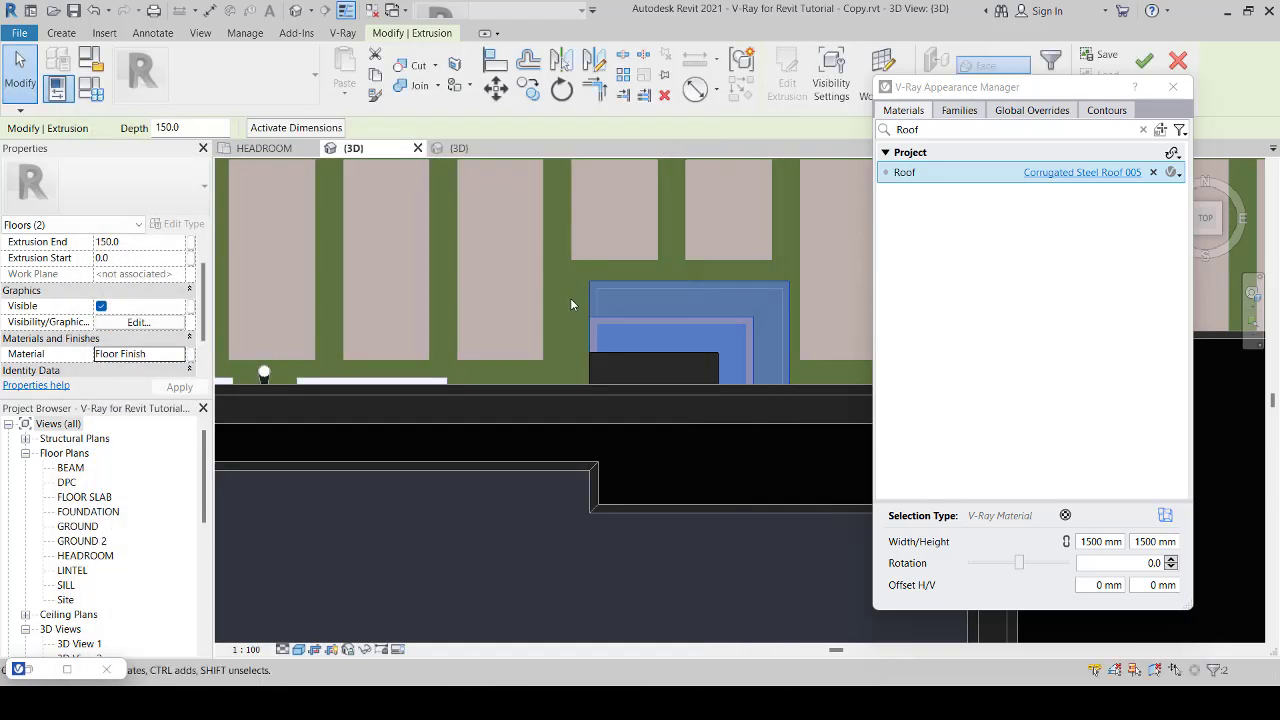
click(1144, 60)
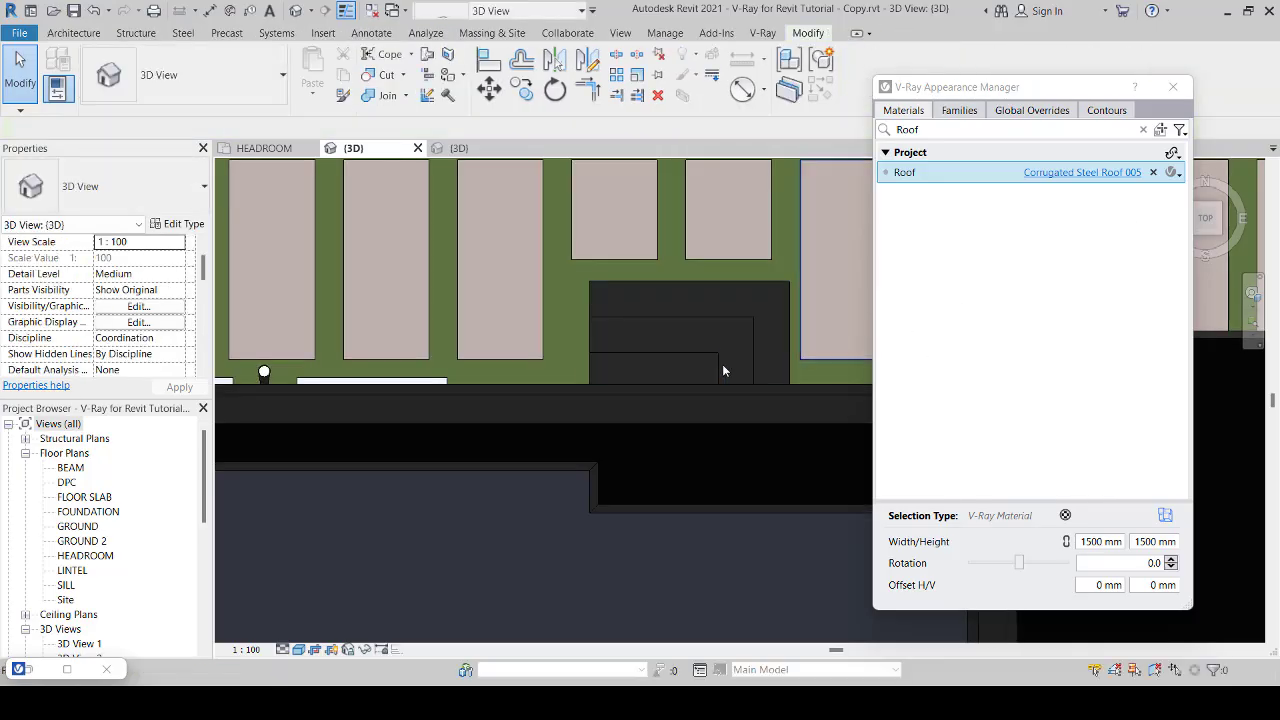
scroll(722, 364, down, 1)
scroll(715, 374, down, 3)
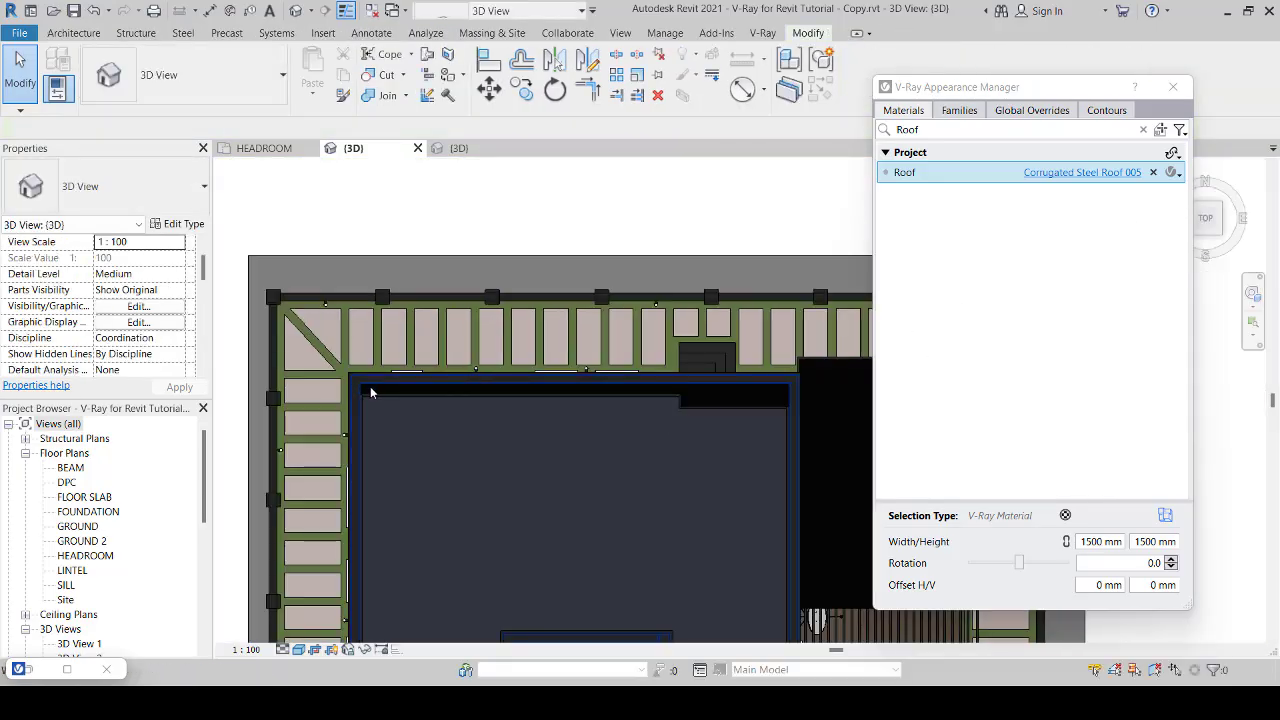
scroll(370, 393, up, 3)
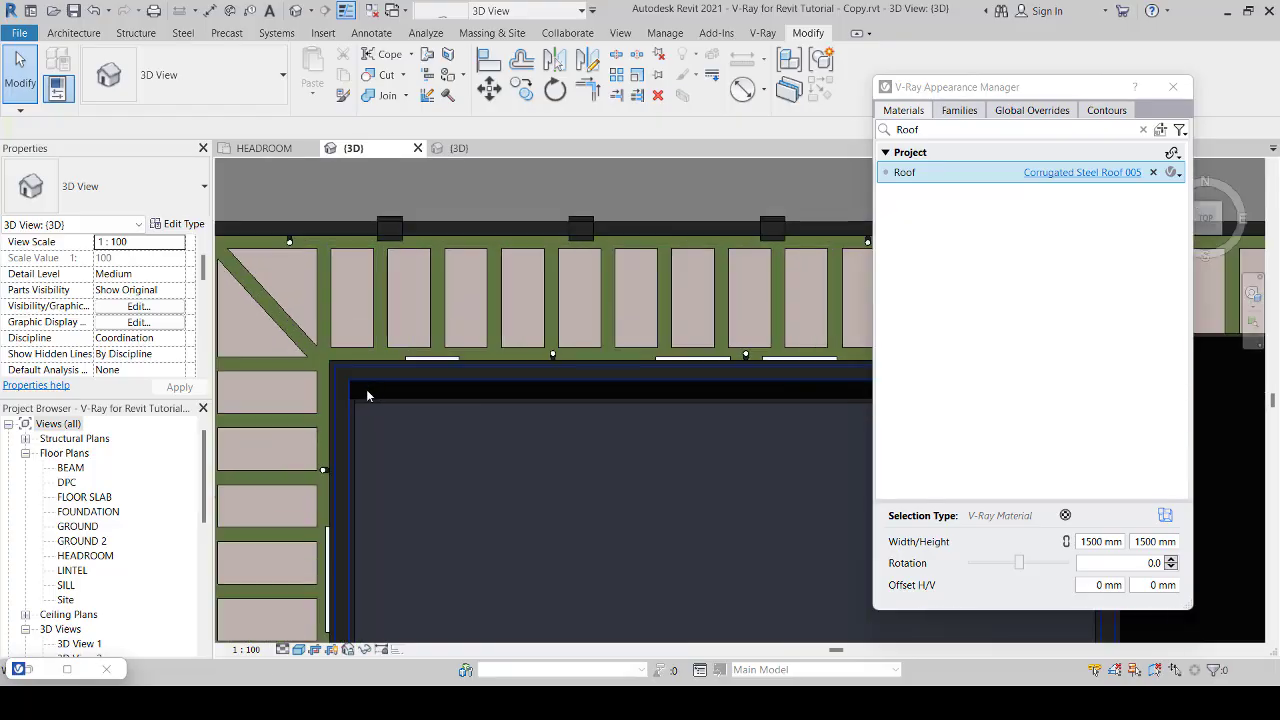
scroll(472, 388, down, 3)
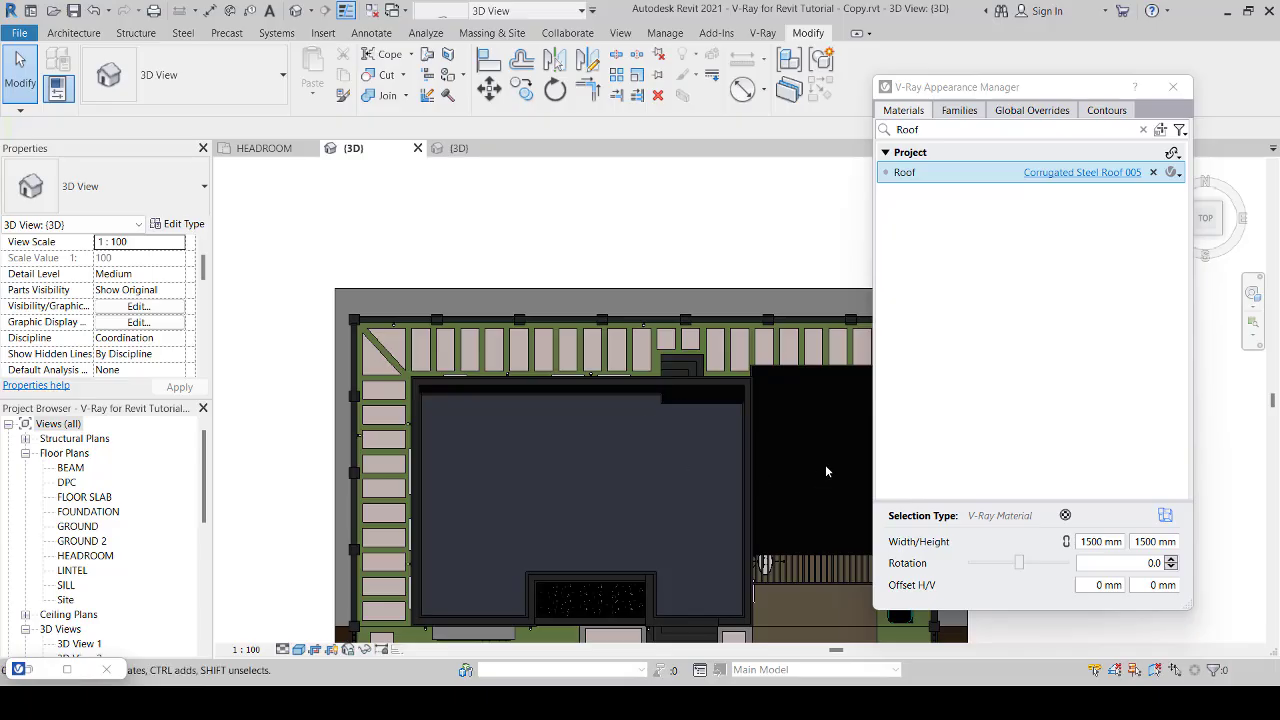
scroll(825, 466, down, 2)
middle_drag(825, 466, 750, 420)
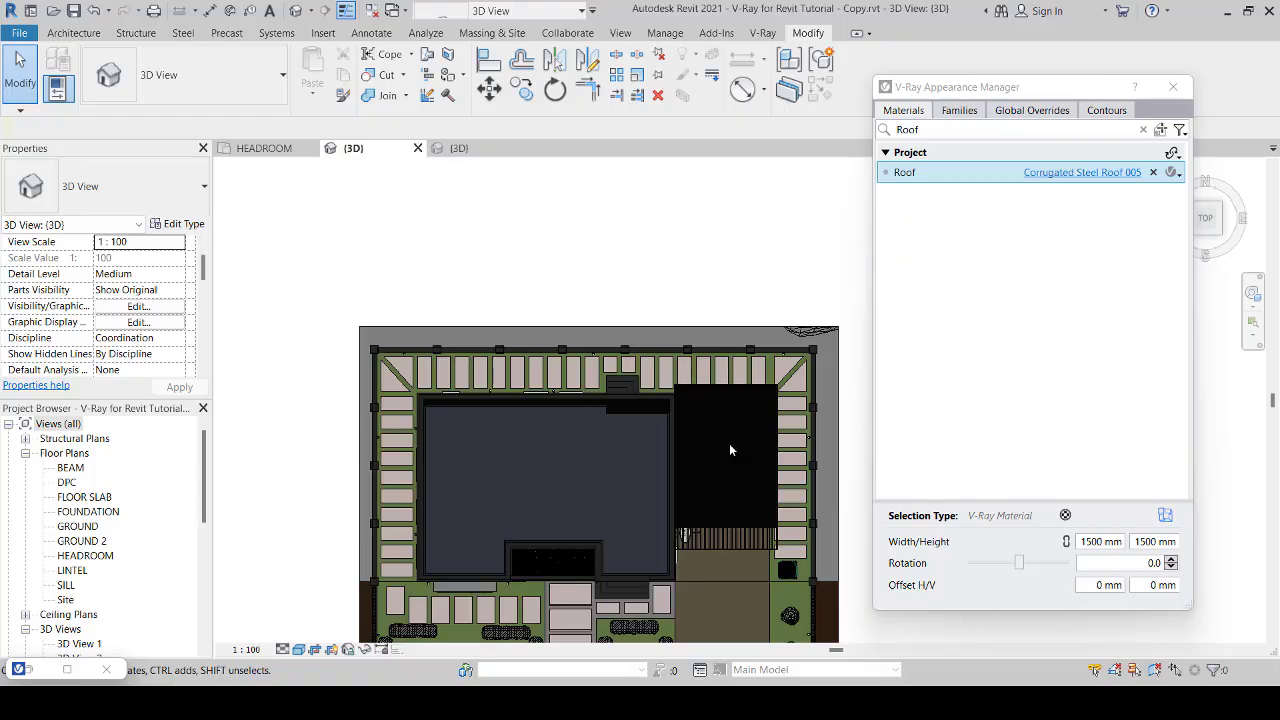
Step: Set the V-Ray render resolution to 600 pixels wide and the print density to 75 DPI
scroll(600, 297, down, 3)
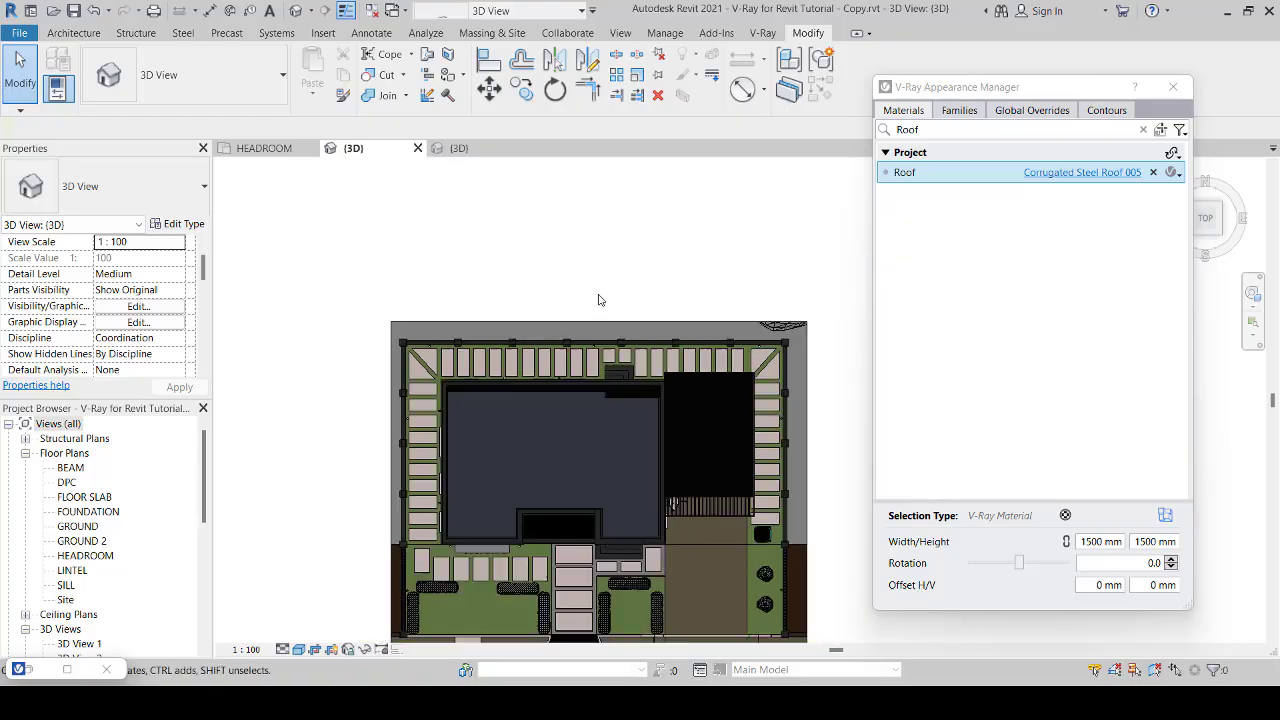
middle_drag(771, 482, 771, 472)
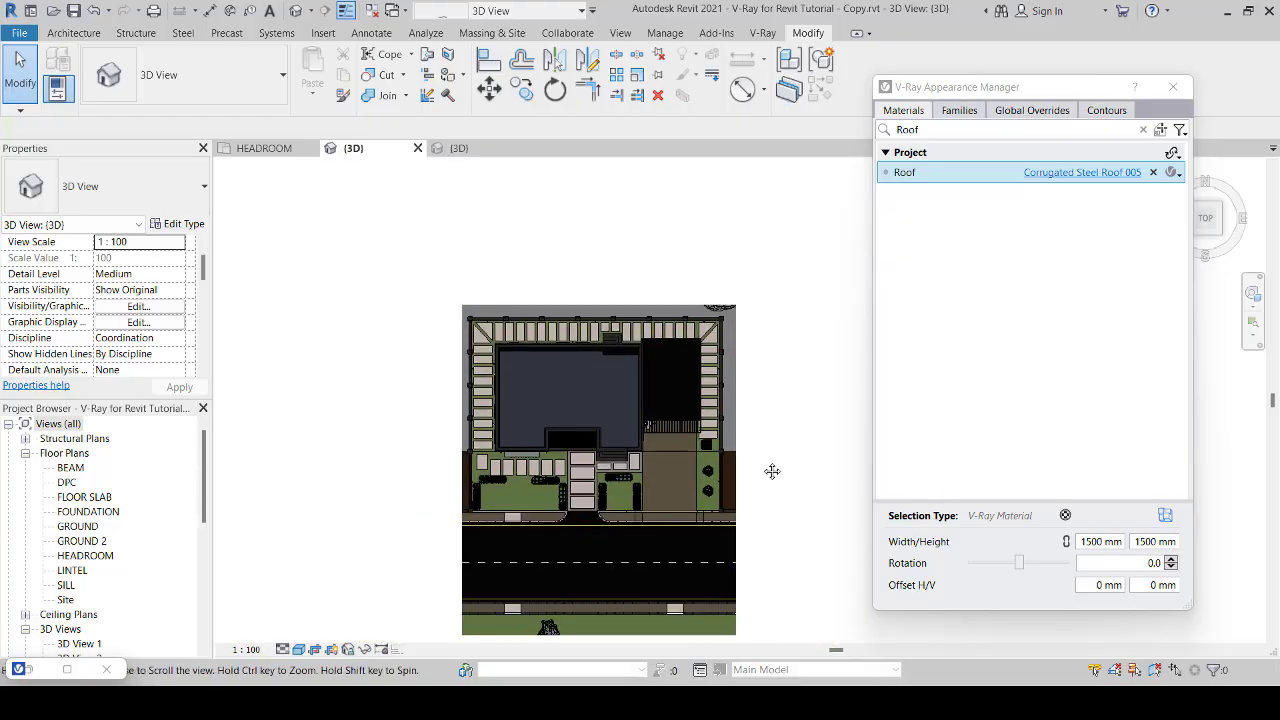
click(763, 33)
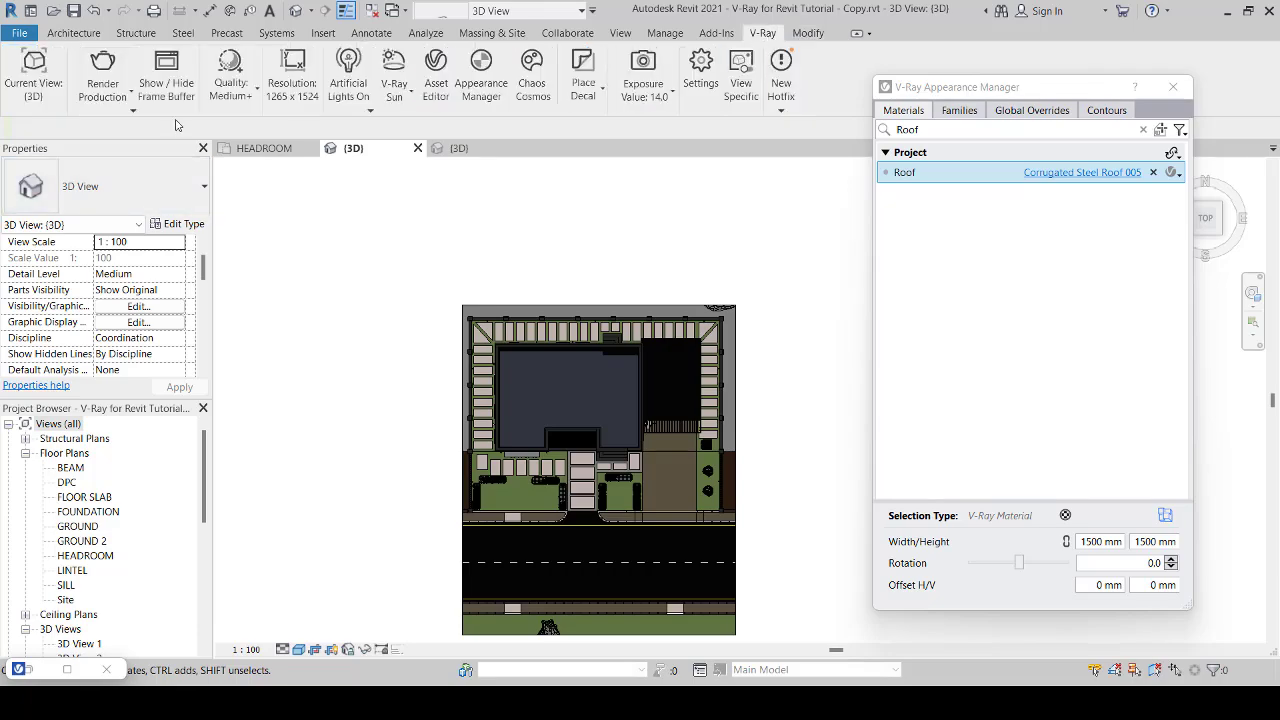
click(289, 98)
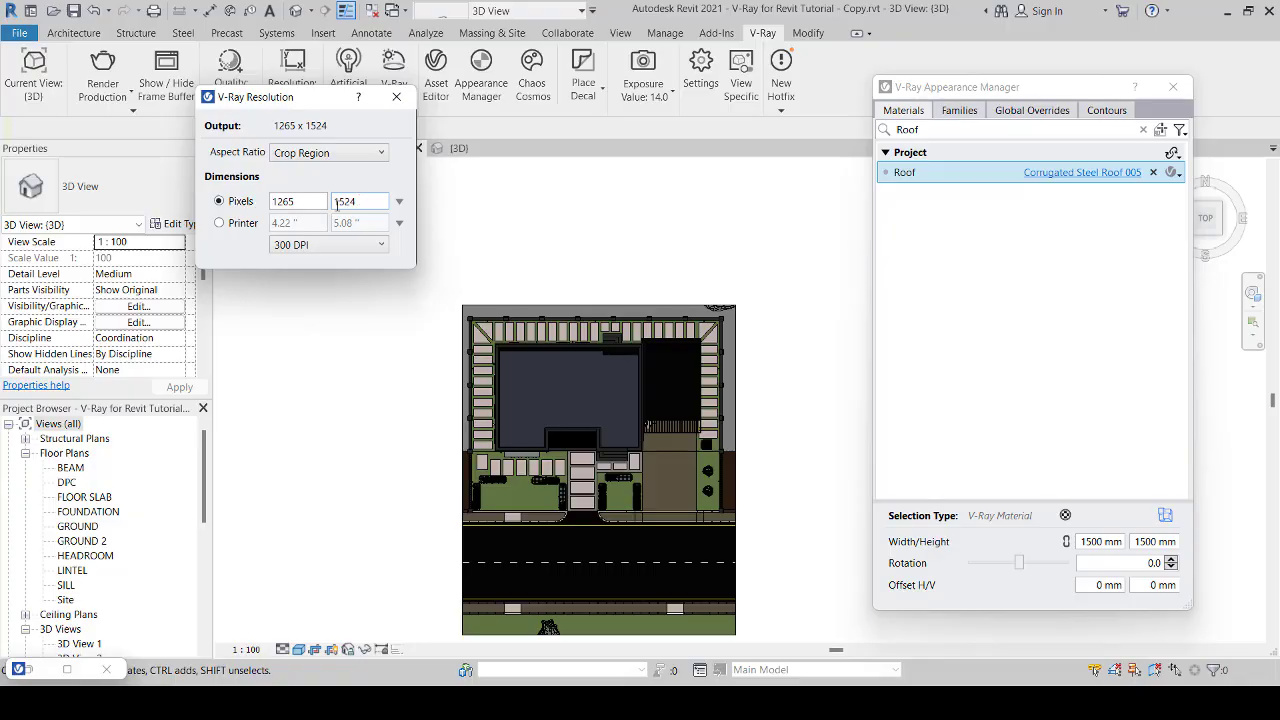
double_click(310, 201)
text(600)
click(325, 245)
click(323, 264)
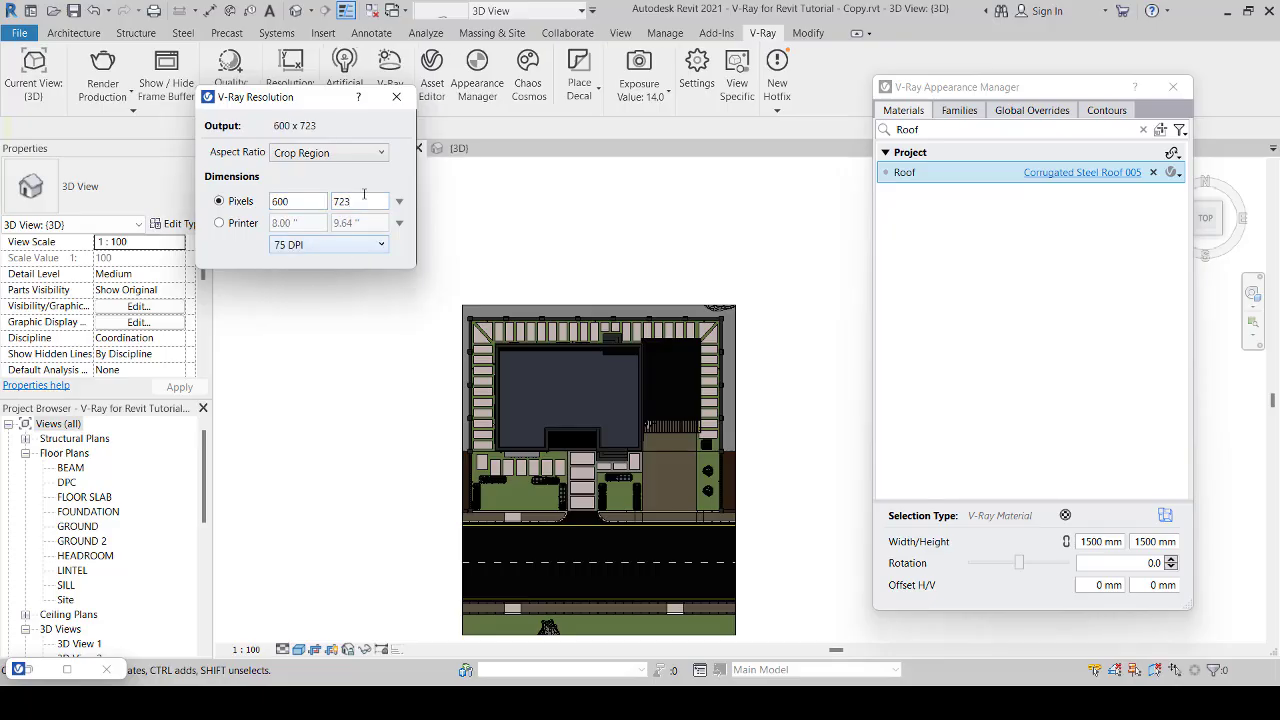
Step: Set the V-Ray render quality to Low and turn the artificial lights off, closing the resolution settings
drag(358, 99, 443, 116)
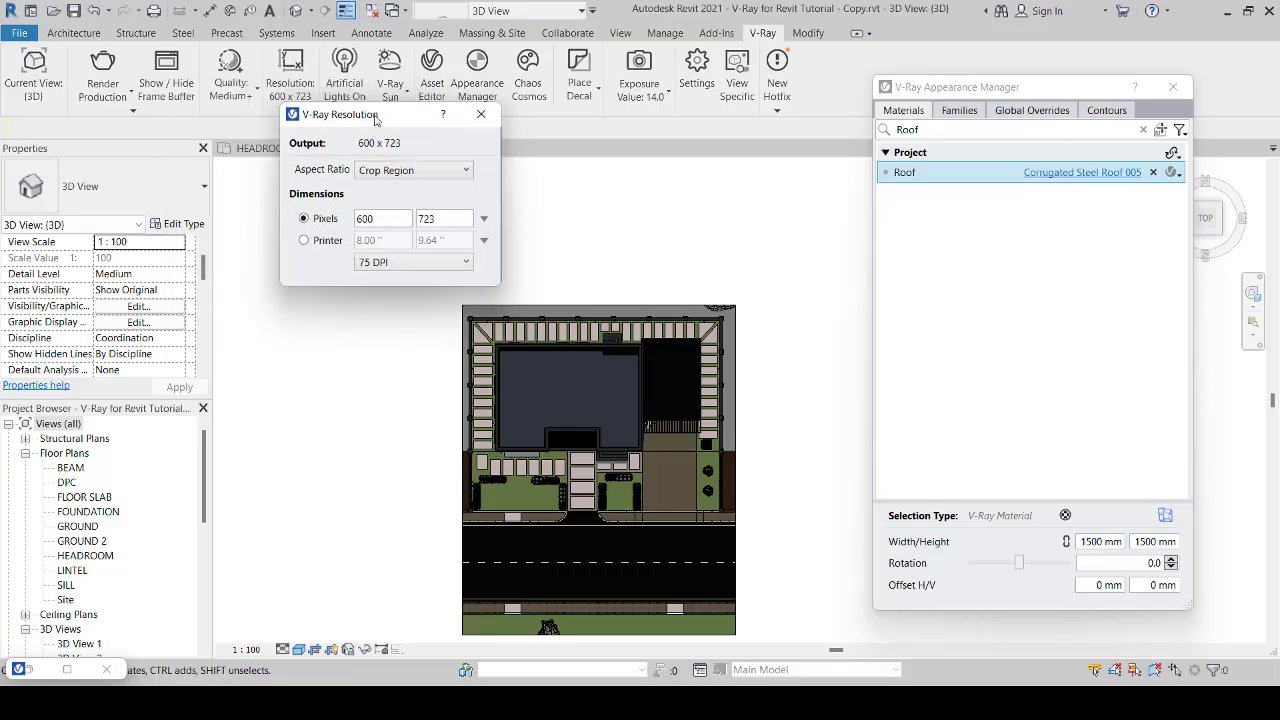
click(237, 95)
click(230, 140)
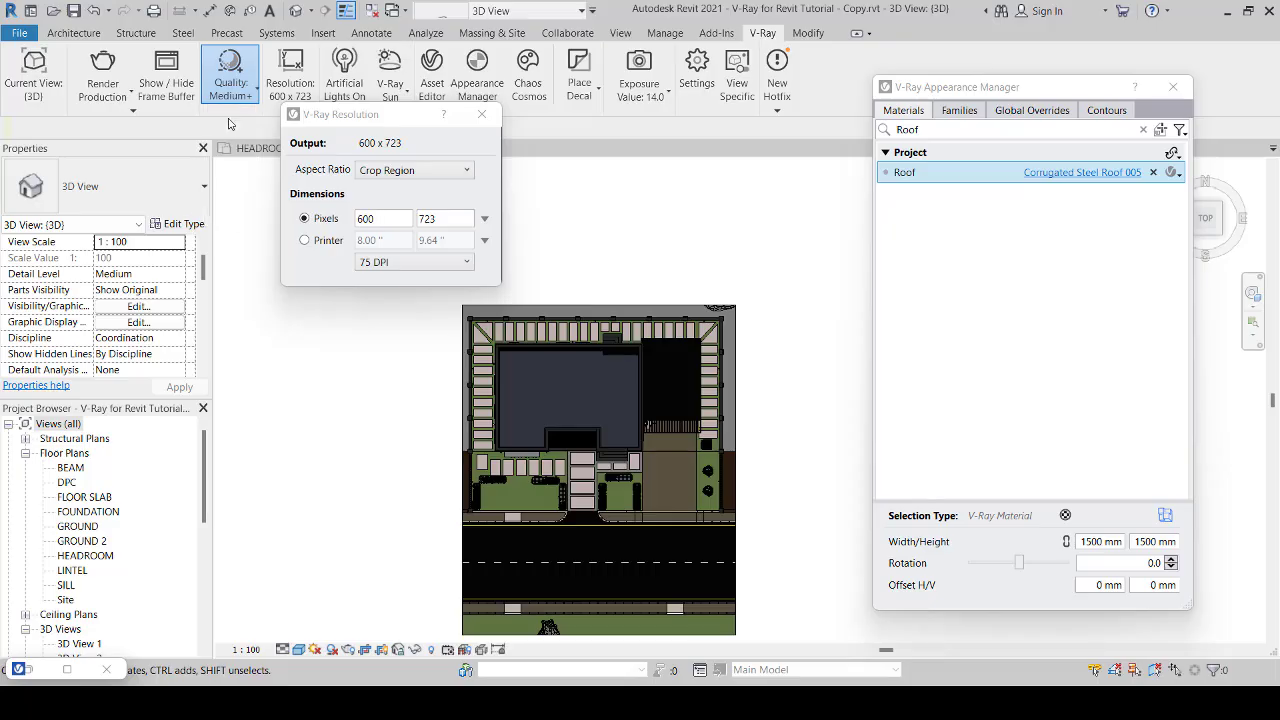
click(481, 116)
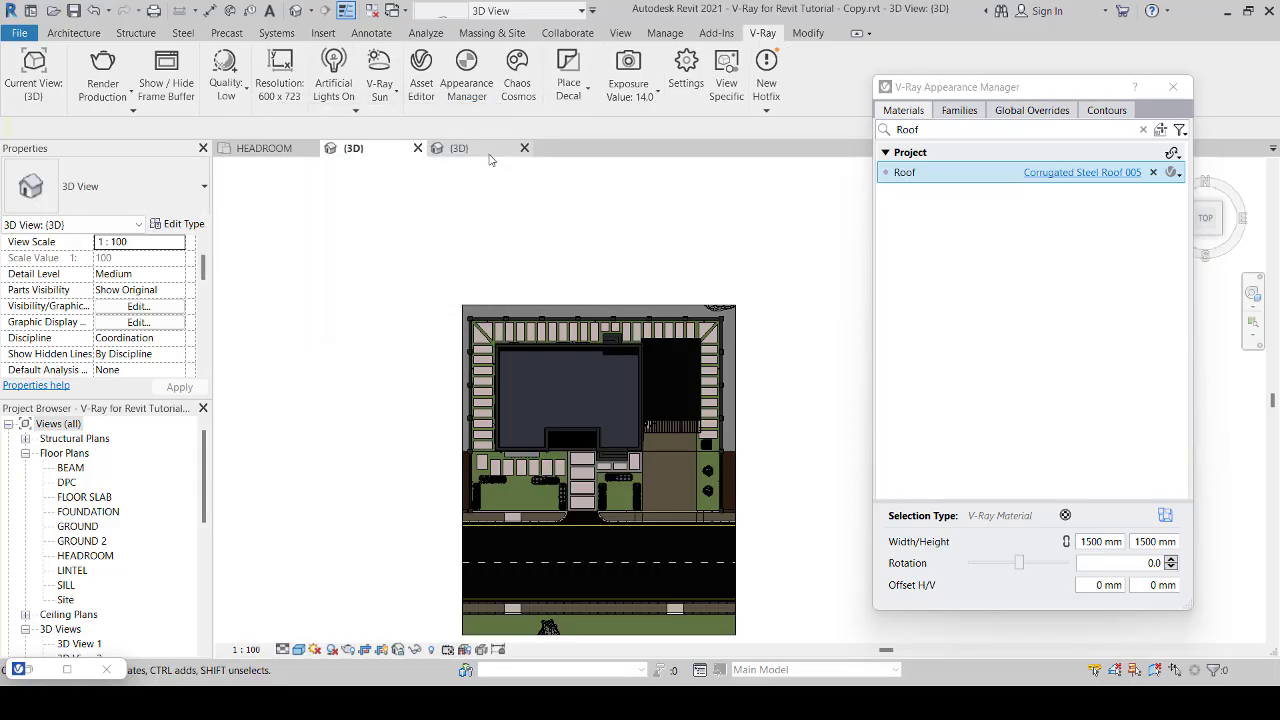
click(333, 66)
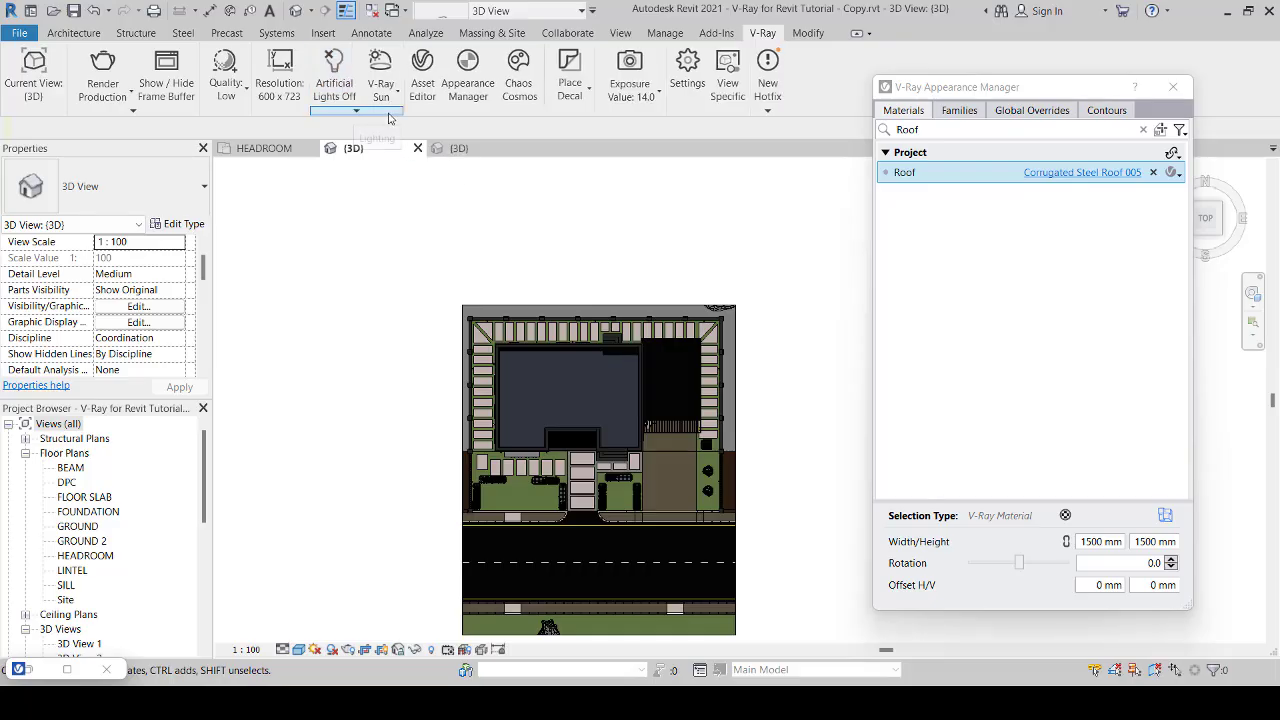
Step: Set the V-Ray engine to CPU and disable all render channel groups with their denoising, the Denoiser and Light Mix
click(688, 80)
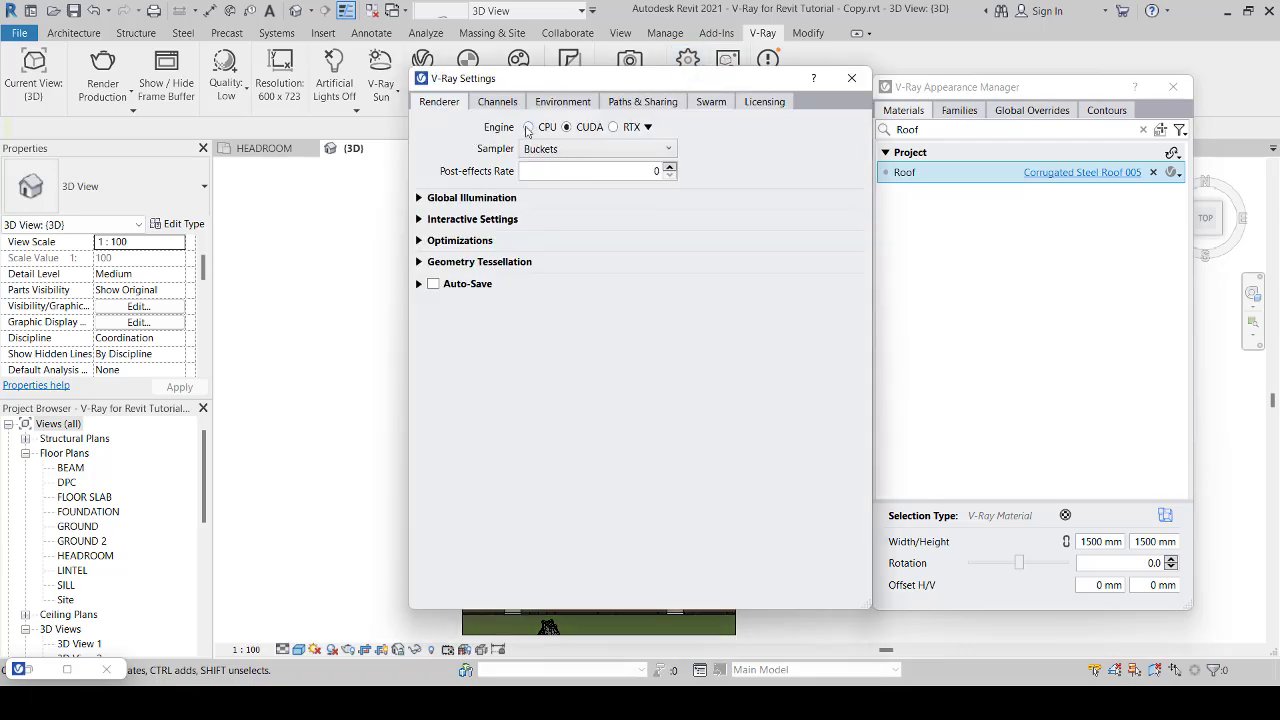
click(528, 127)
click(483, 103)
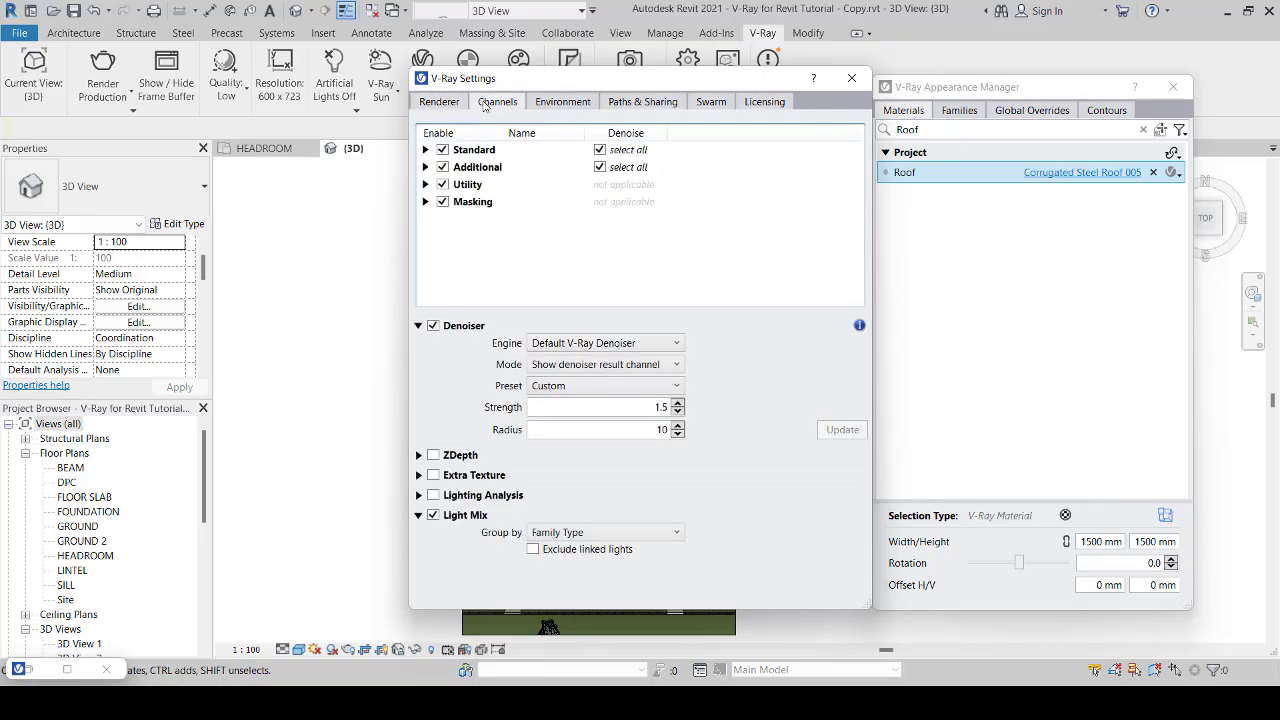
click(442, 149)
click(442, 167)
click(442, 184)
click(442, 201)
click(600, 149)
click(600, 167)
click(433, 325)
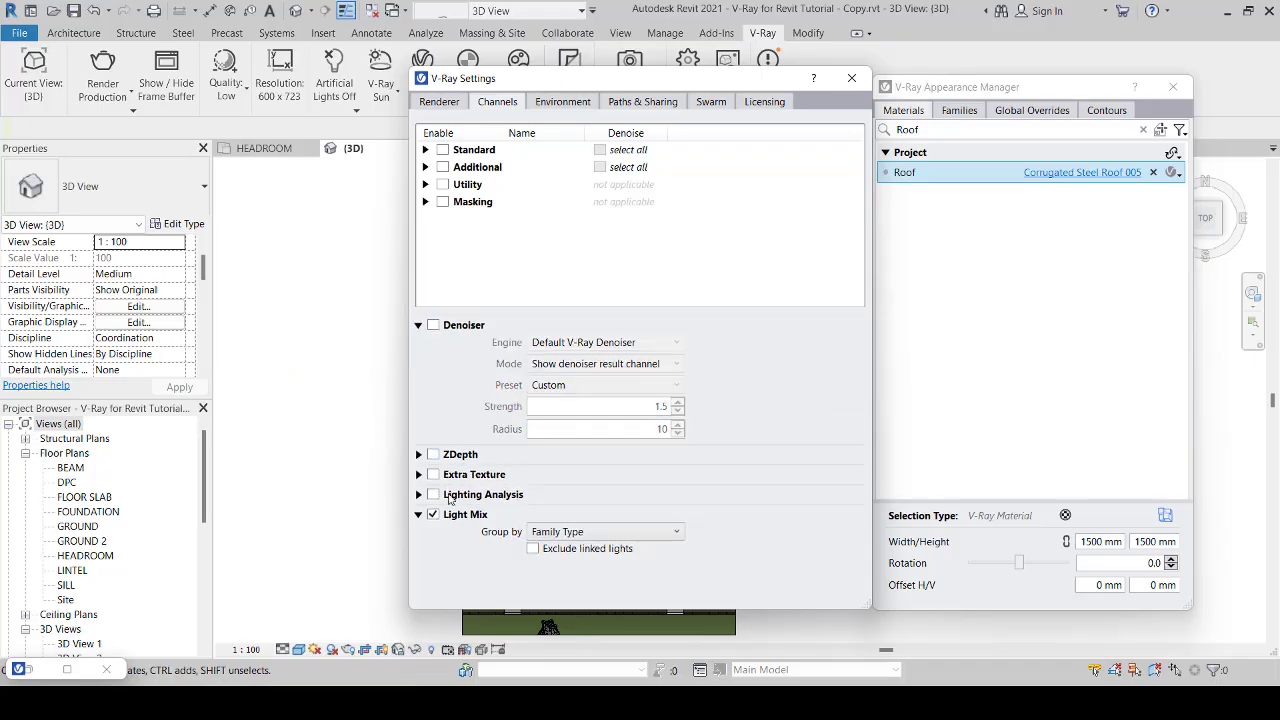
click(434, 515)
Step: Set the V-Ray sampler to Progressive and disable Ambient Occlusion under Global Illumination
click(440, 103)
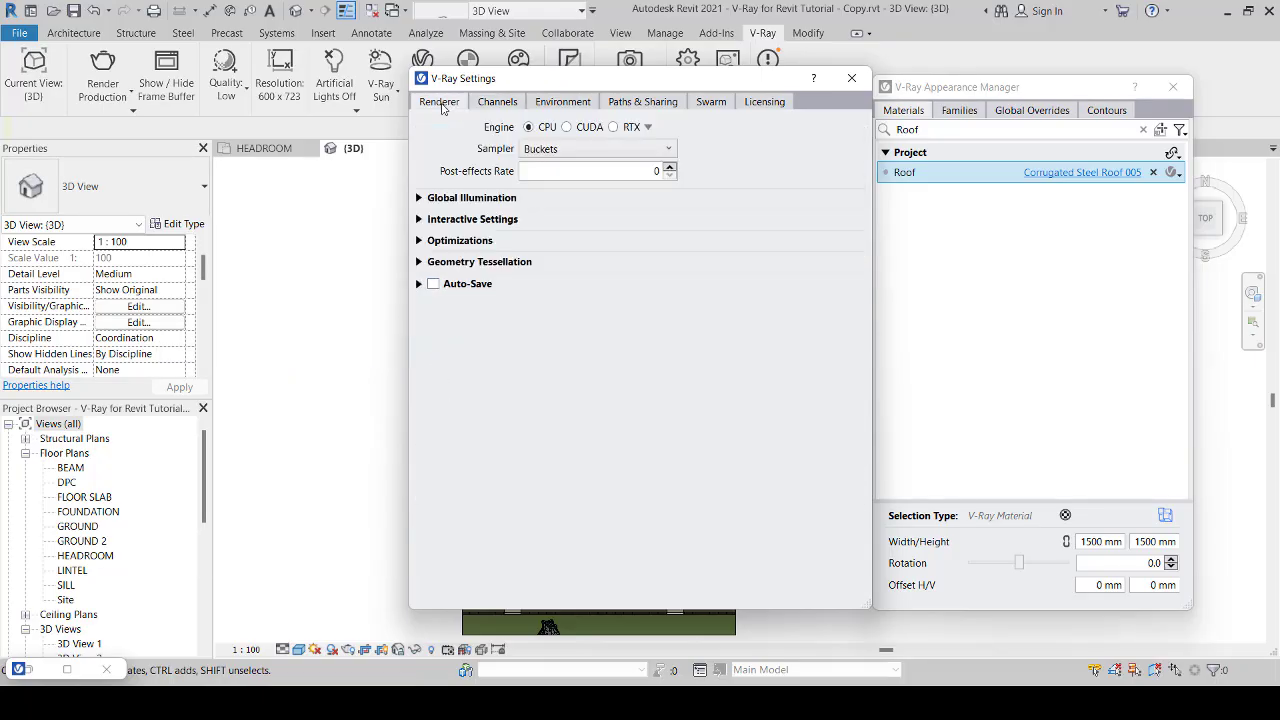
click(574, 154)
click(570, 180)
click(419, 198)
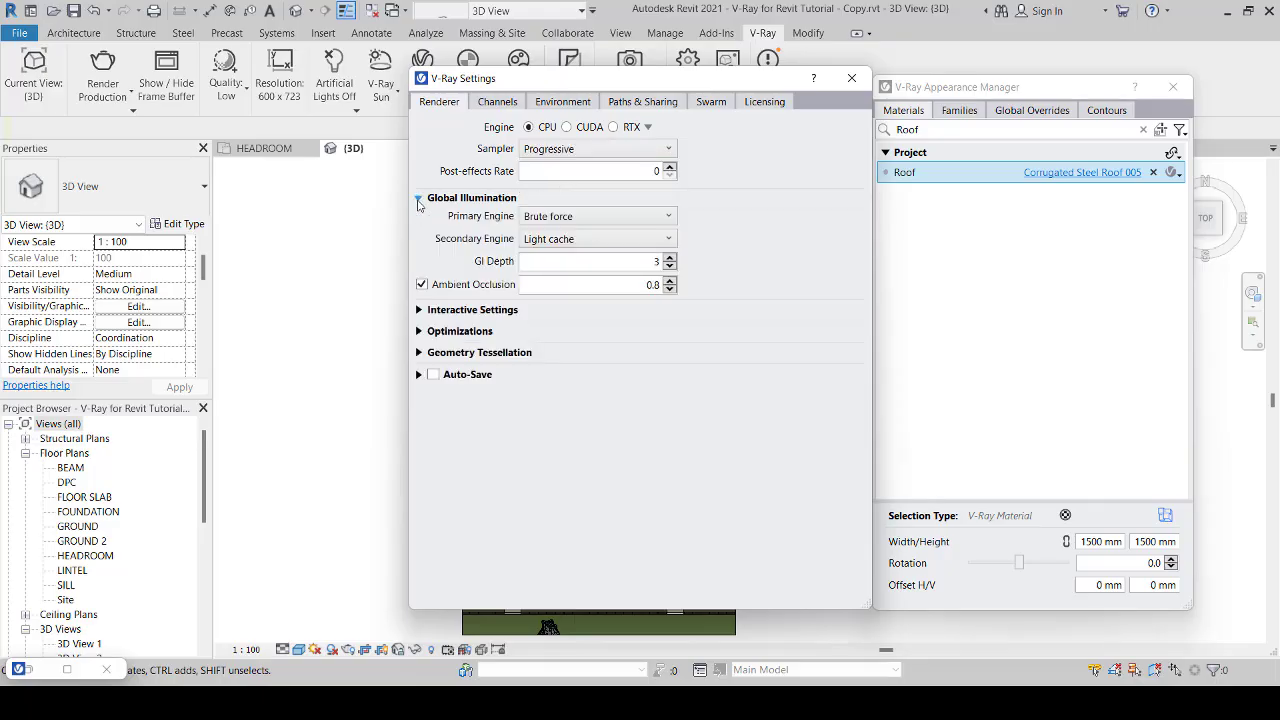
click(421, 285)
click(419, 198)
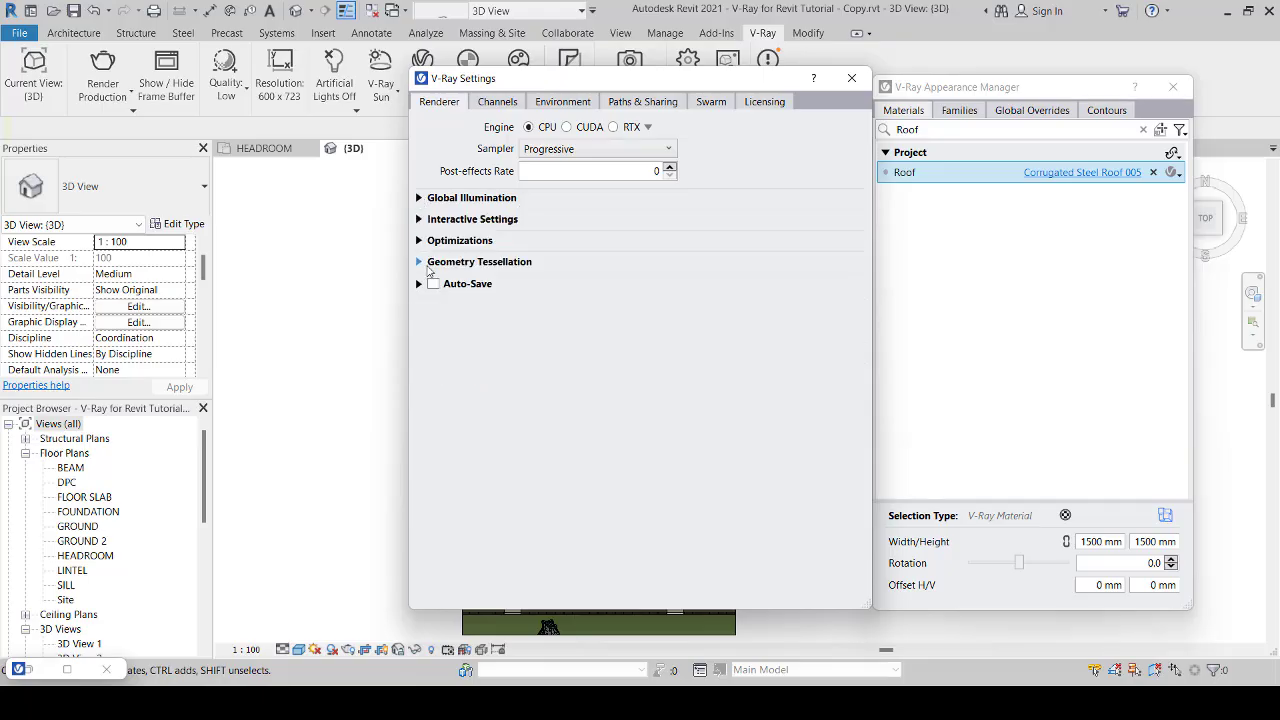
Step: Disable Use Trace Depth in Production in the renderer optimizations and close the V-Ray settings
click(419, 241)
click(526, 293)
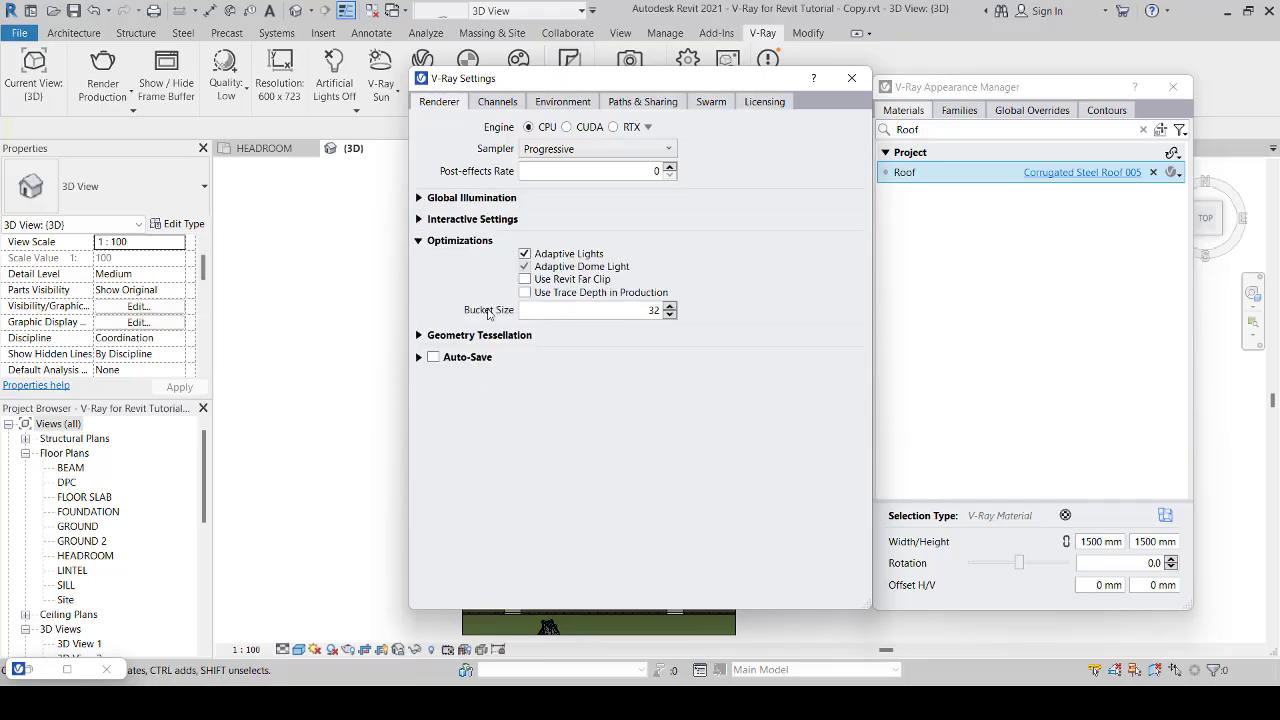
click(419, 243)
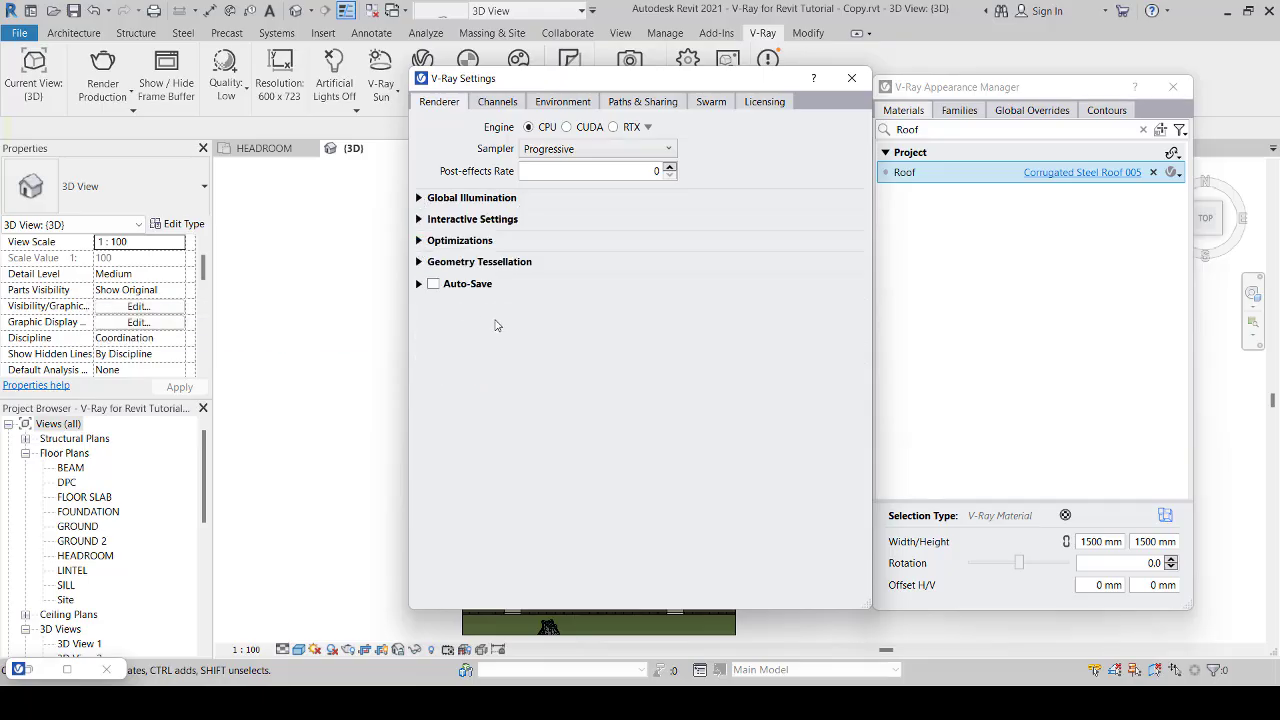
click(851, 78)
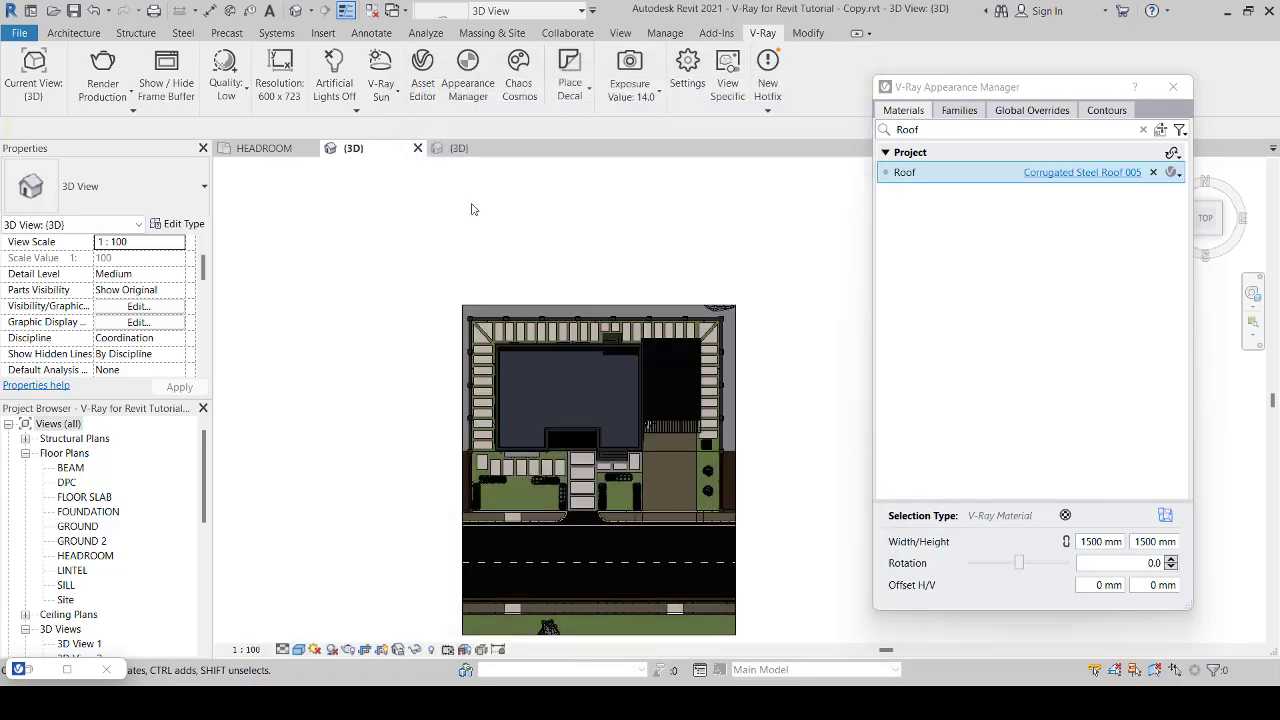
Step: Set the view's sun to the Sunlight from Top Right lighting preset with an altitude of 45°
click(316, 650)
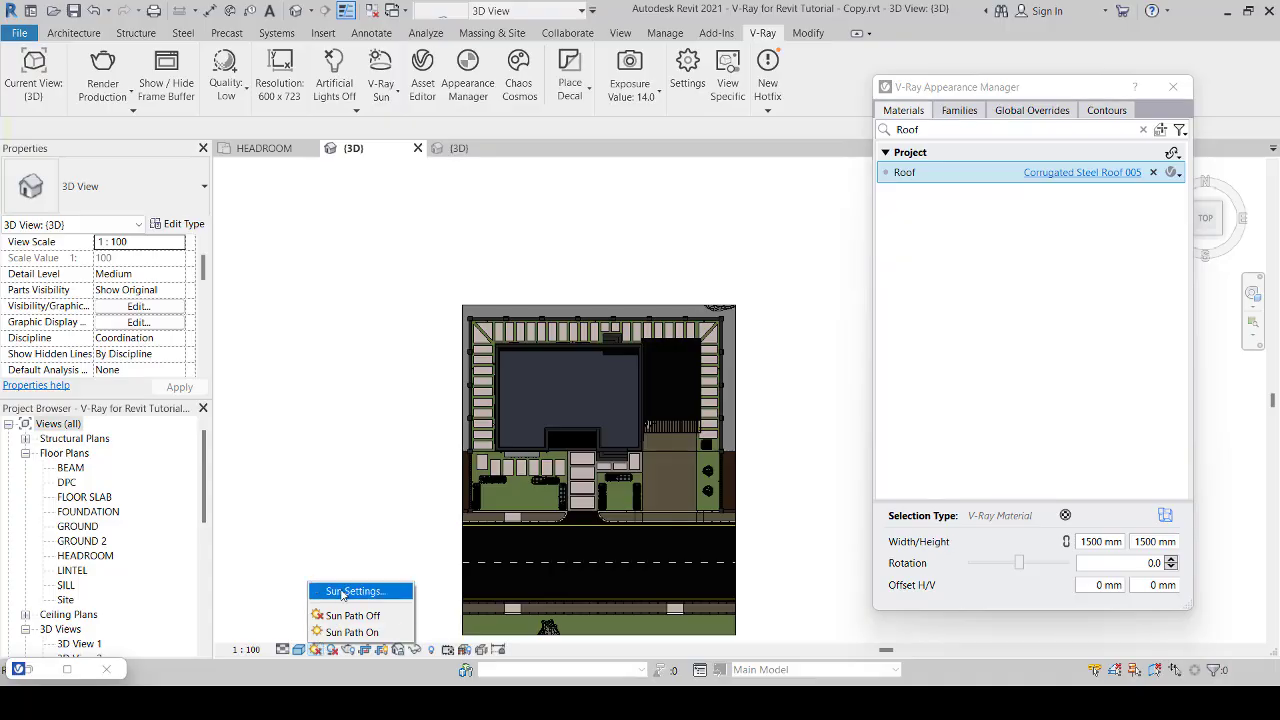
click(344, 592)
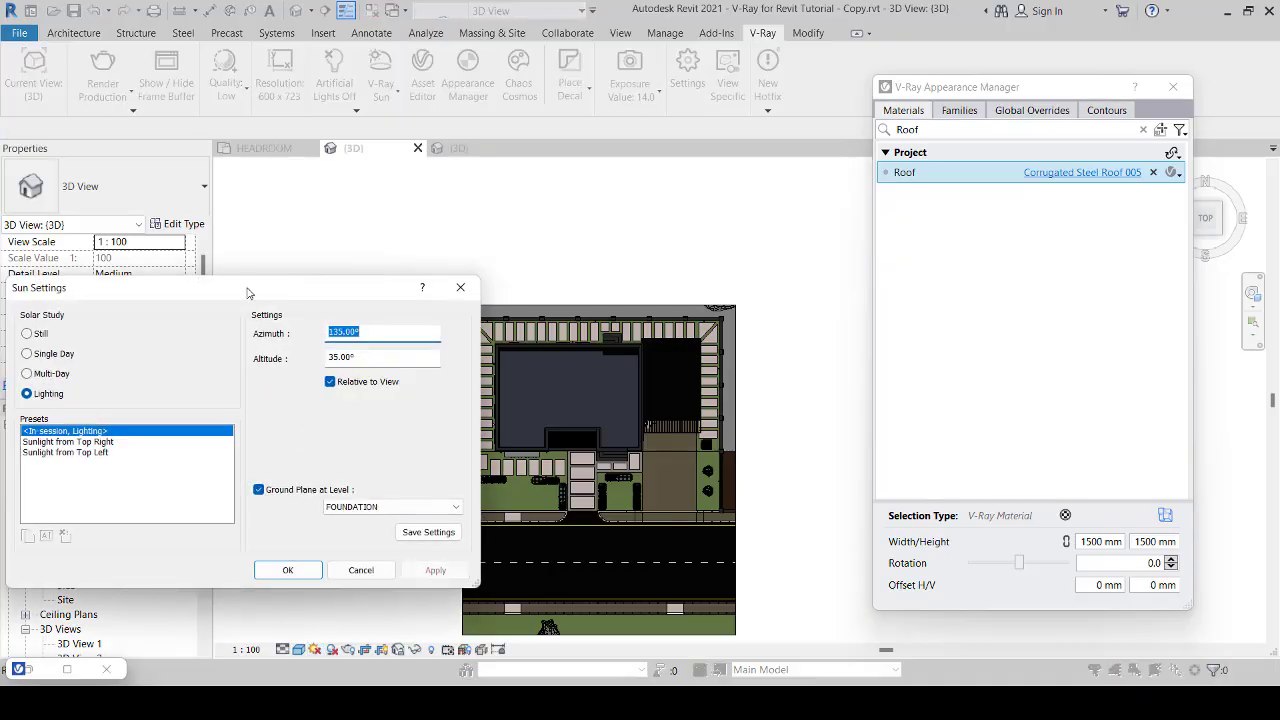
drag(250, 289, 323, 240)
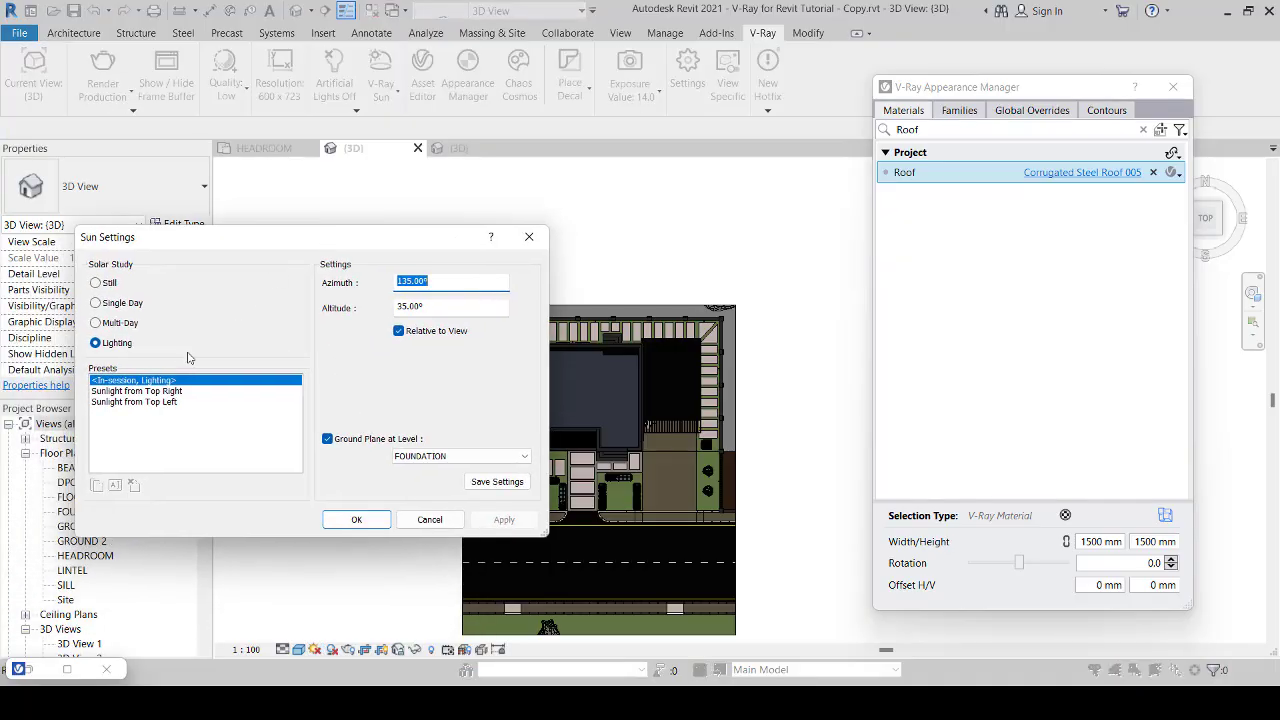
click(166, 391)
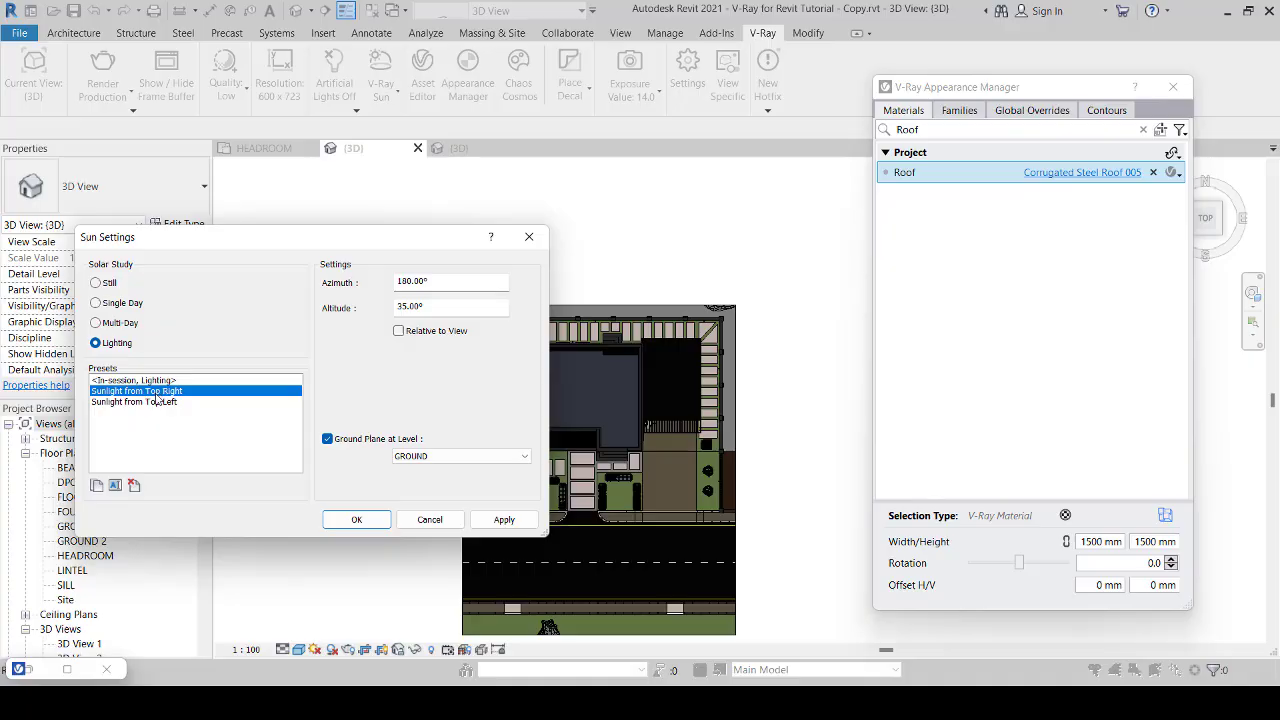
double_click(439, 306)
text(45)
click(453, 281)
drag(417, 240, 342, 204)
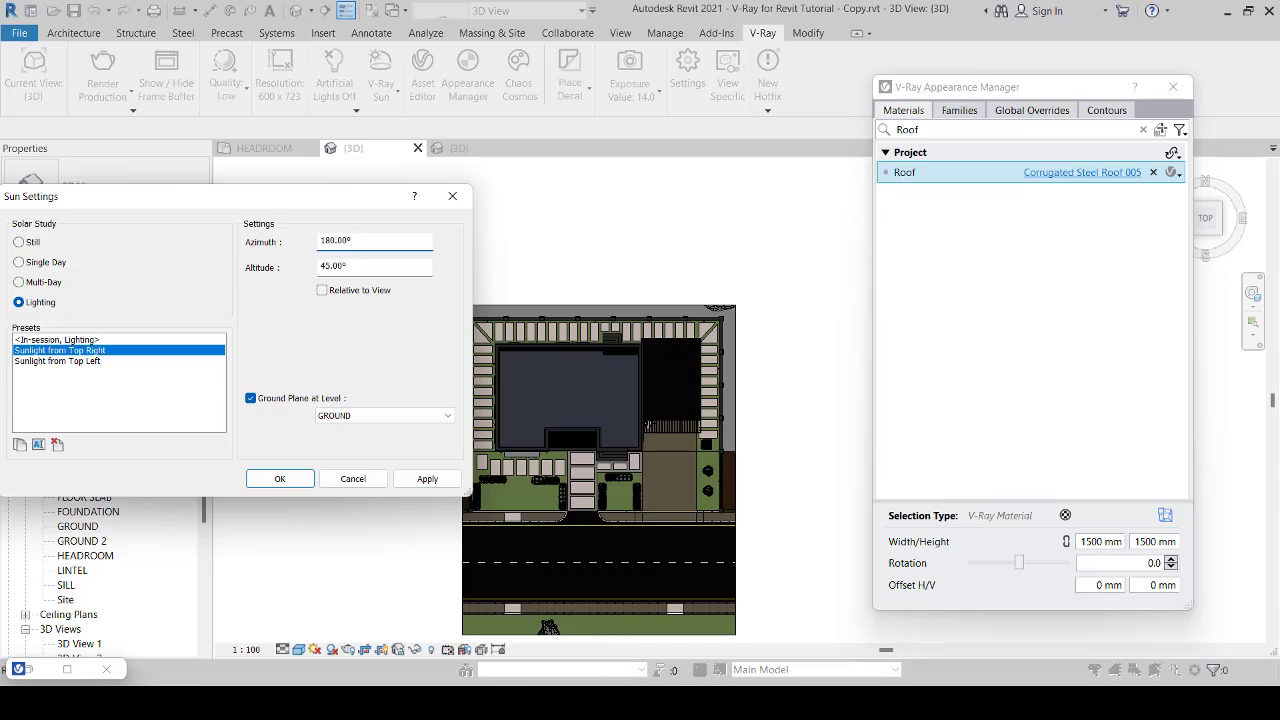
mouse_move(567, 700)
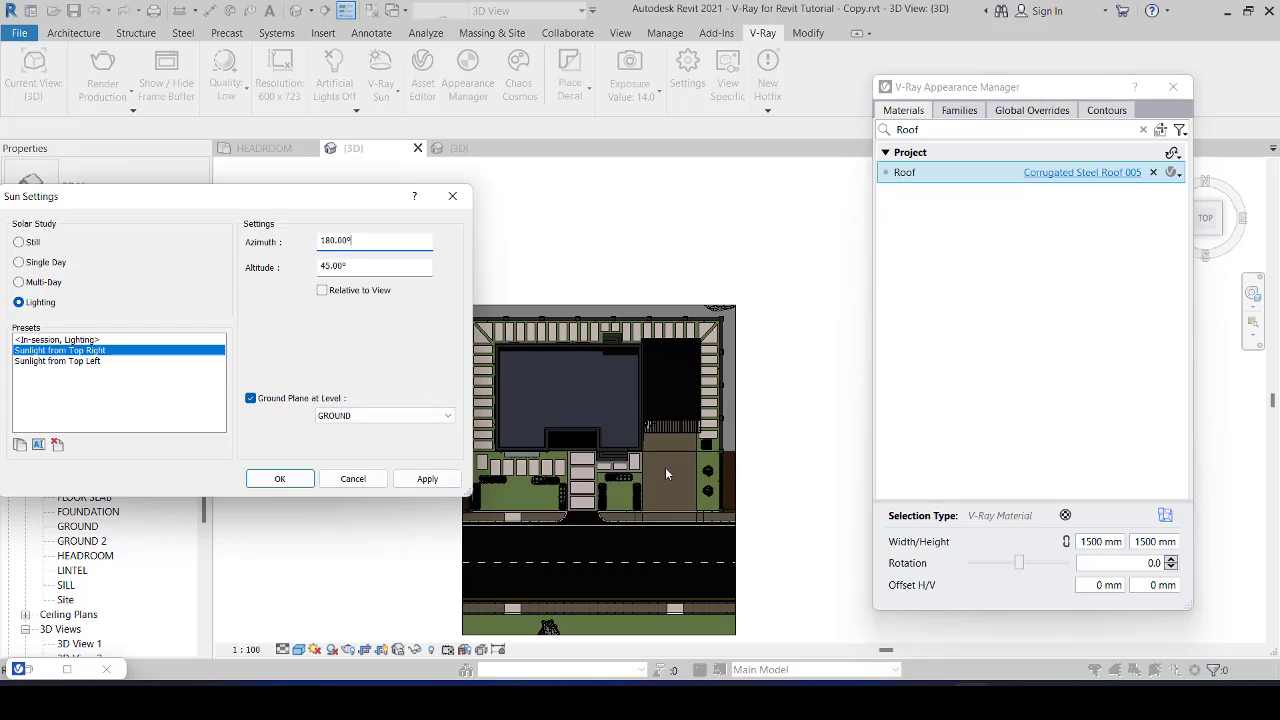
click(280, 478)
Step: Set the view's graphic display lighting to Sun 100, Ambient Light 6 and Shadows 12
click(299, 650)
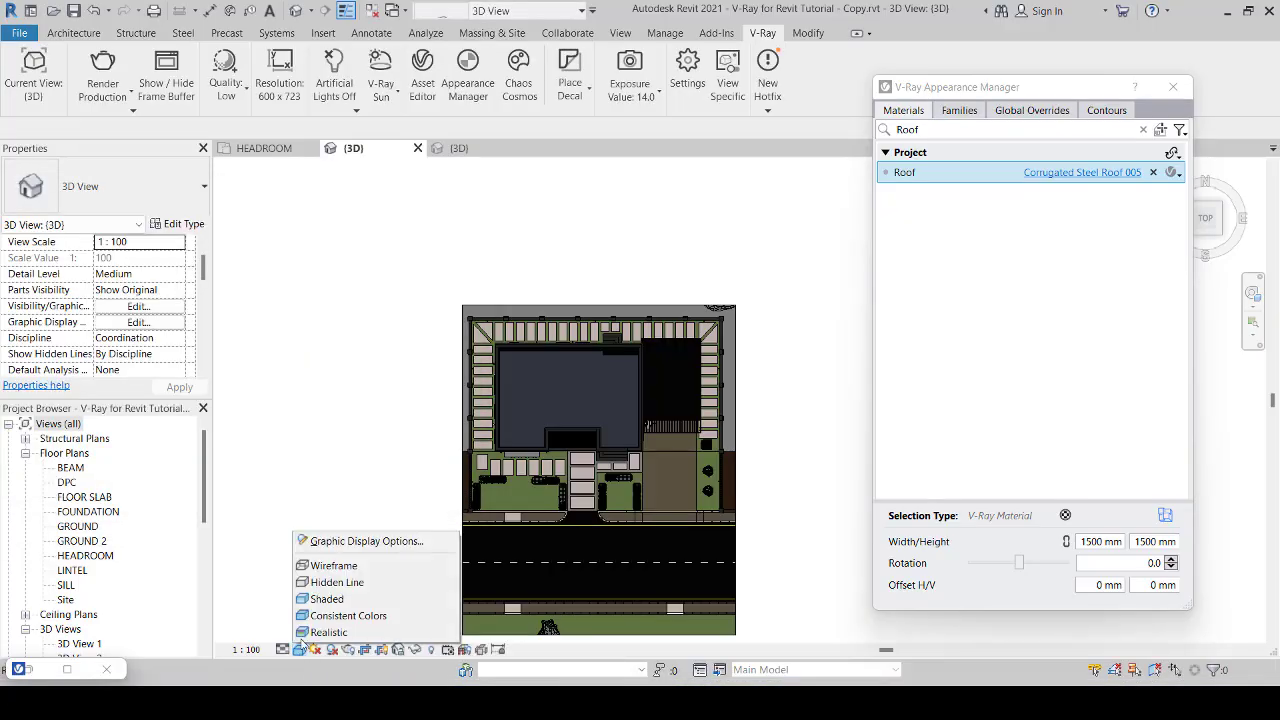
click(324, 546)
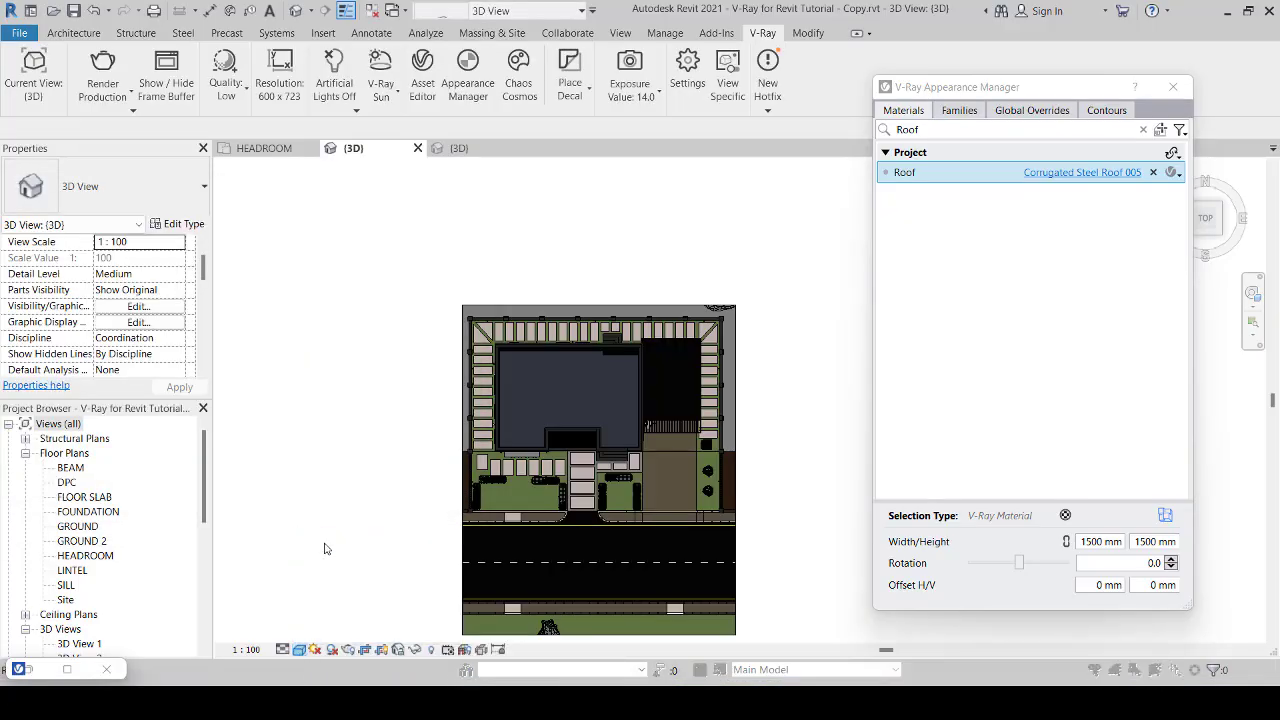
click(51, 278)
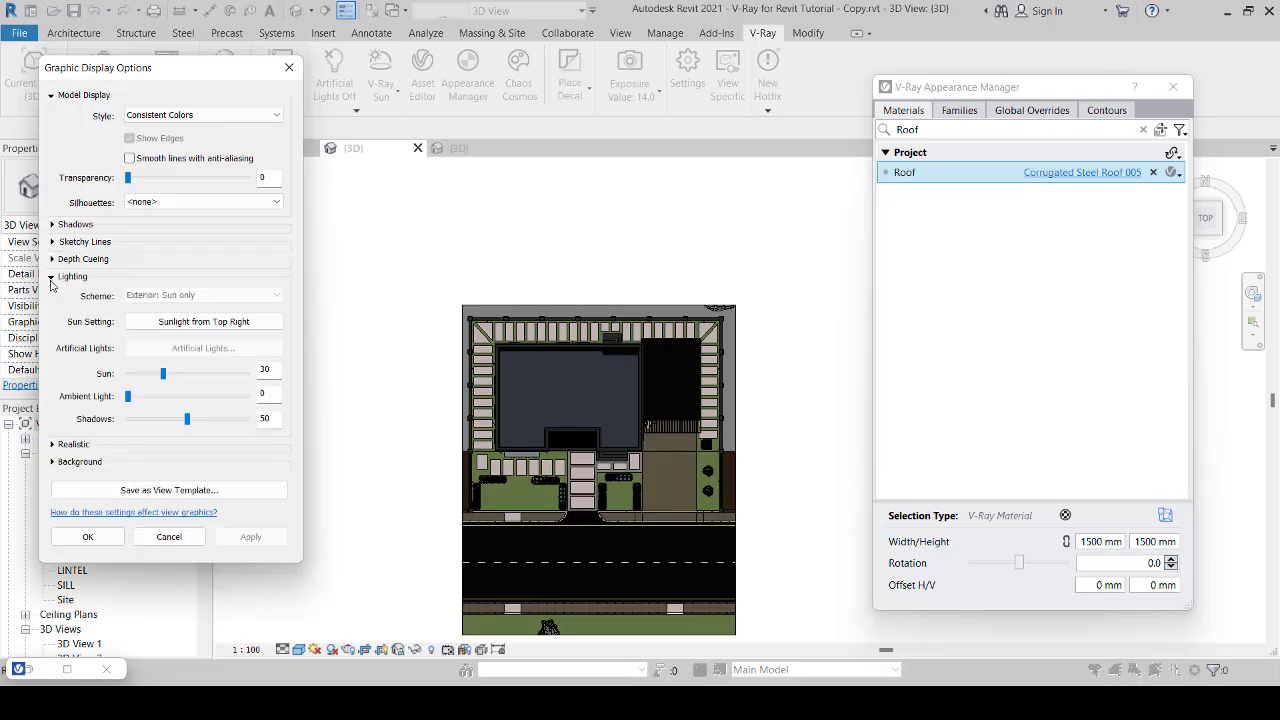
double_click(268, 370)
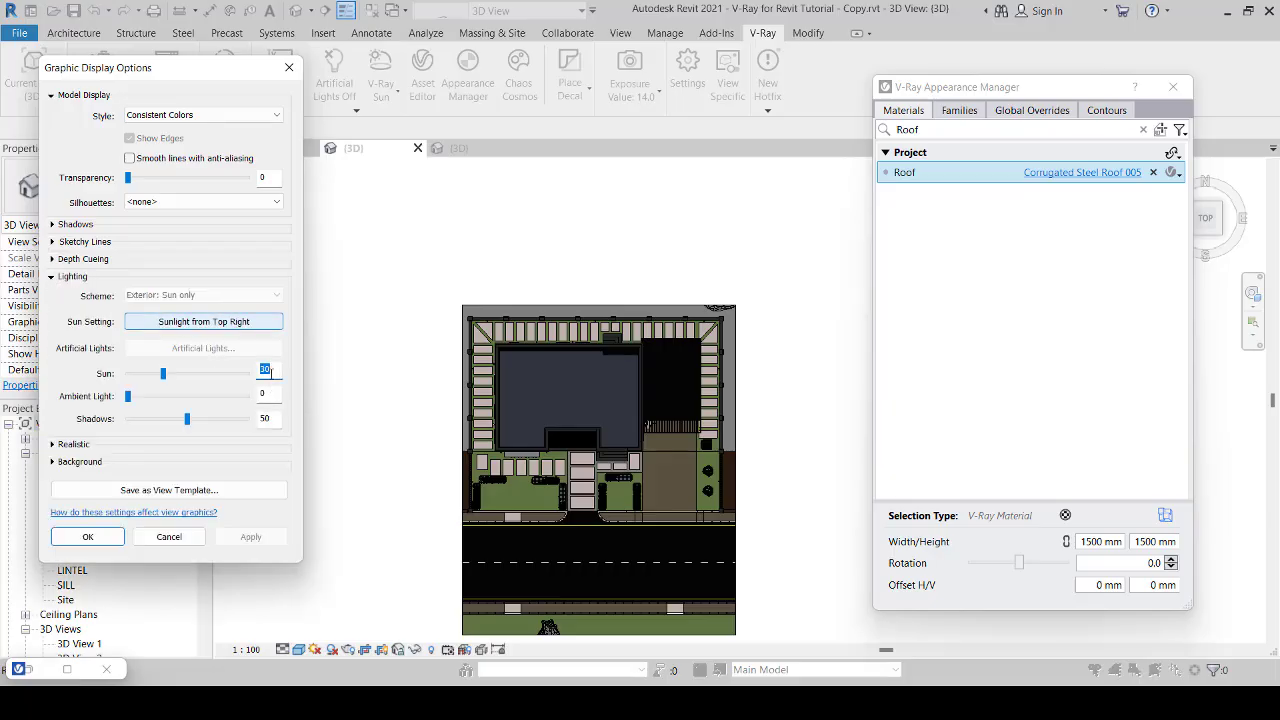
text(100)
double_click(279, 396)
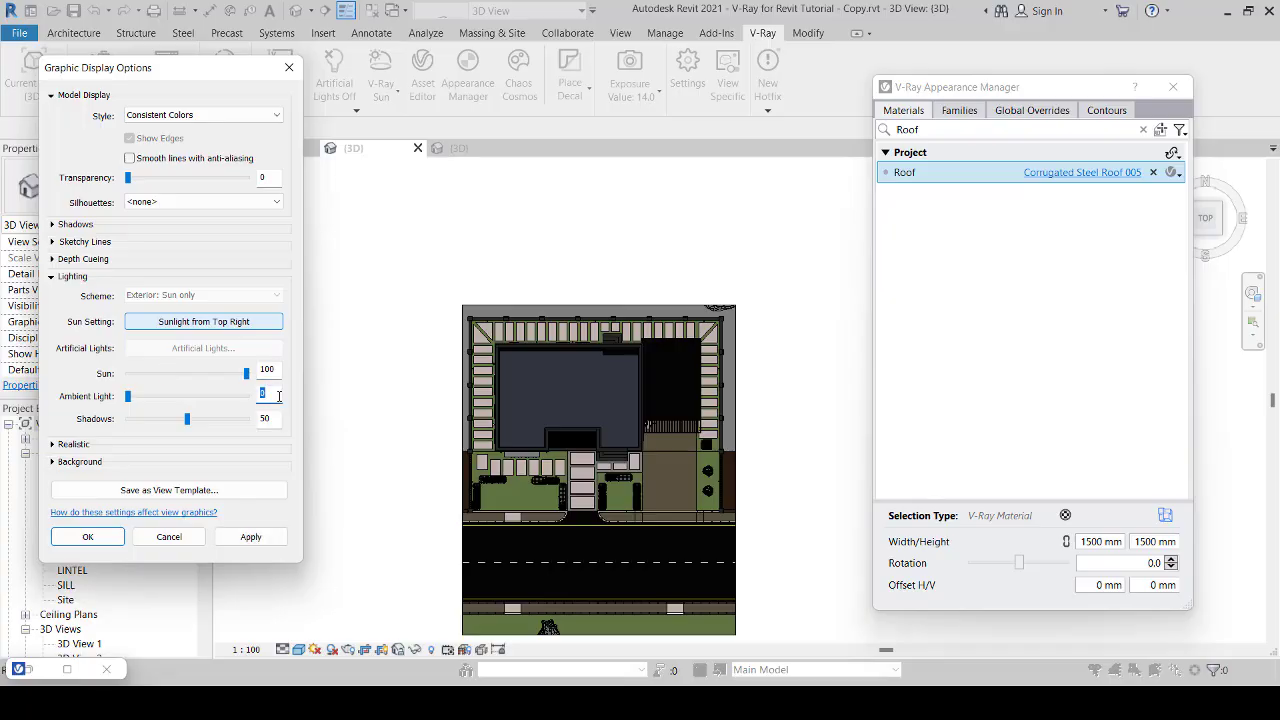
text(6)
double_click(276, 417)
text(12)
key(Tab)
click(266, 541)
click(266, 541)
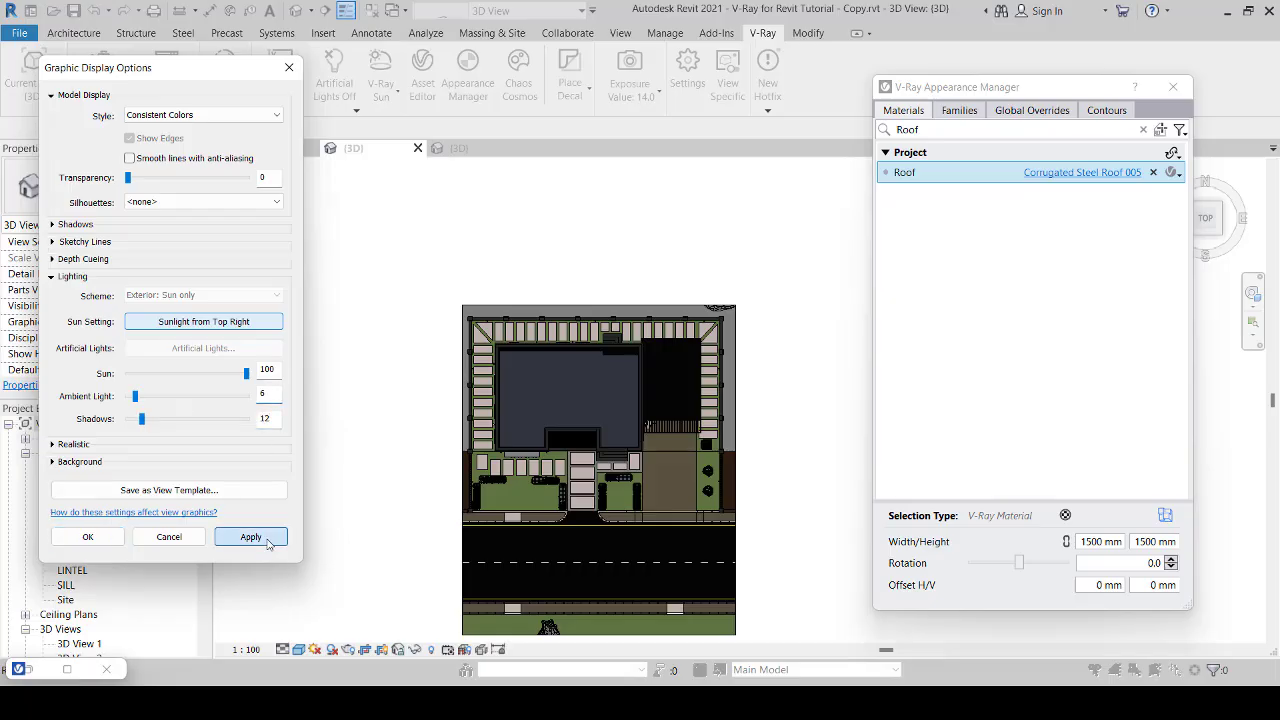
click(86, 540)
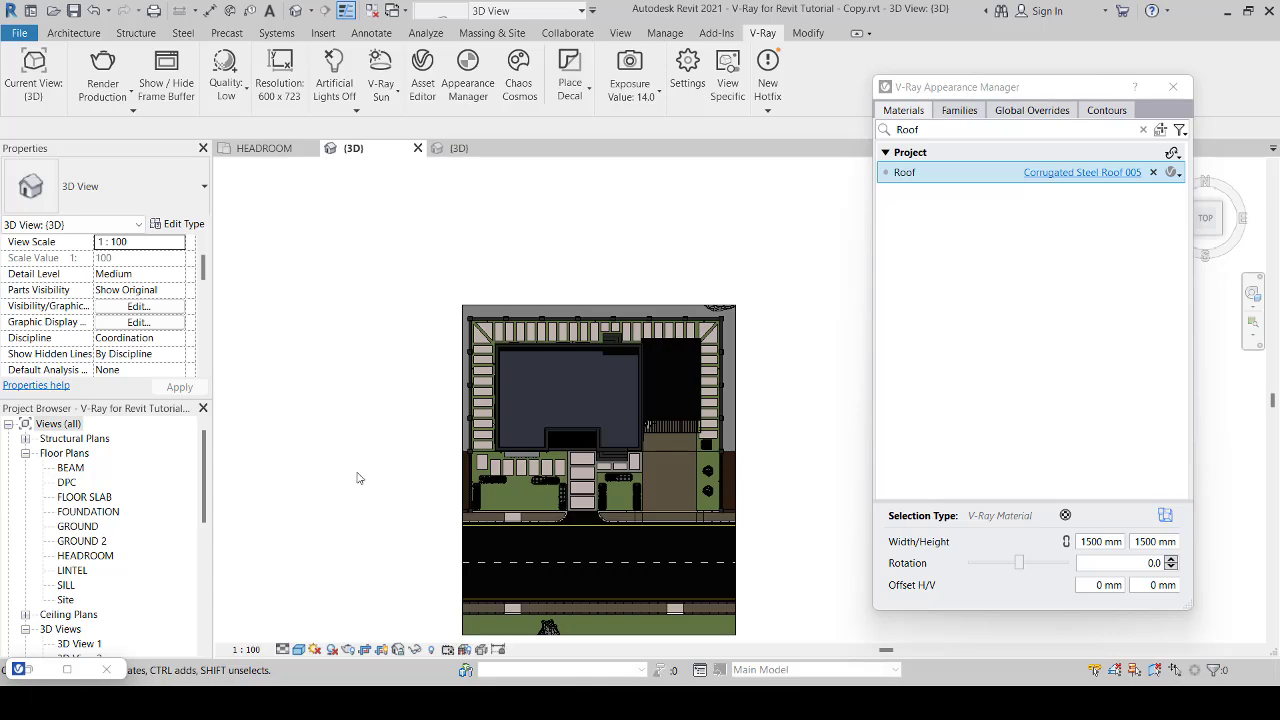
Step: Run a test V-Ray production render of the top {3D} view and abort it, minimizing the Frame Buffer
click(110, 62)
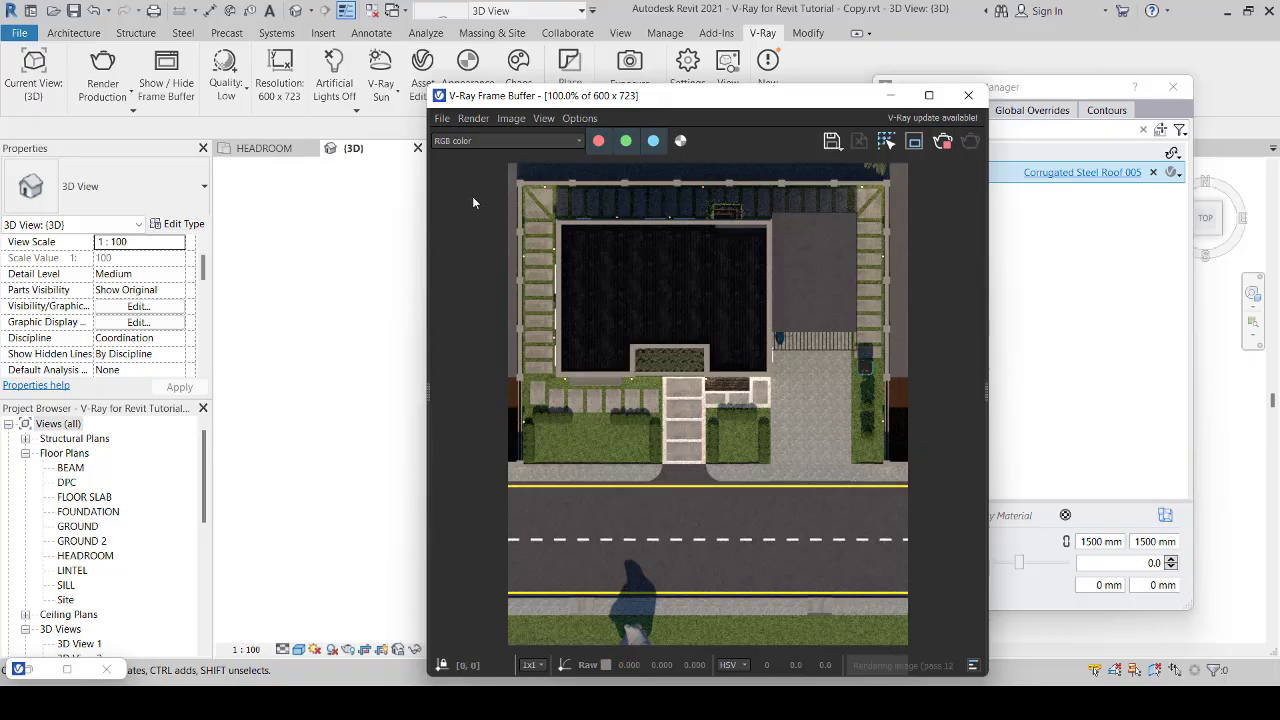
click(942, 145)
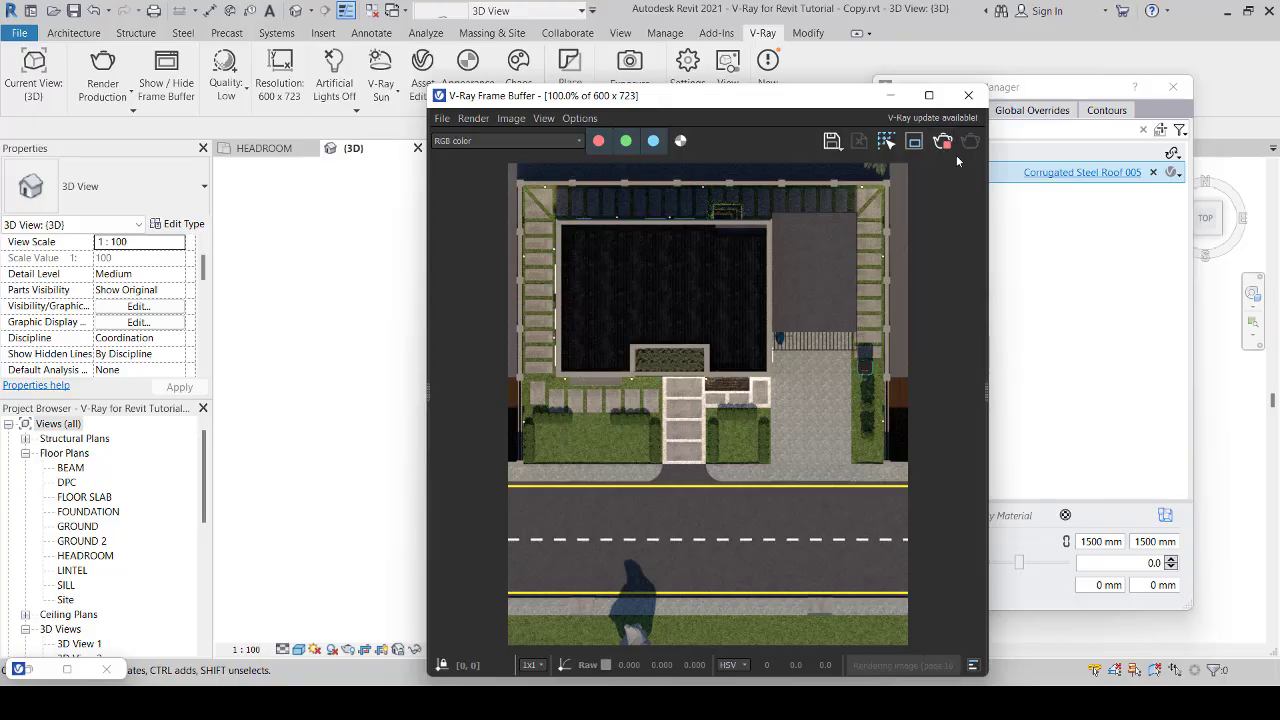
click(889, 97)
Step: Delete the eastern cover slab spanning the drain on the south side of the road
middle_drag(765, 571, 767, 549)
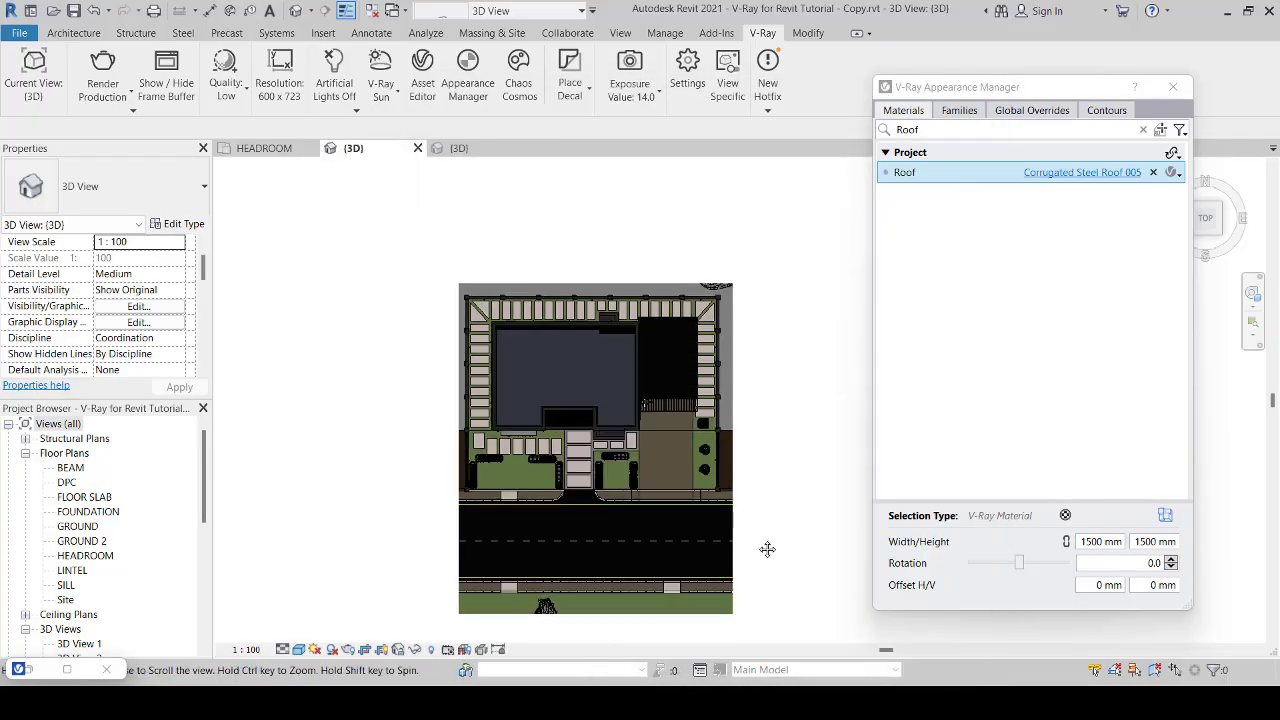
scroll(595, 590, up, 2)
scroll(595, 596, up, 3)
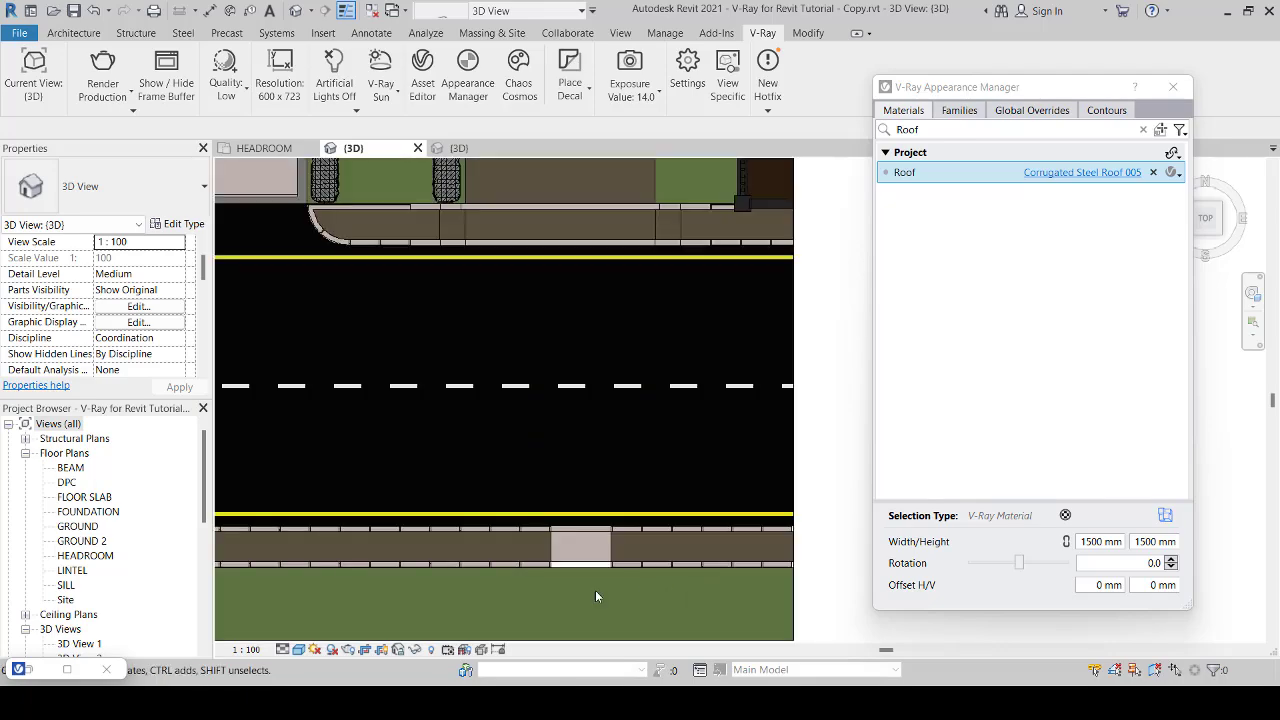
scroll(595, 596, down, 2)
middle_drag(595, 596, 763, 449)
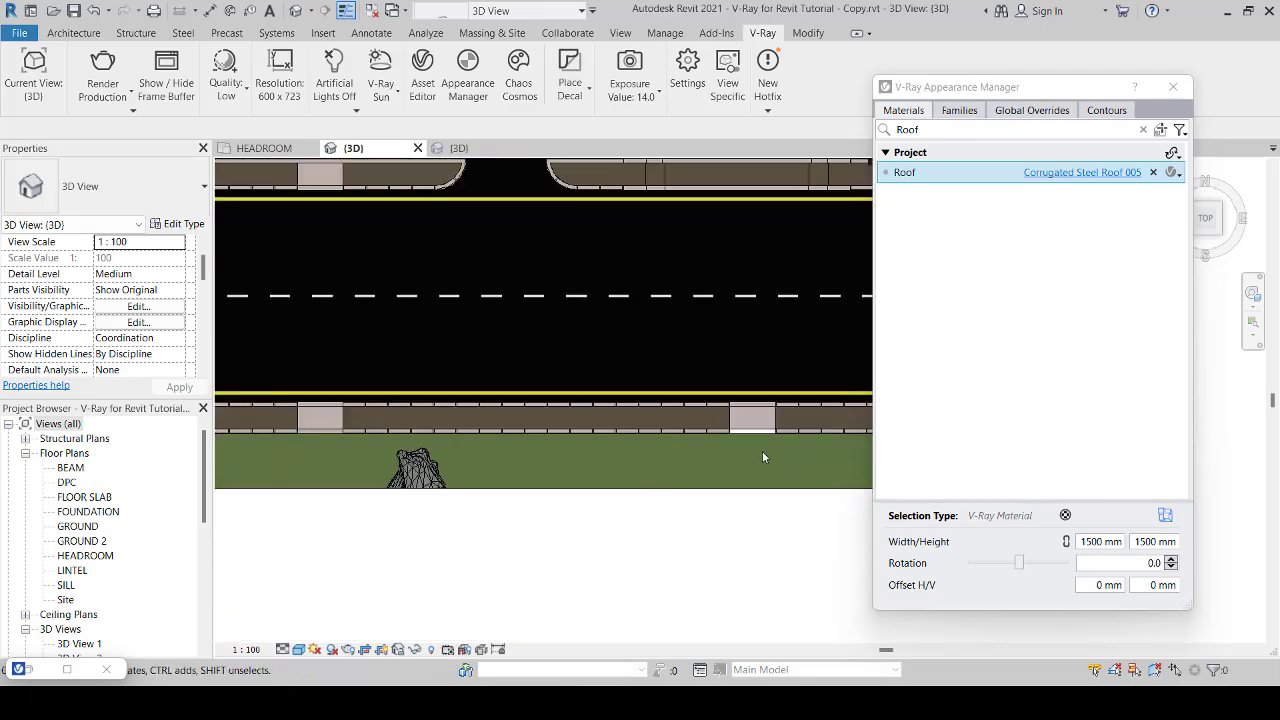
scroll(762, 457, down, 1)
scroll(762, 440, up, 2)
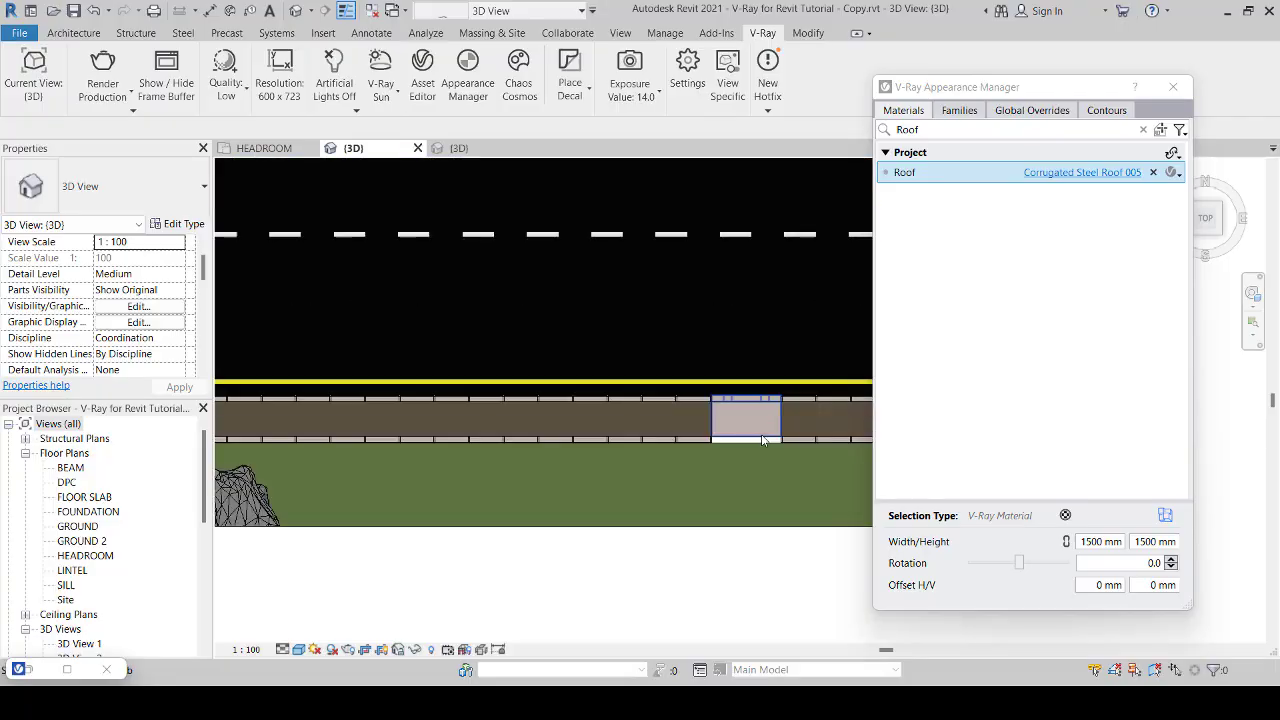
scroll(762, 440, up, 1)
click(746, 438)
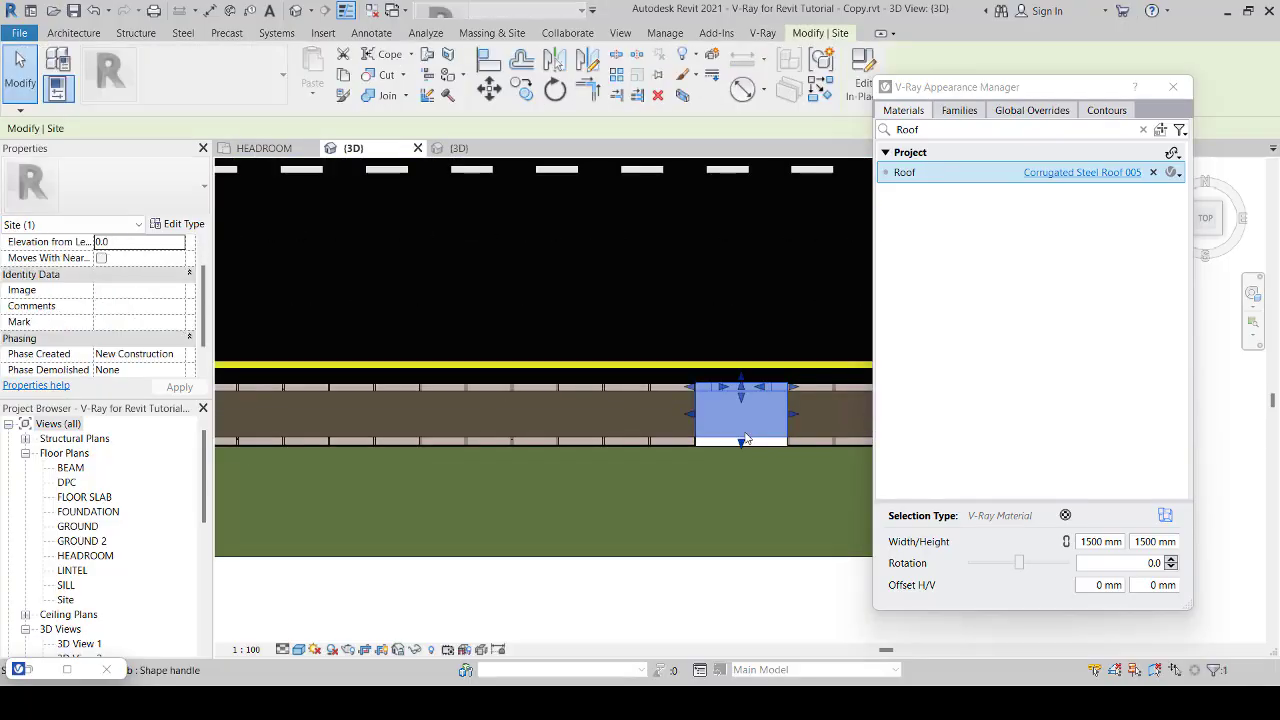
key(Escape)
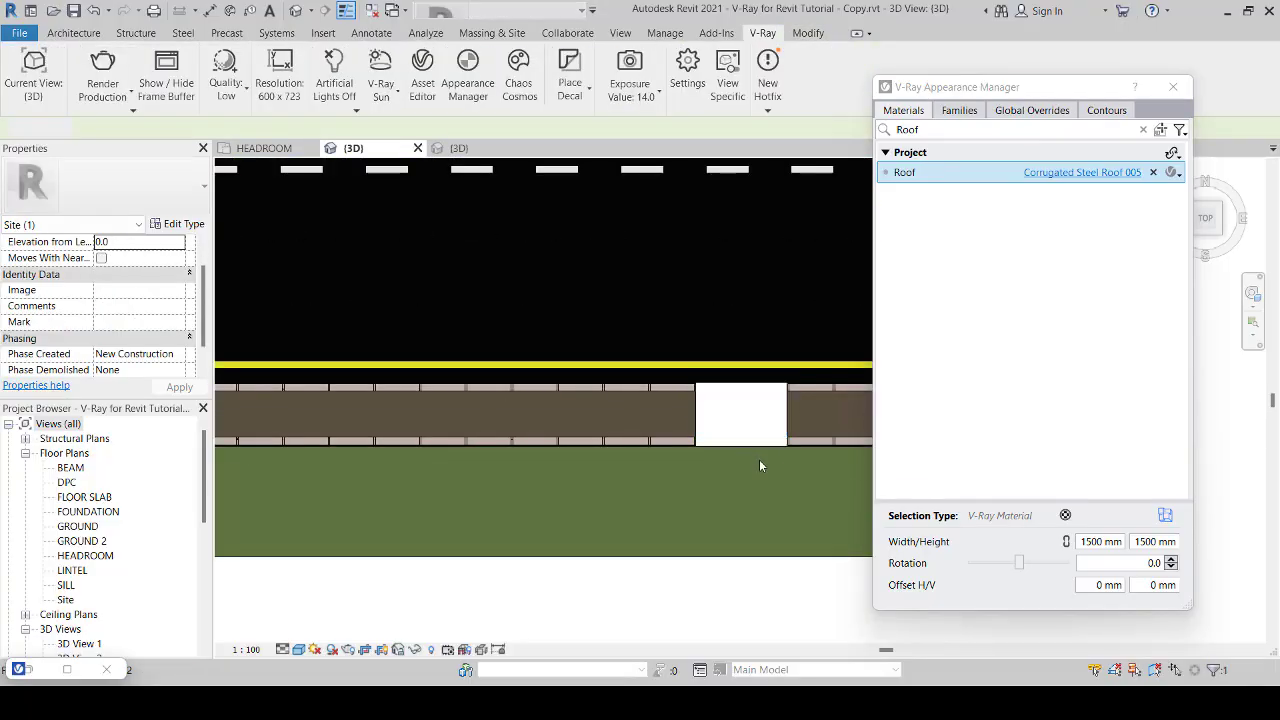
scroll(760, 458, down, 1)
scroll(433, 452, down, 3)
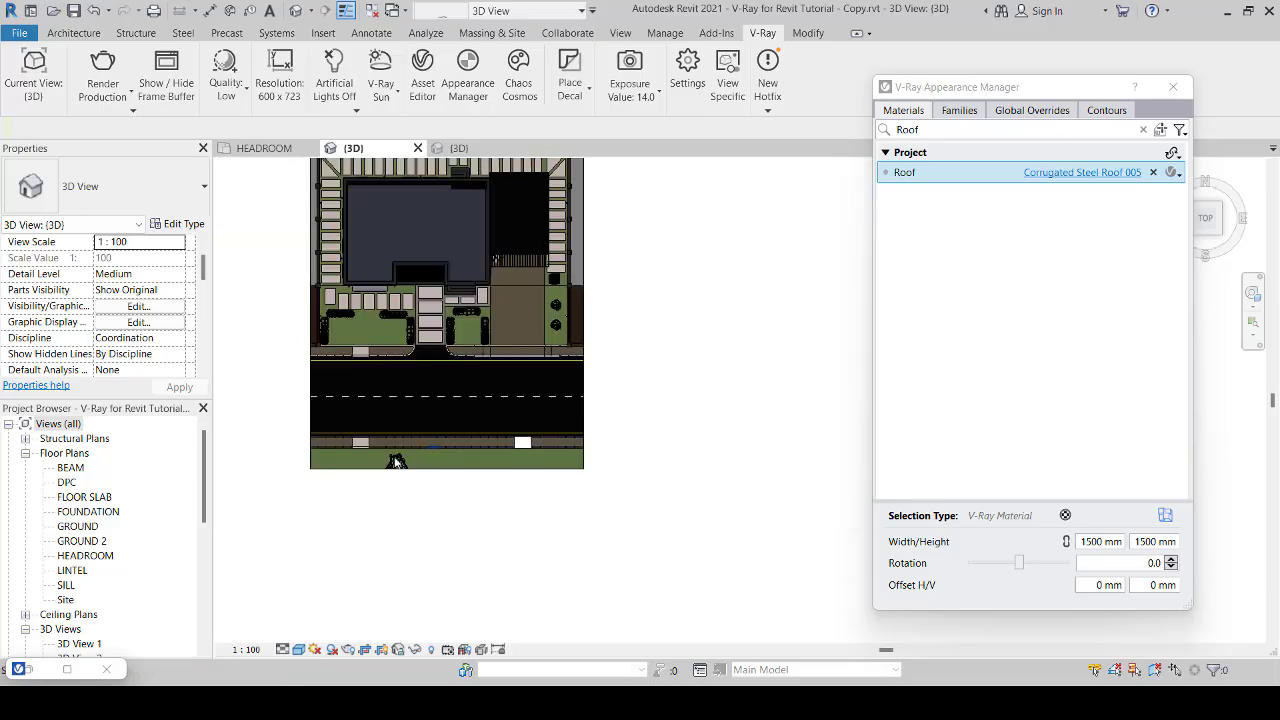
Step: Copy the western drain cover slab from its lower-left corner into the empty eastern gap on the south side of the road
scroll(364, 446, up, 2)
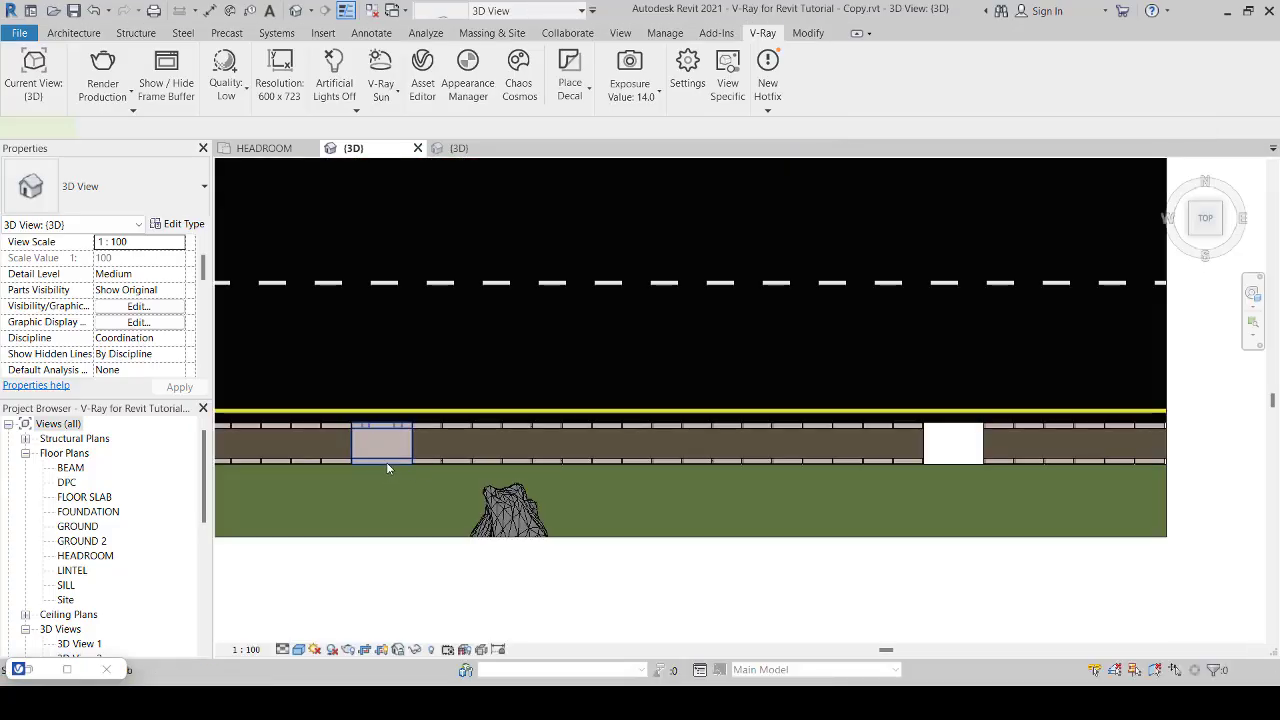
click(386, 462)
click(522, 92)
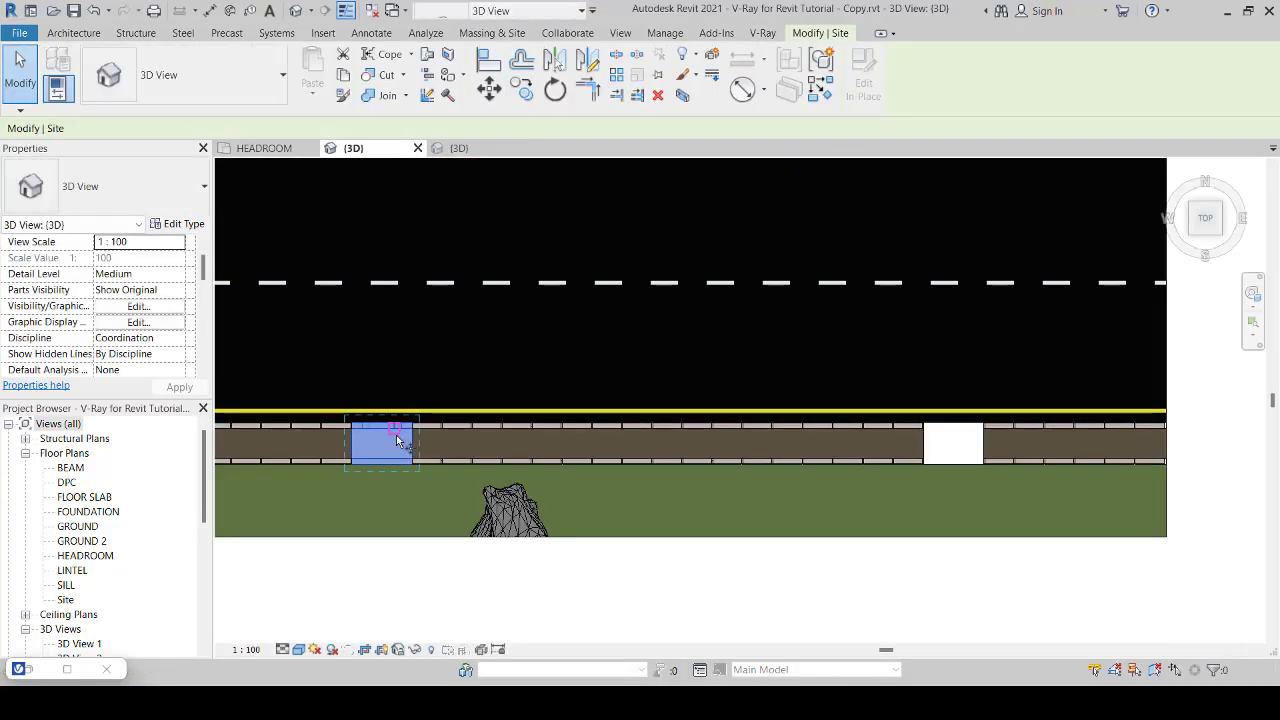
scroll(274, 466, up, 6)
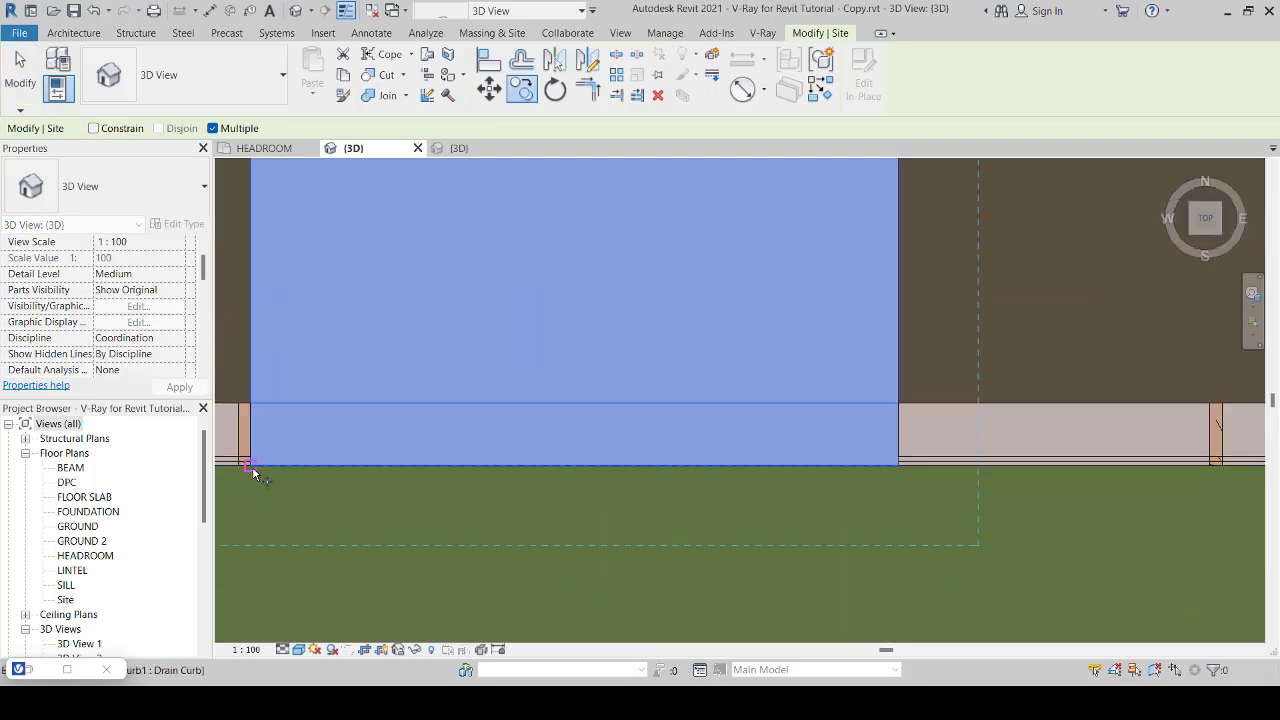
click(253, 468)
scroll(252, 468, down, 5)
scroll(252, 468, down, 4)
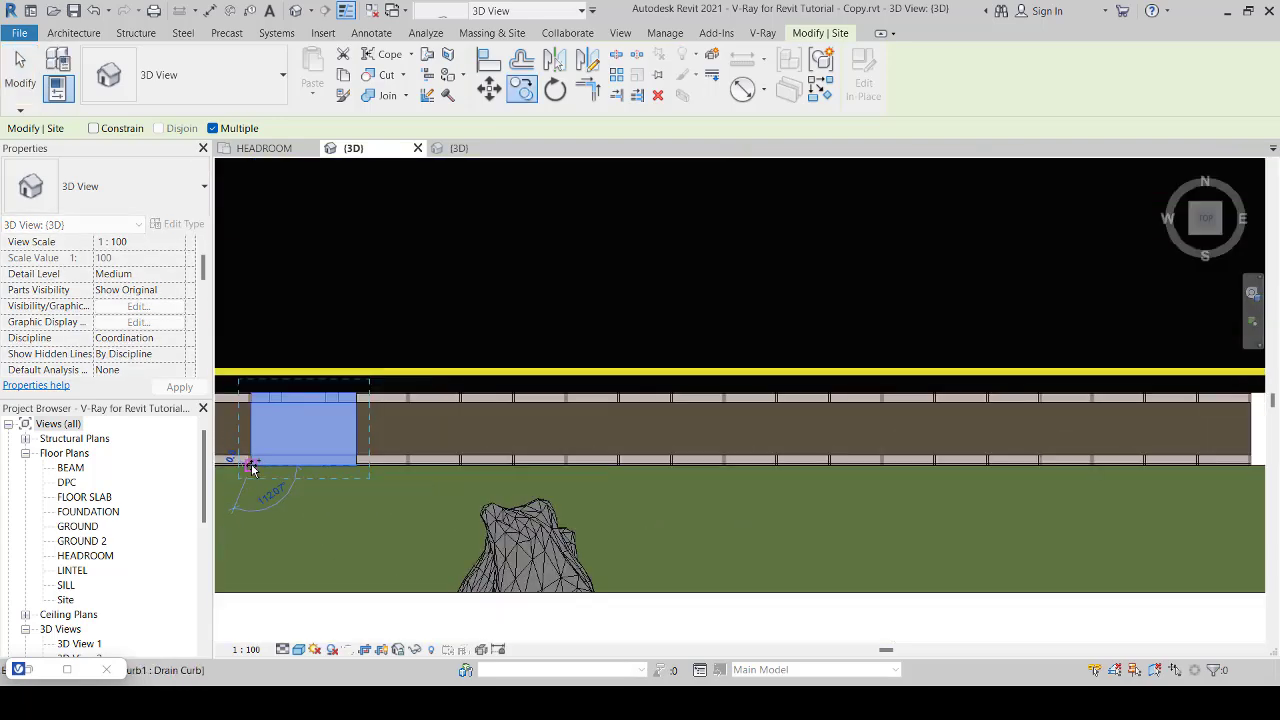
scroll(845, 486, up, 4)
scroll(846, 488, up, 4)
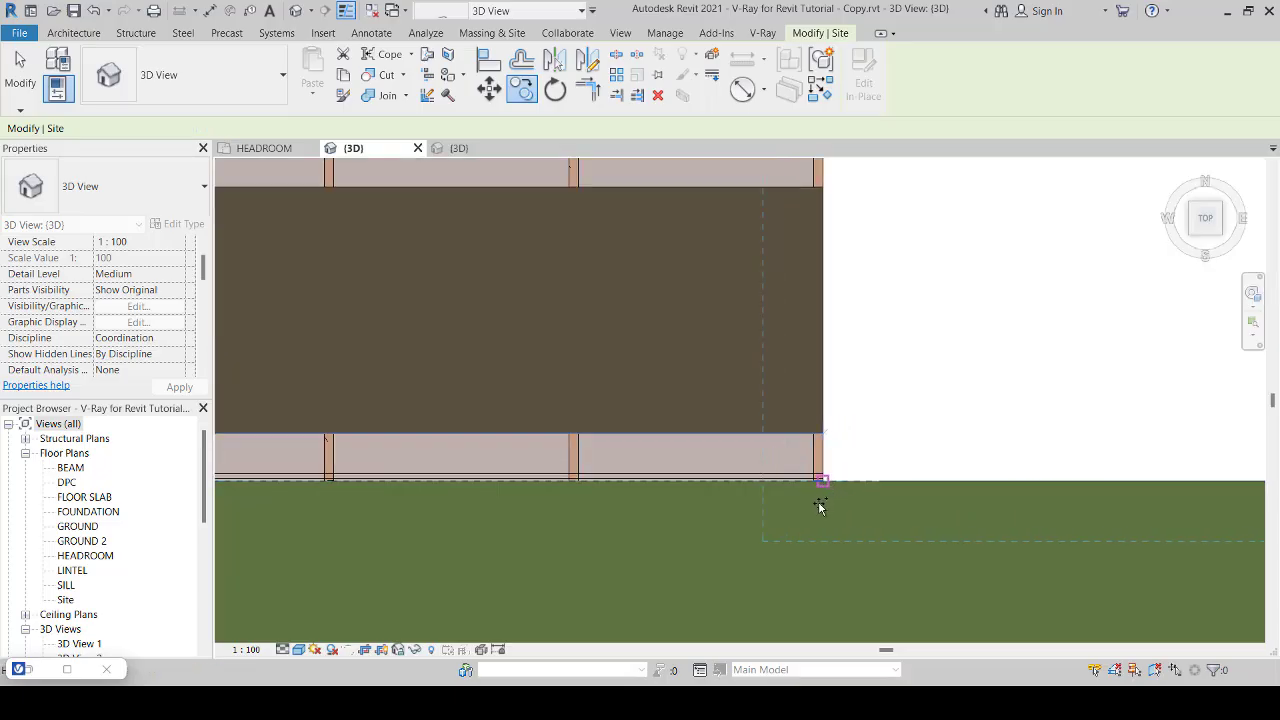
scroll(820, 507, down, 5)
right_click(733, 282)
click(758, 293)
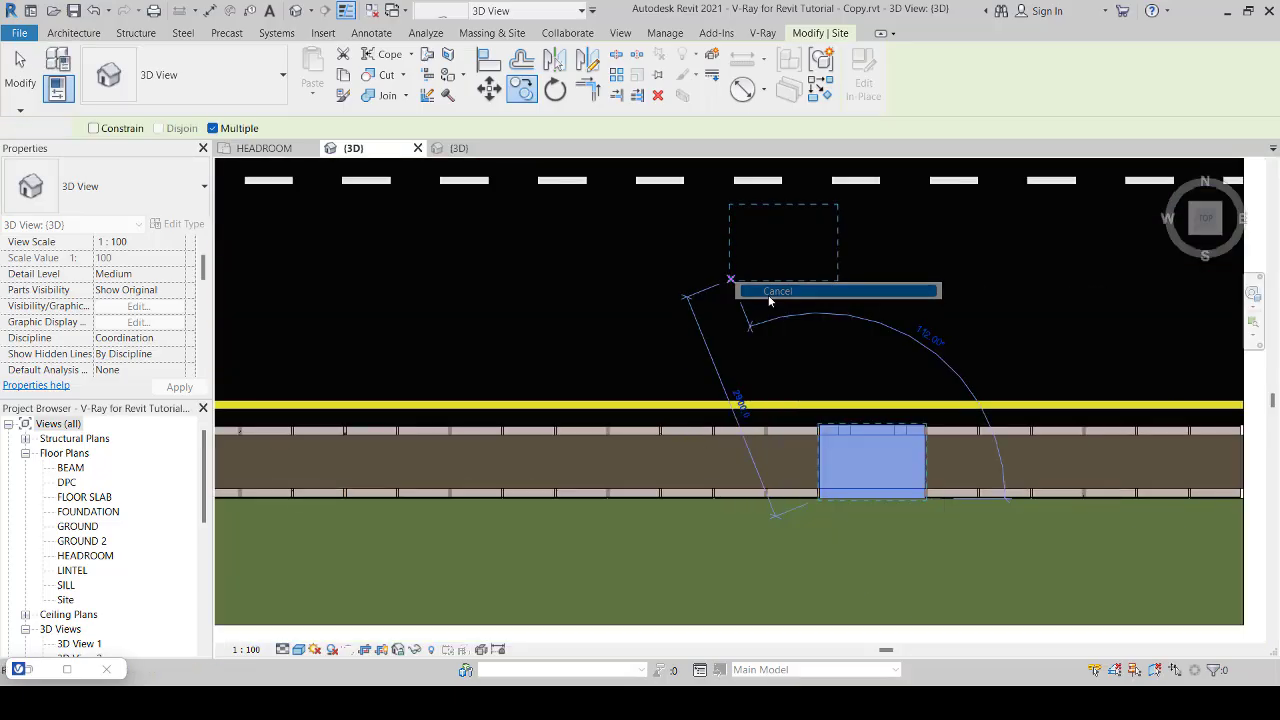
scroll(760, 302, down, 5)
scroll(760, 309, down, 3)
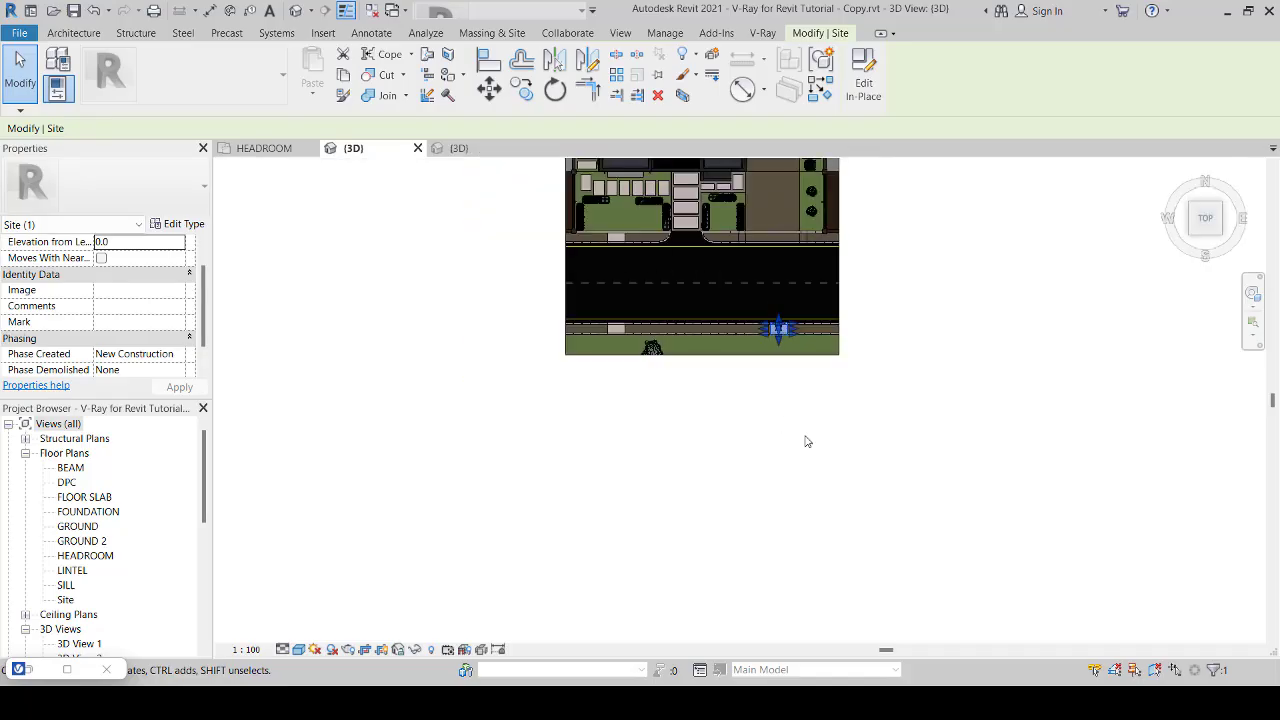
key(Escape)
middle_drag(866, 323, 866, 419)
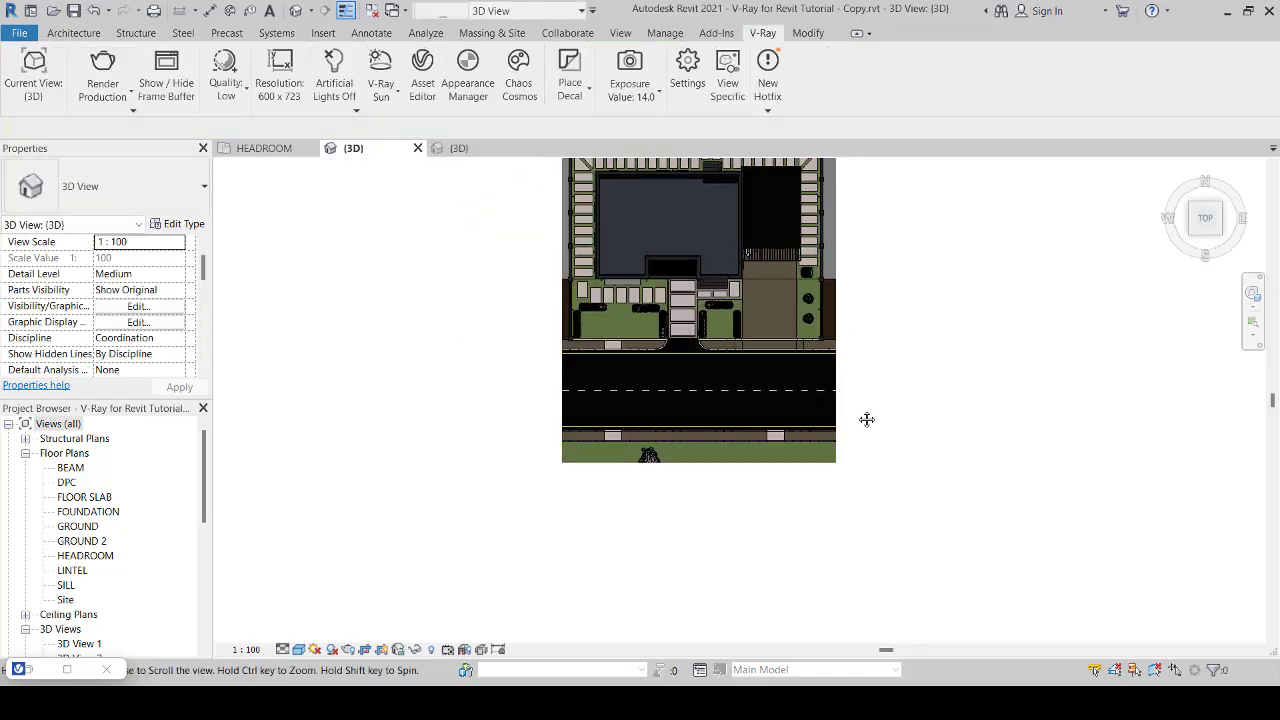
Step: Reopen the V-Ray Appearance Manager and pick the material of the gray ground surface just outside the east fence
click(476, 83)
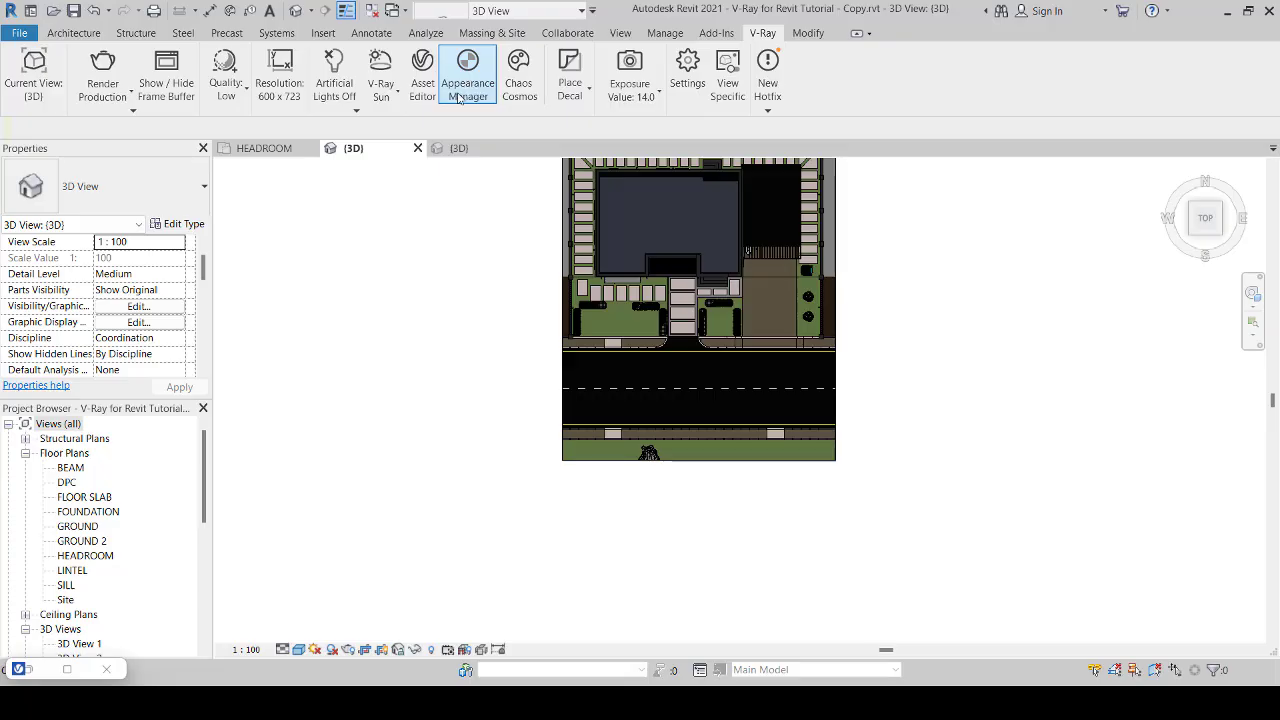
click(475, 77)
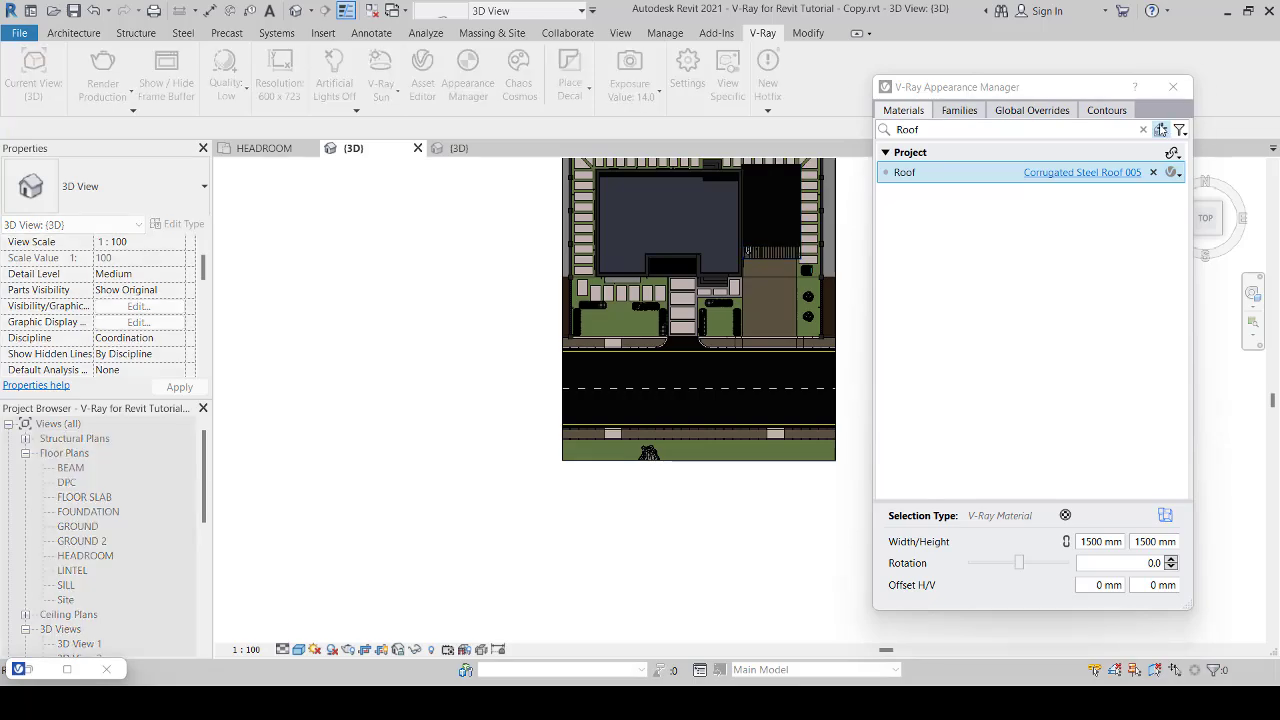
click(1160, 130)
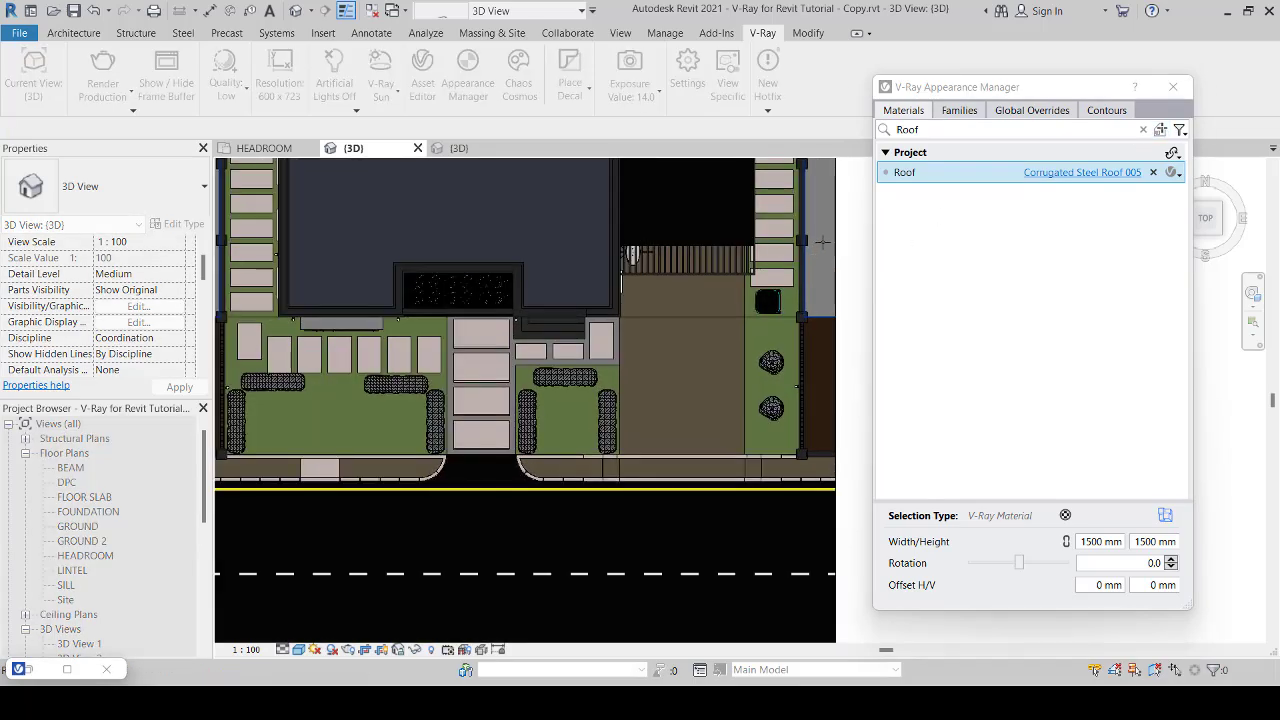
click(822, 241)
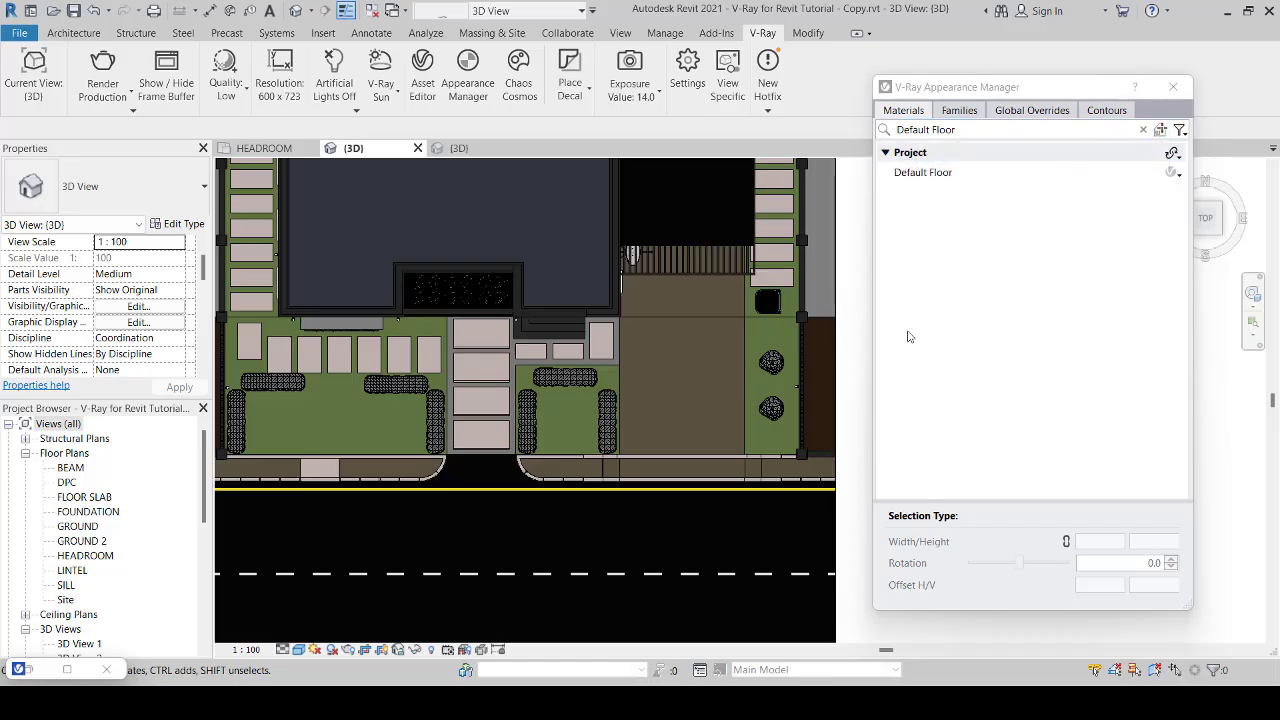
Step: Open the GROUND floor plan and check which floor is the large rectangle surrounding the house
scroll(856, 383, down, 2)
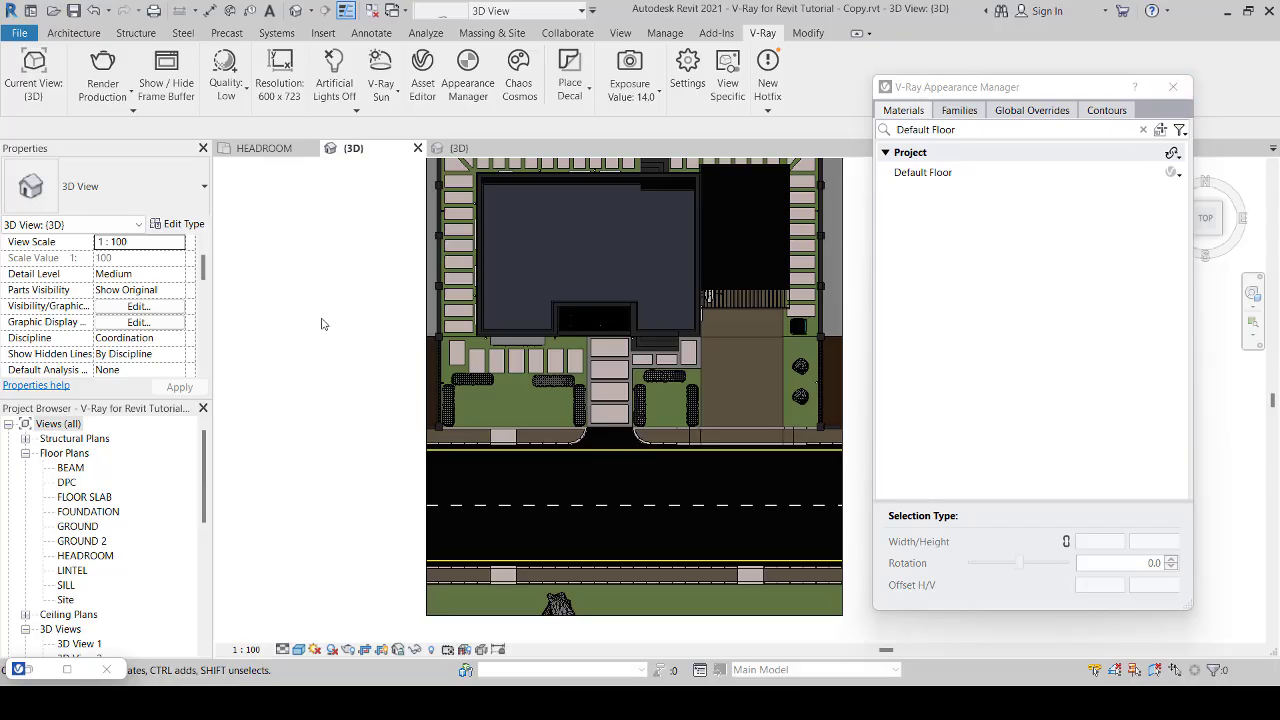
click(265, 148)
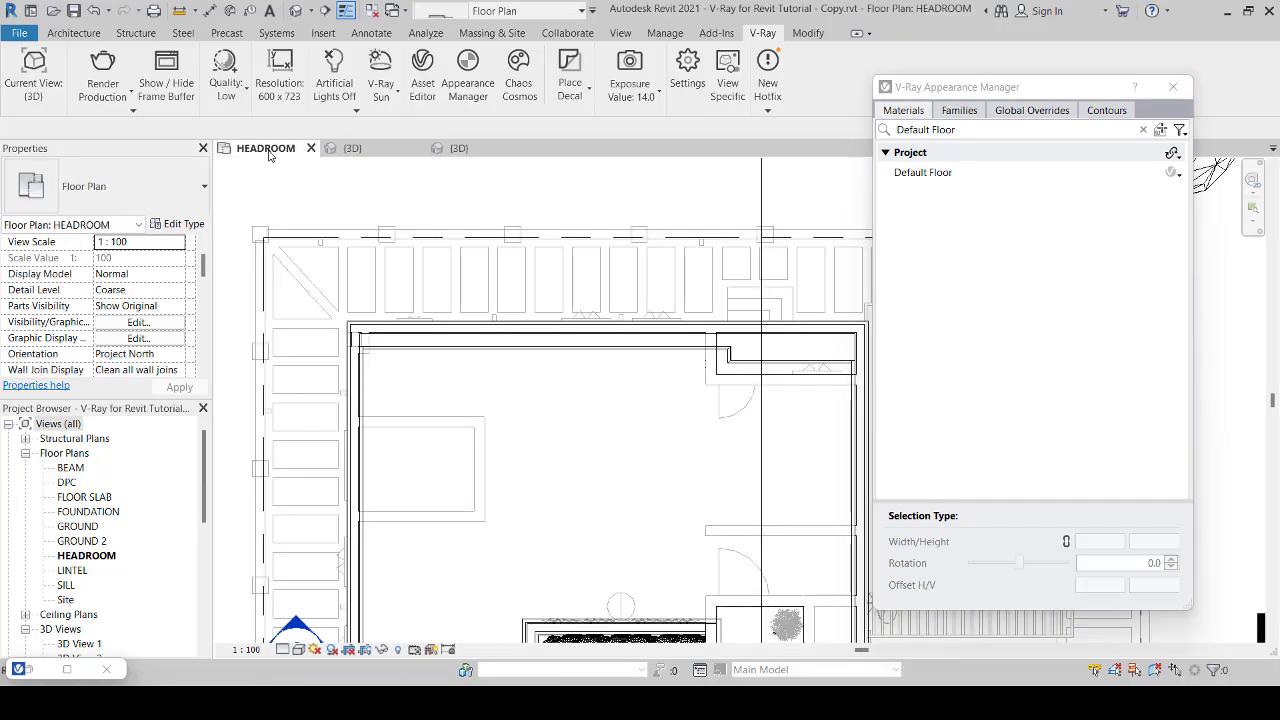
scroll(478, 312, down, 6)
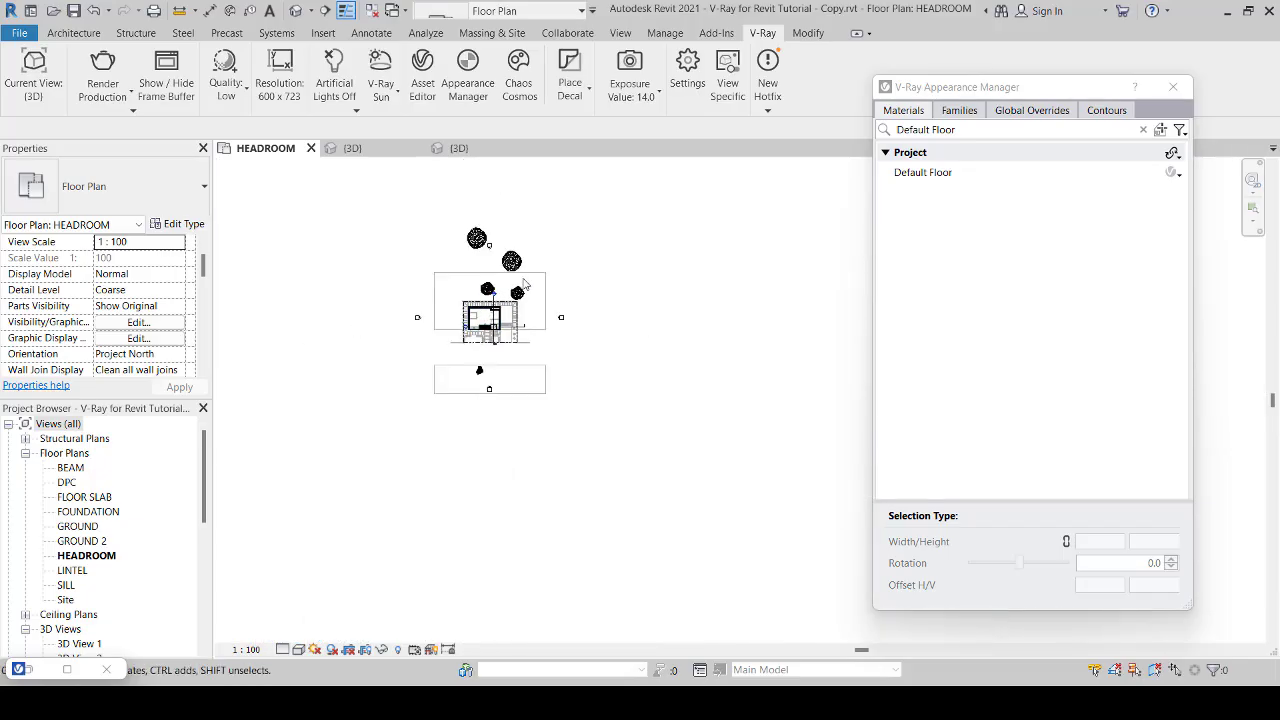
scroll(541, 277, up, 2)
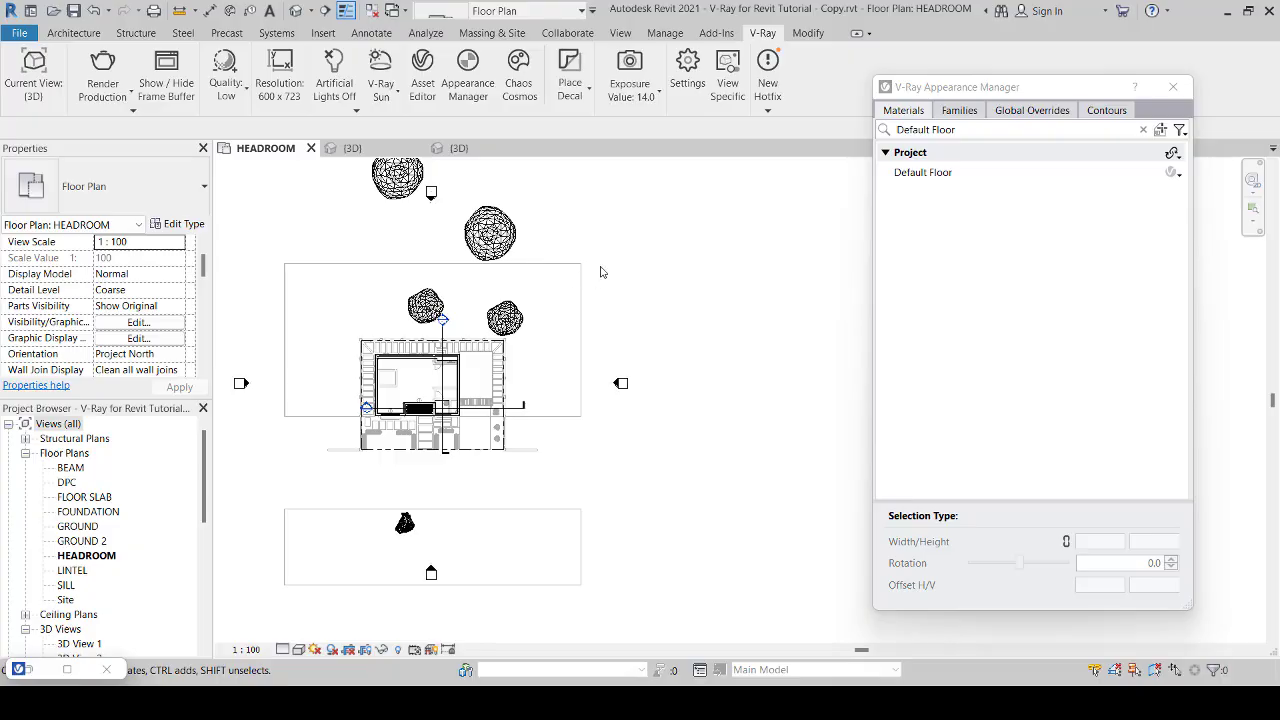
double_click(80, 526)
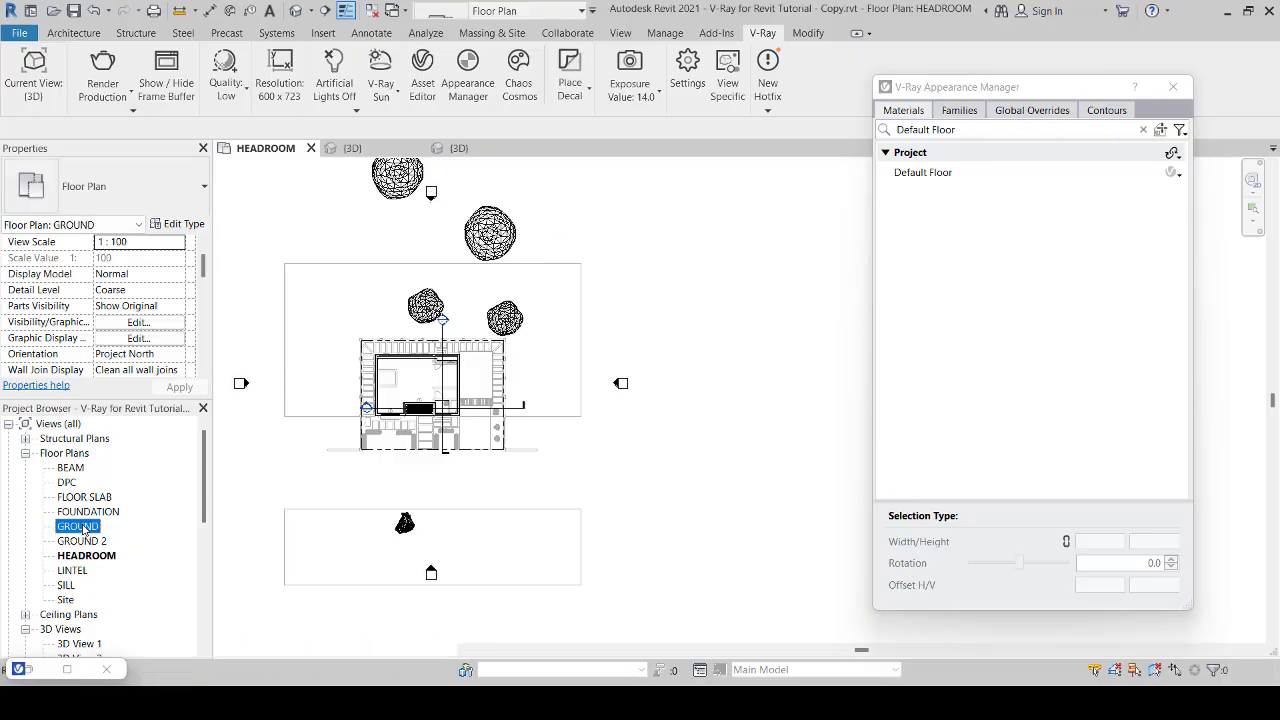
click(557, 269)
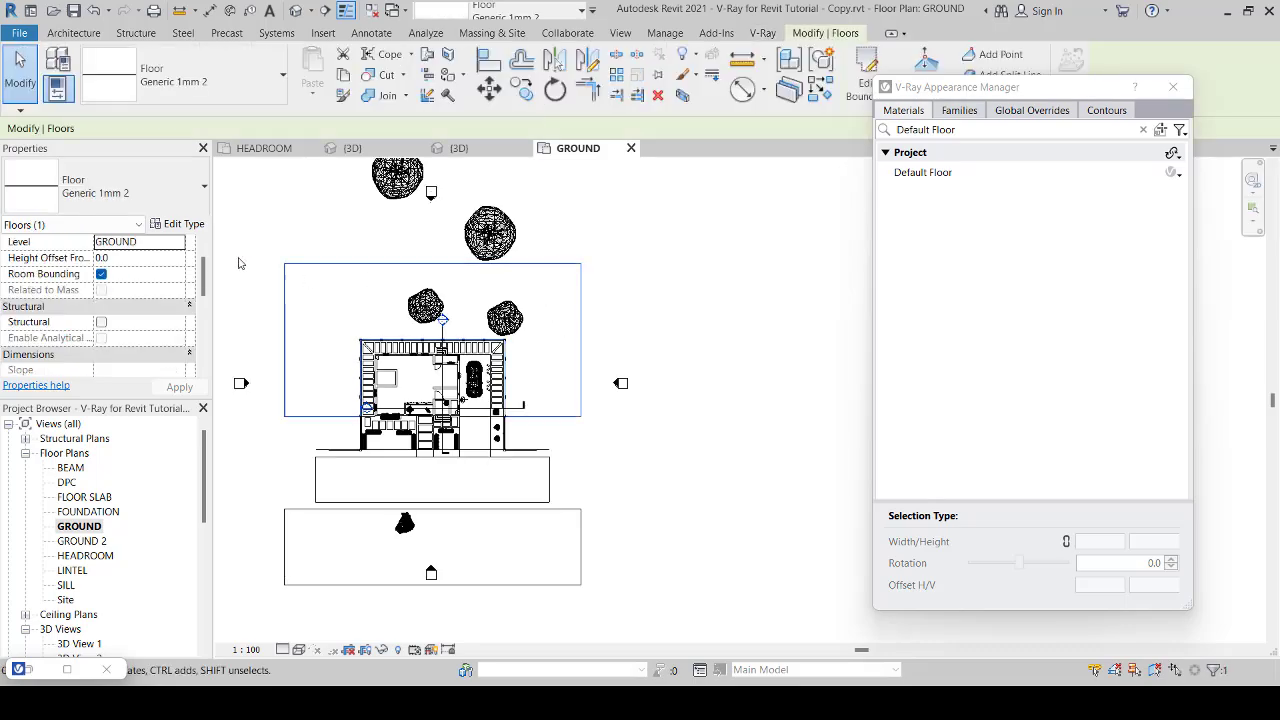
click(663, 267)
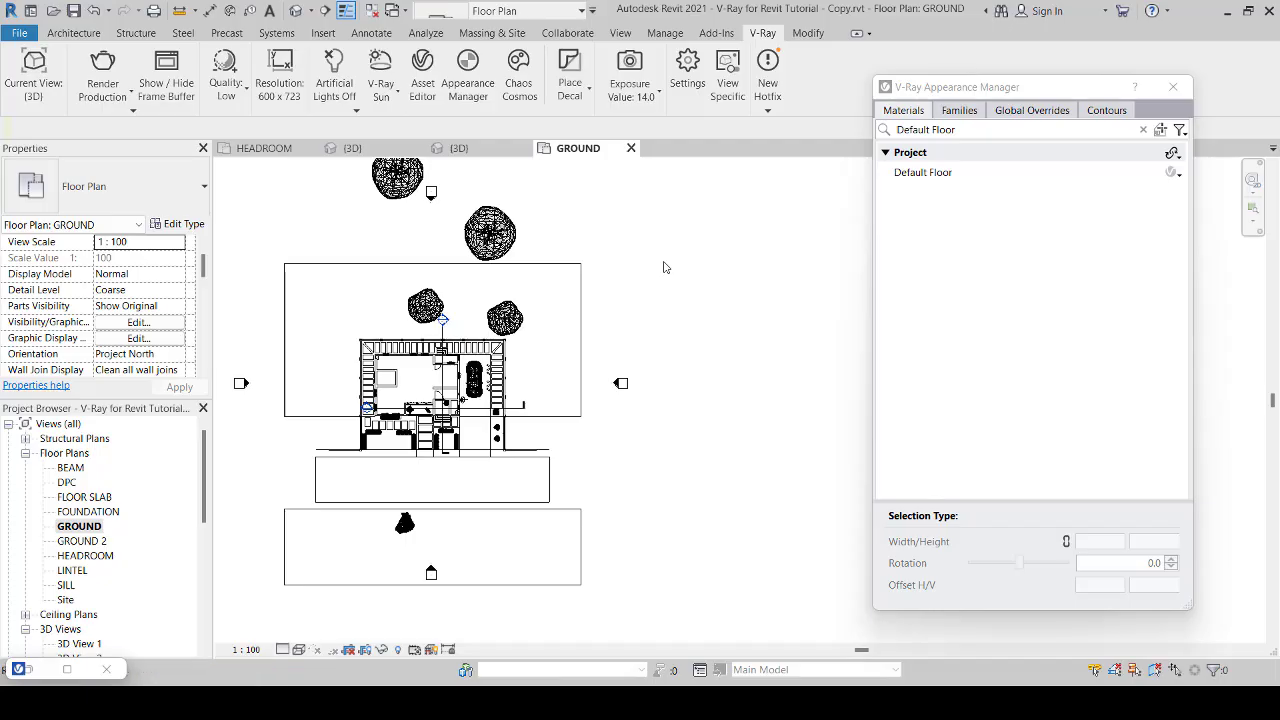
Step: Paint the large floor surrounding the house with the Earth material and finish painting
key(p)
key(a)
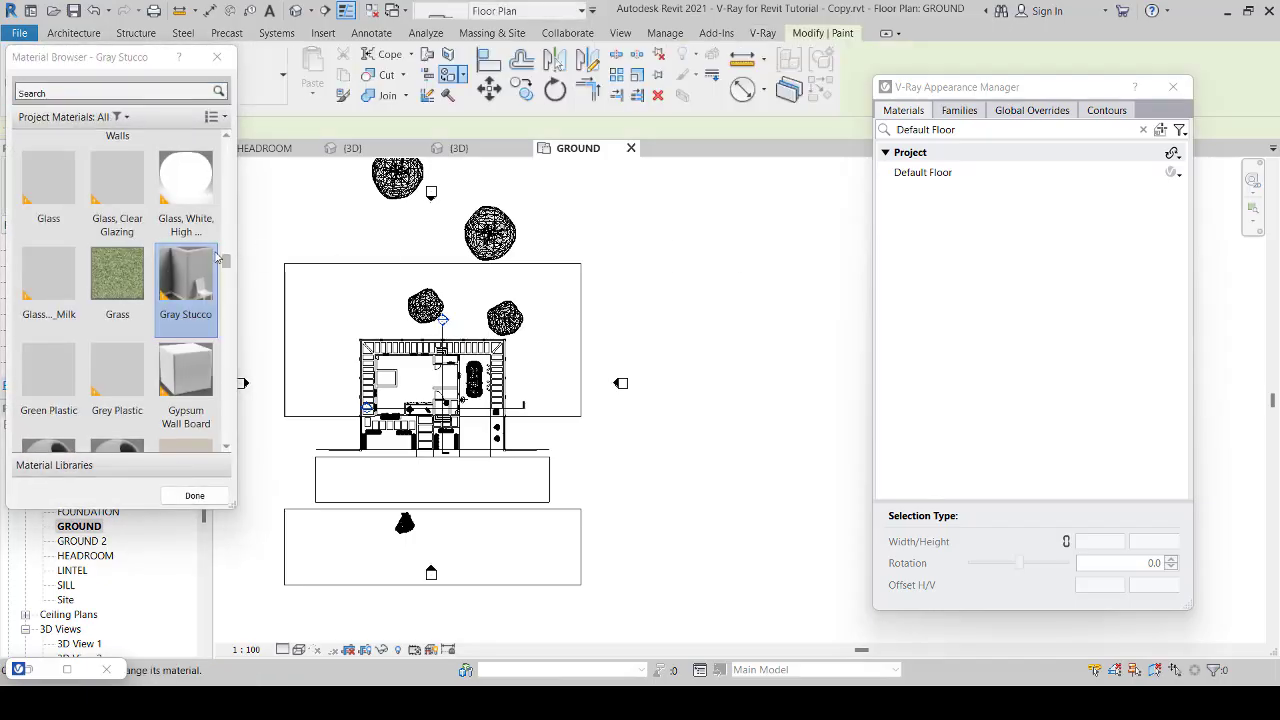
click(118, 282)
key(e)
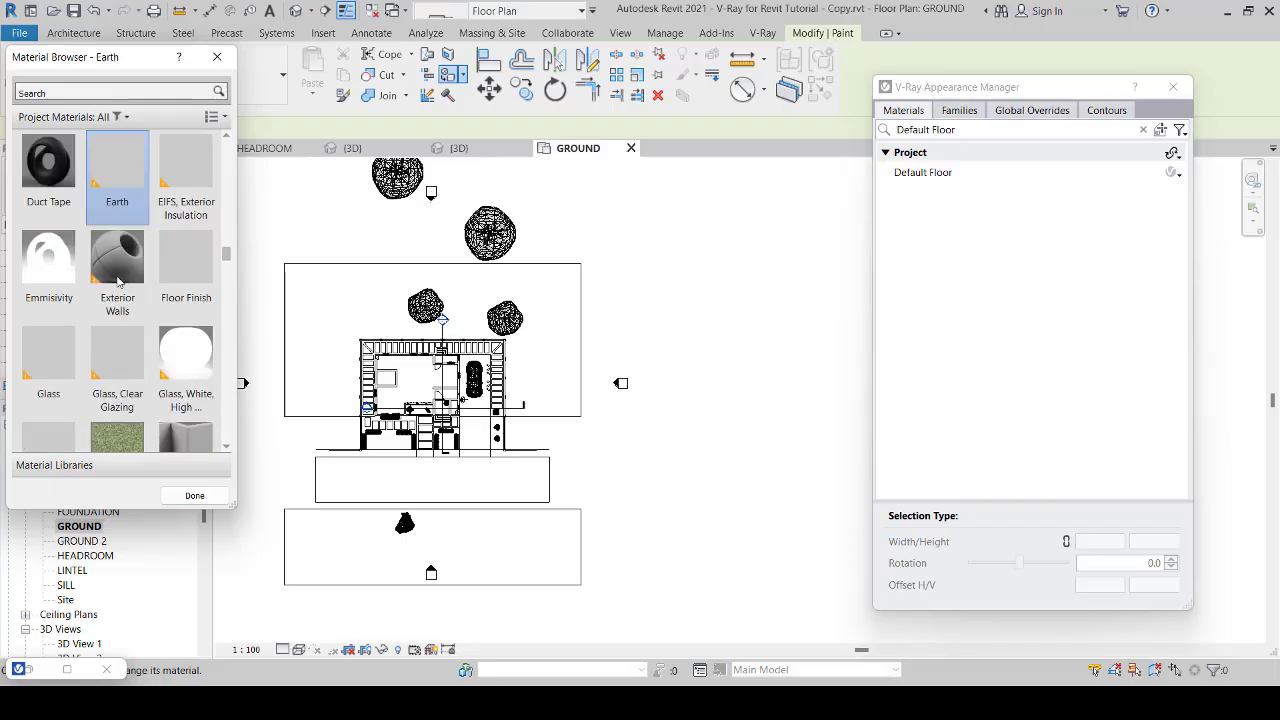
click(553, 285)
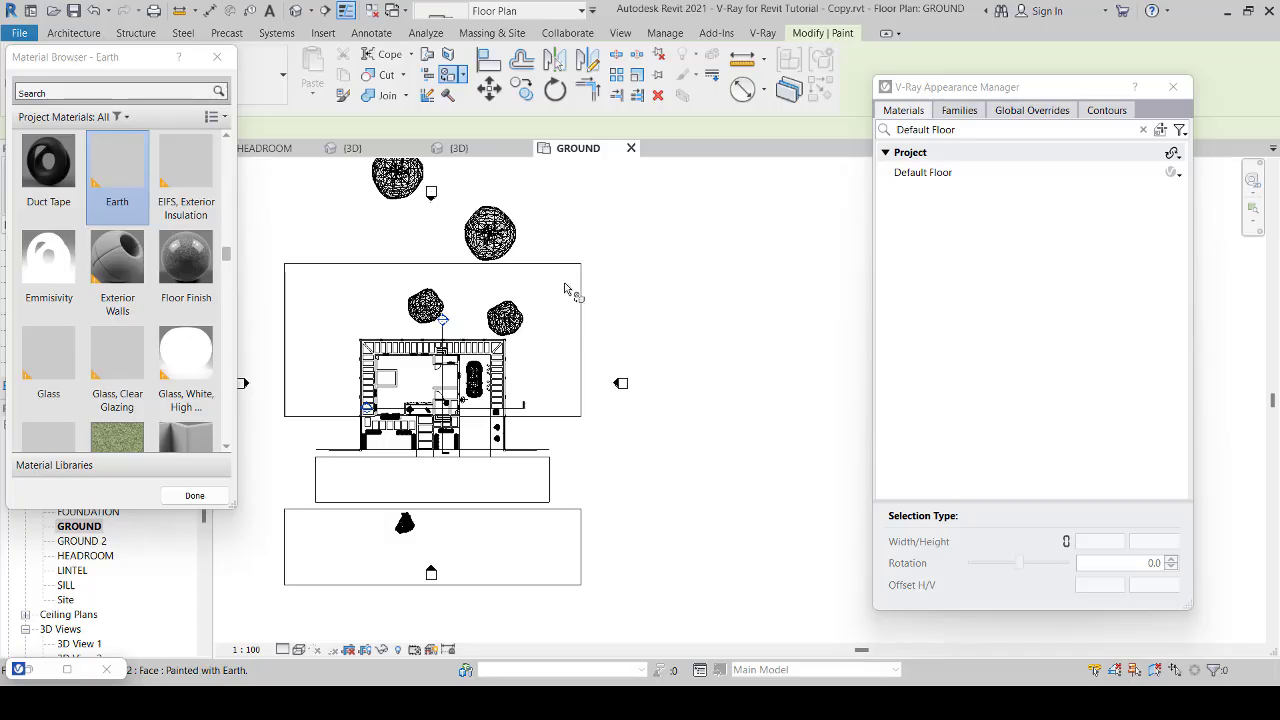
click(194, 495)
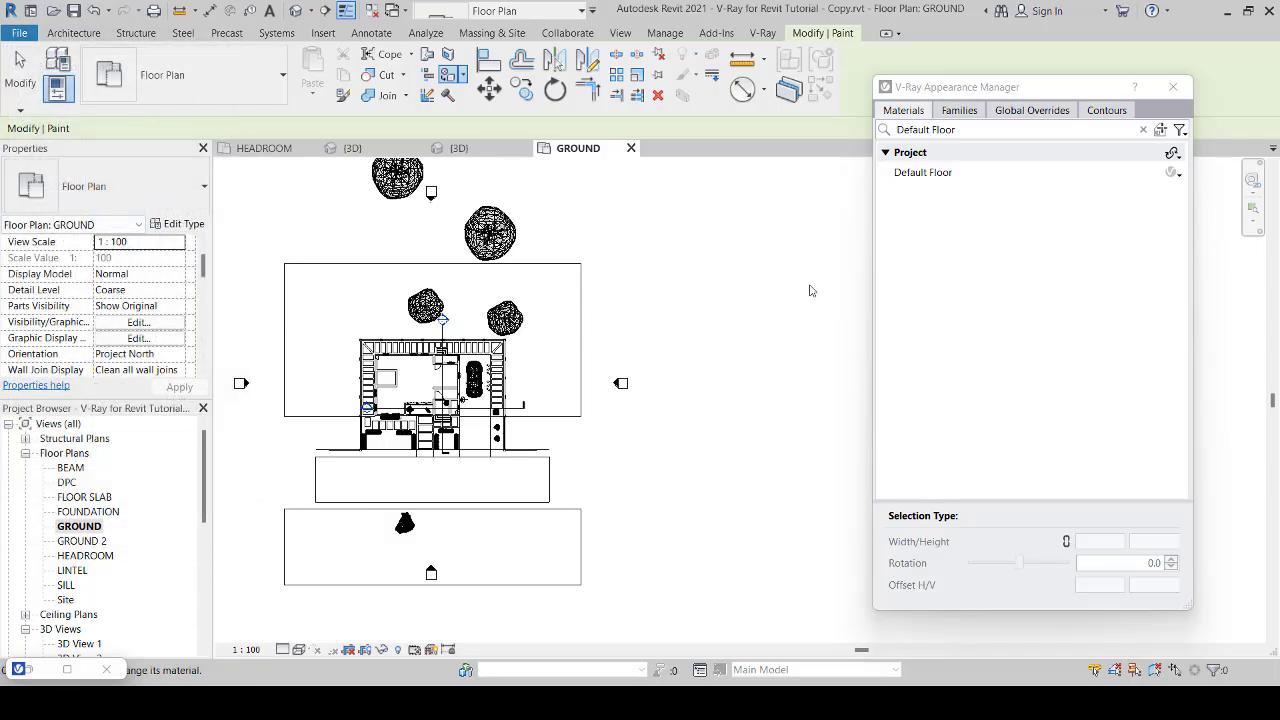
Step: Pick the Earth-painted floor surrounding the house and assign the V-Ray material Soil_A01_200cm to its Earth material
click(1161, 130)
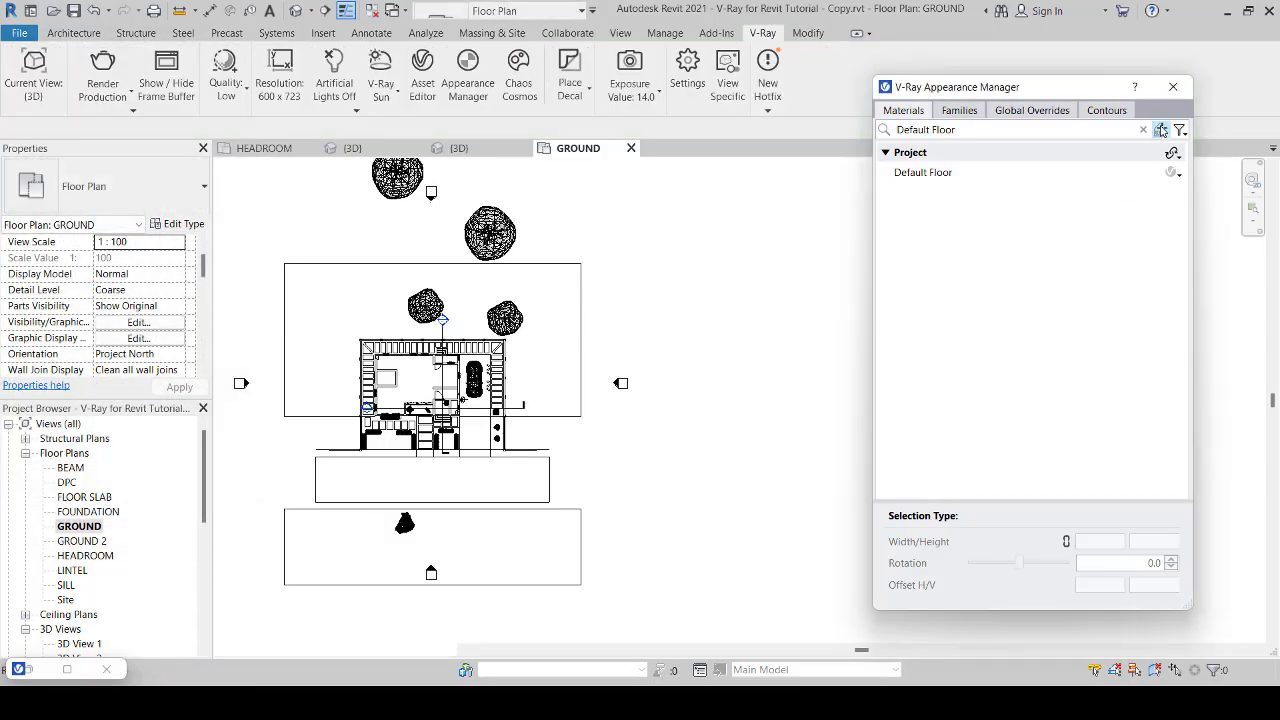
click(553, 305)
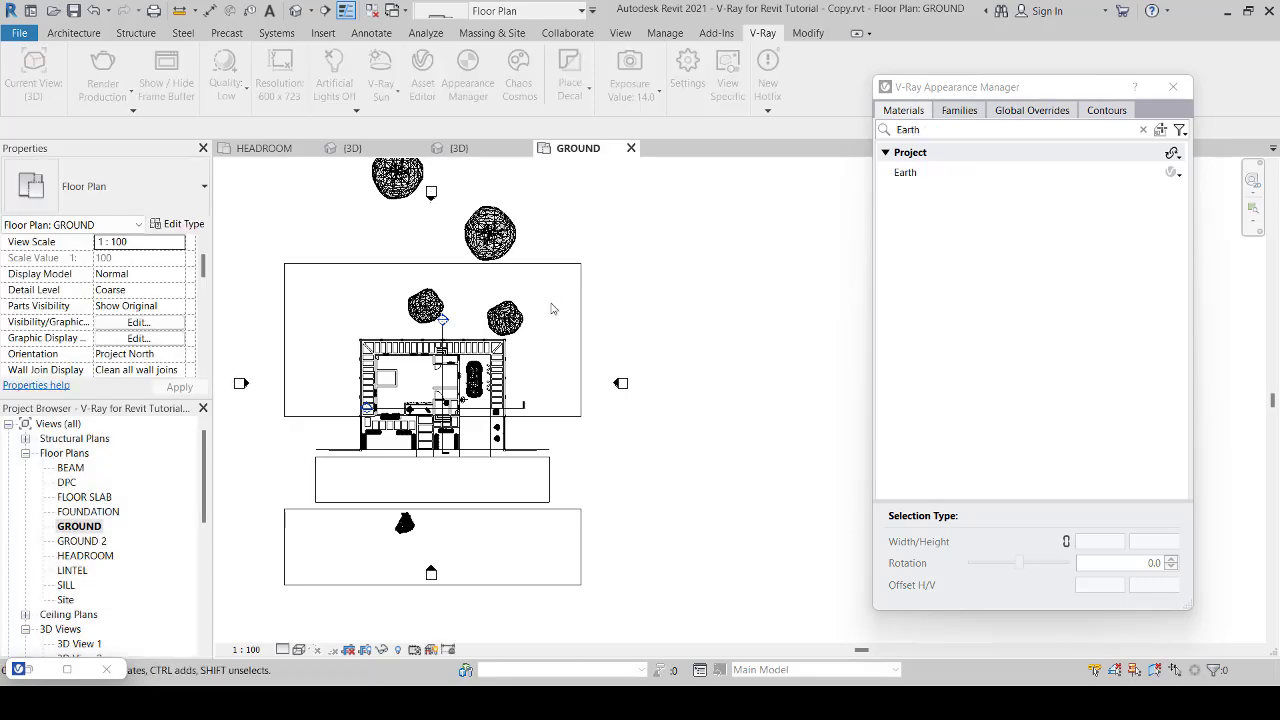
click(912, 172)
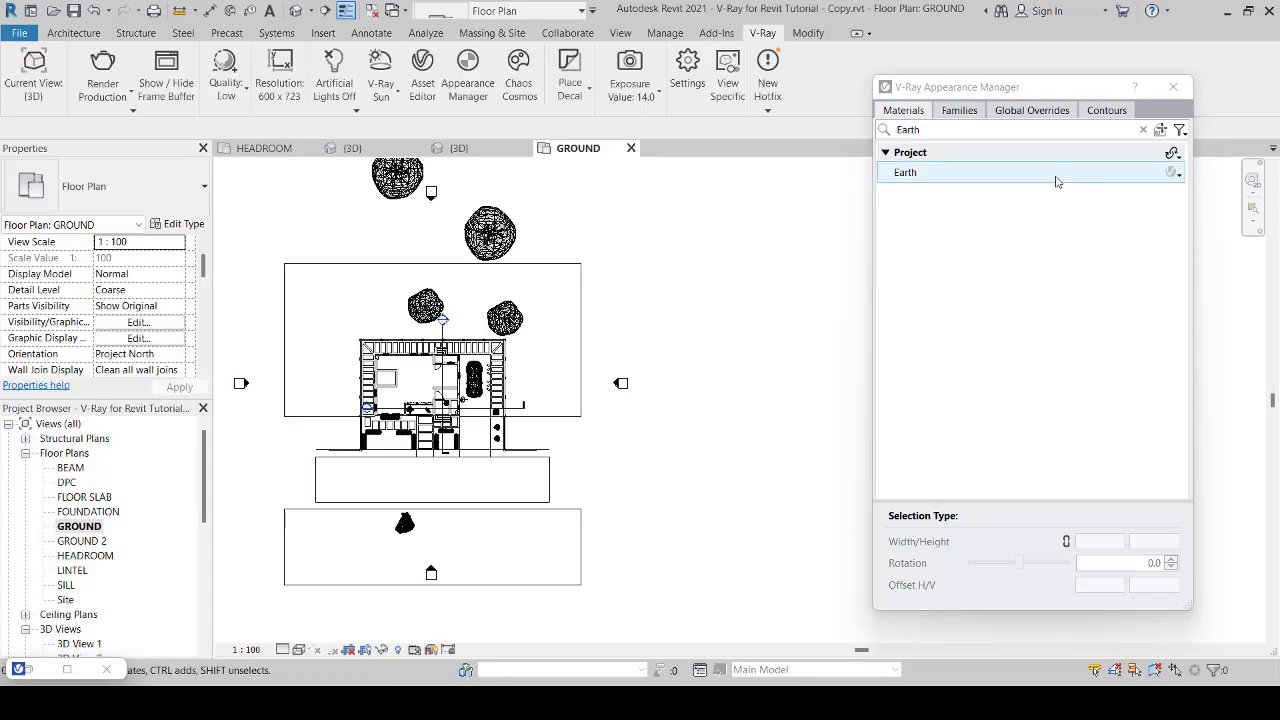
click(1180, 176)
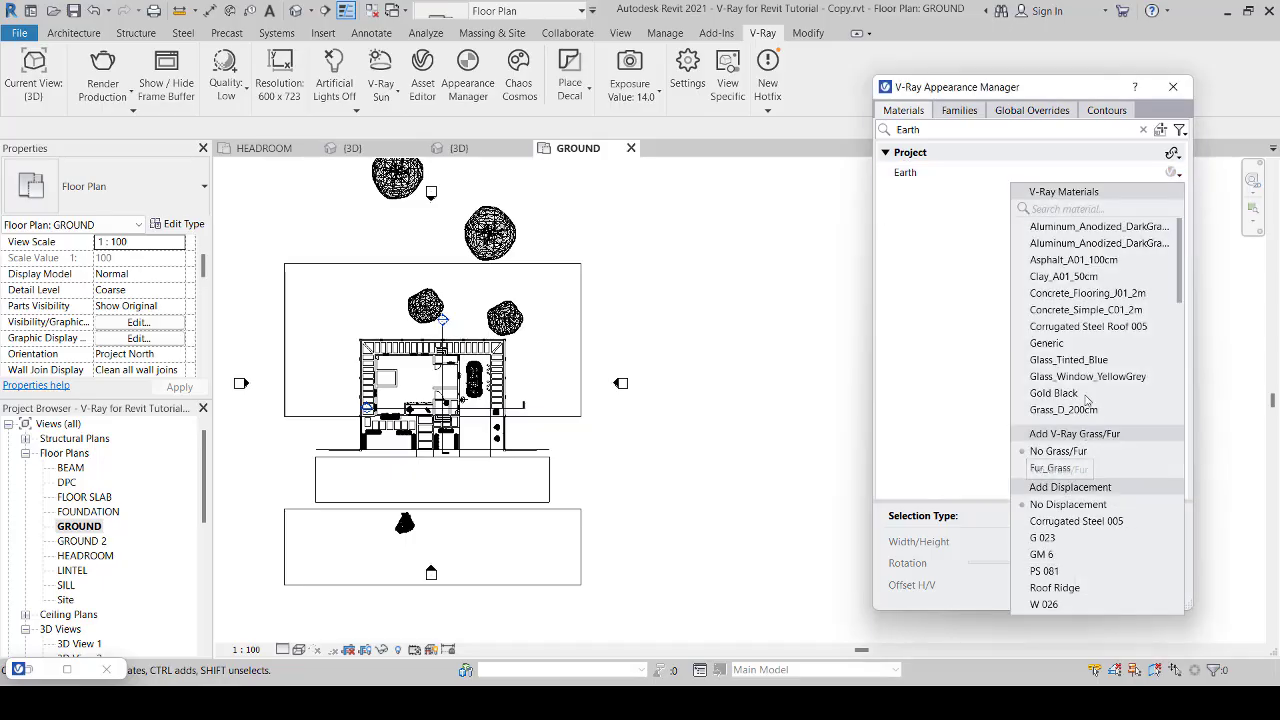
scroll(1090, 356, down, 8)
scroll(1081, 271, up, 1)
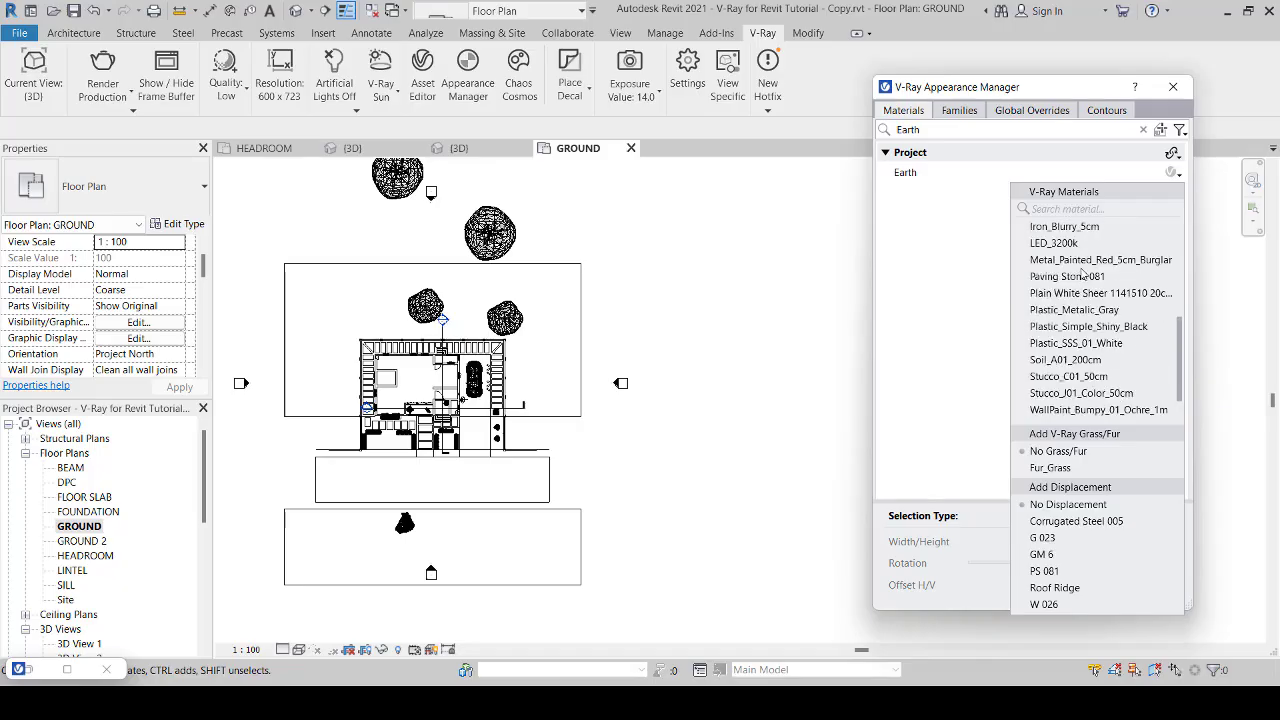
click(1066, 360)
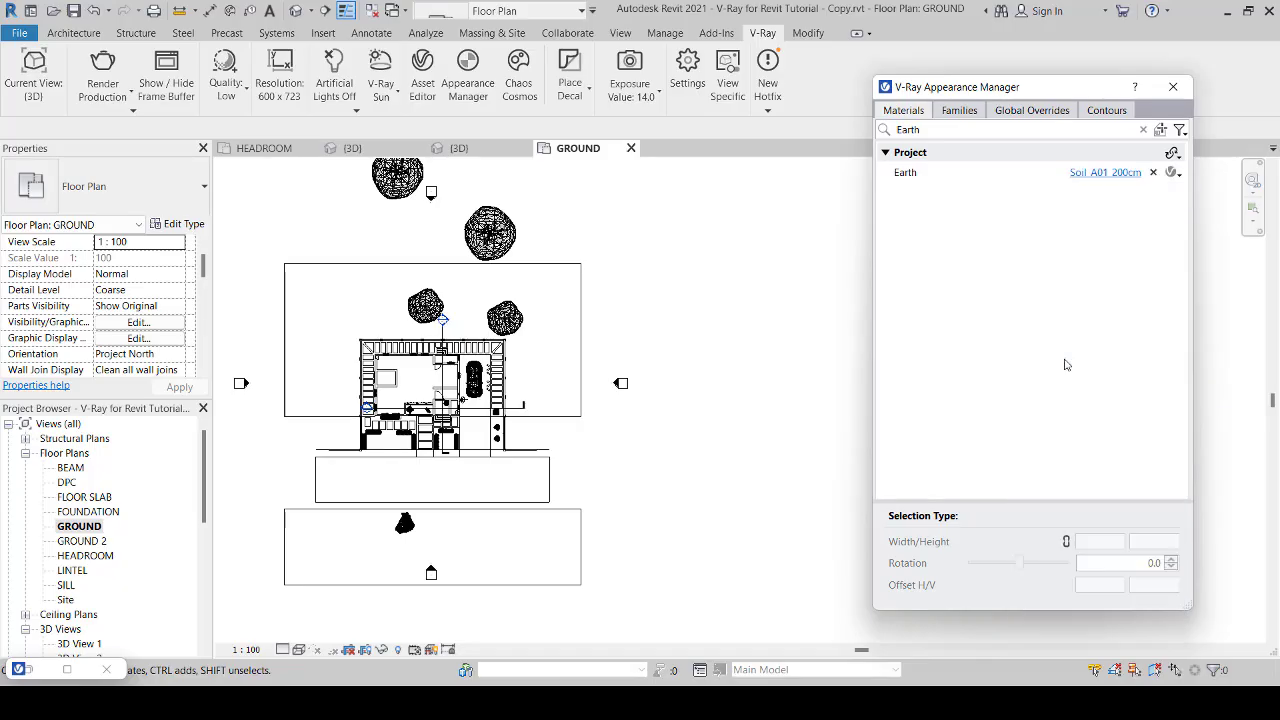
Step: Set the Earth material's texture width and height to 2000 mm each
click(997, 174)
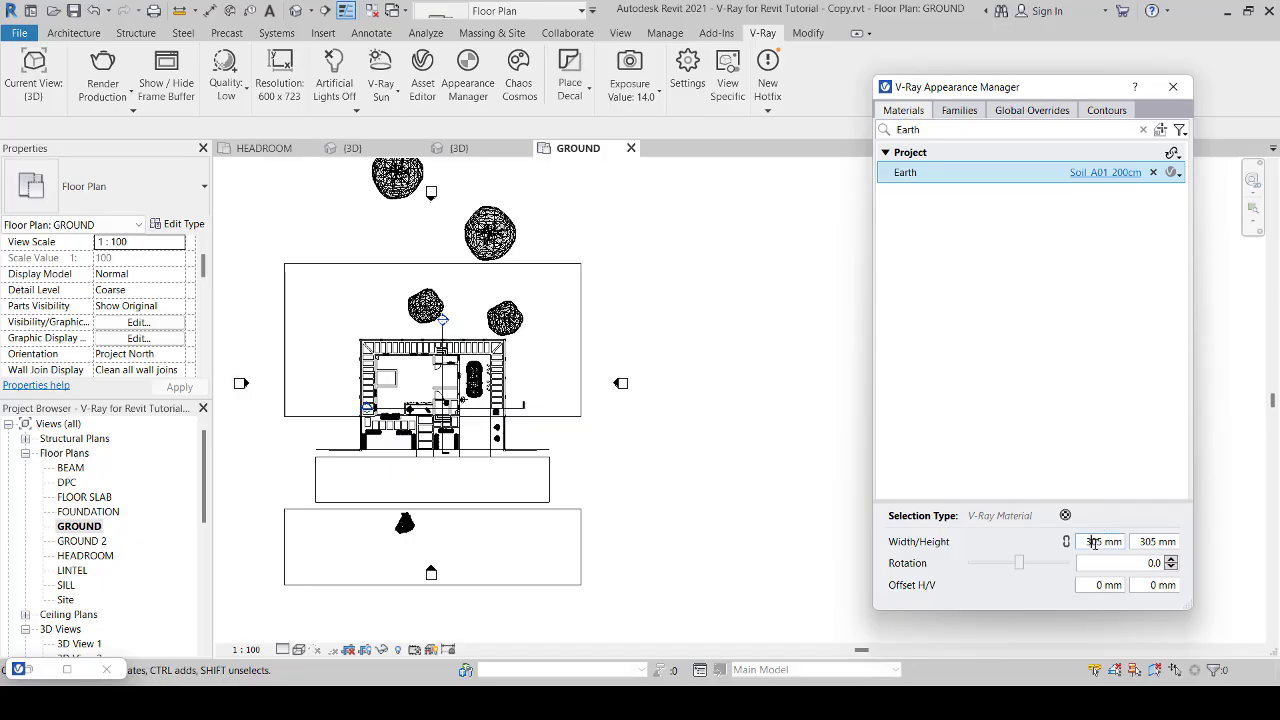
double_click(1095, 541)
text(20)
double_click(1146, 541)
text(2000)
key(Return)
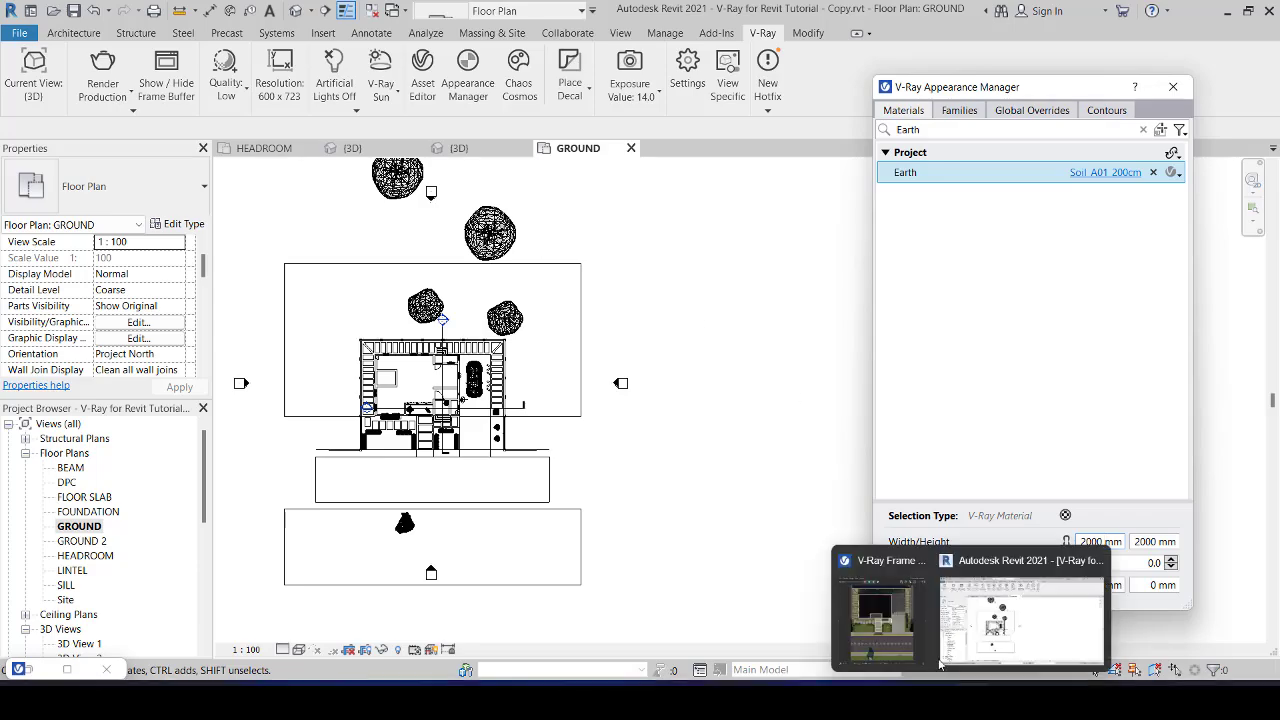
Step: Check the last render, then set the 3D view's Sunlight from Top Right azimuth to 135° and accept the display options
click(940, 660)
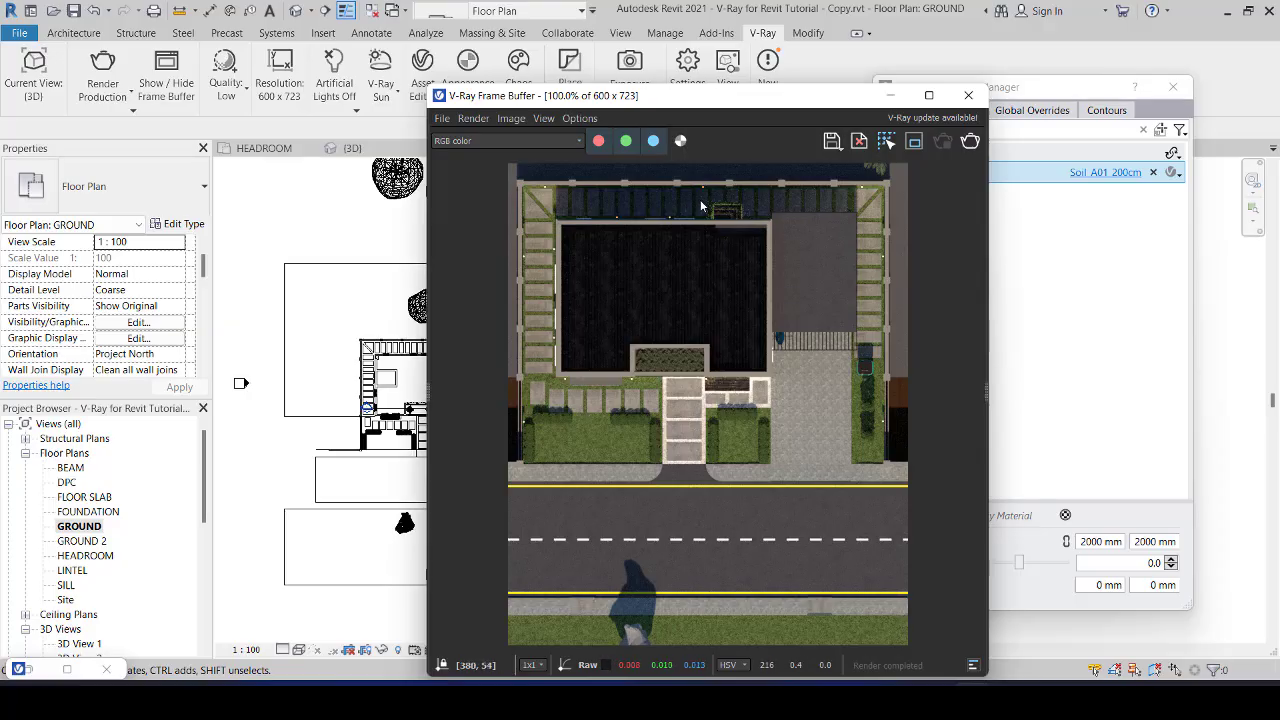
click(892, 96)
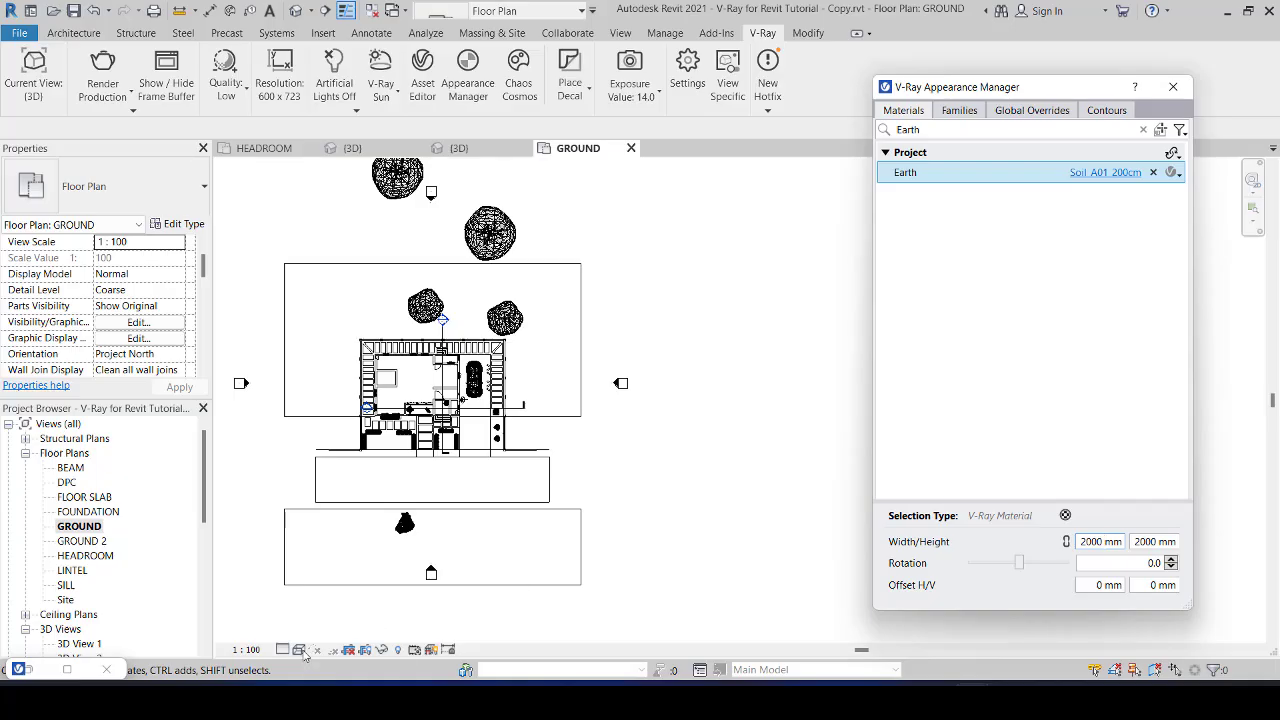
click(331, 153)
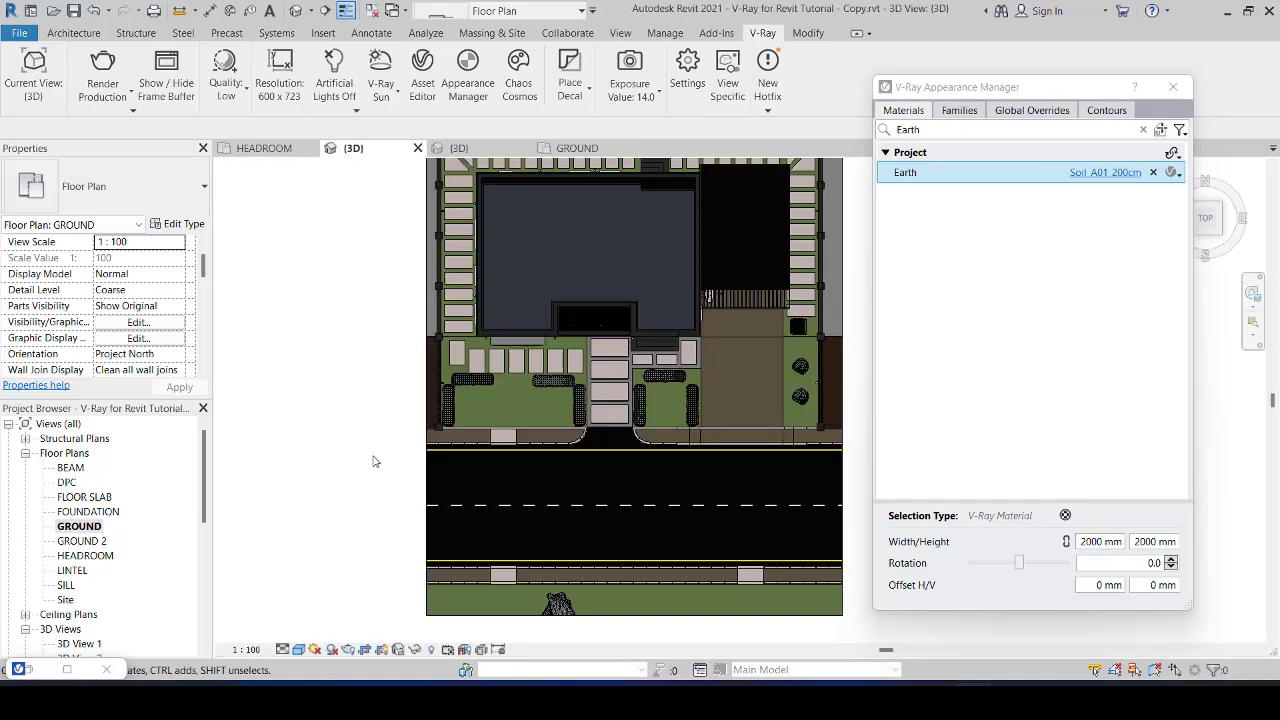
click(301, 651)
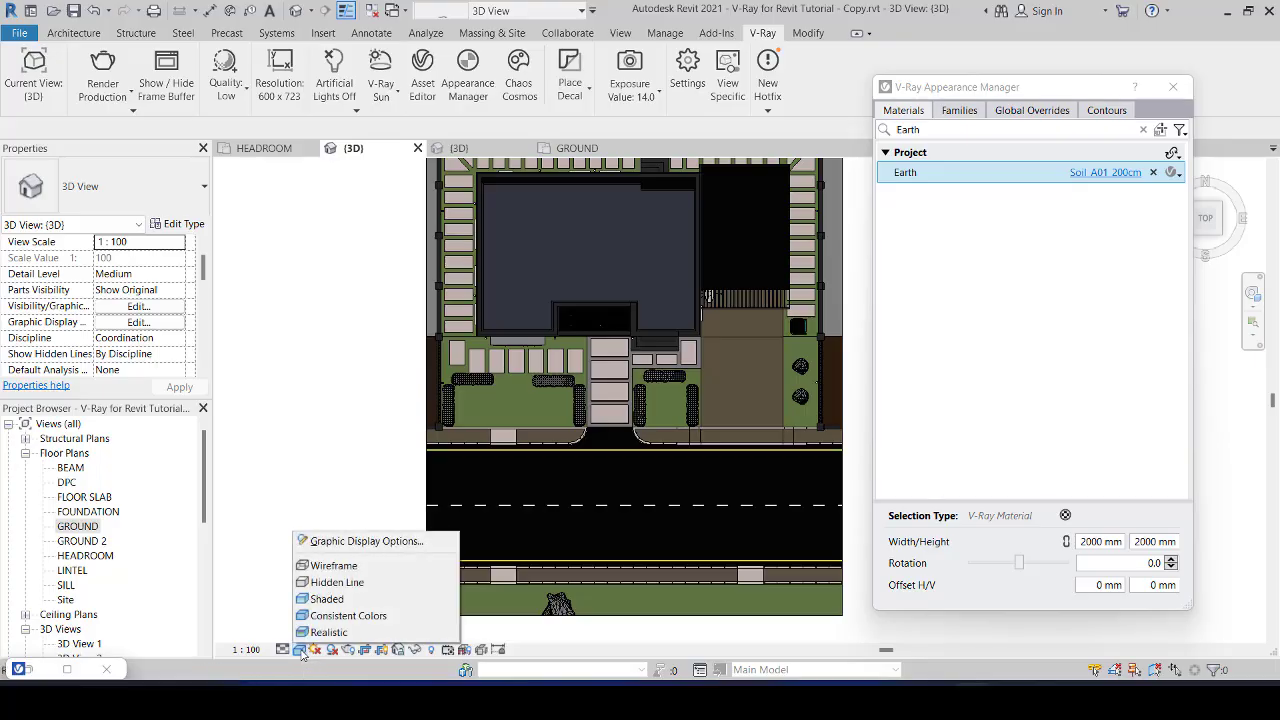
click(336, 543)
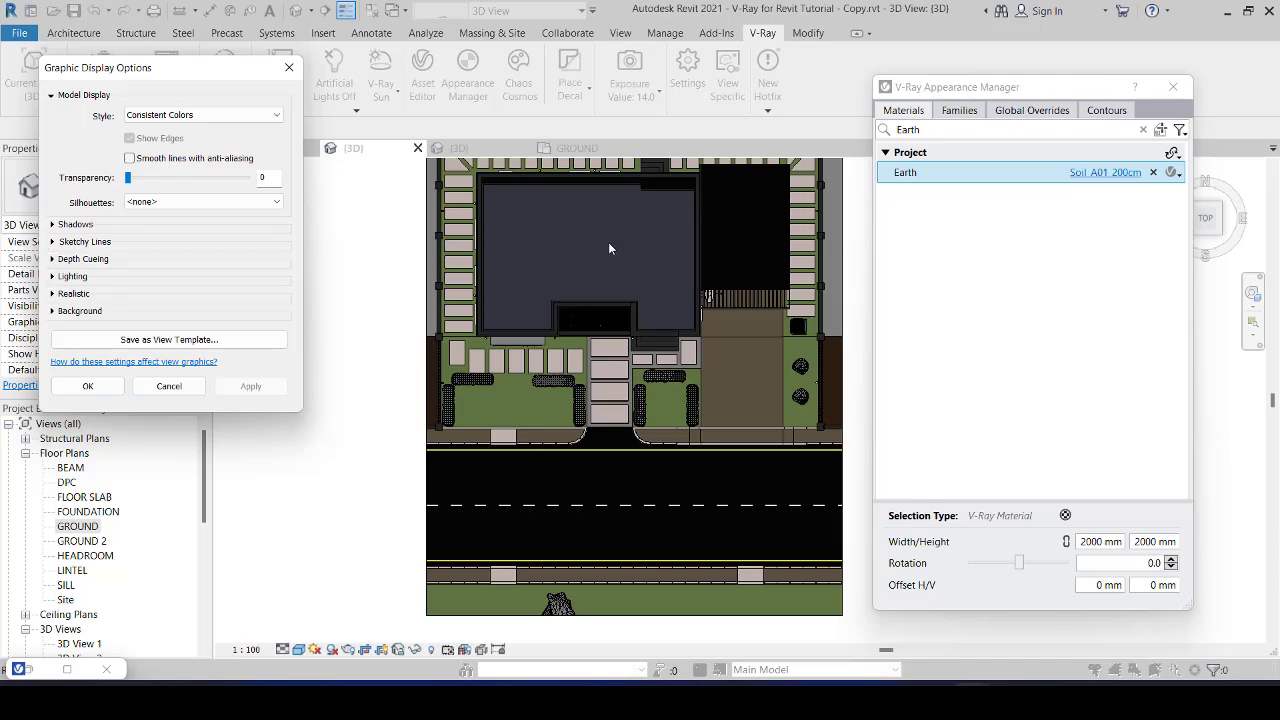
click(52, 277)
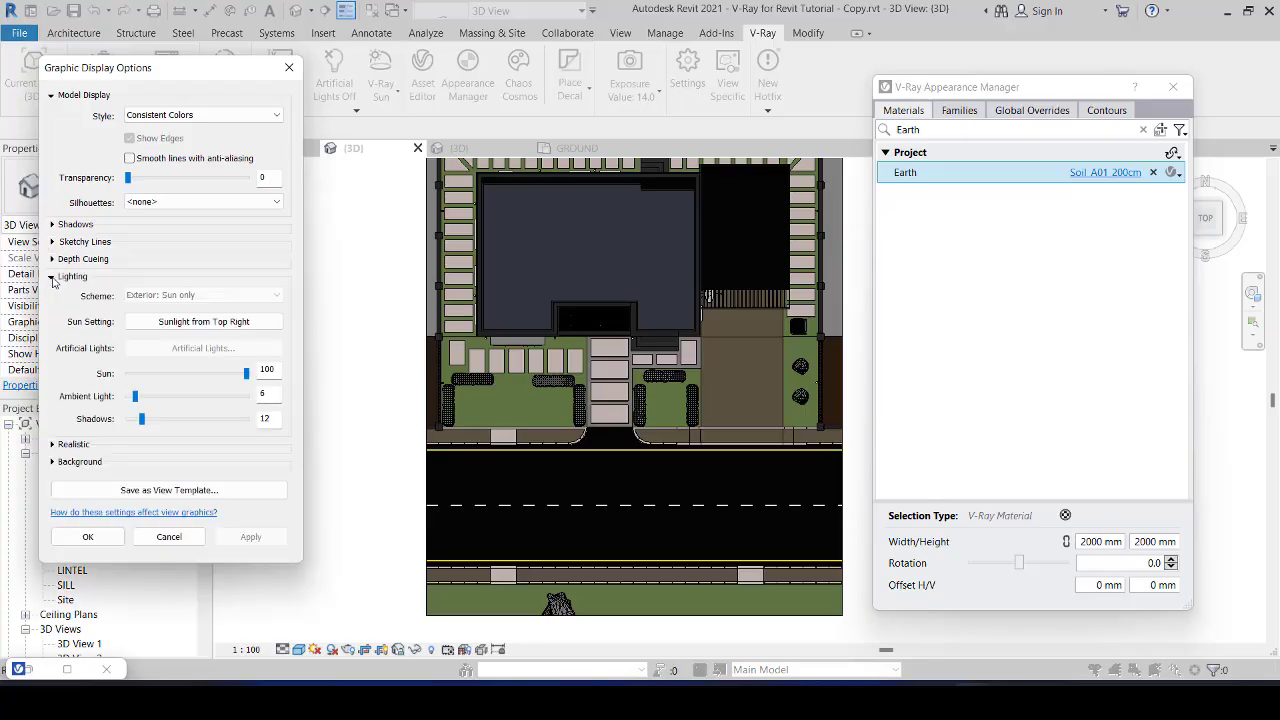
click(181, 322)
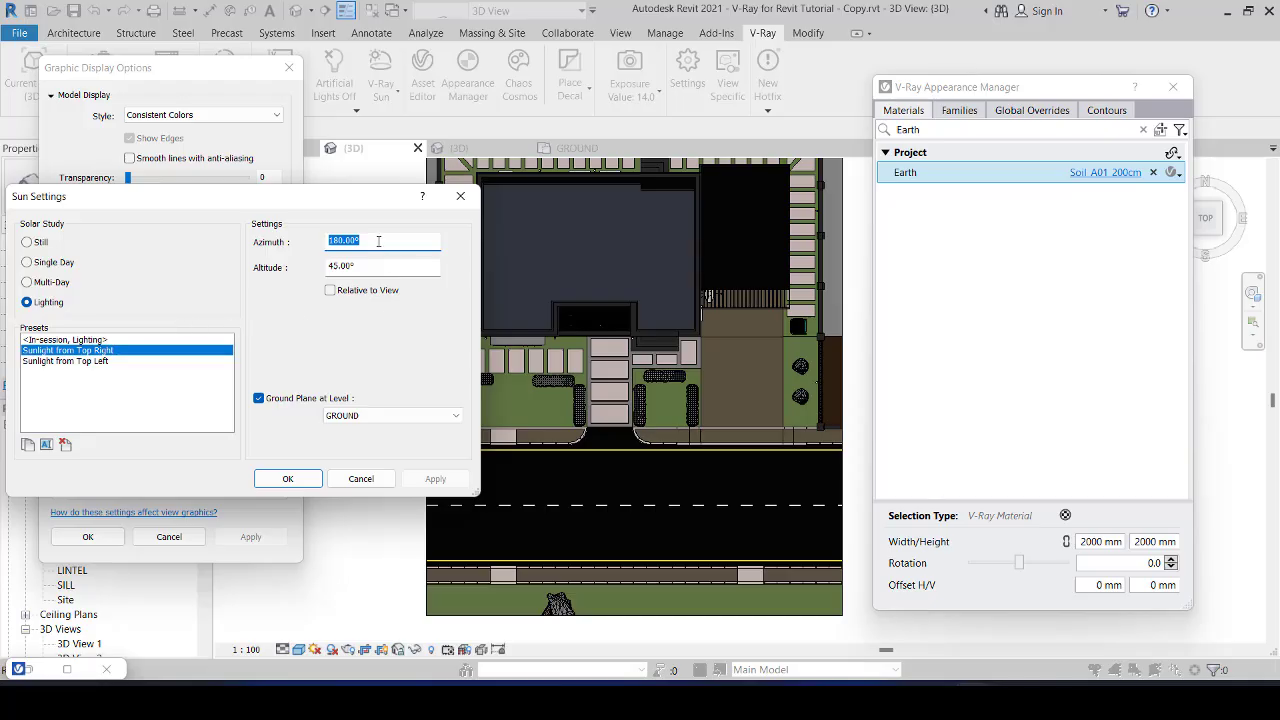
text(135)
click(382, 265)
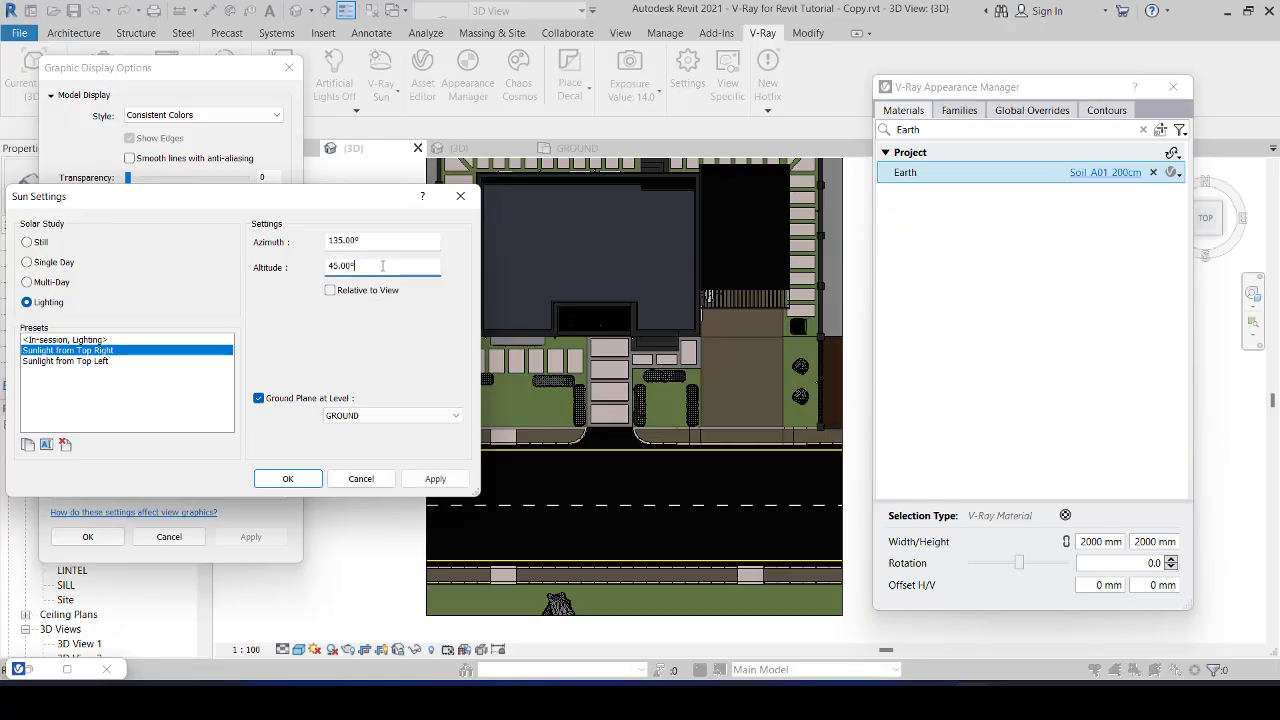
click(429, 480)
click(287, 478)
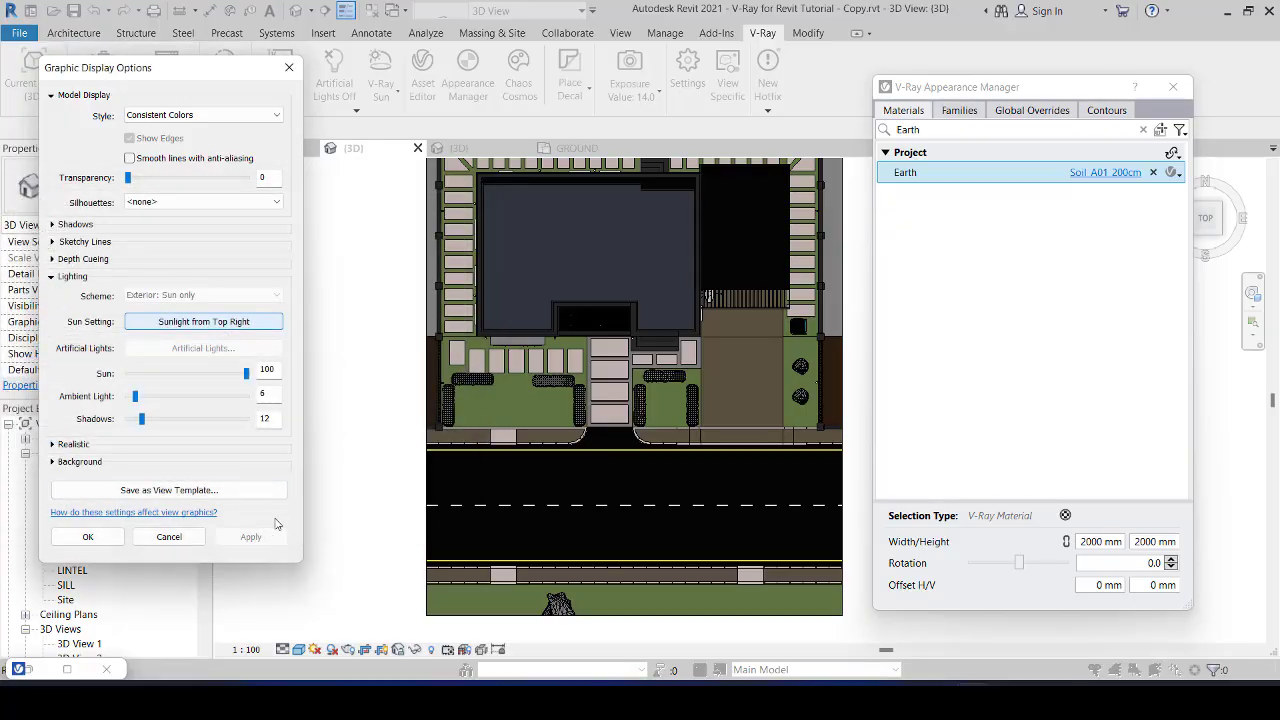
click(88, 536)
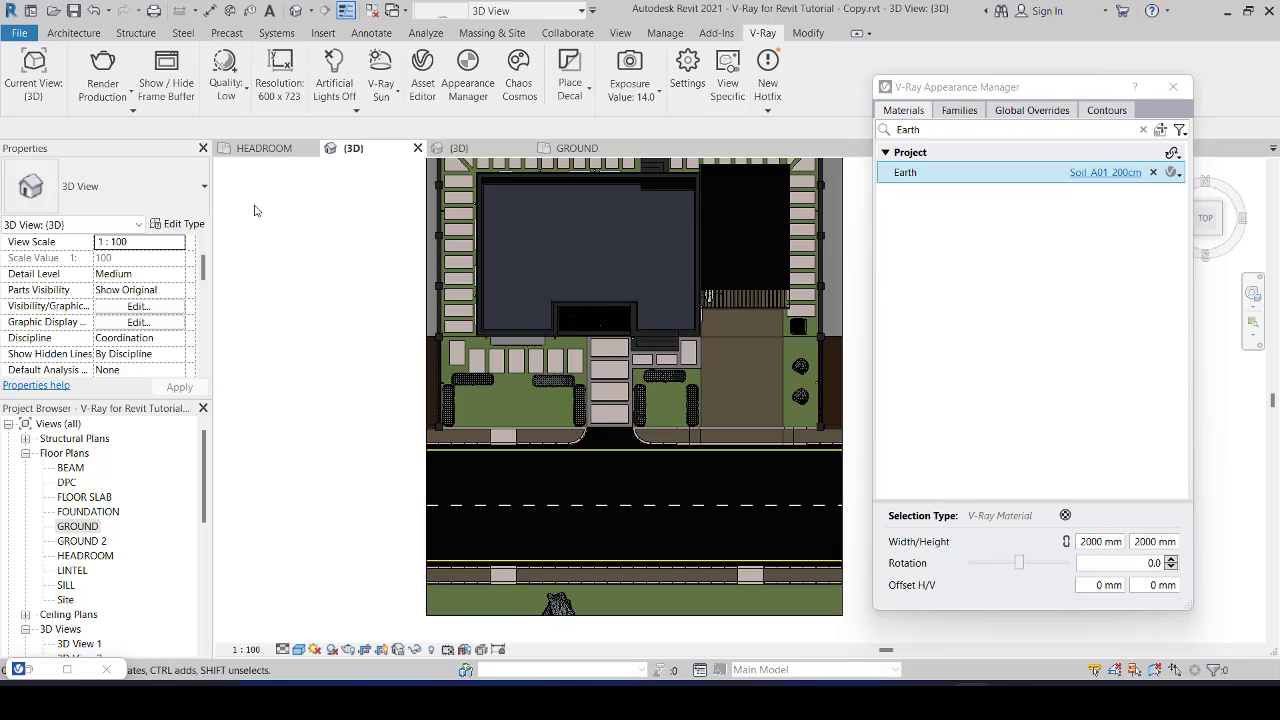
Step: Start an interactive V-Ray render of the 3D top view and open the view's sun settings
click(133, 95)
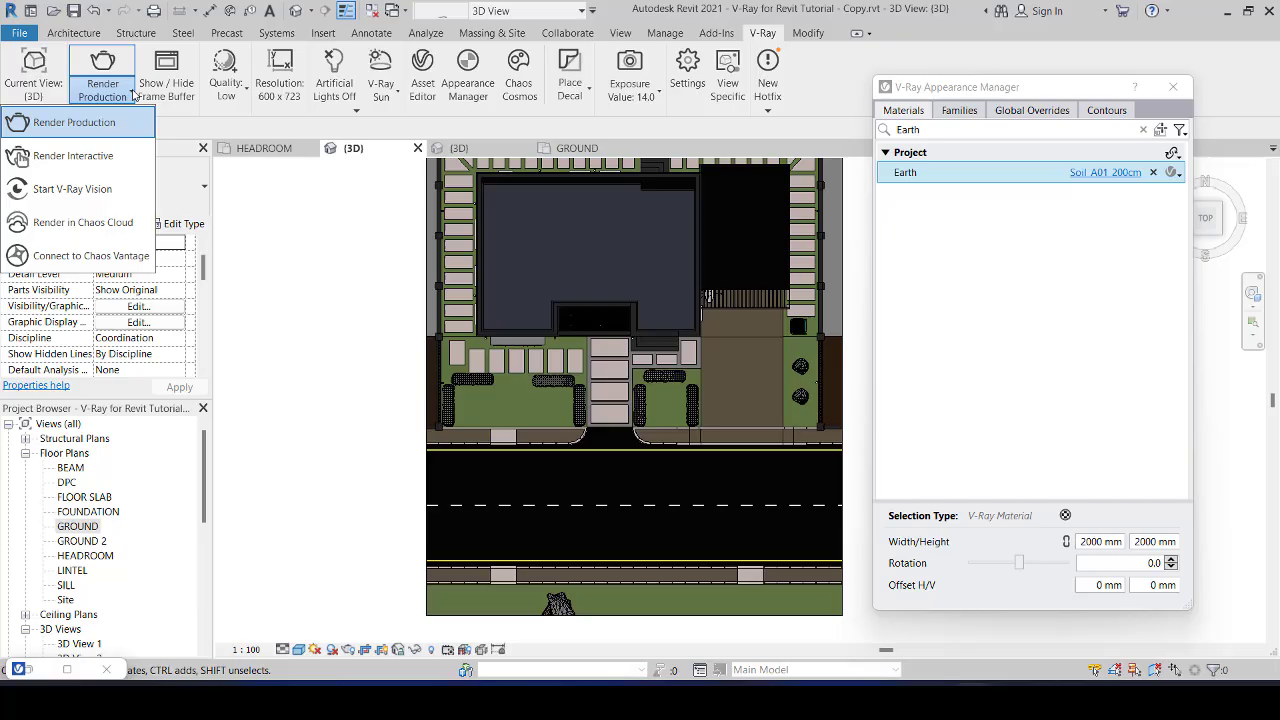
click(82, 160)
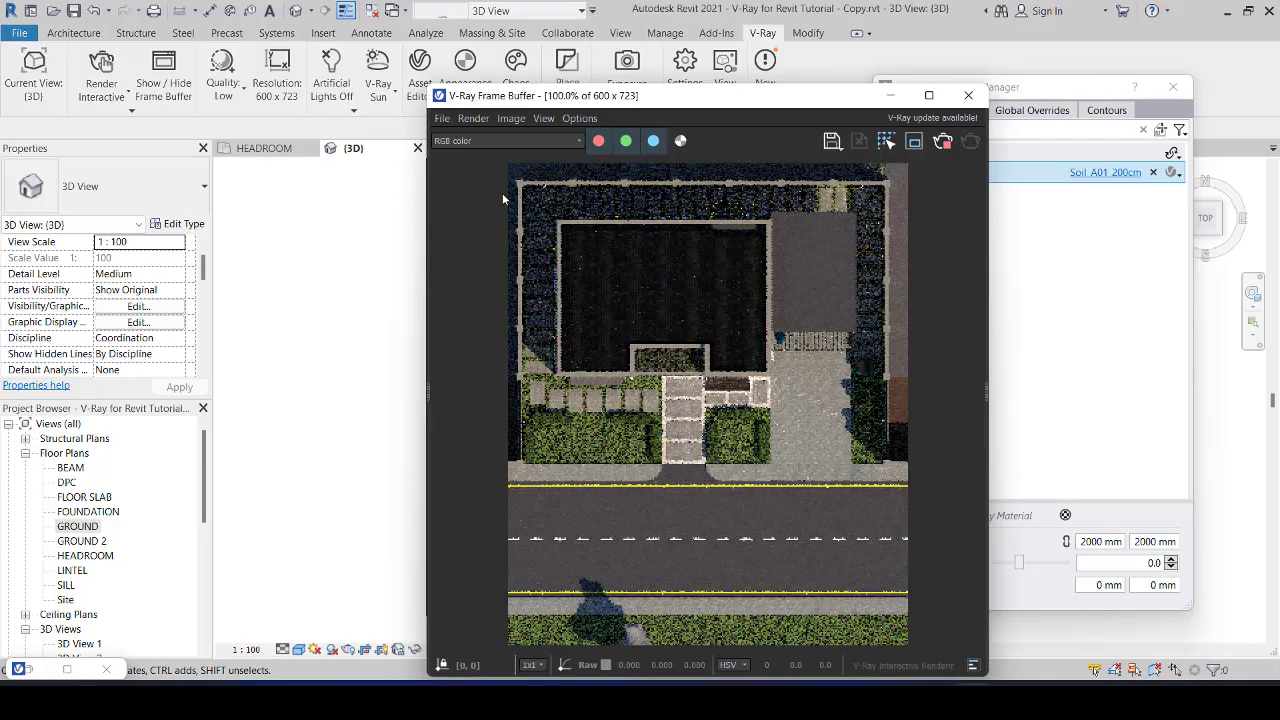
click(315, 650)
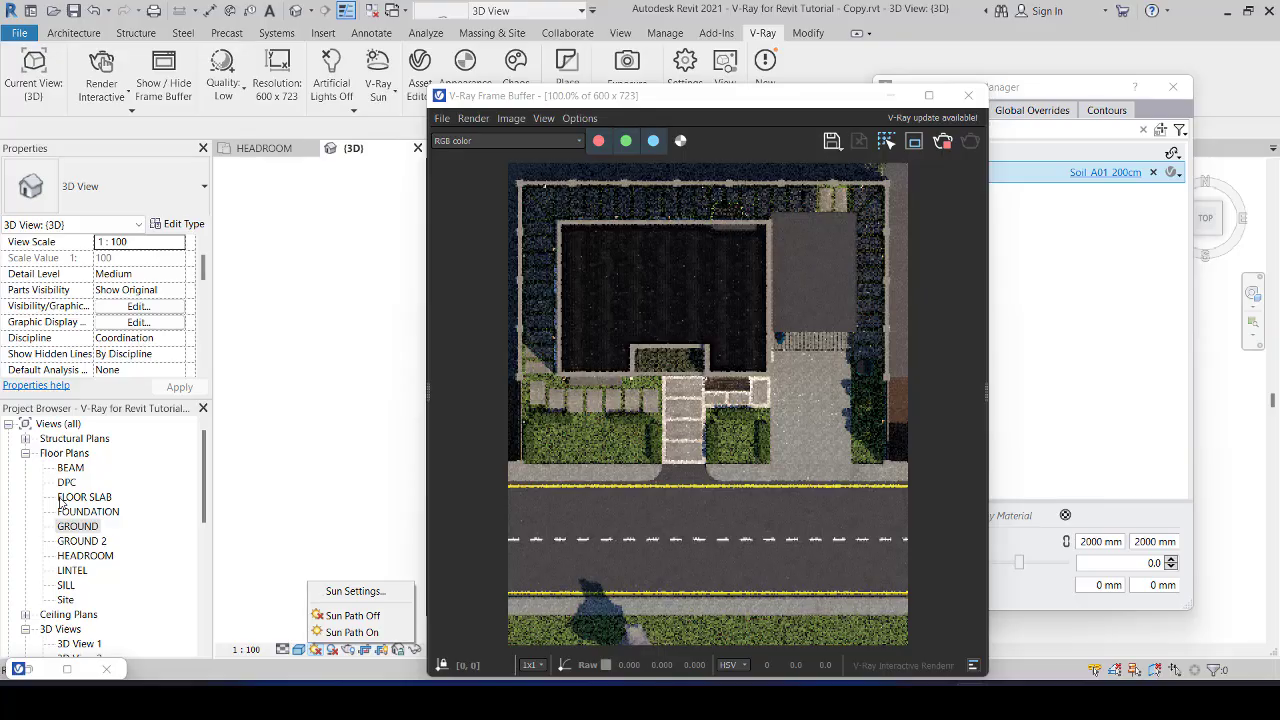
click(364, 592)
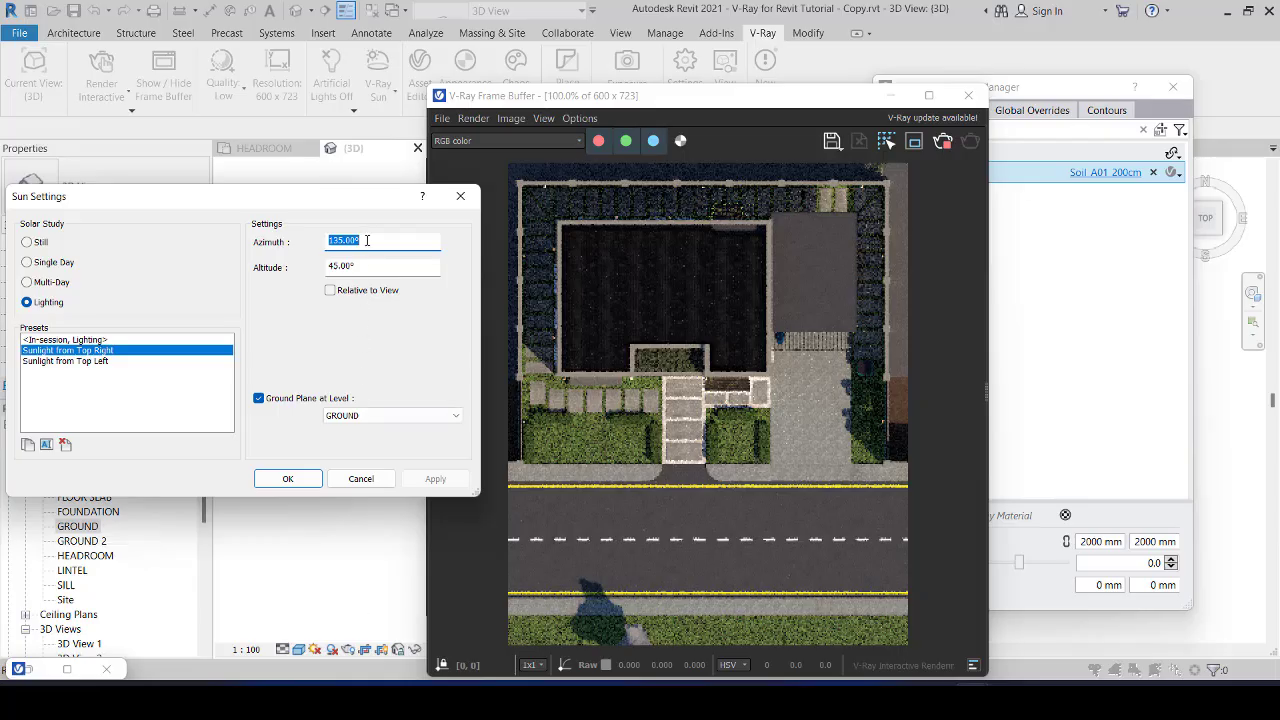
Step: Try a sun azimuth of 0° and apply it to the interactive render
text(0)
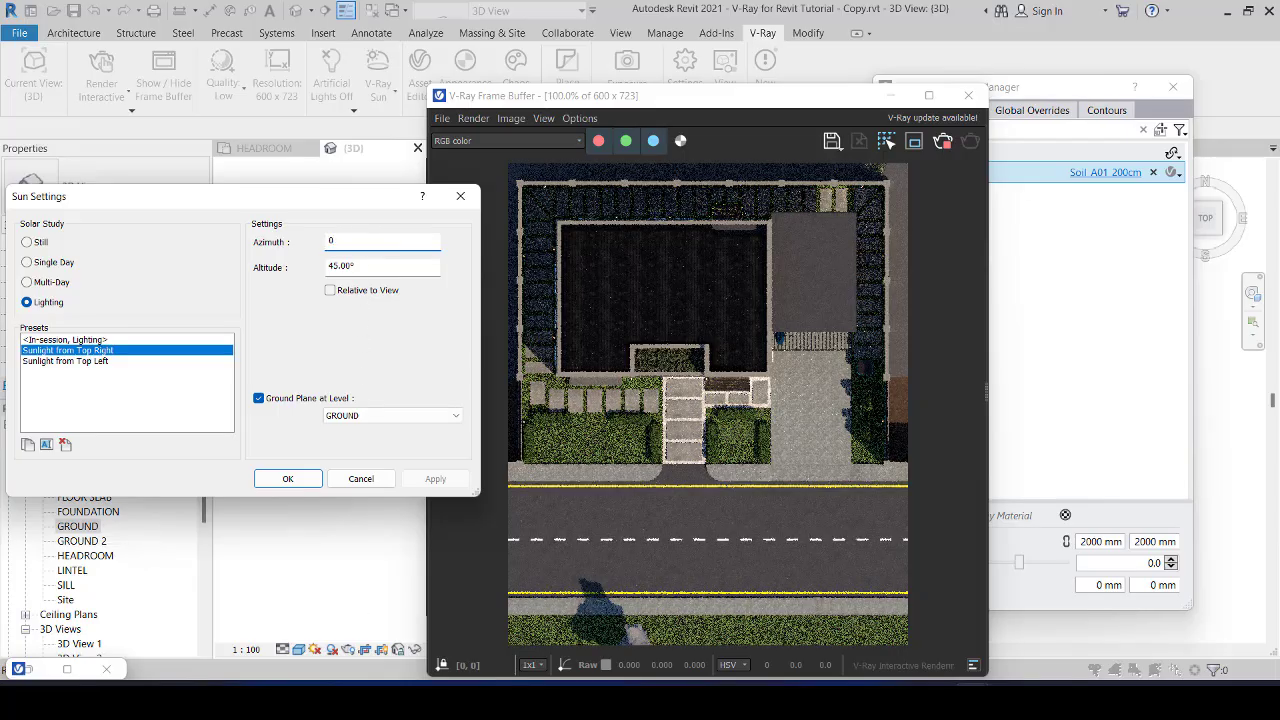
click(369, 271)
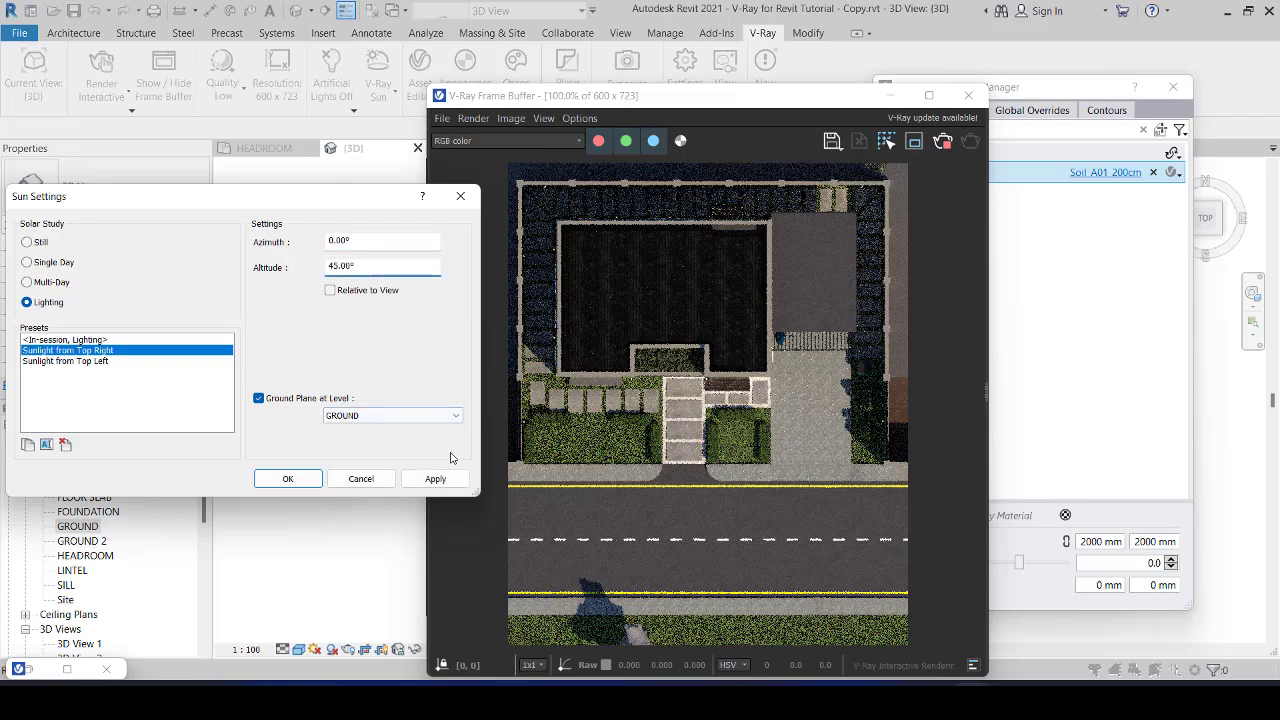
click(434, 479)
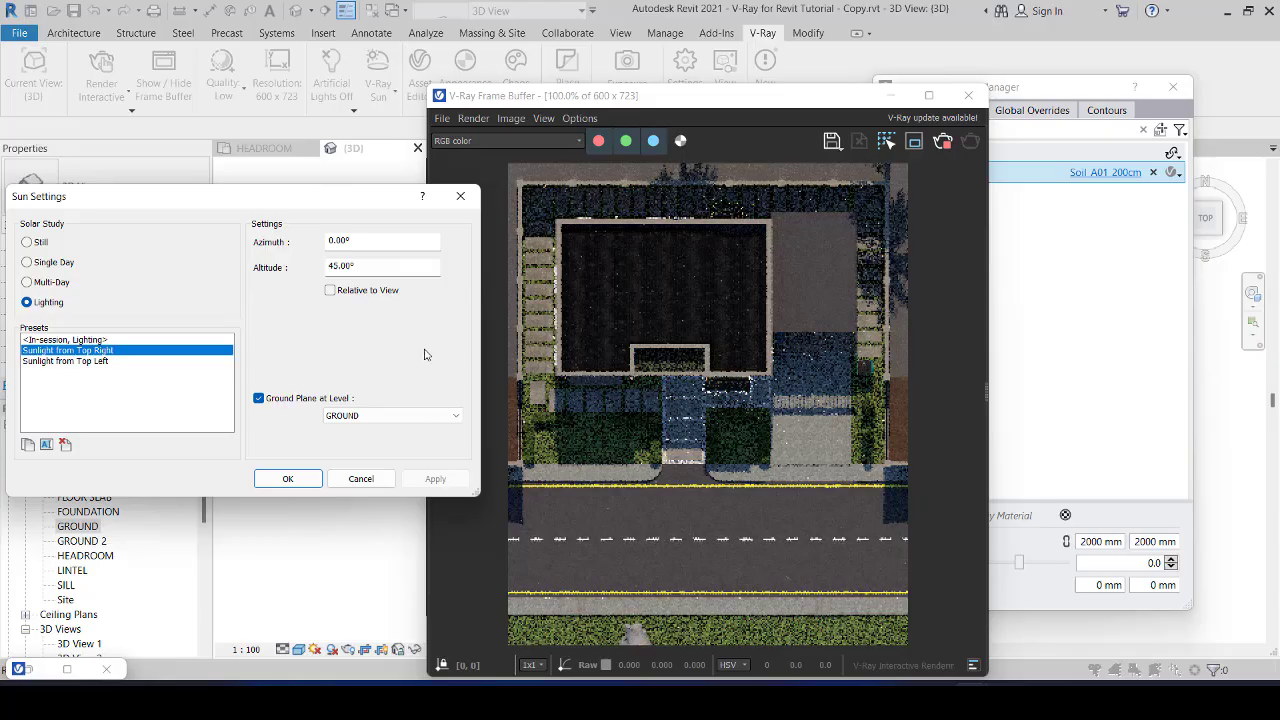
Step: Set the sun azimuth to 135° and the altitude to 60°, and apply both to the interactive render
click(374, 240)
text(135)
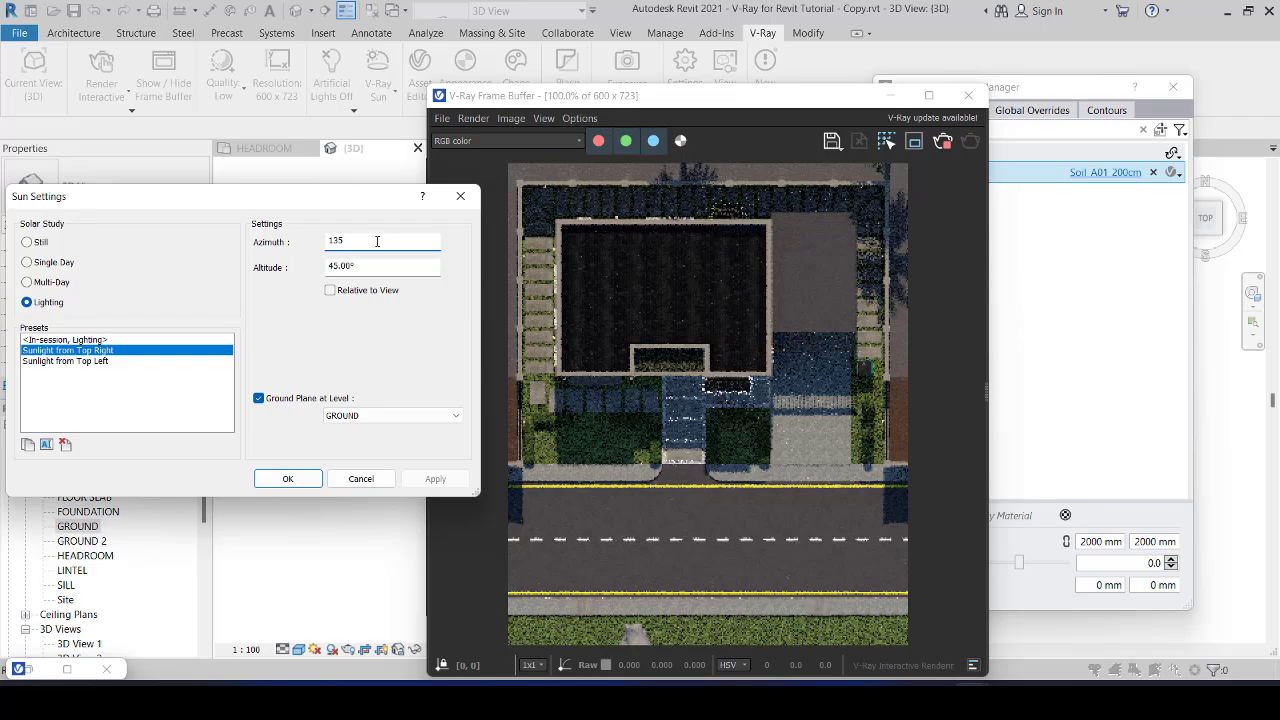
click(376, 263)
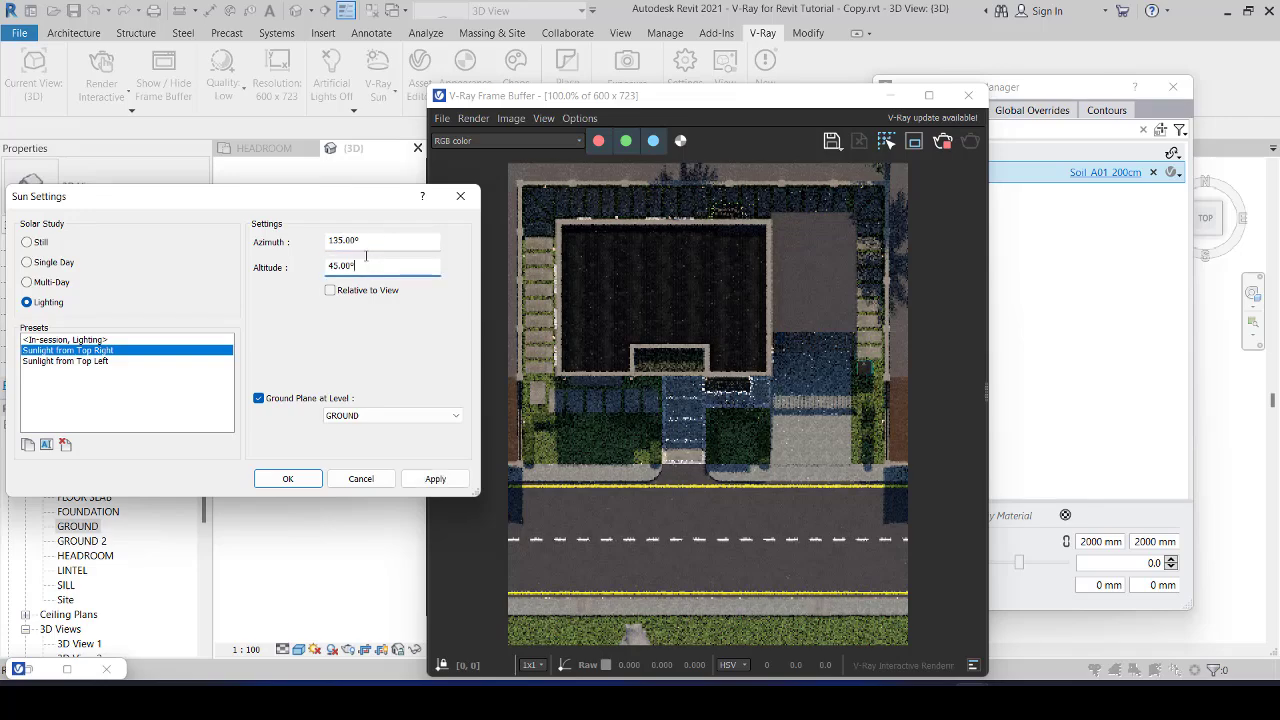
double_click(365, 266)
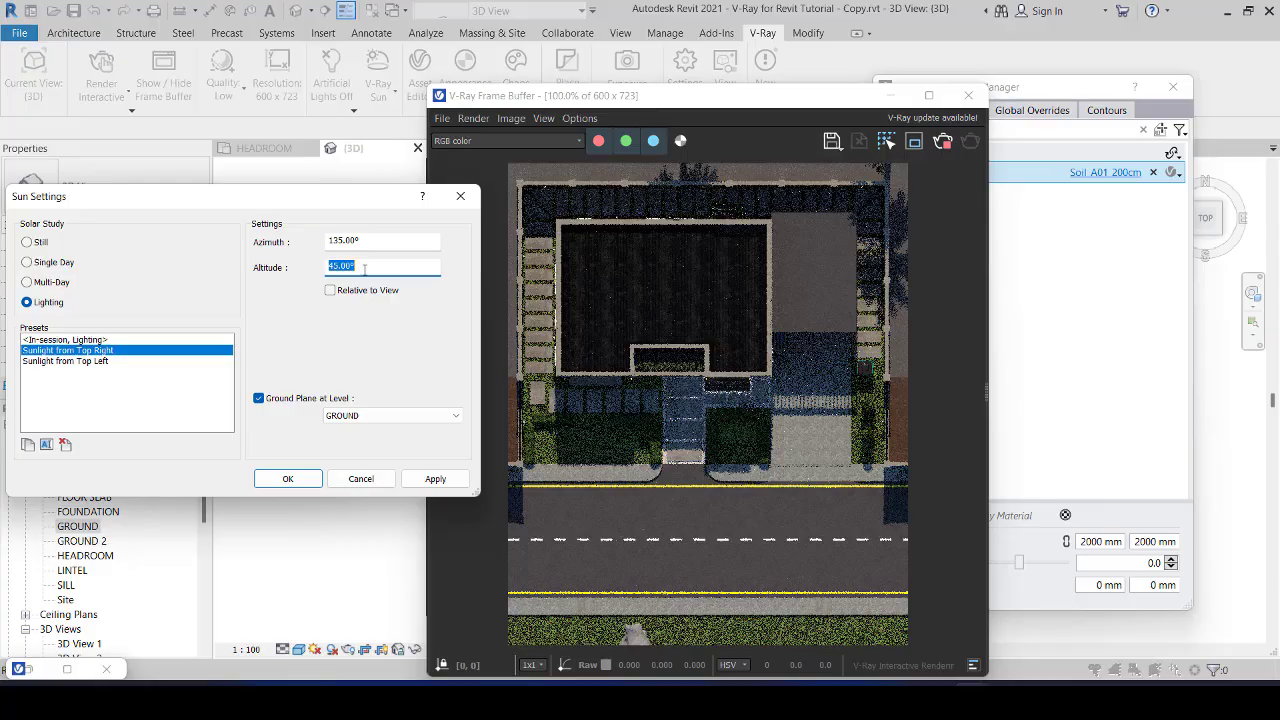
text(60)
click(383, 242)
click(434, 479)
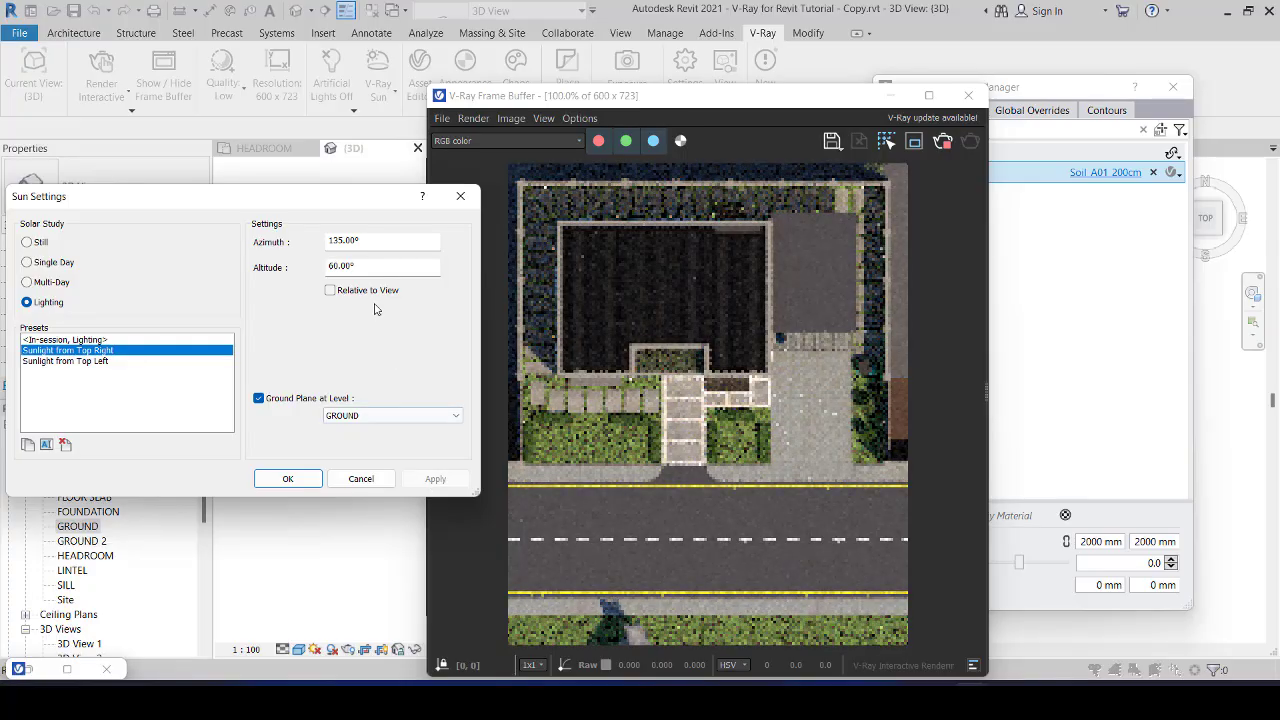
Step: Raise the sun altitude to 90° and apply it to the interactive render
double_click(377, 263)
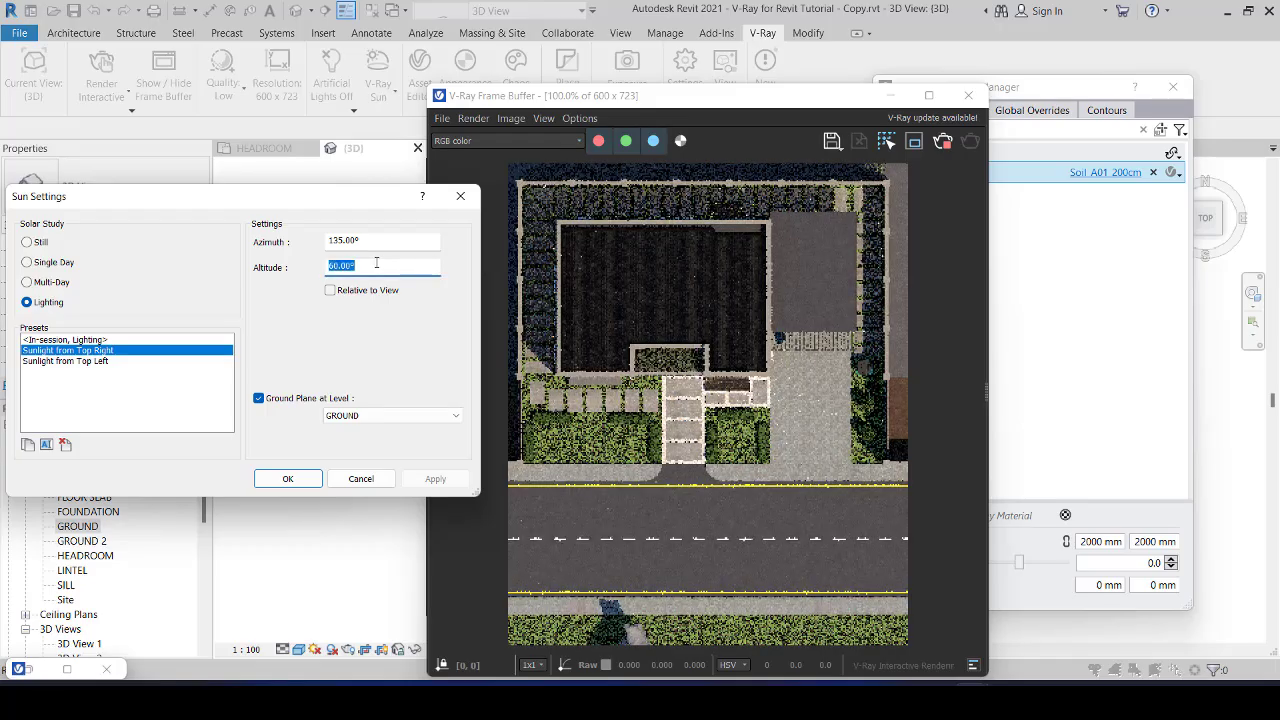
text(90)
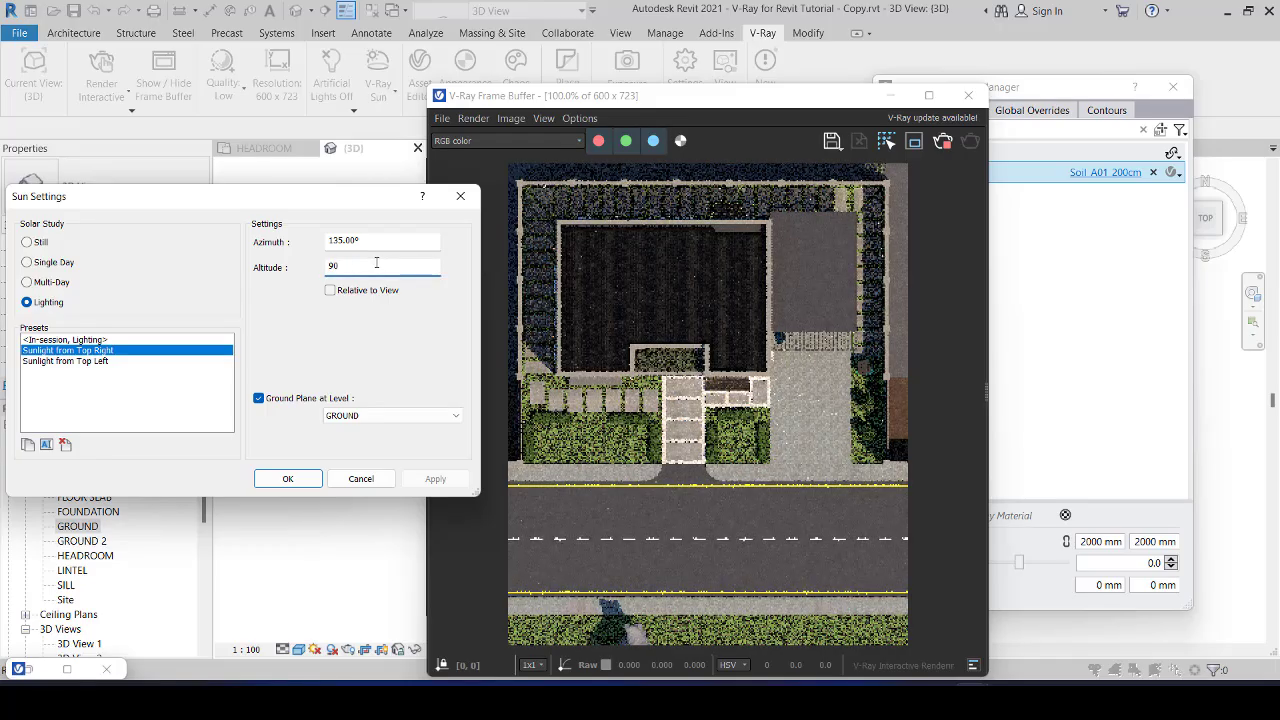
click(387, 242)
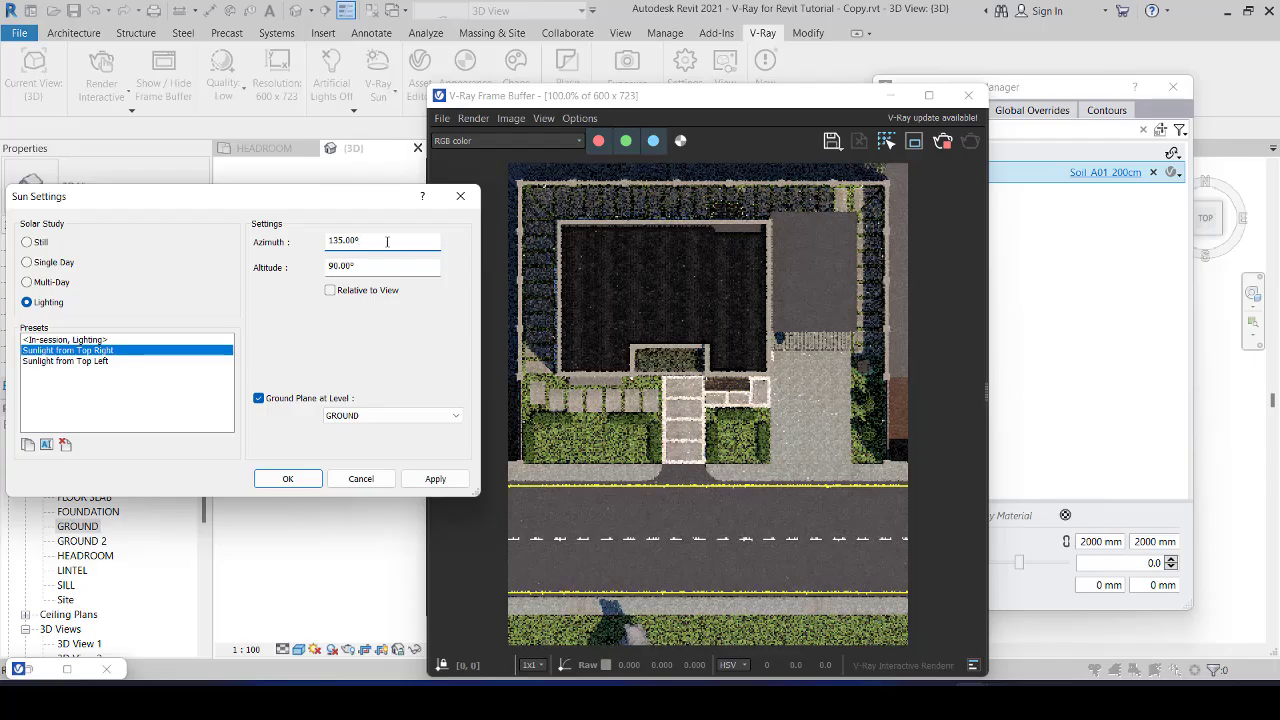
click(435, 479)
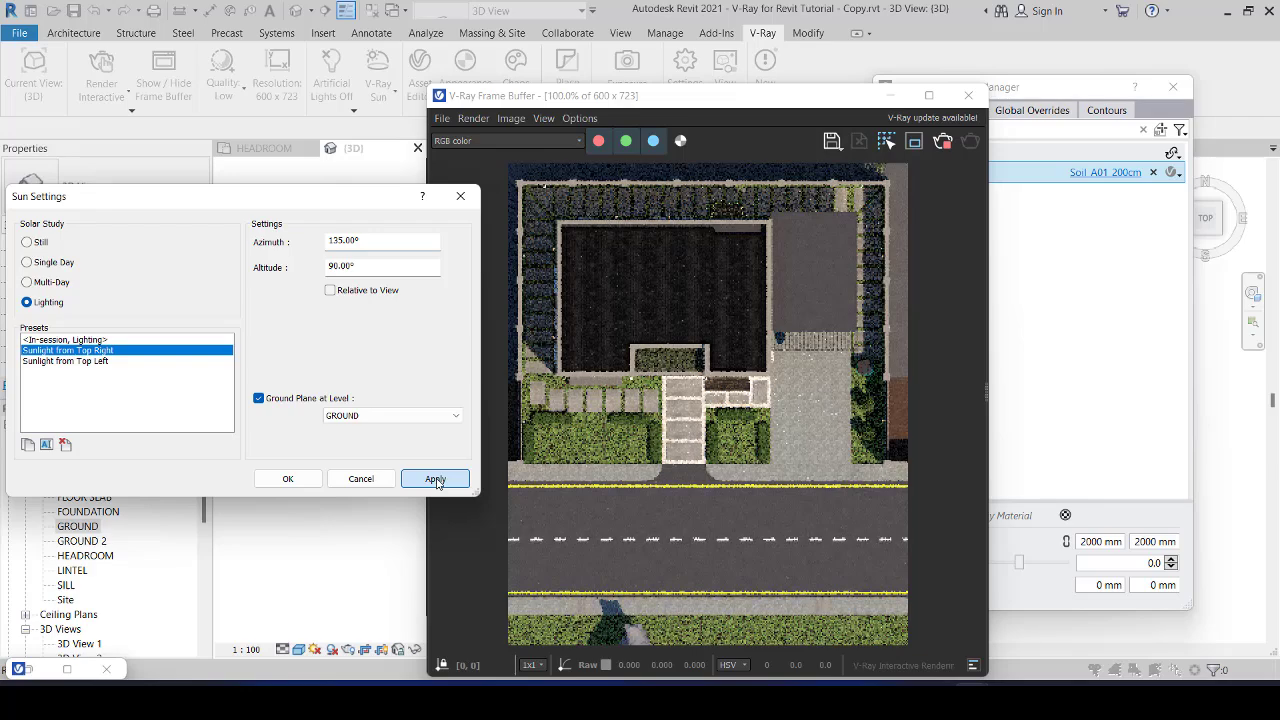
click(435, 479)
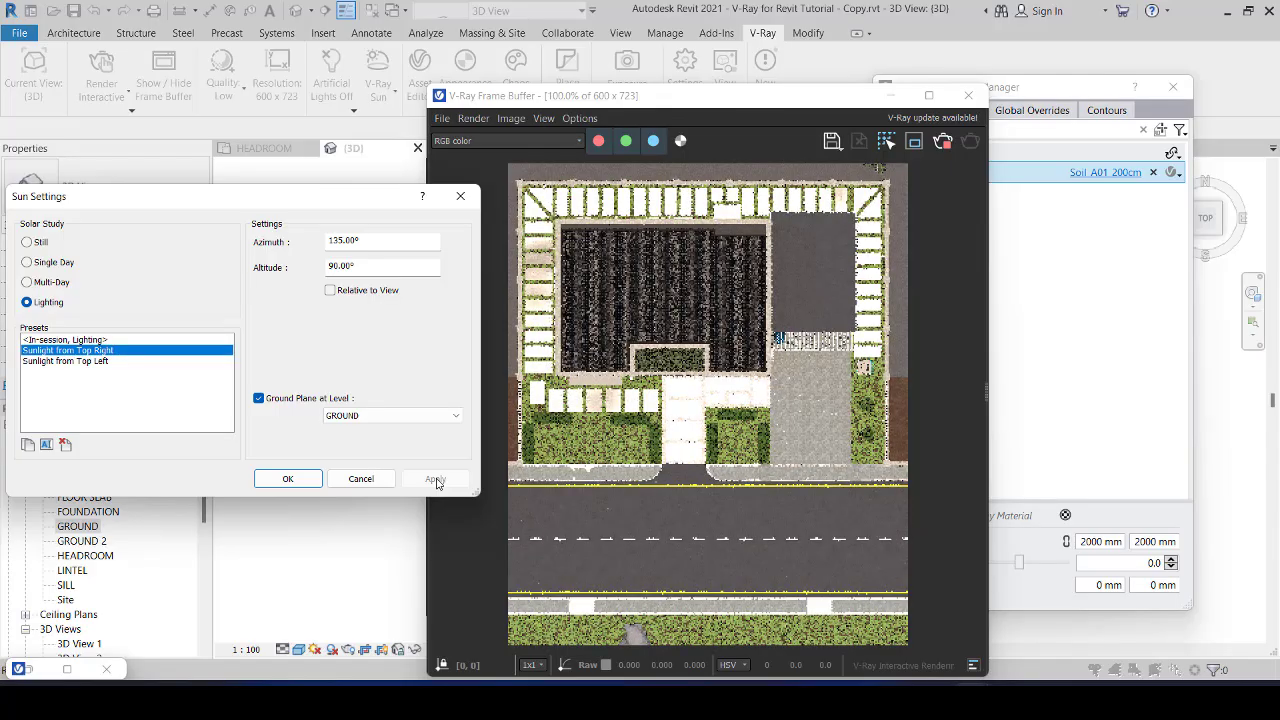
Step: Set the sun altitude to 75° and apply it to the interactive render
click(378, 268)
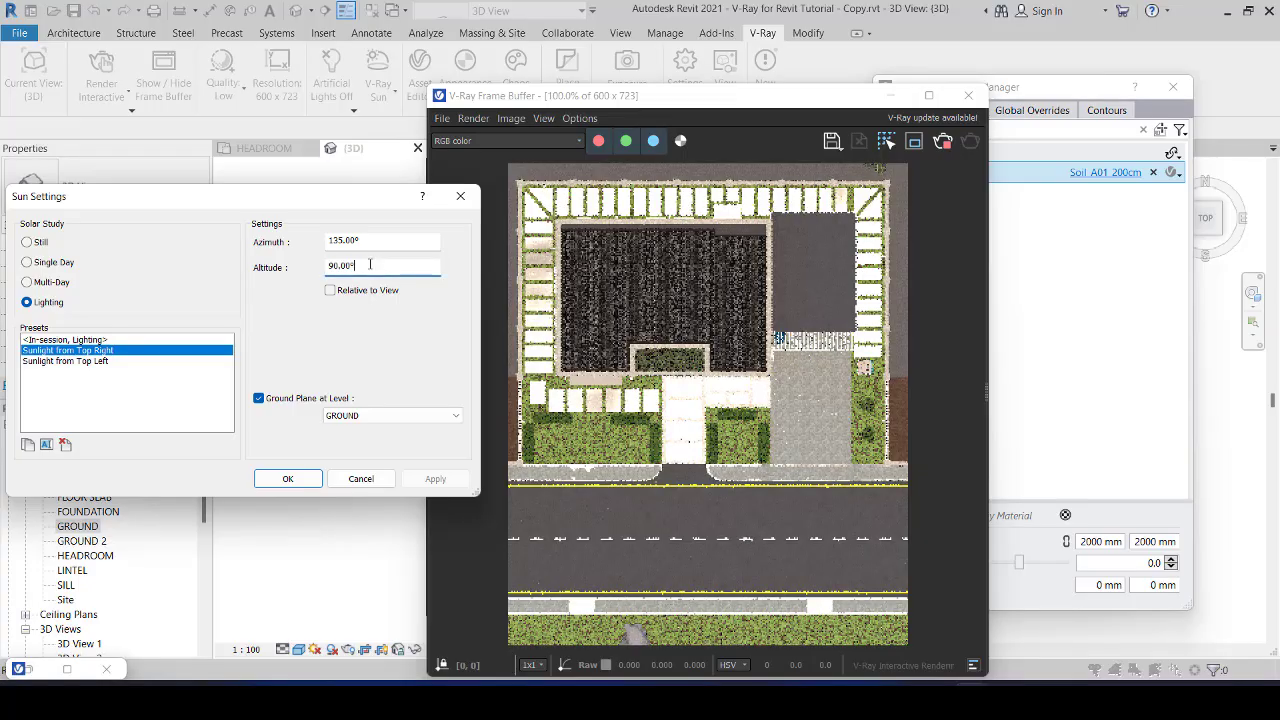
double_click(370, 264)
text(75)
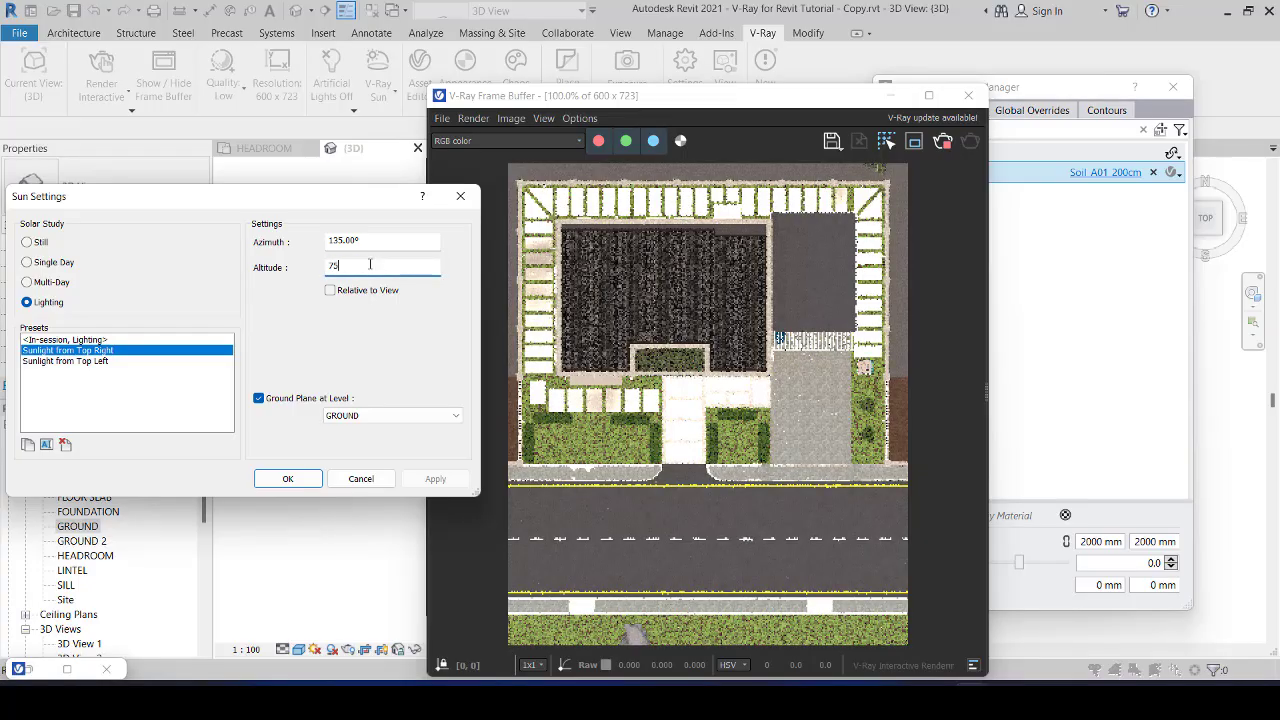
click(398, 242)
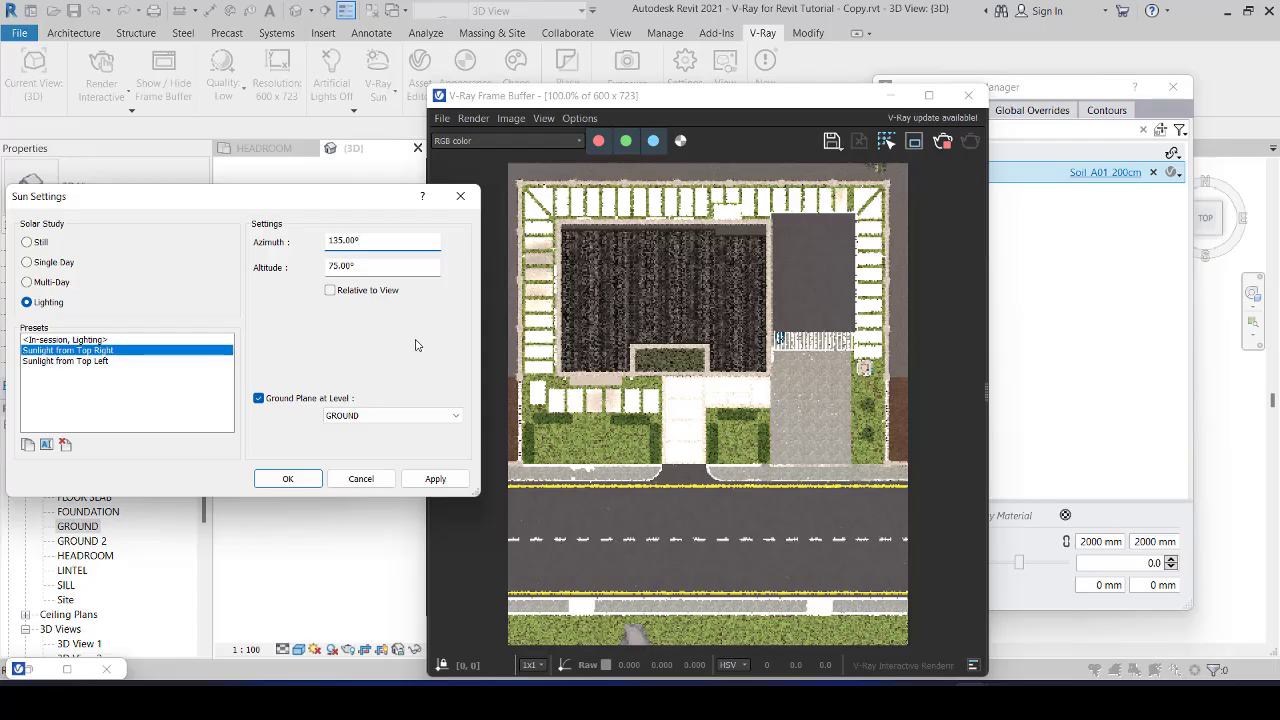
click(434, 486)
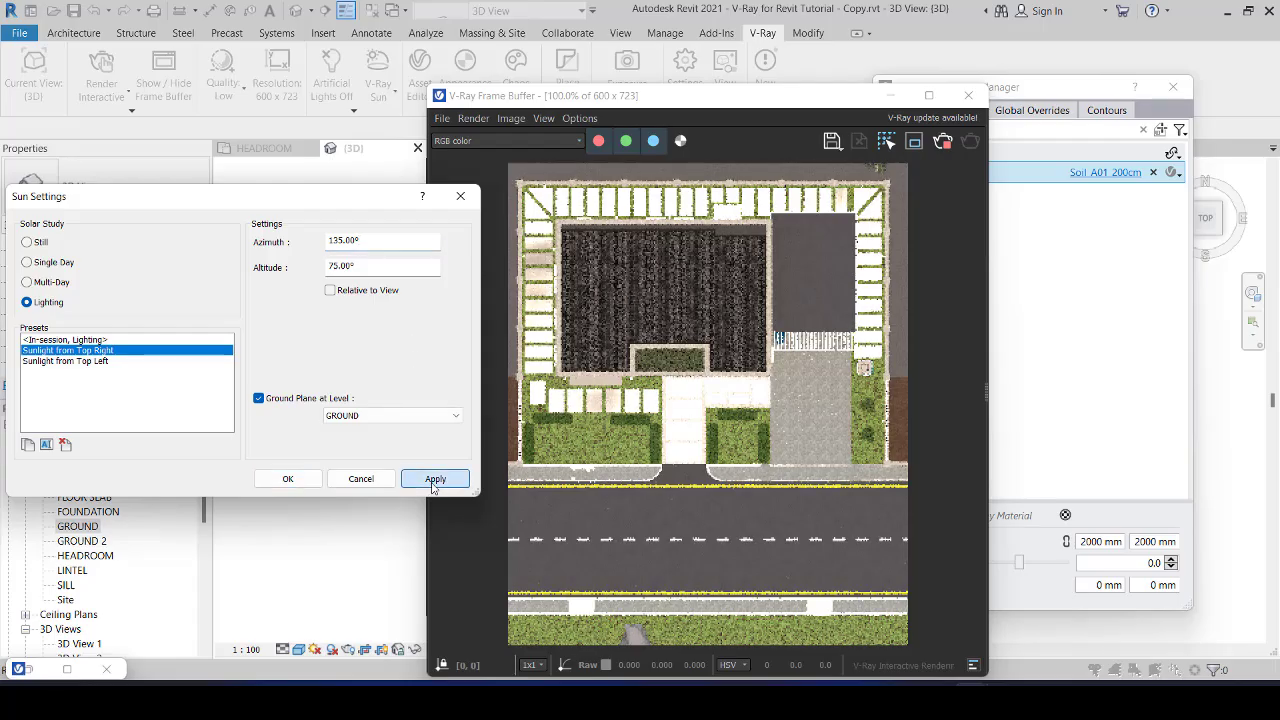
click(434, 484)
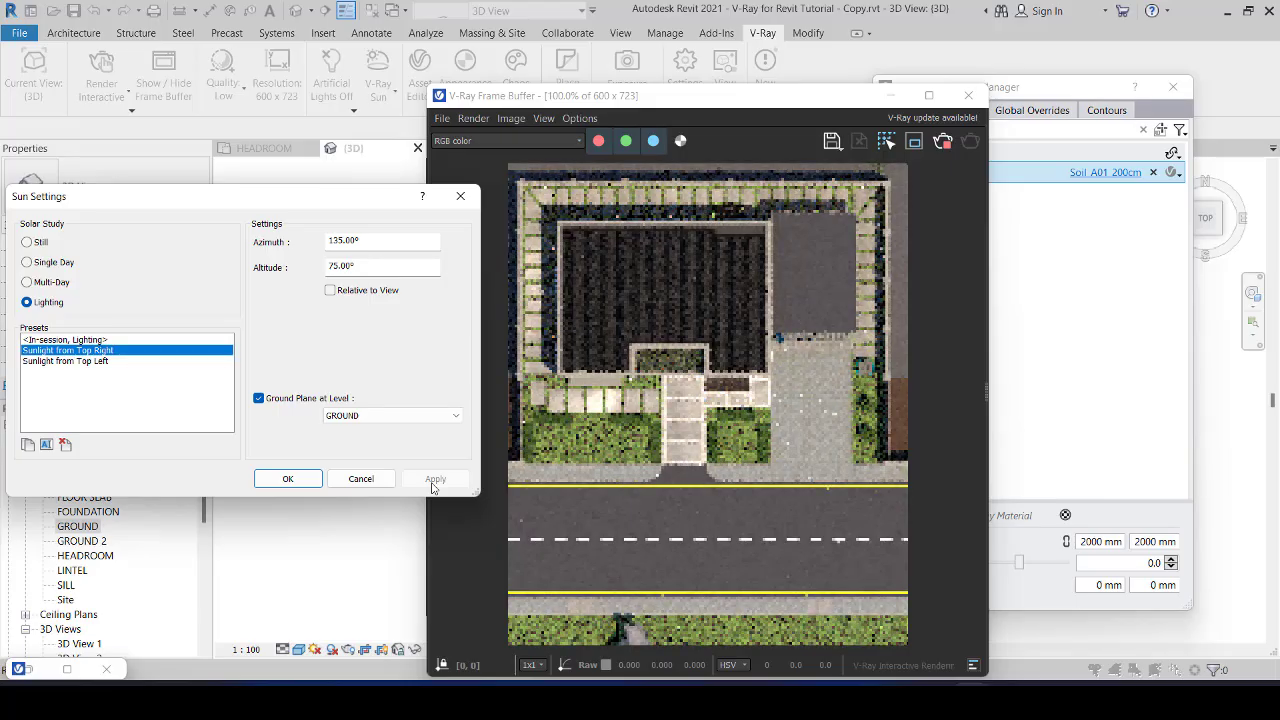
Step: Try a sun azimuth of 180° and apply it to the interactive render
double_click(383, 242)
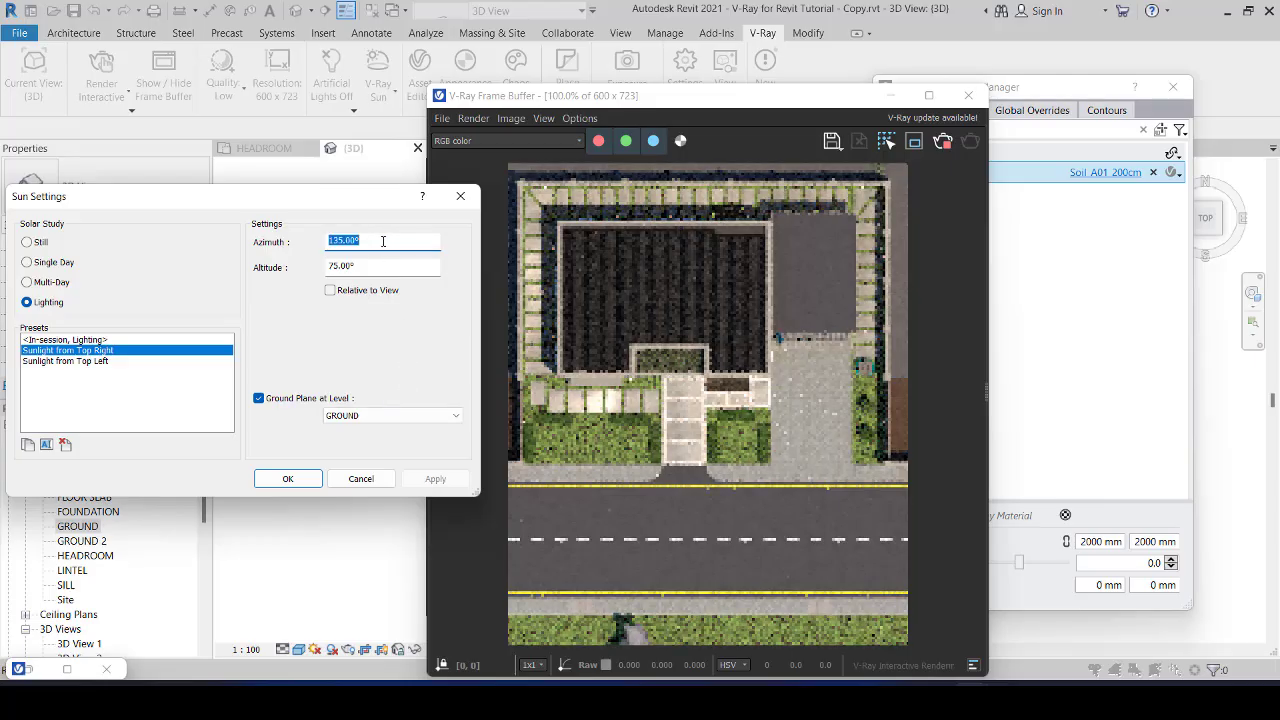
text(180)
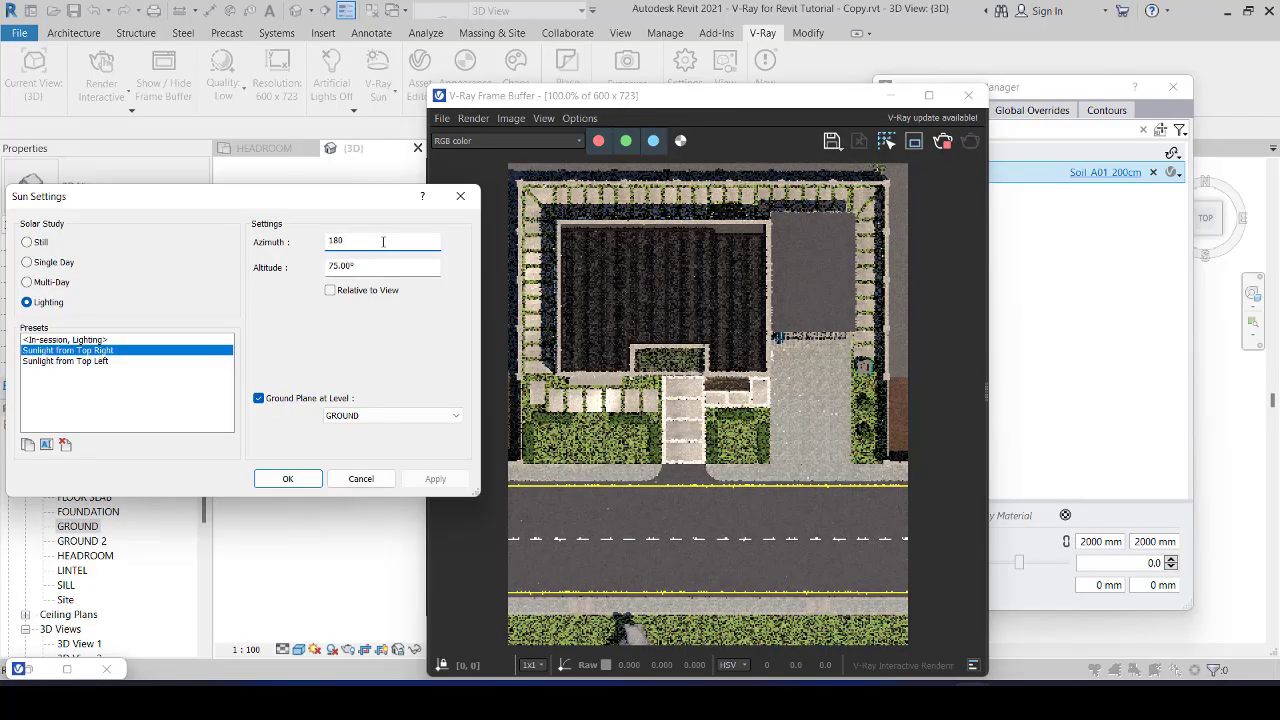
click(401, 264)
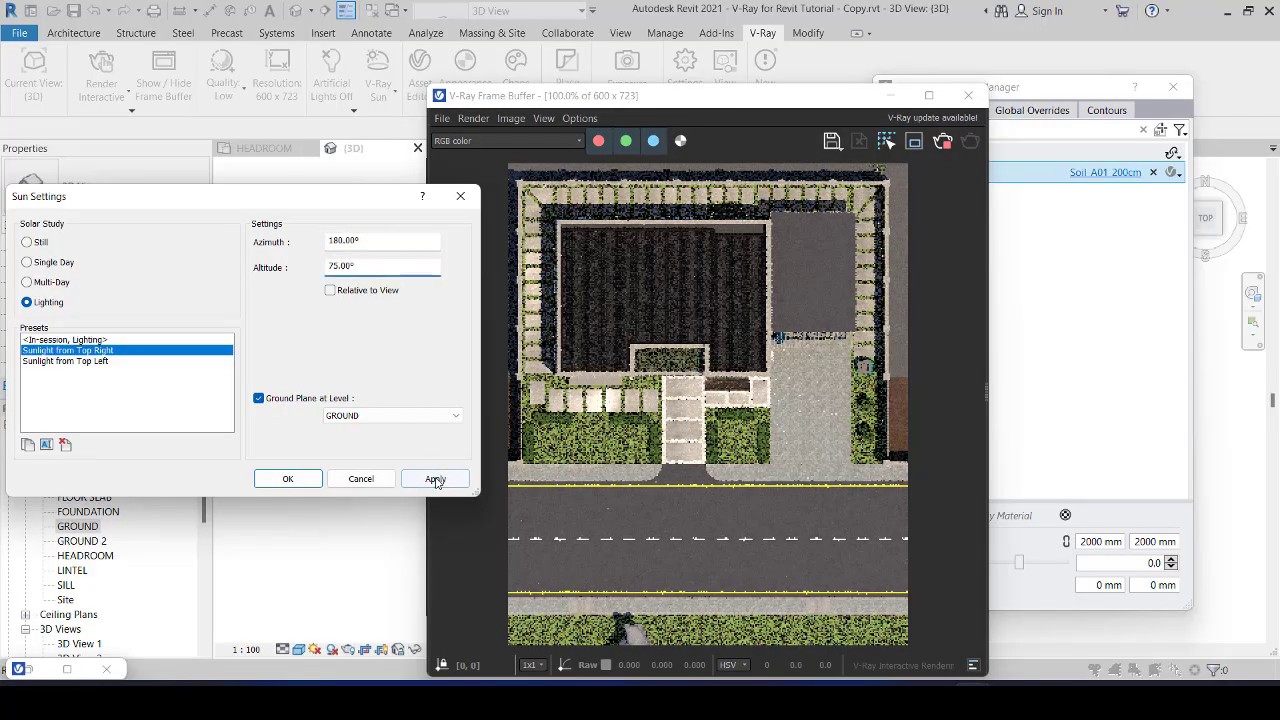
click(435, 480)
click(435, 480)
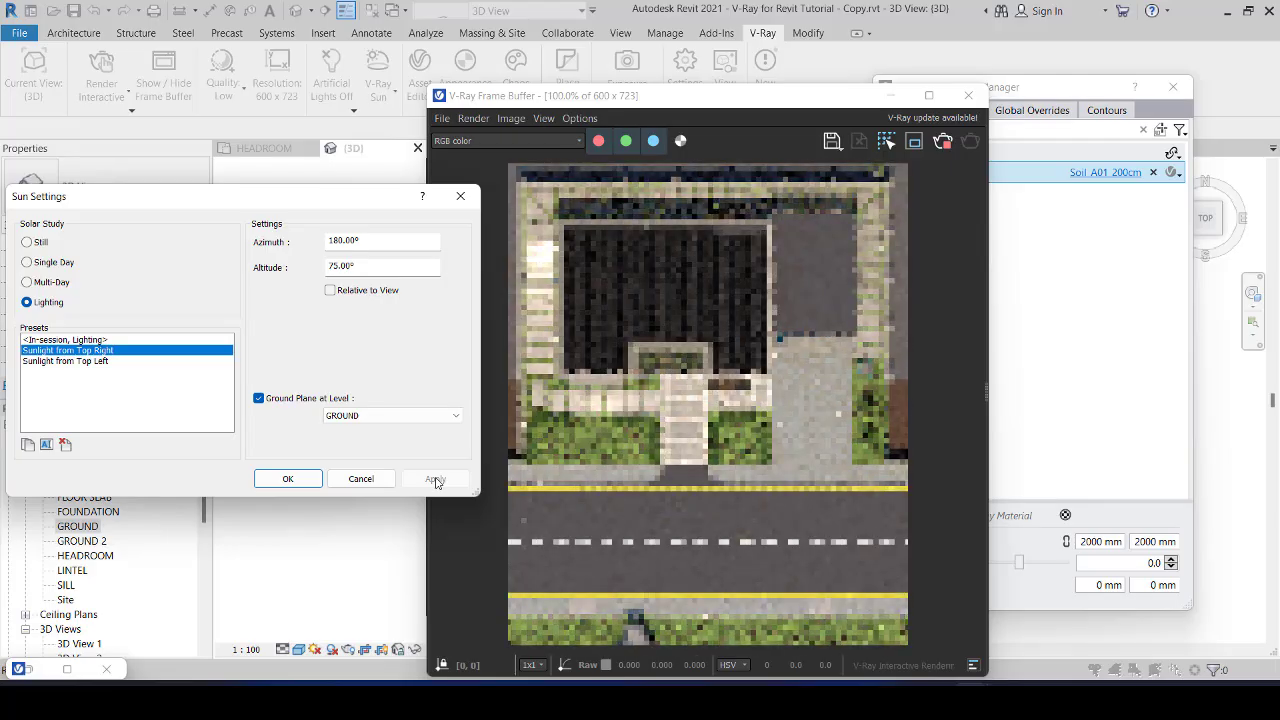
Step: Set the sun azimuth to 135°, apply it to the interactive render and close the sun settings
double_click(380, 240)
text(1350)
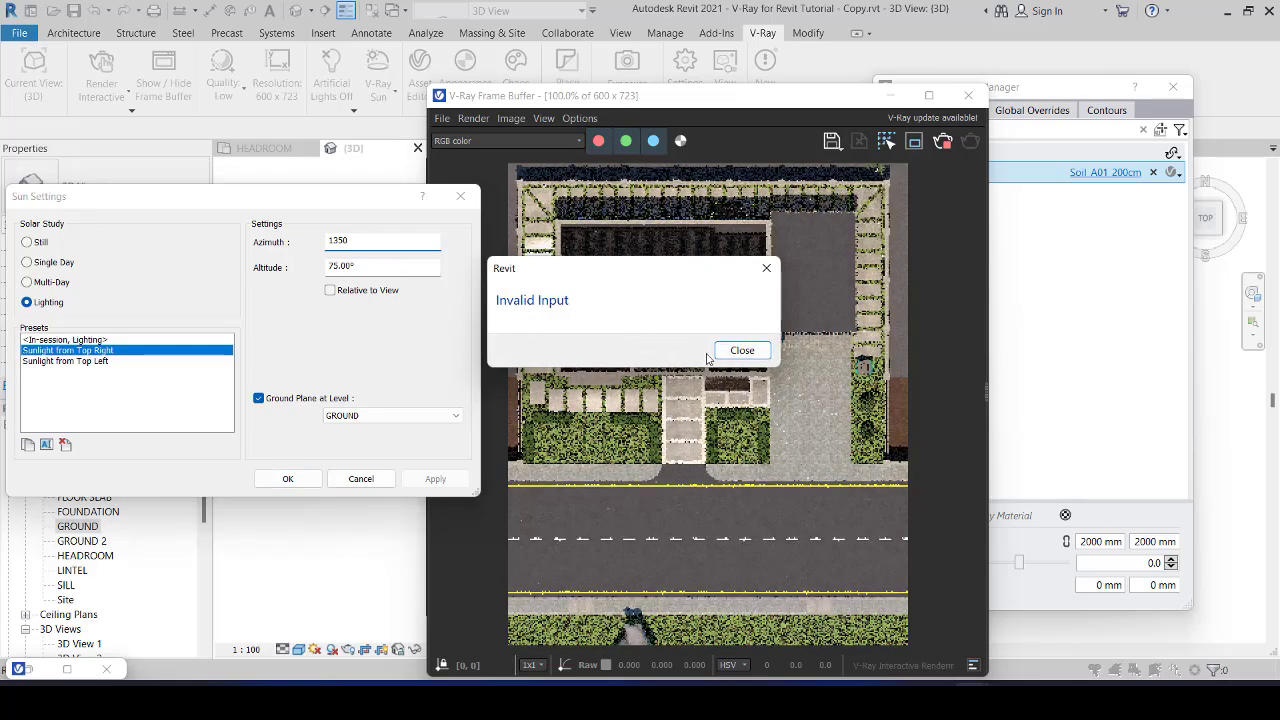
click(738, 350)
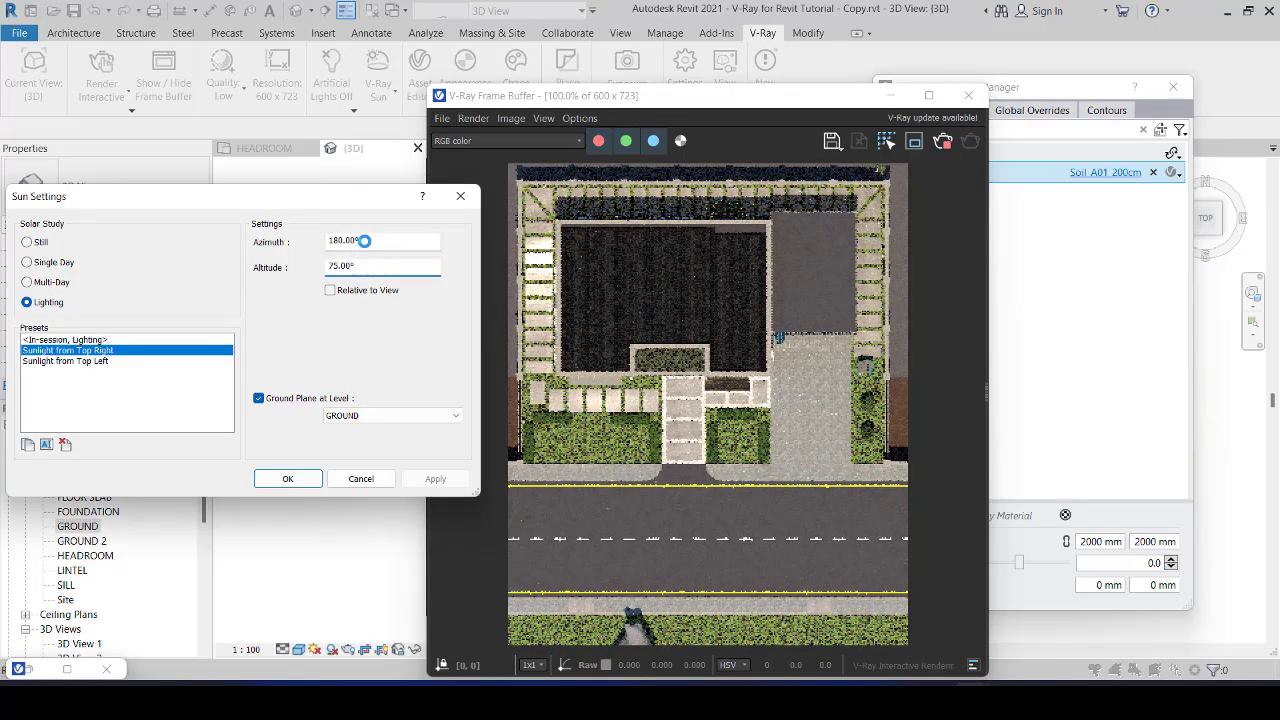
double_click(365, 241)
text(135)
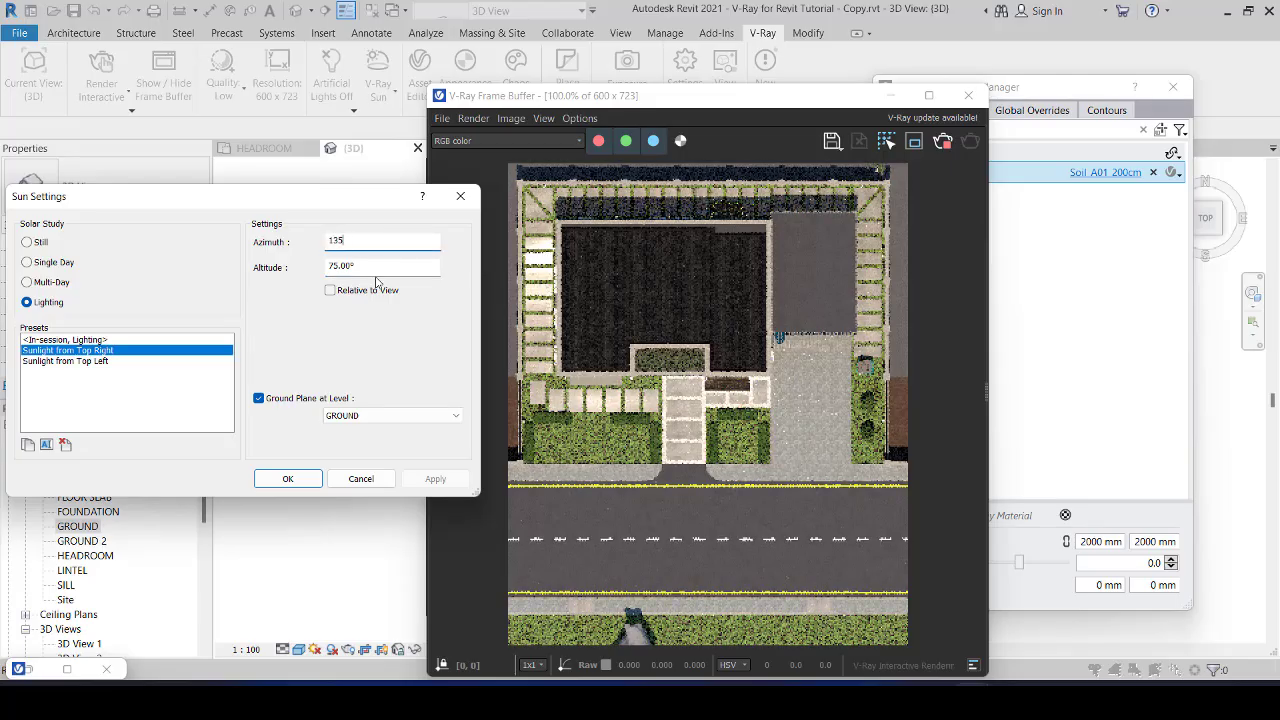
click(373, 268)
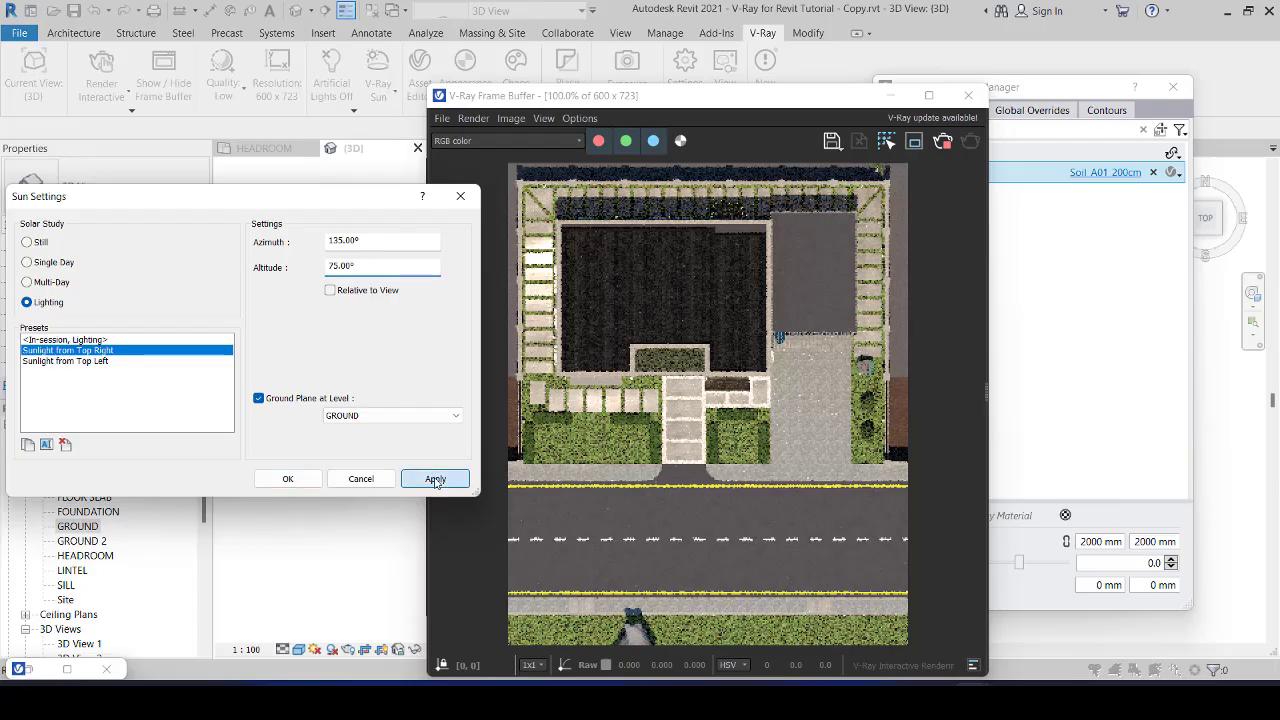
click(435, 480)
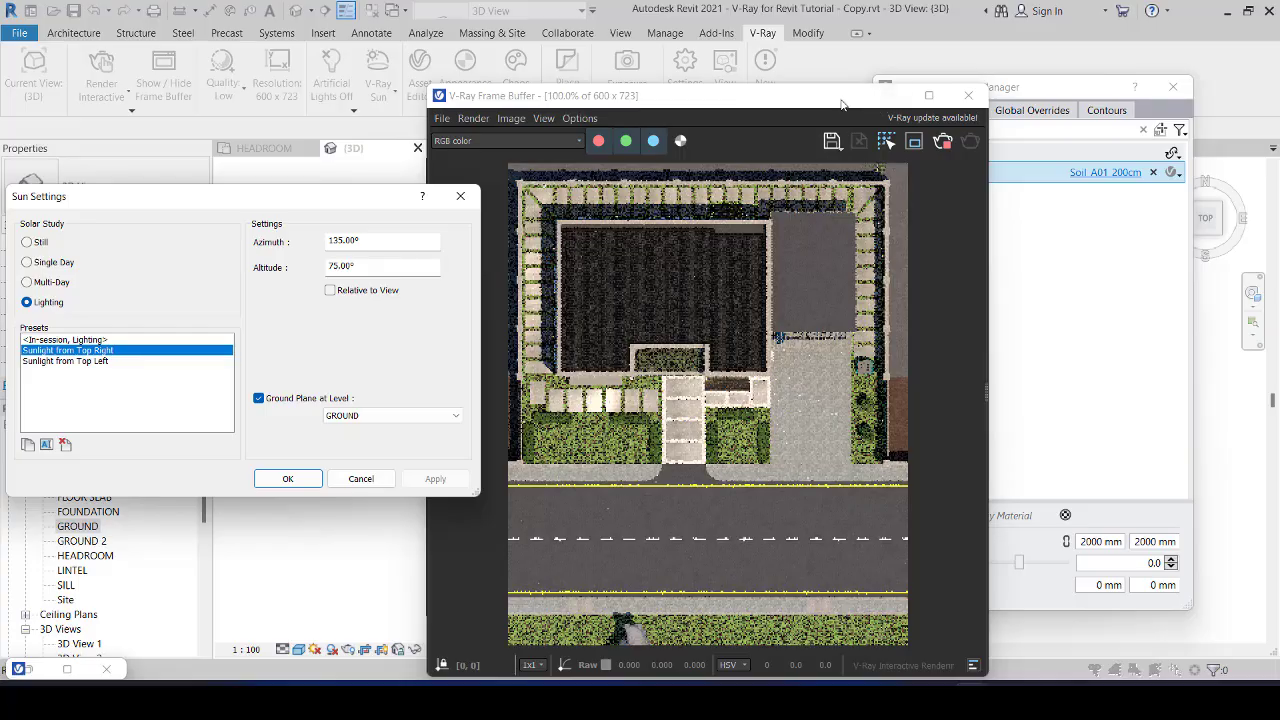
click(752, 104)
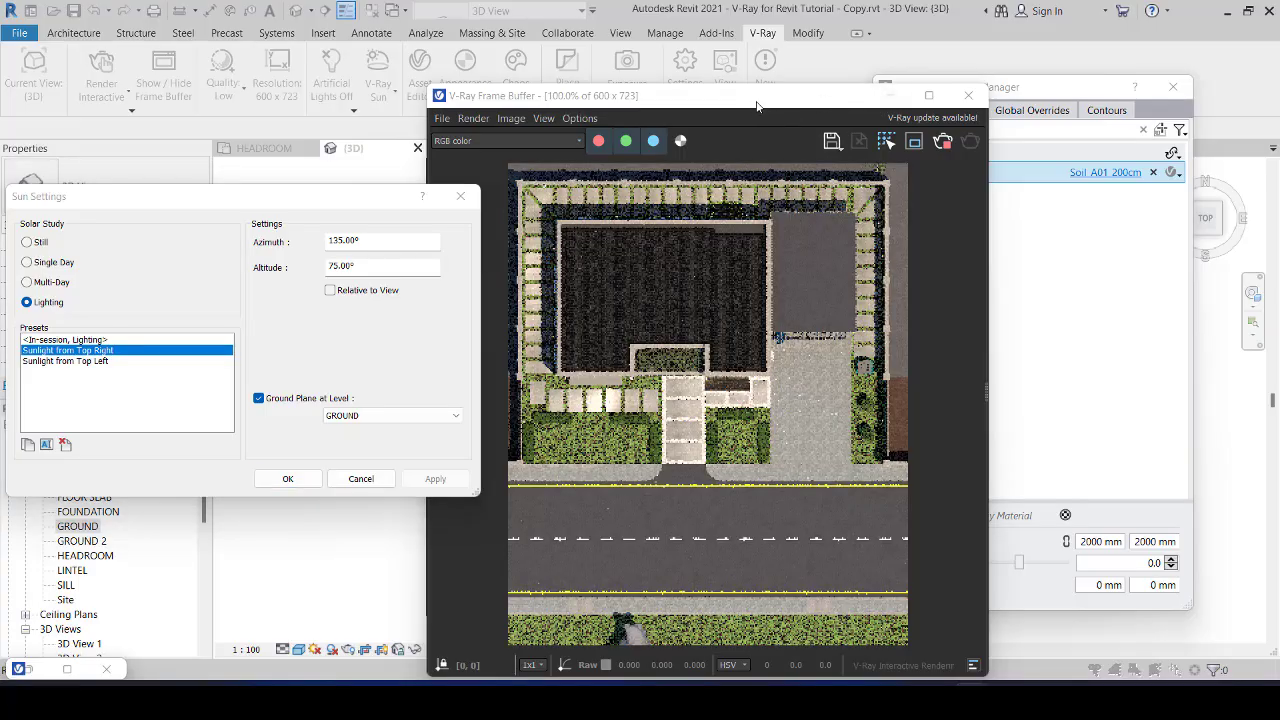
drag(757, 106, 680, 137)
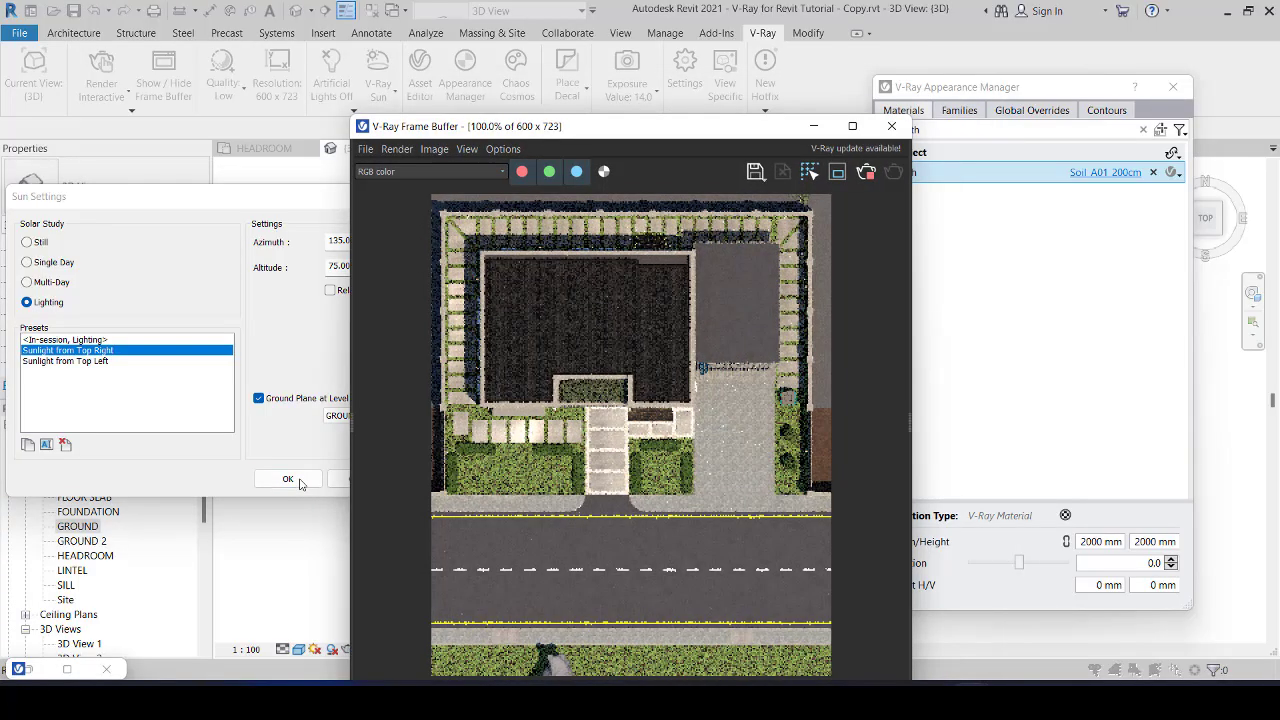
click(300, 482)
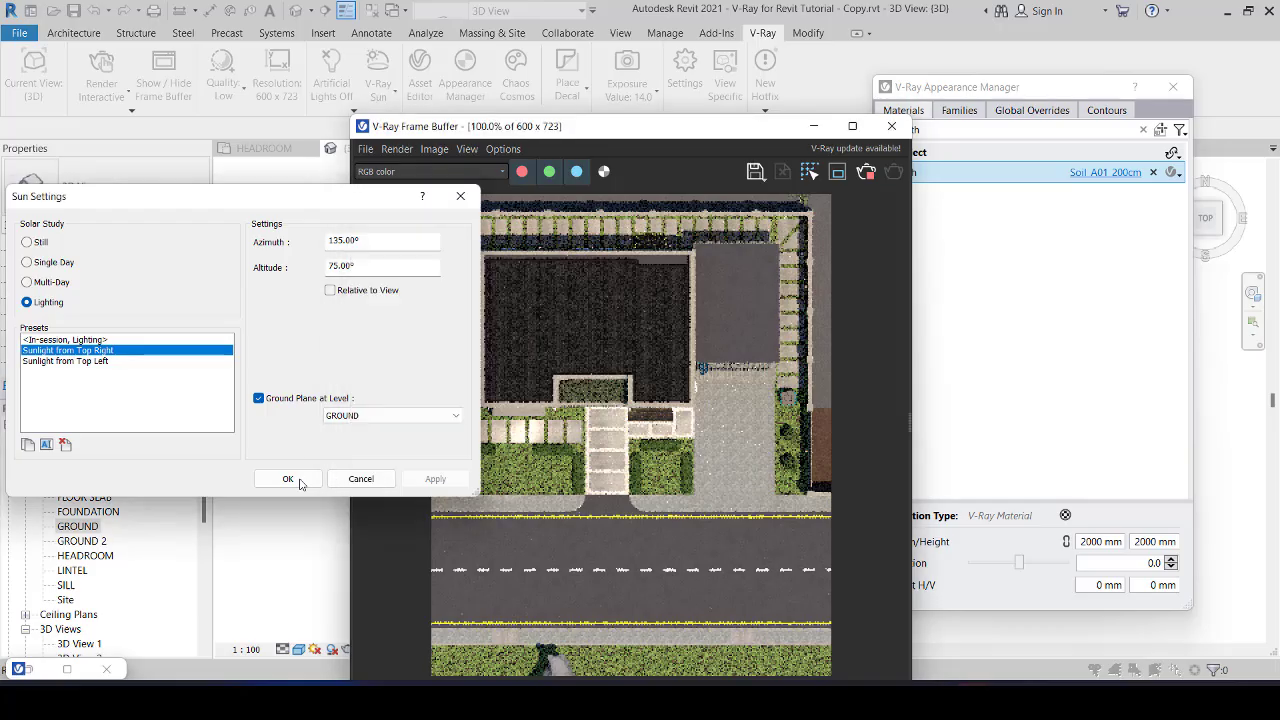
click(298, 479)
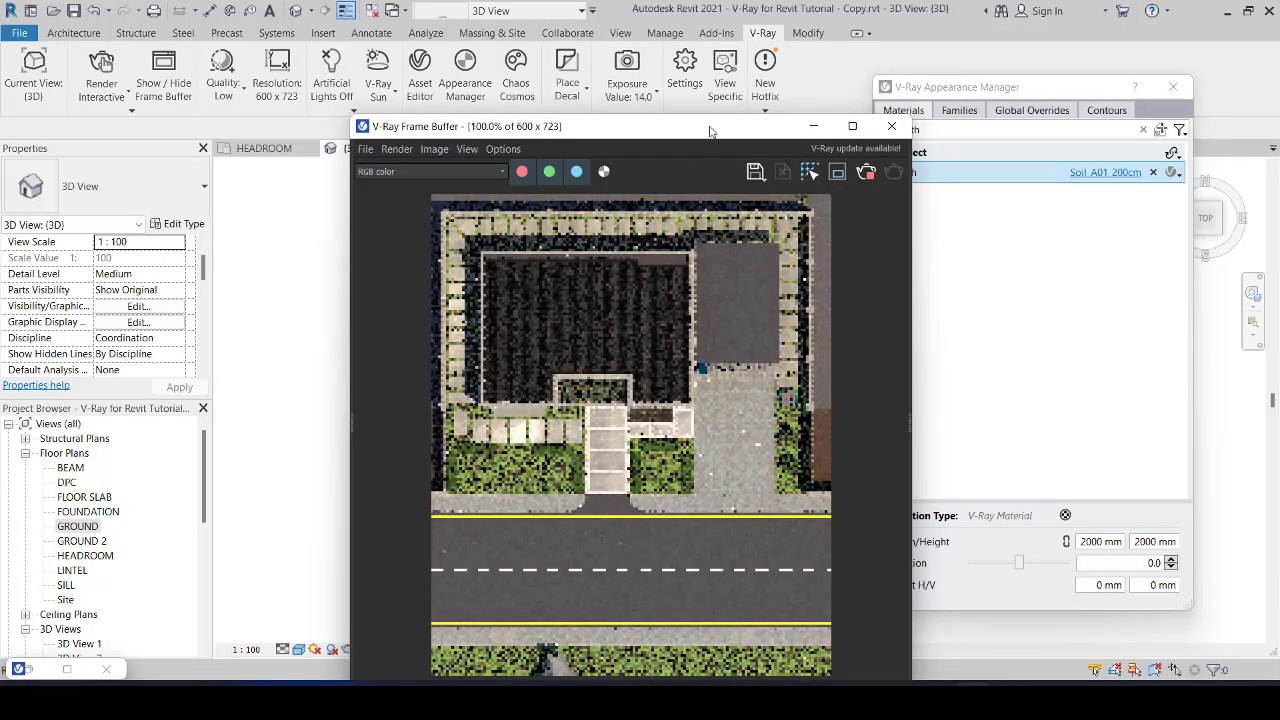
Step: Move the render window aside and sample the material of the grey ground just outside the house's boundary wall in the 3D view
drag(708, 136, 442, 90)
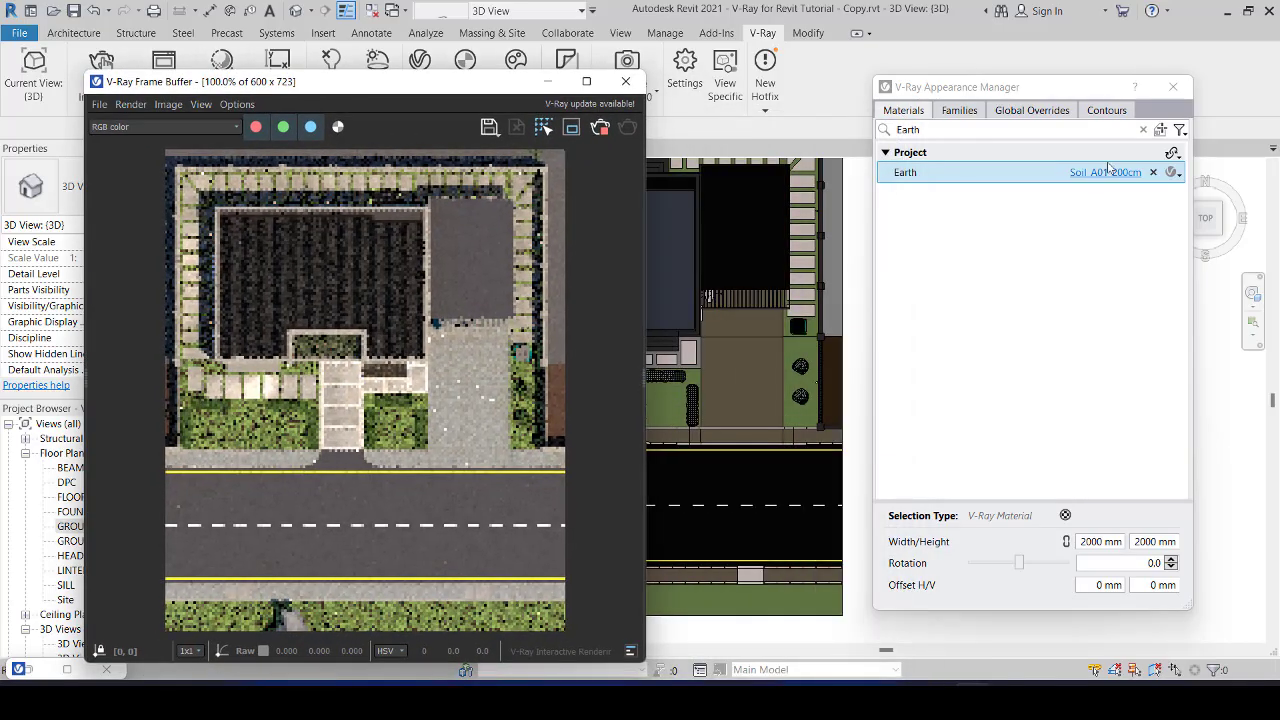
click(1161, 130)
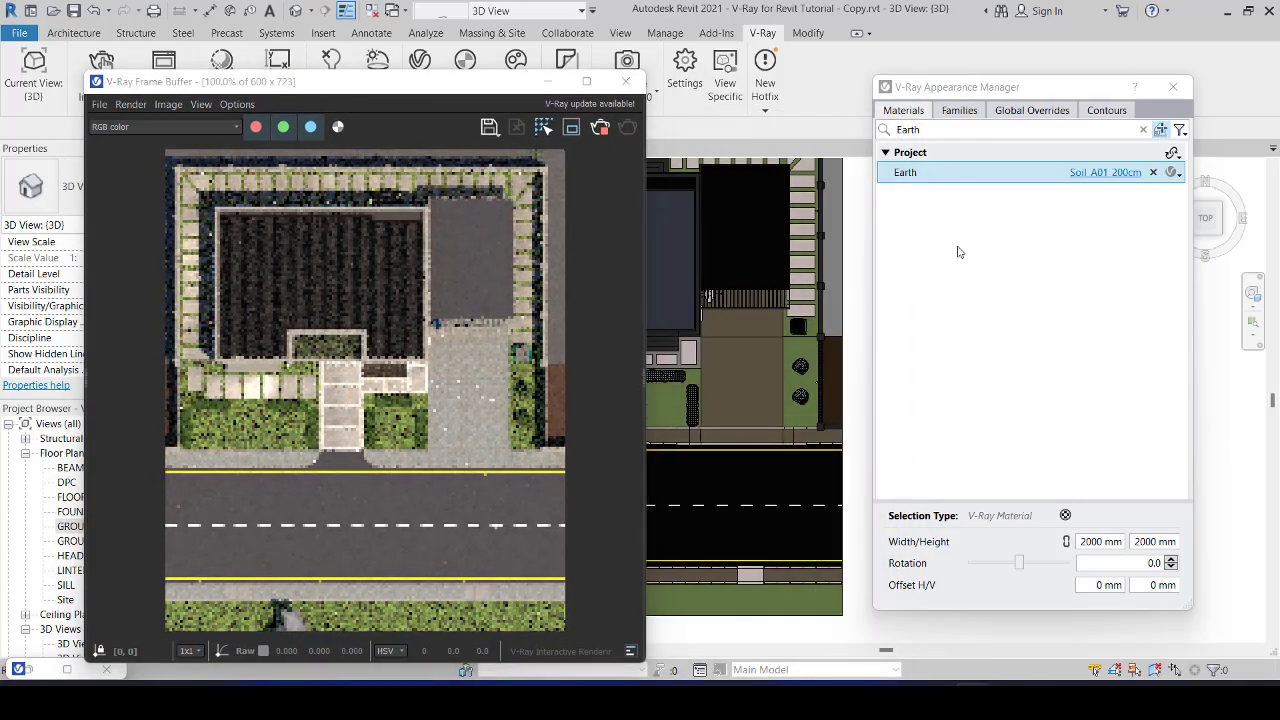
click(829, 302)
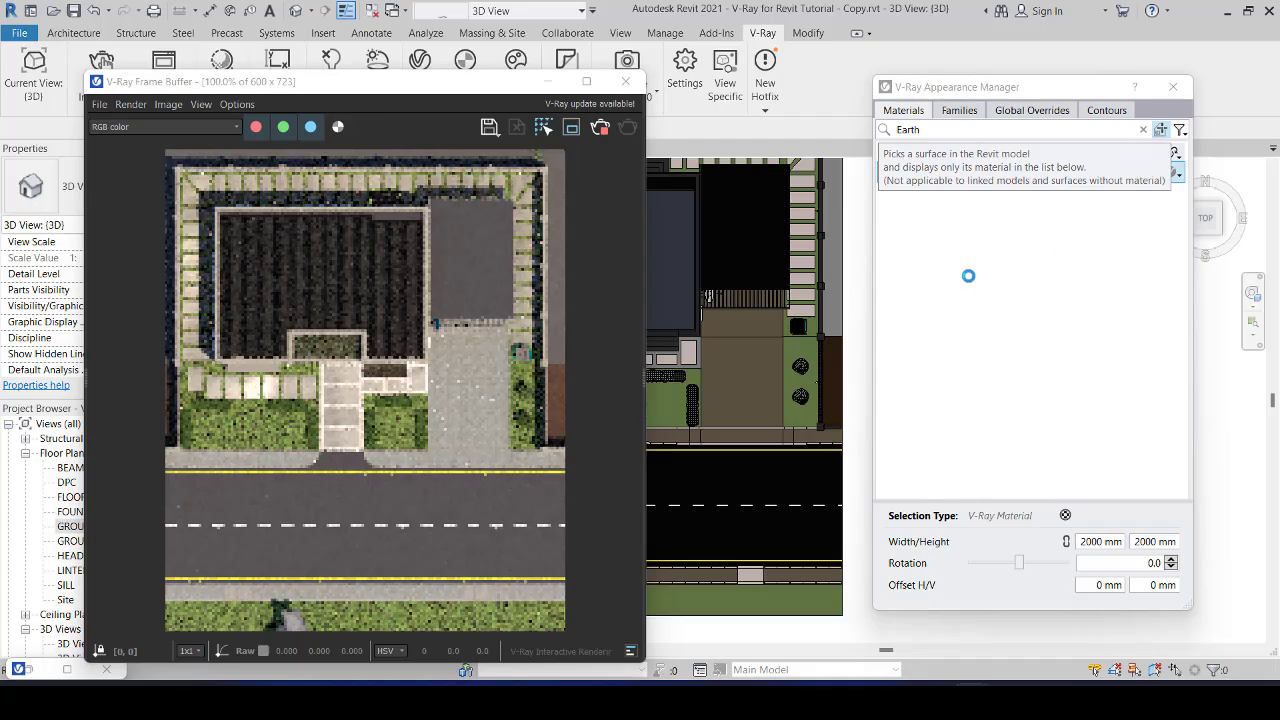
click(831, 305)
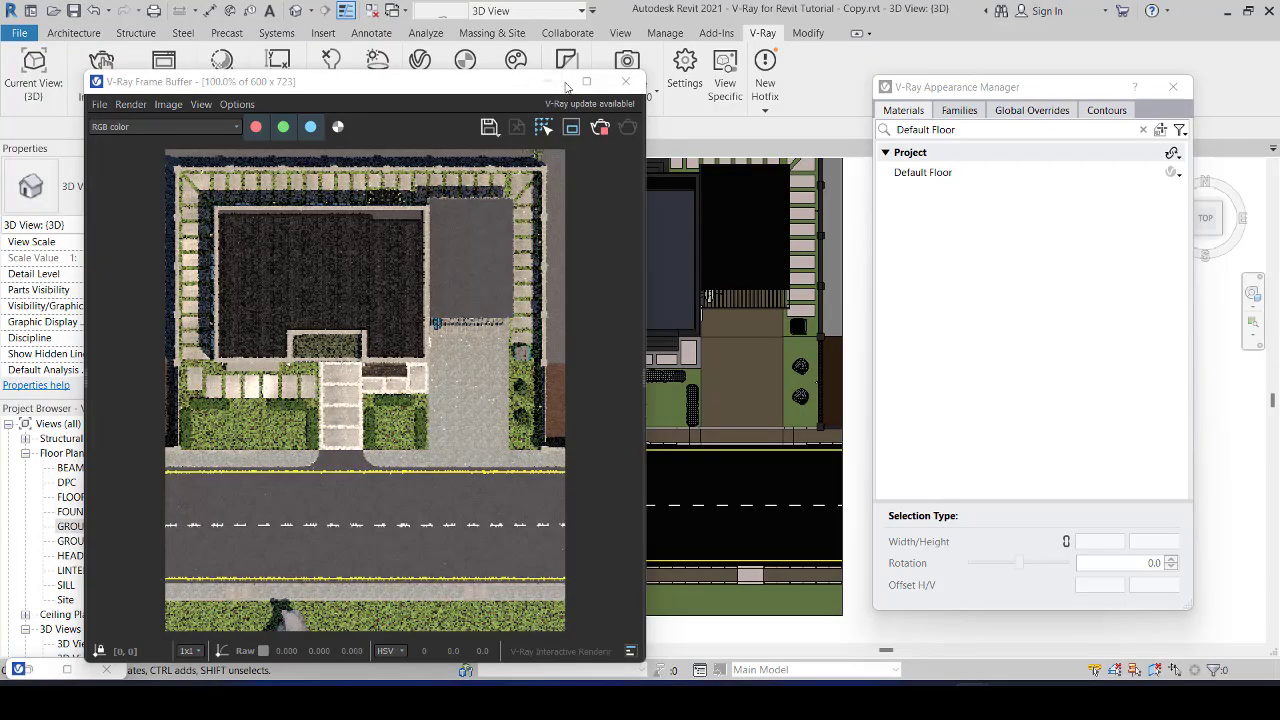
Step: In the GROUND floor plan, select the large floor surrounding the house and open its type's layer structure for editing
drag(450, 81, 1061, 104)
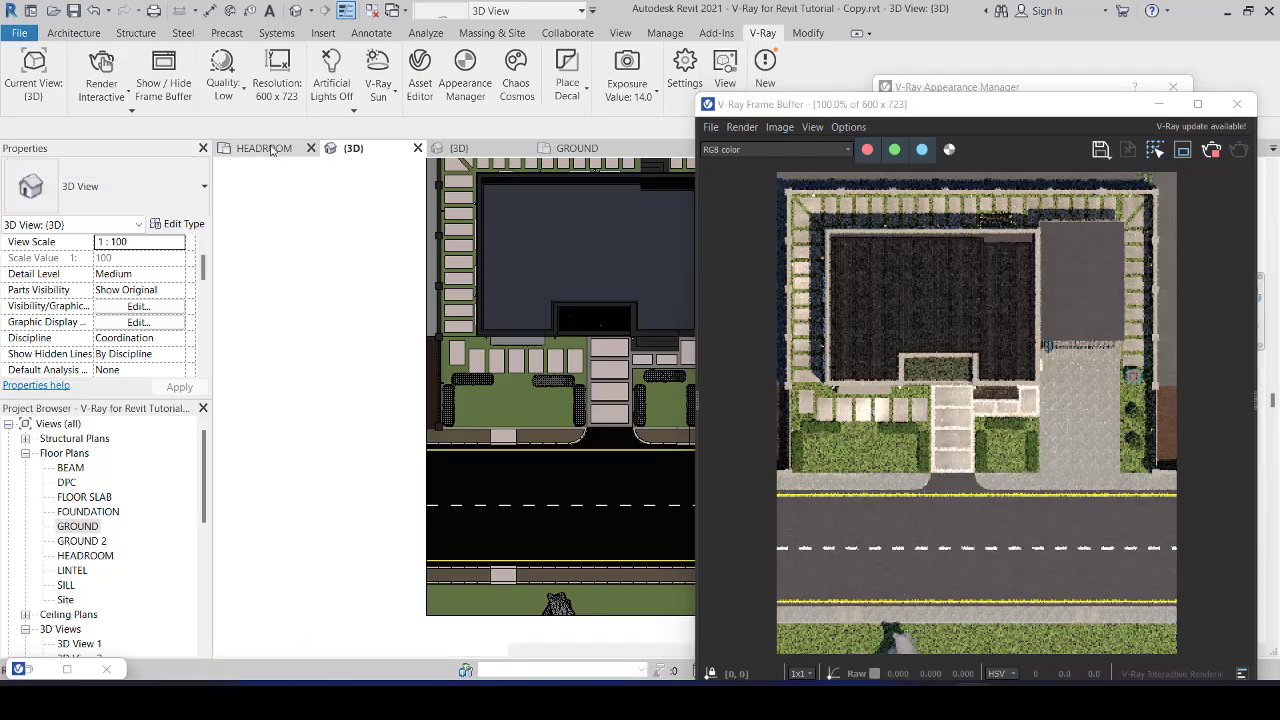
click(265, 148)
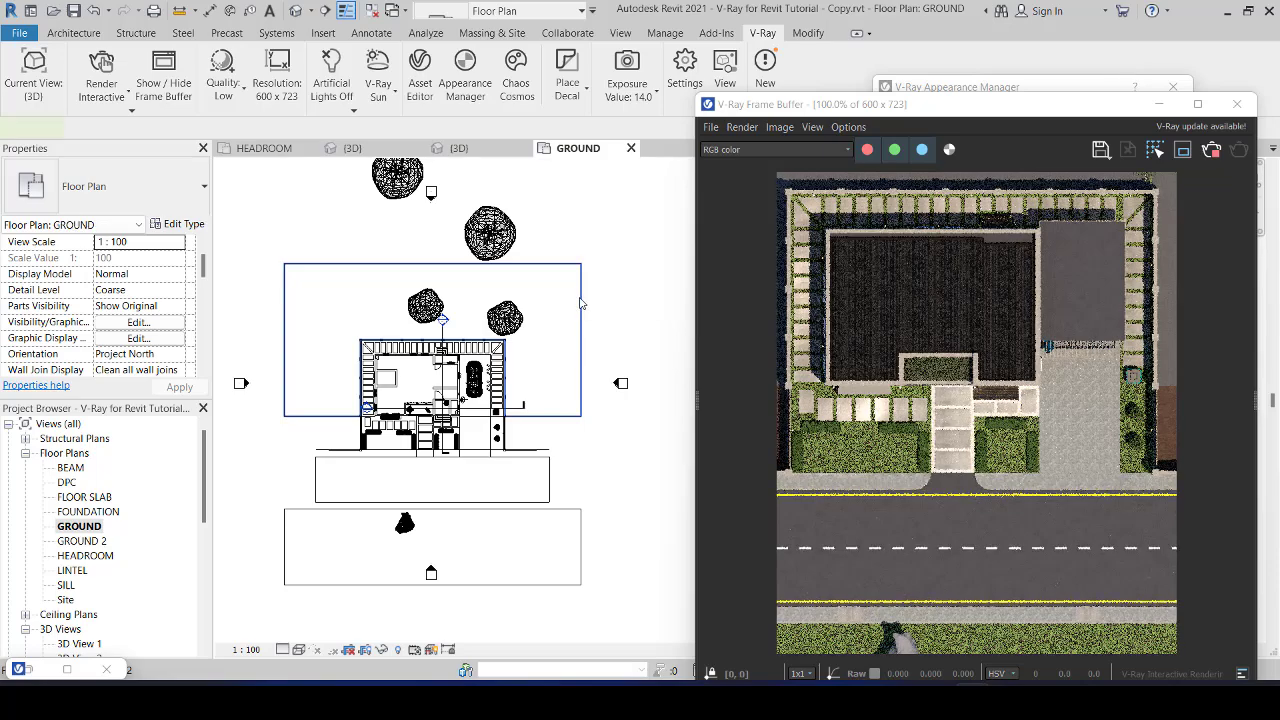
click(580, 302)
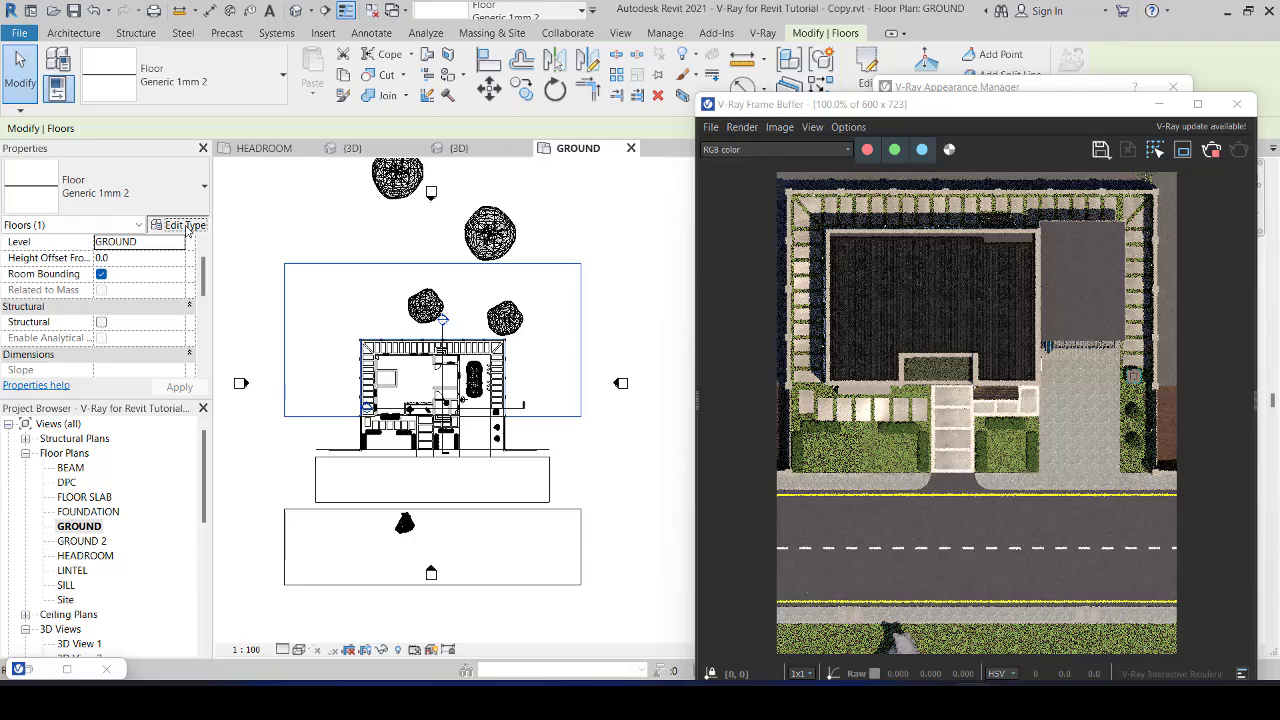
click(185, 225)
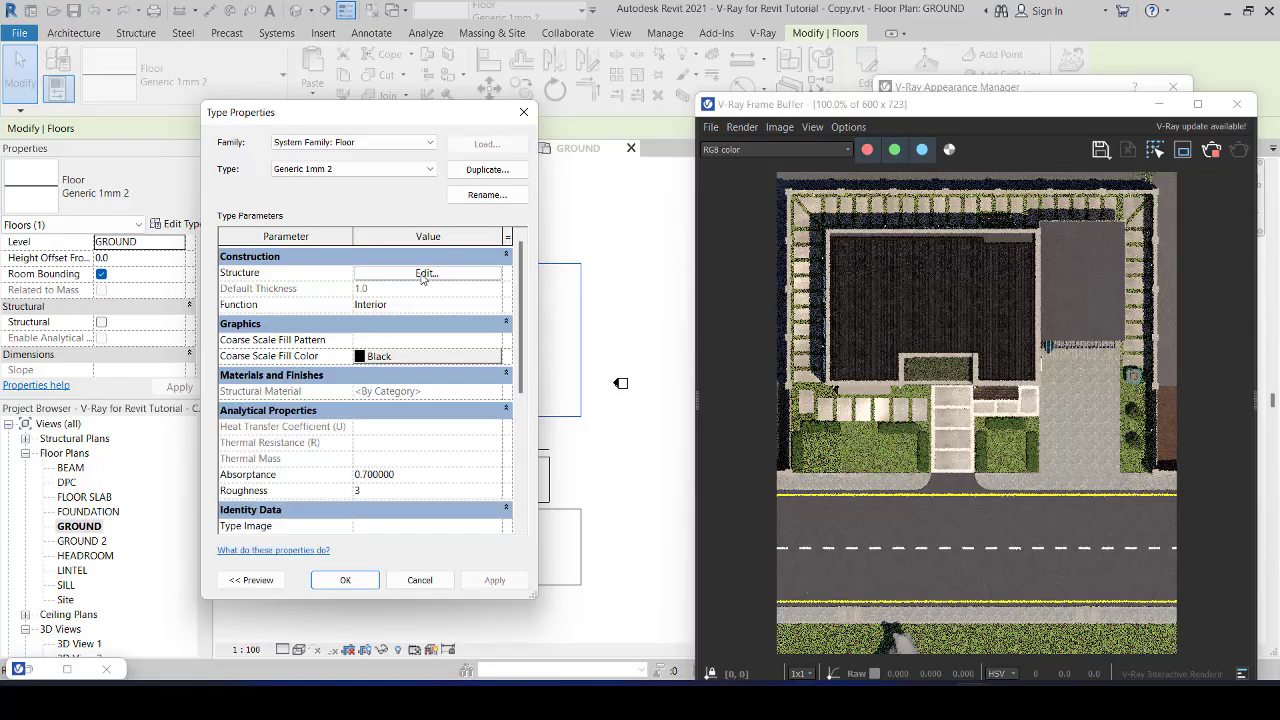
click(425, 274)
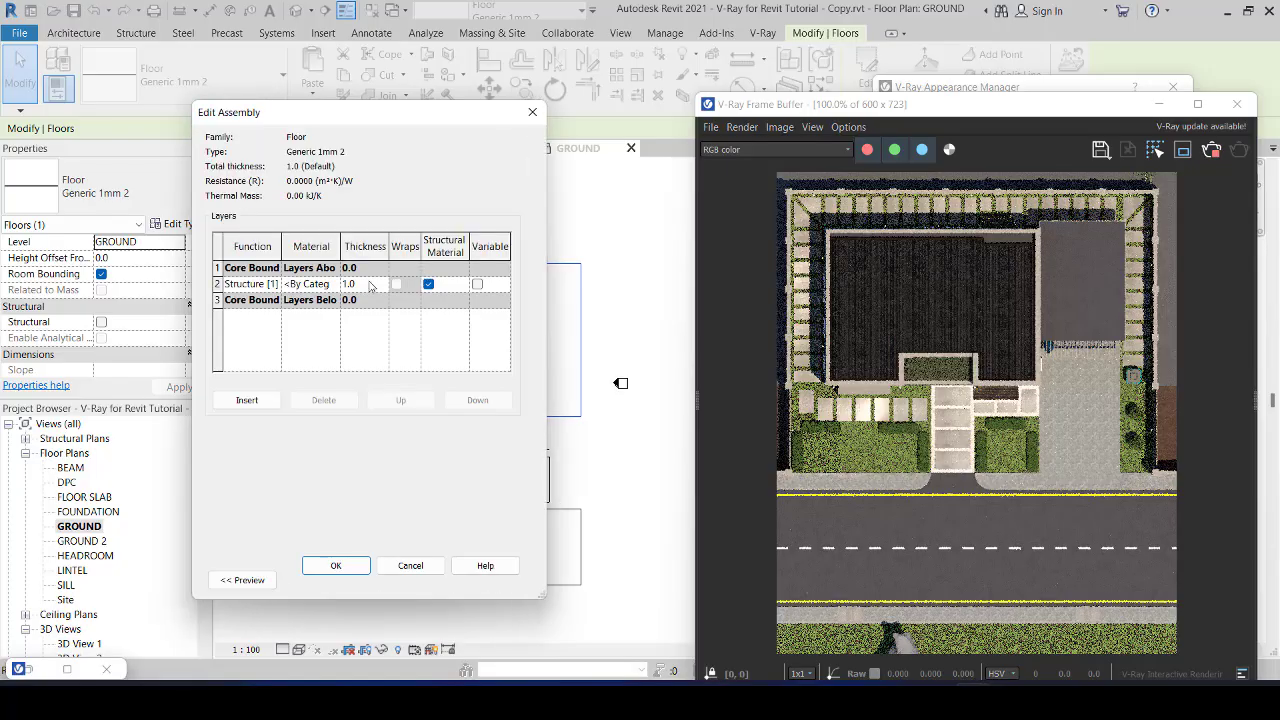
Step: Assign the Earth material to the structure layer of the Generic 1mm 2 floor type, apply it and return to the 3D view
click(336, 285)
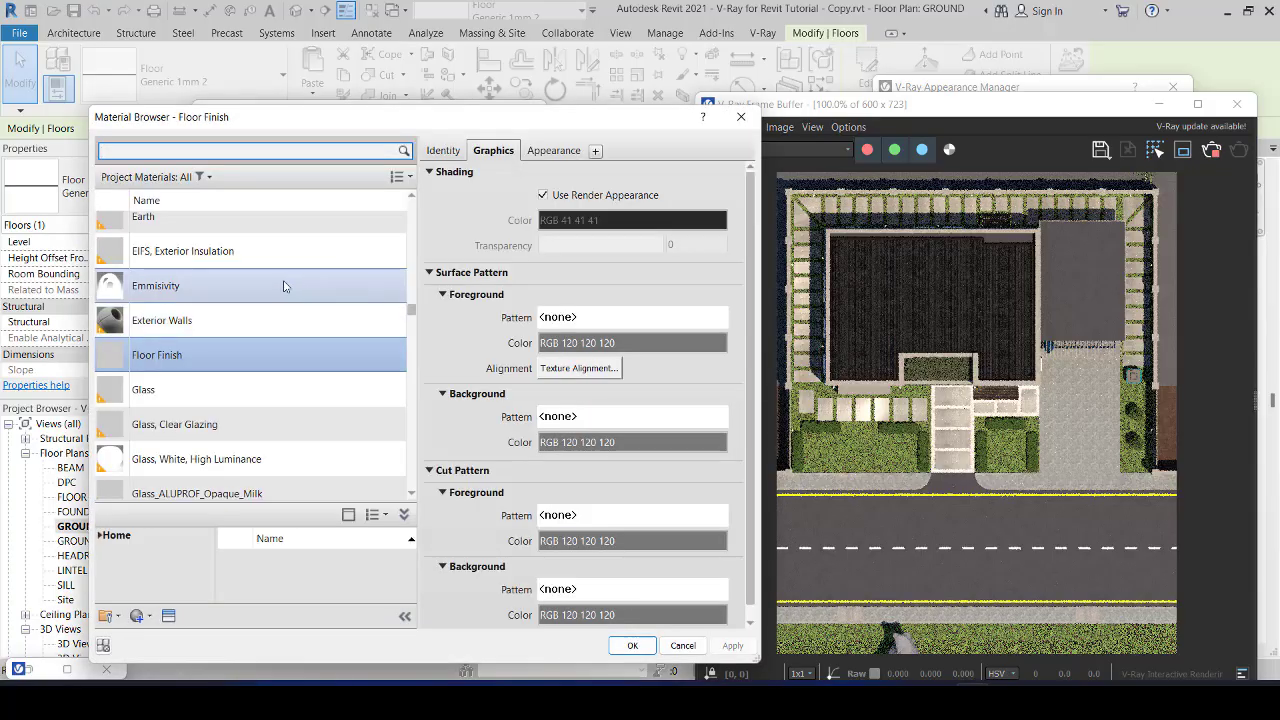
click(282, 286)
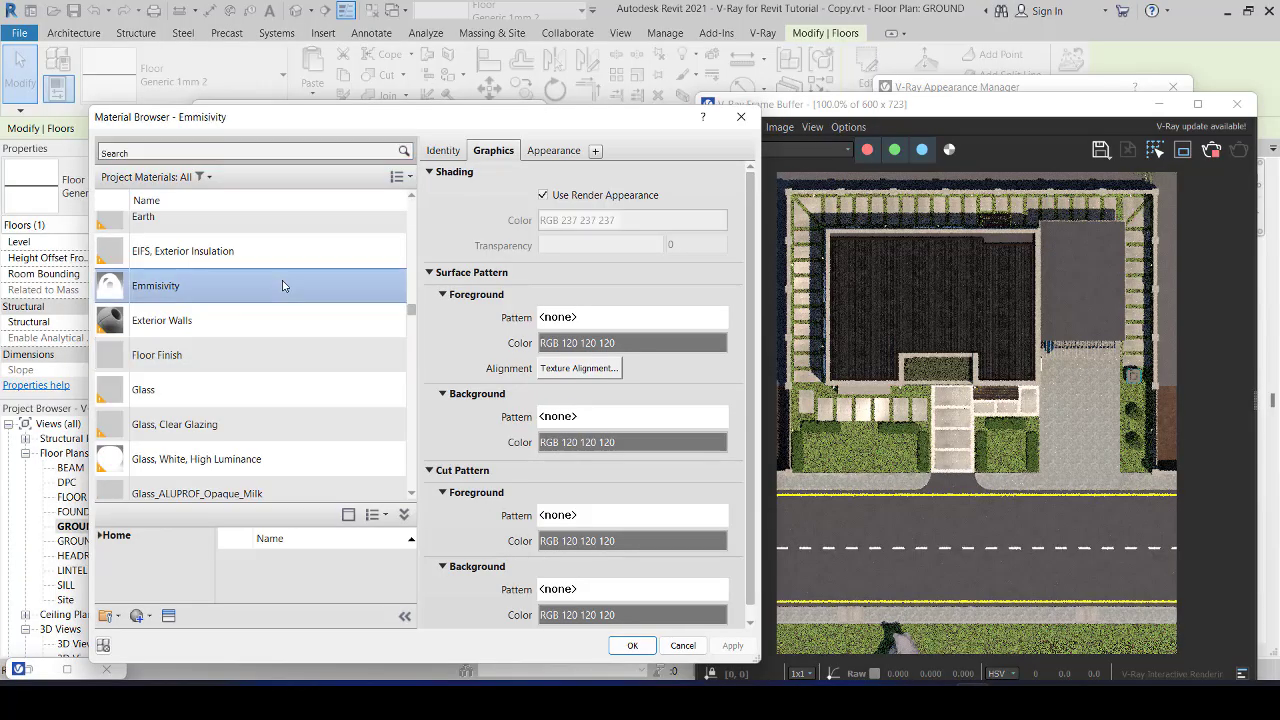
click(234, 218)
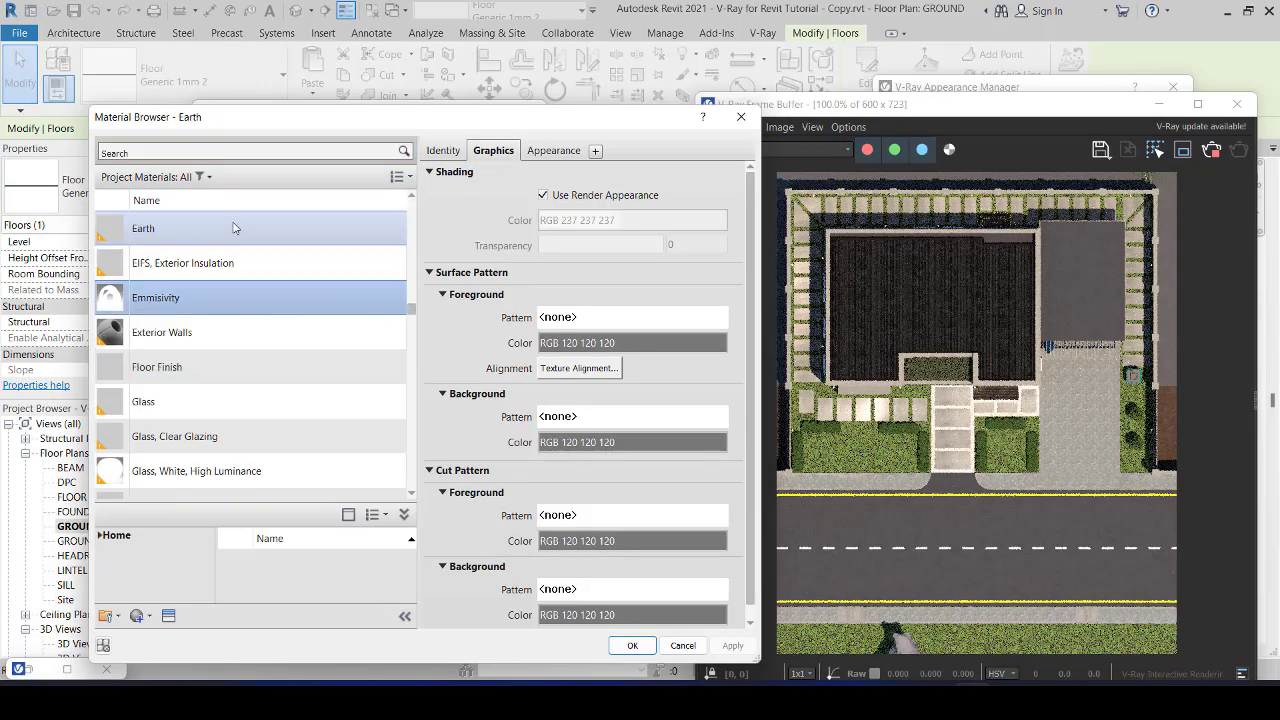
click(632, 645)
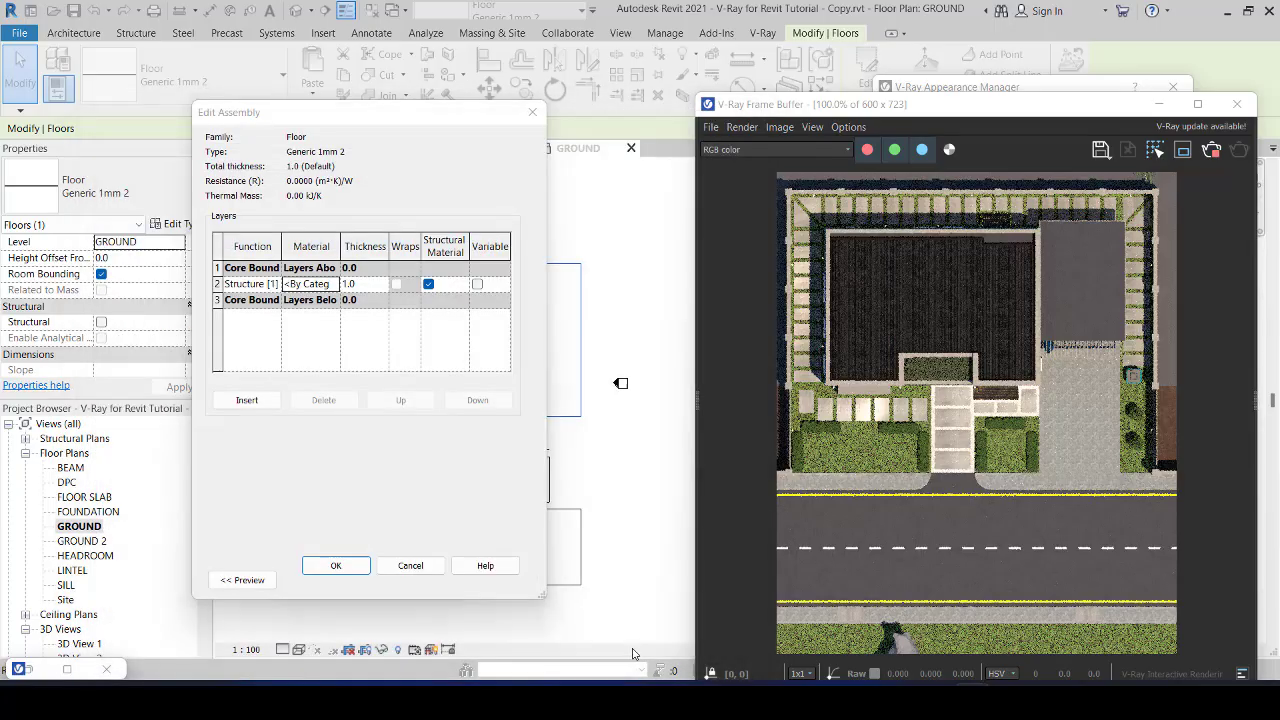
click(349, 566)
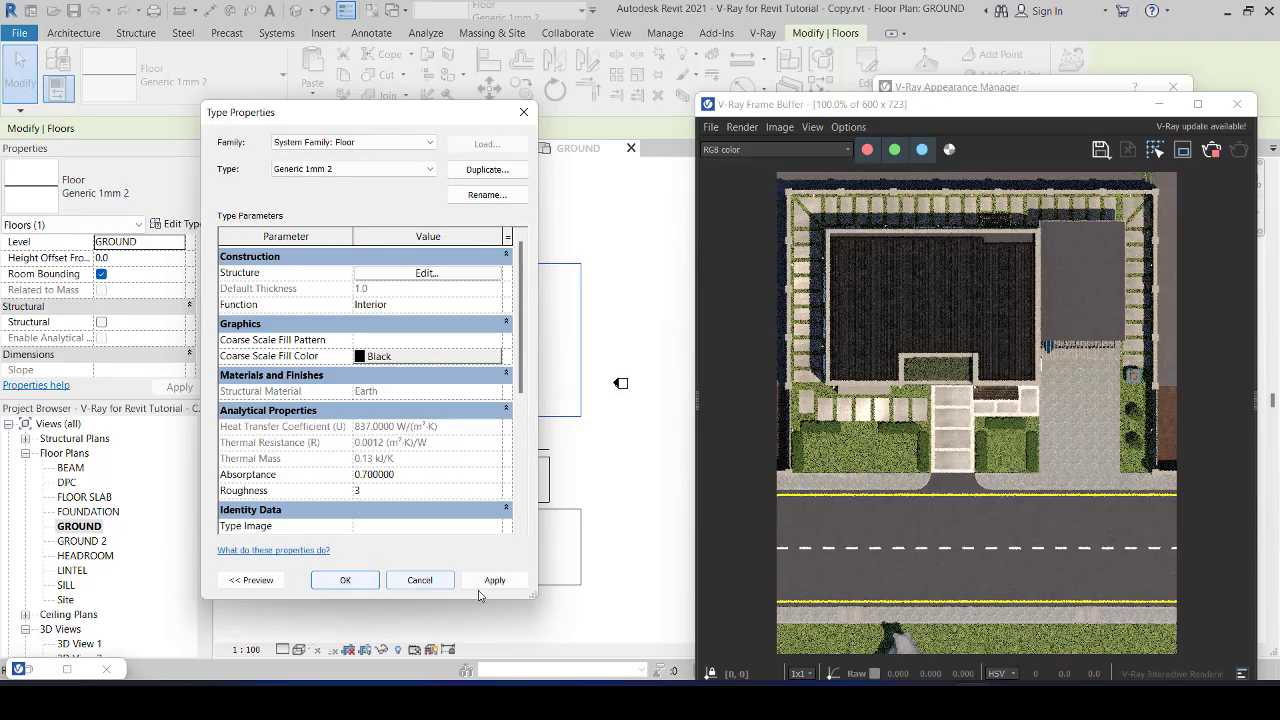
click(494, 580)
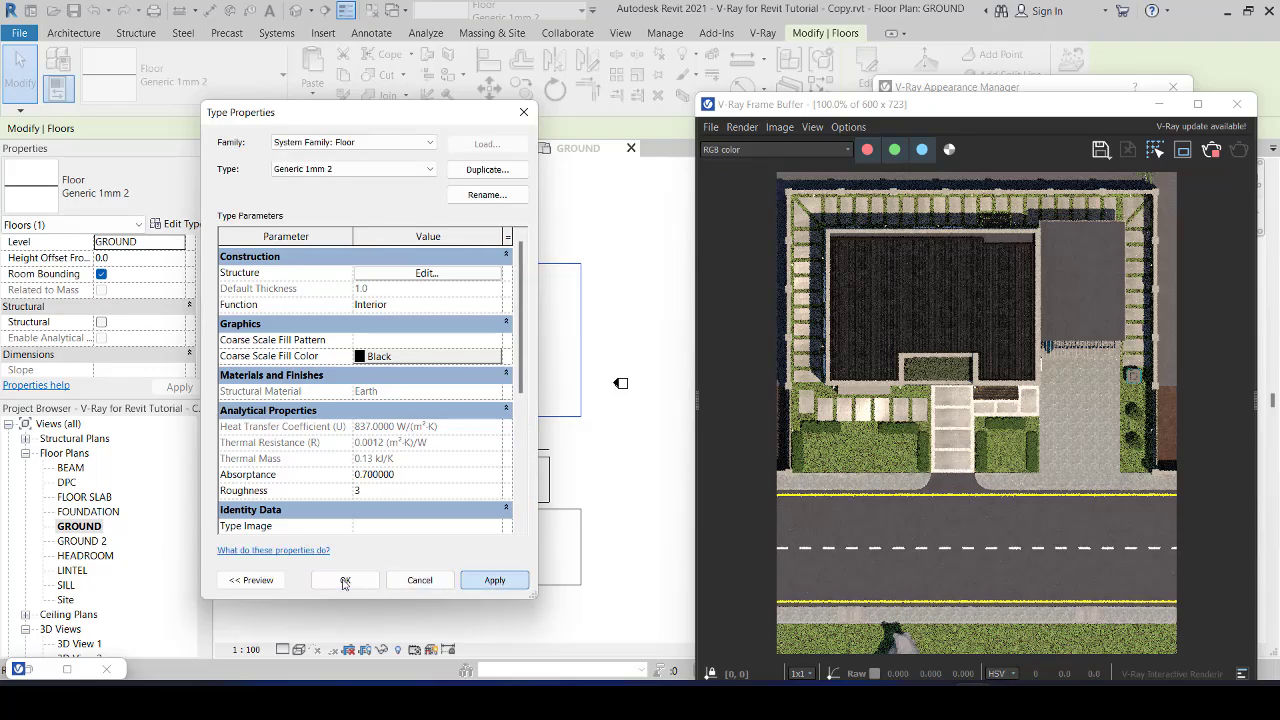
click(344, 581)
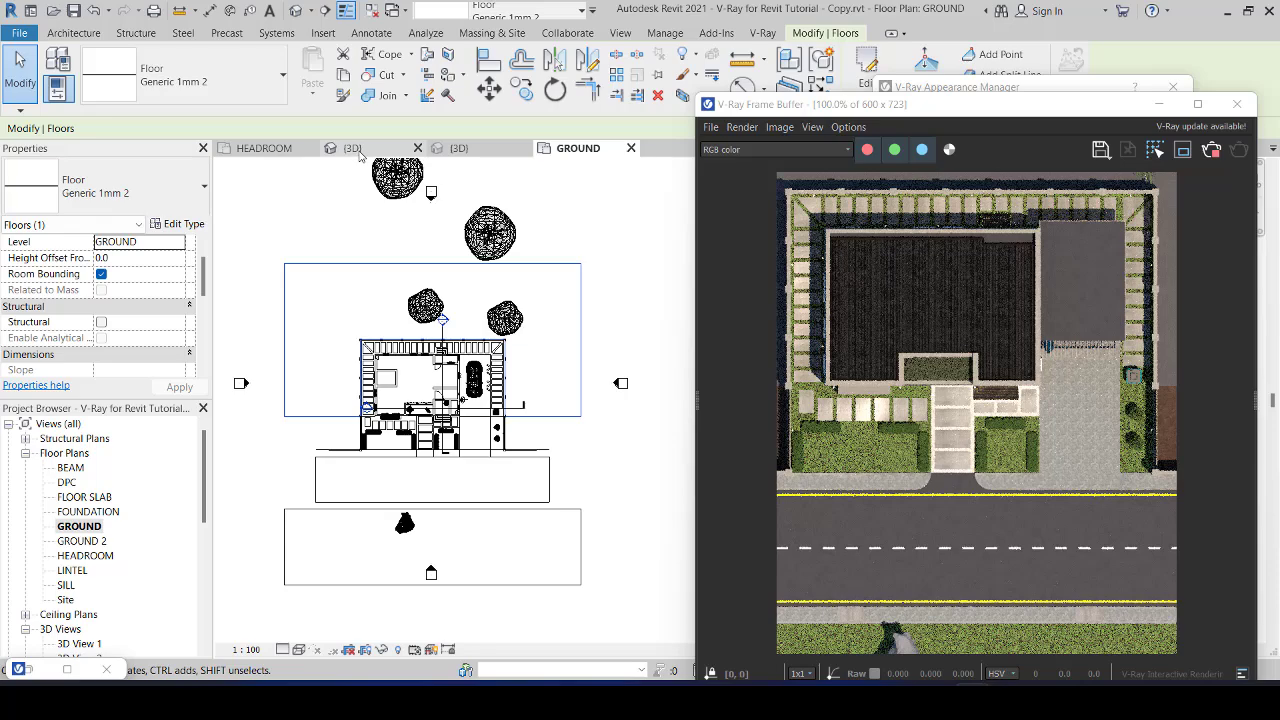
click(358, 150)
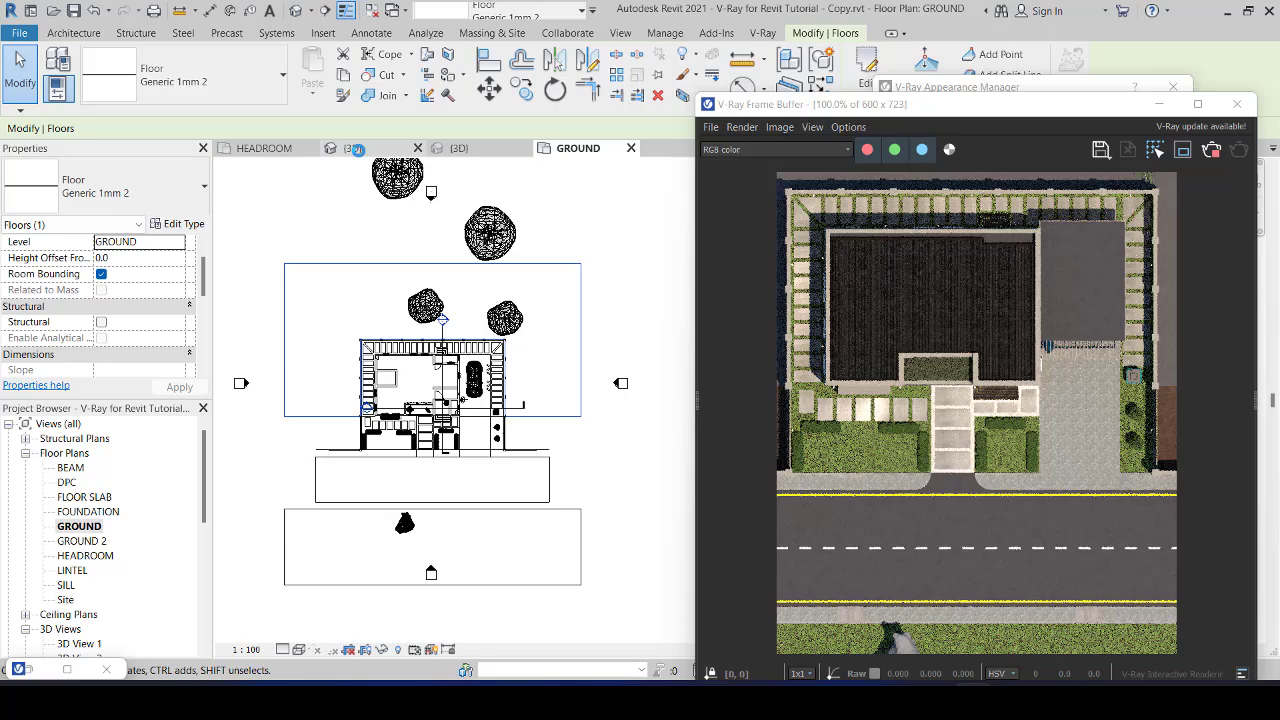